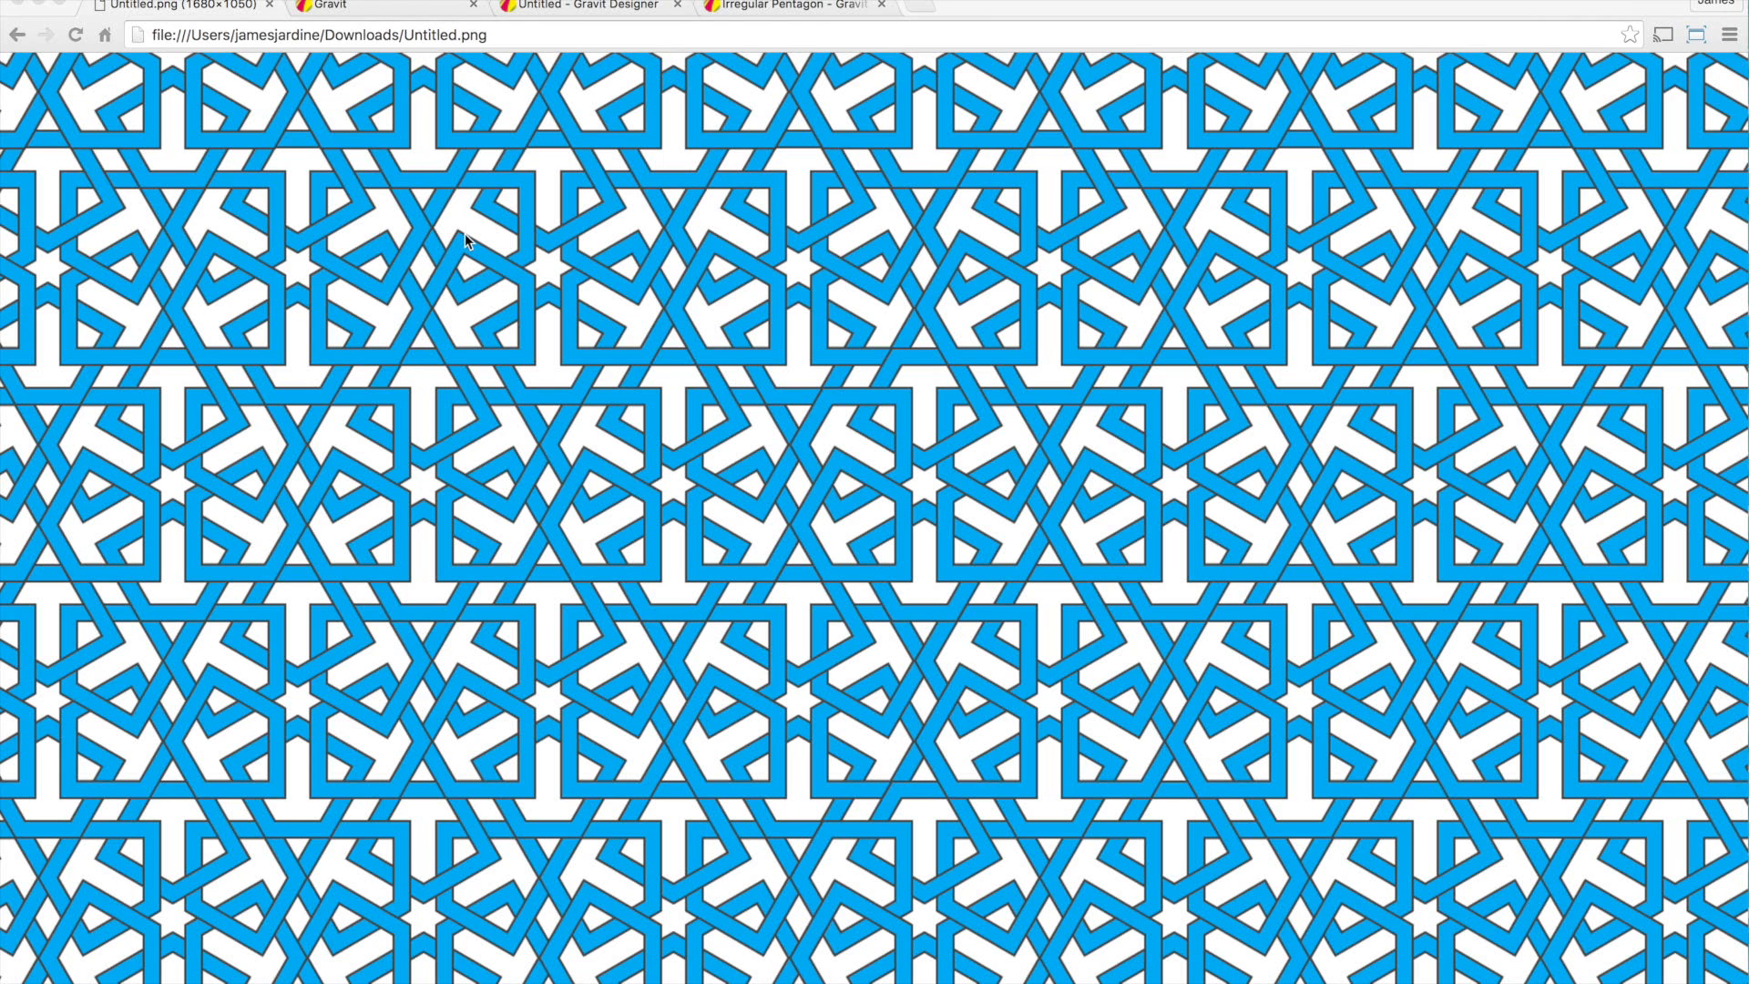
# Create a blank design with a custom size of 1680 x 1050 pixels and fit the whole canvas in view
pyautogui.click(419, 9)
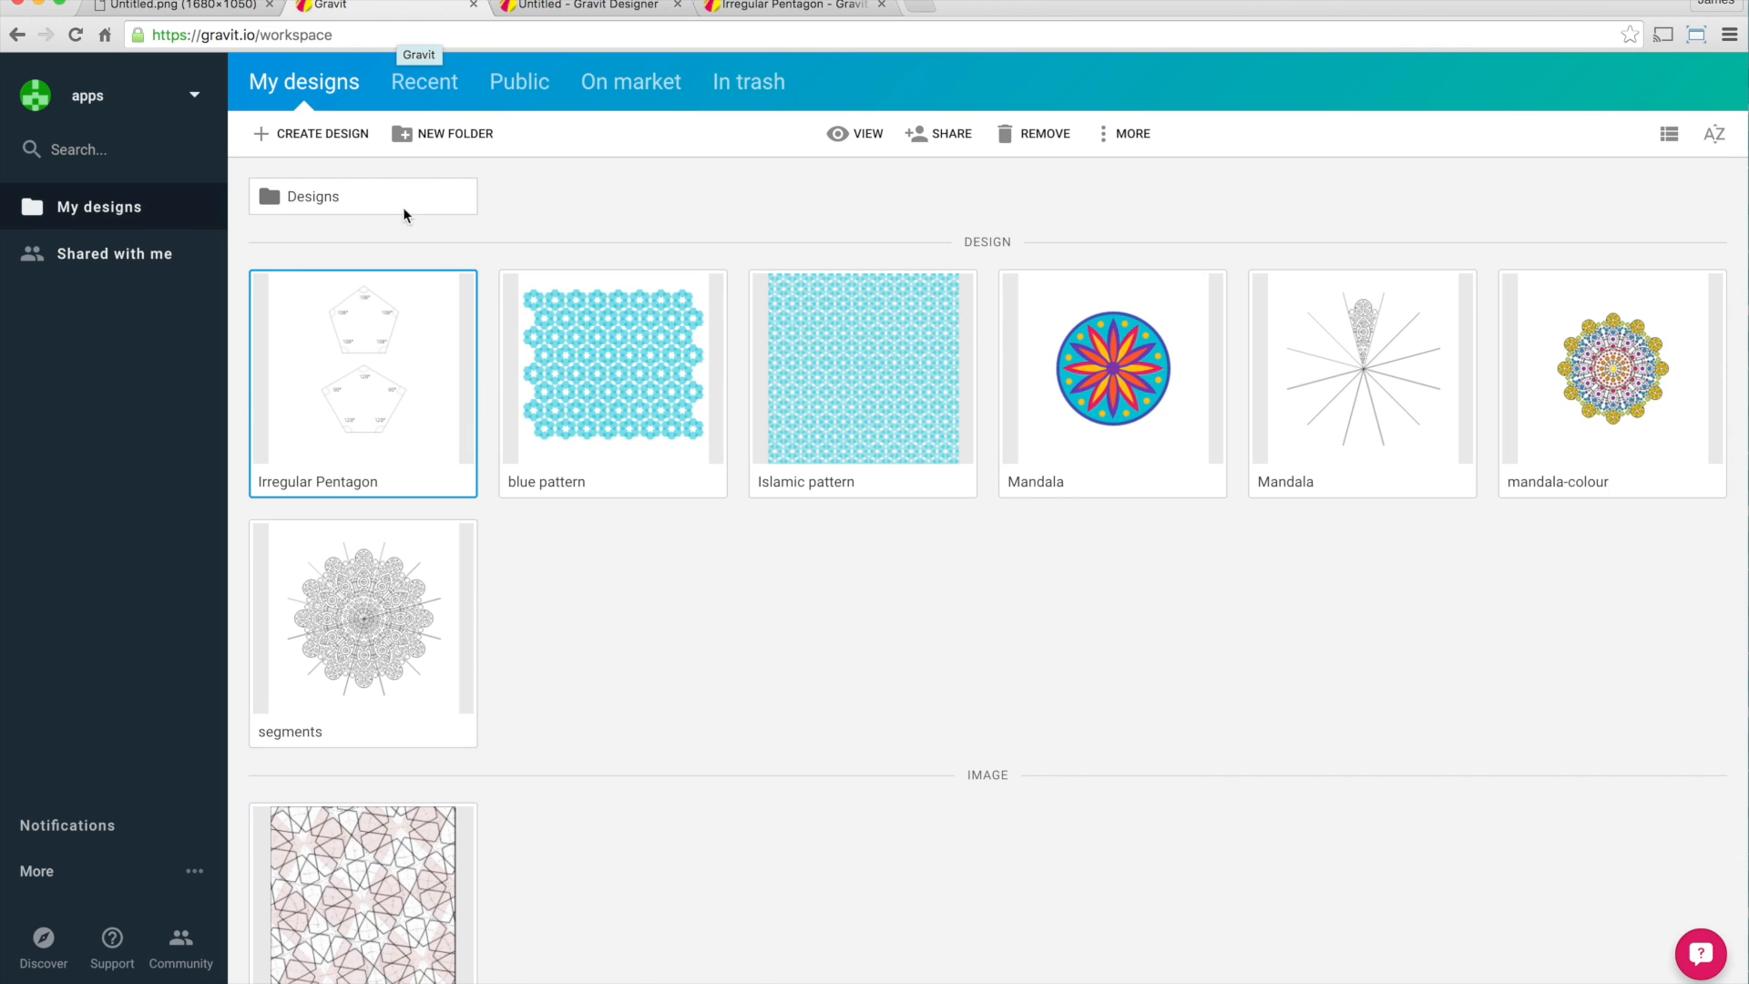
pyautogui.click(336, 137)
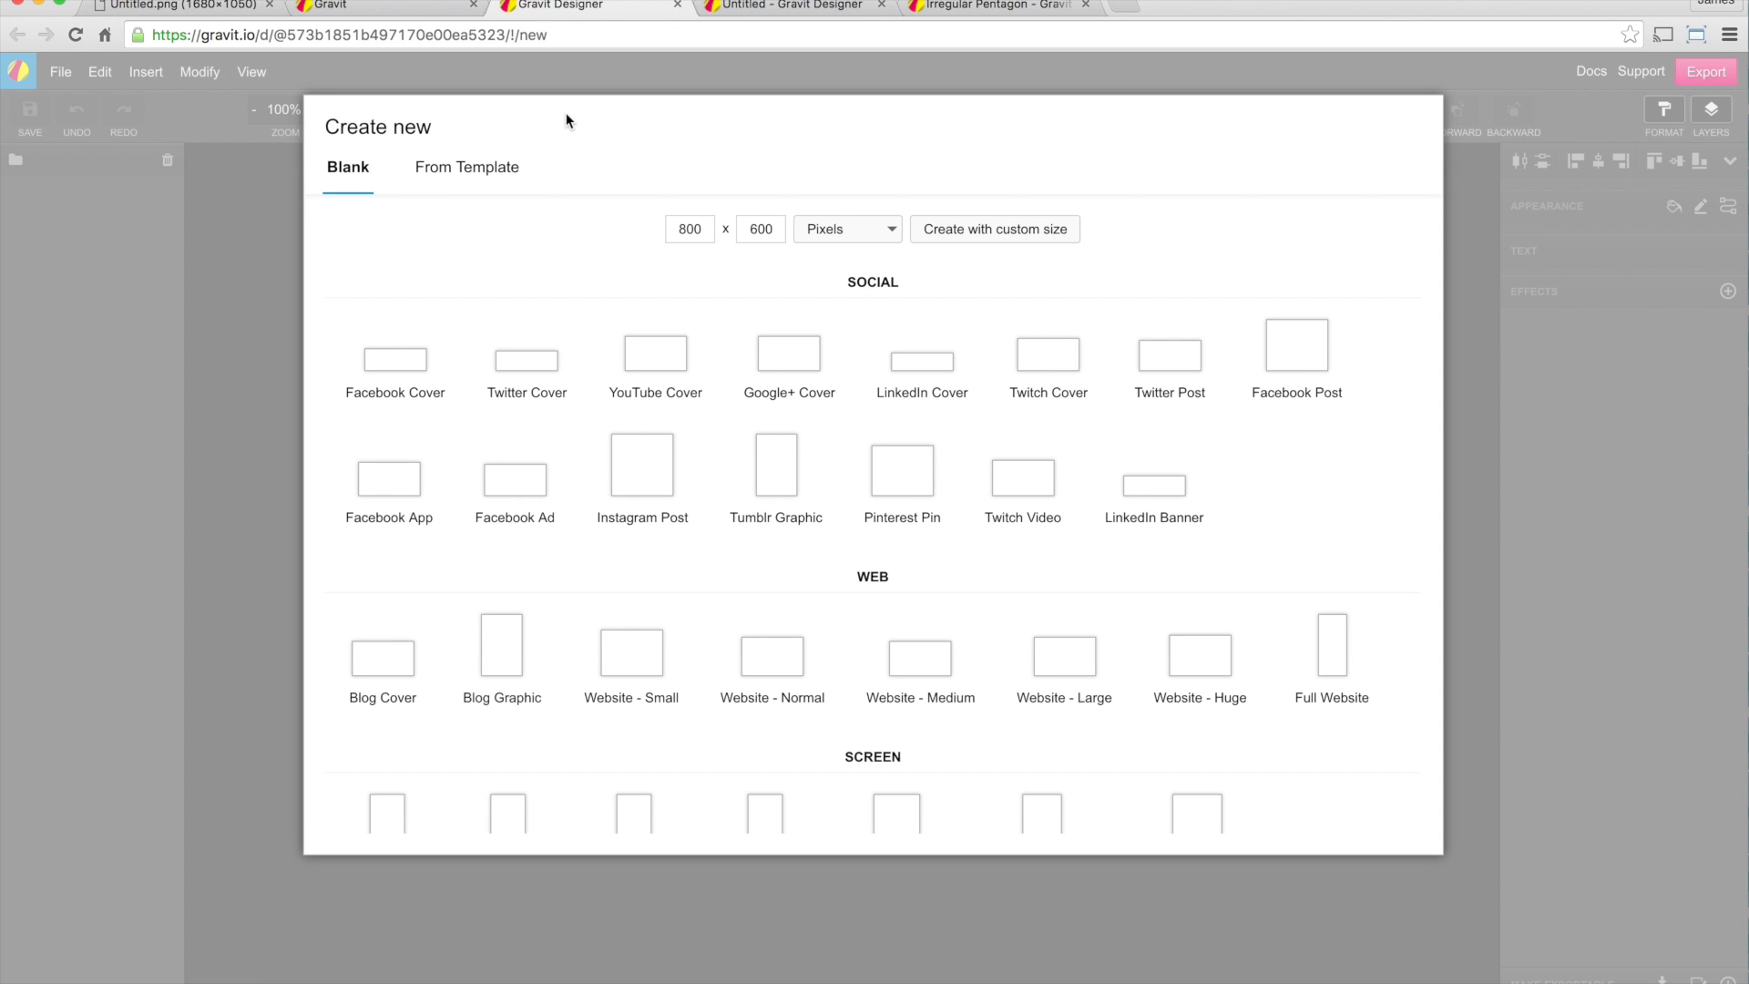
pyautogui.doubleClick(697, 224)
pyautogui.write('1680')
pyautogui.press('Tab')
pyautogui.write('1050')
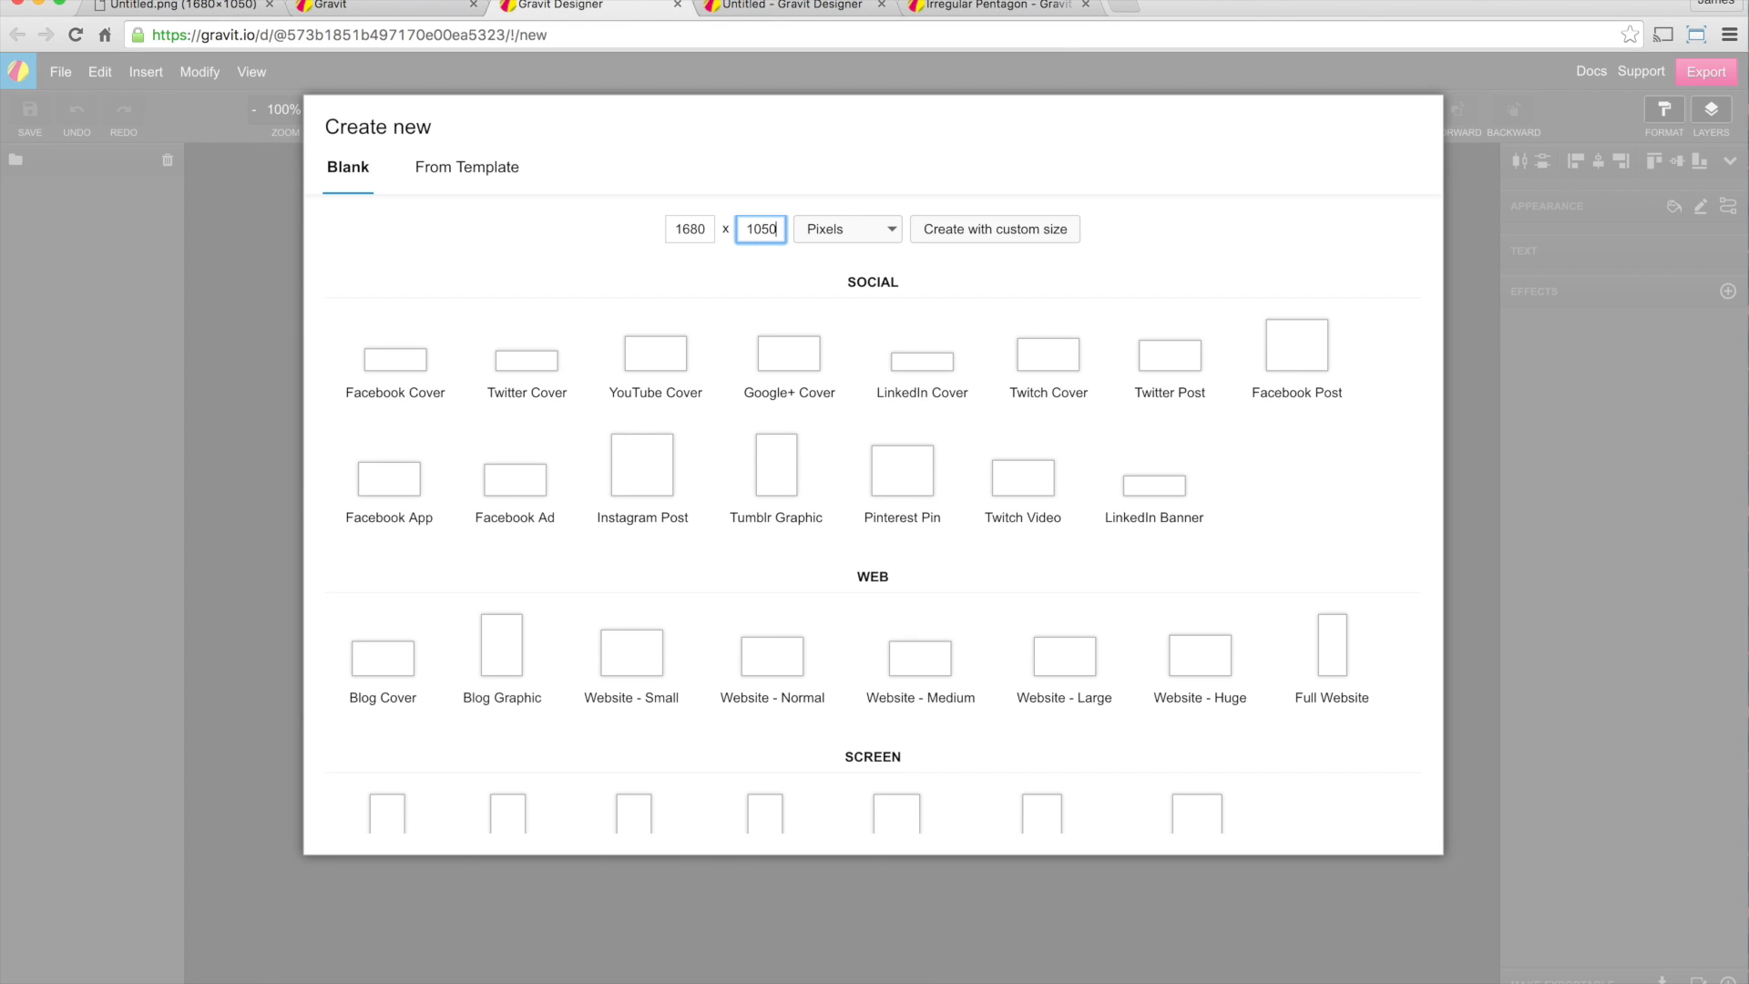
pyautogui.click(980, 236)
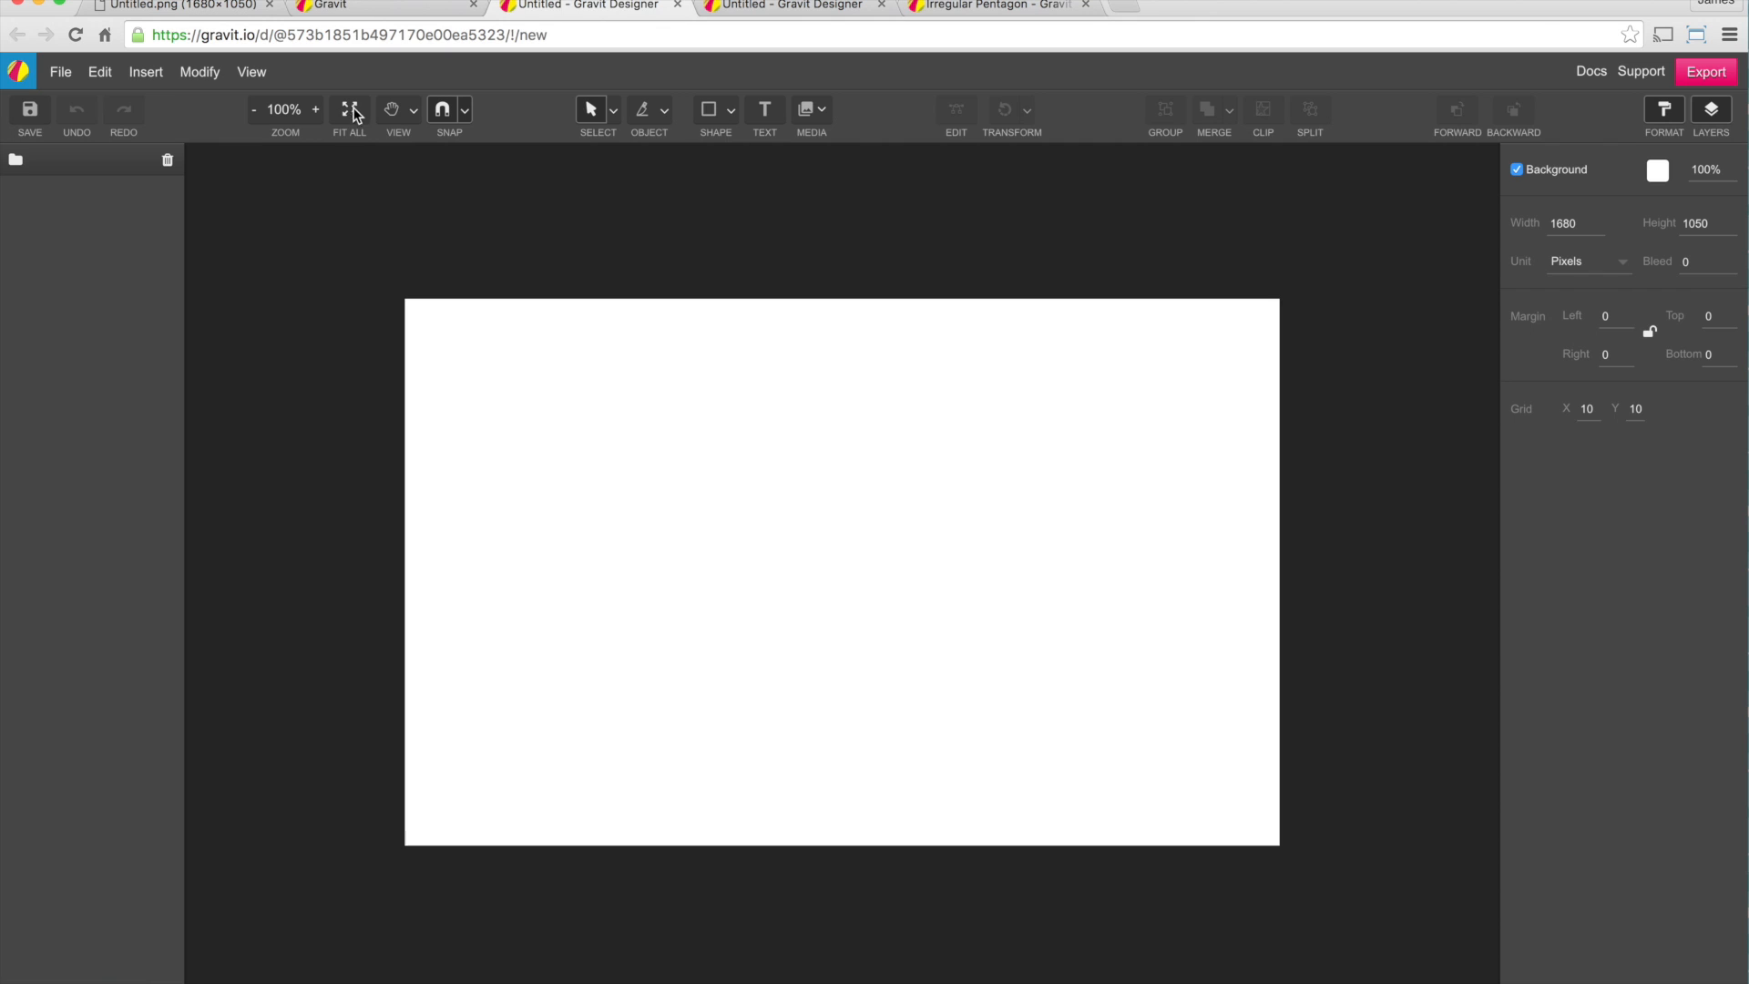
pyautogui.click(353, 111)
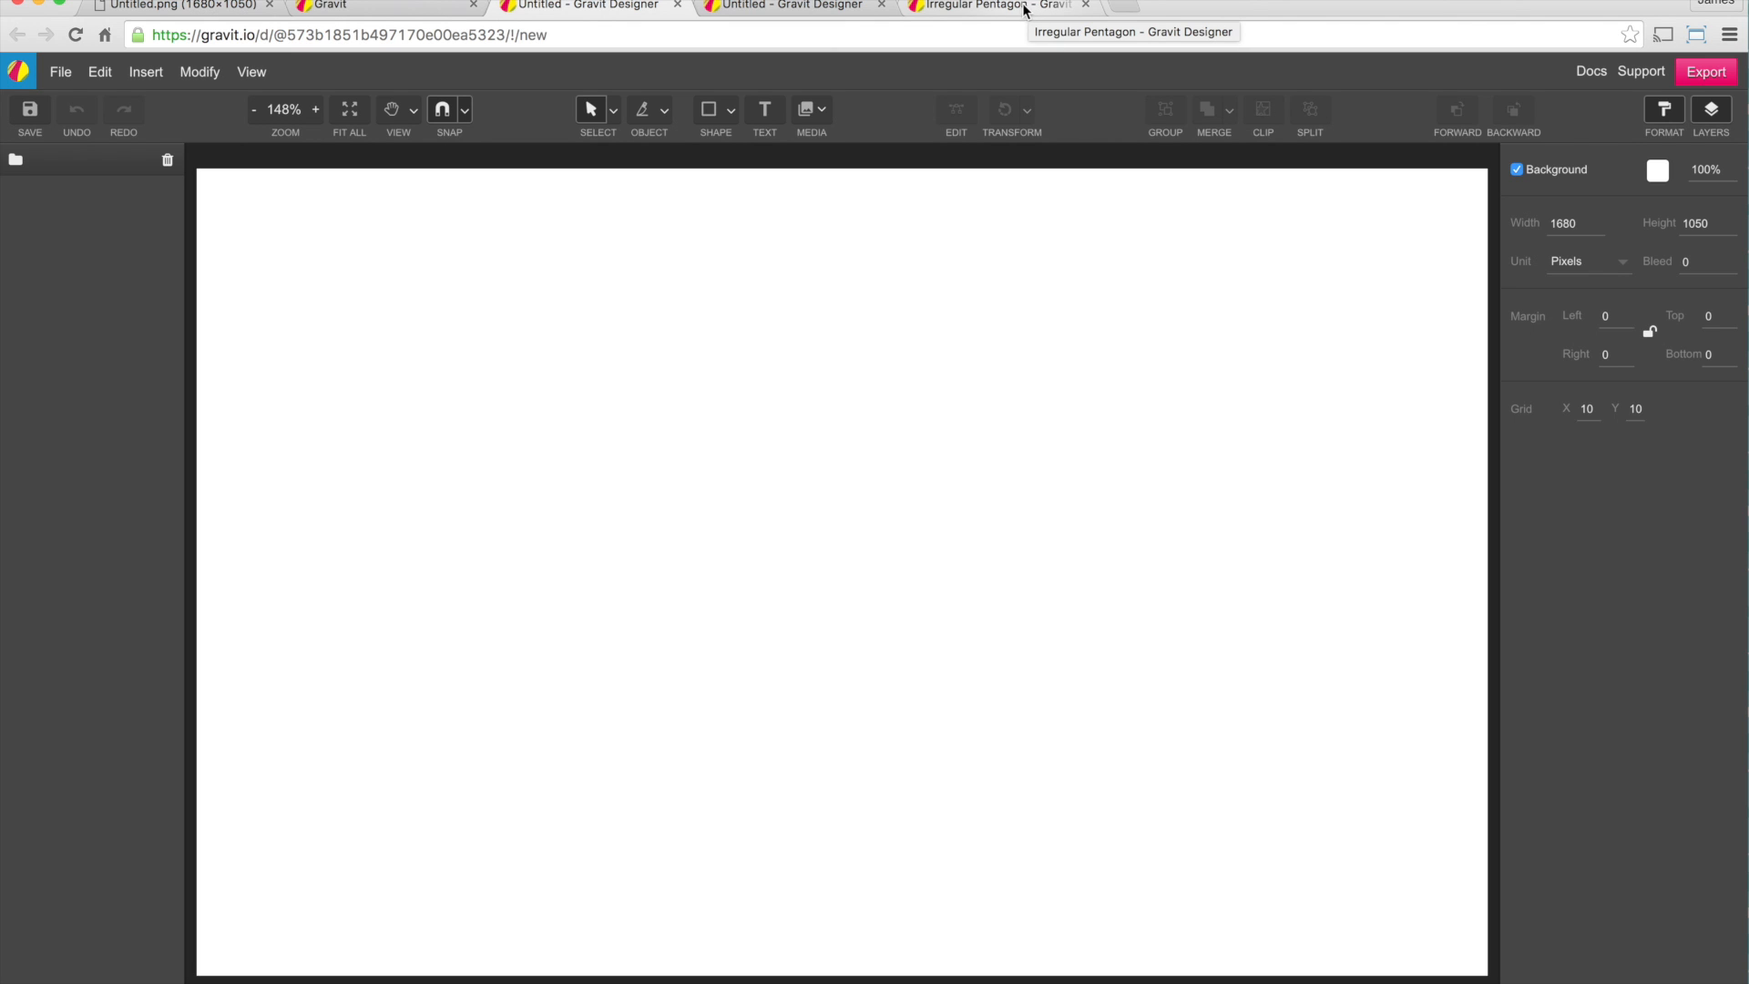
# Draw a 420 by 420 px square near the middle of the blank canvas and hide its fill
pyautogui.moveTo(1028, 11); pyautogui.dragTo(840, 12)
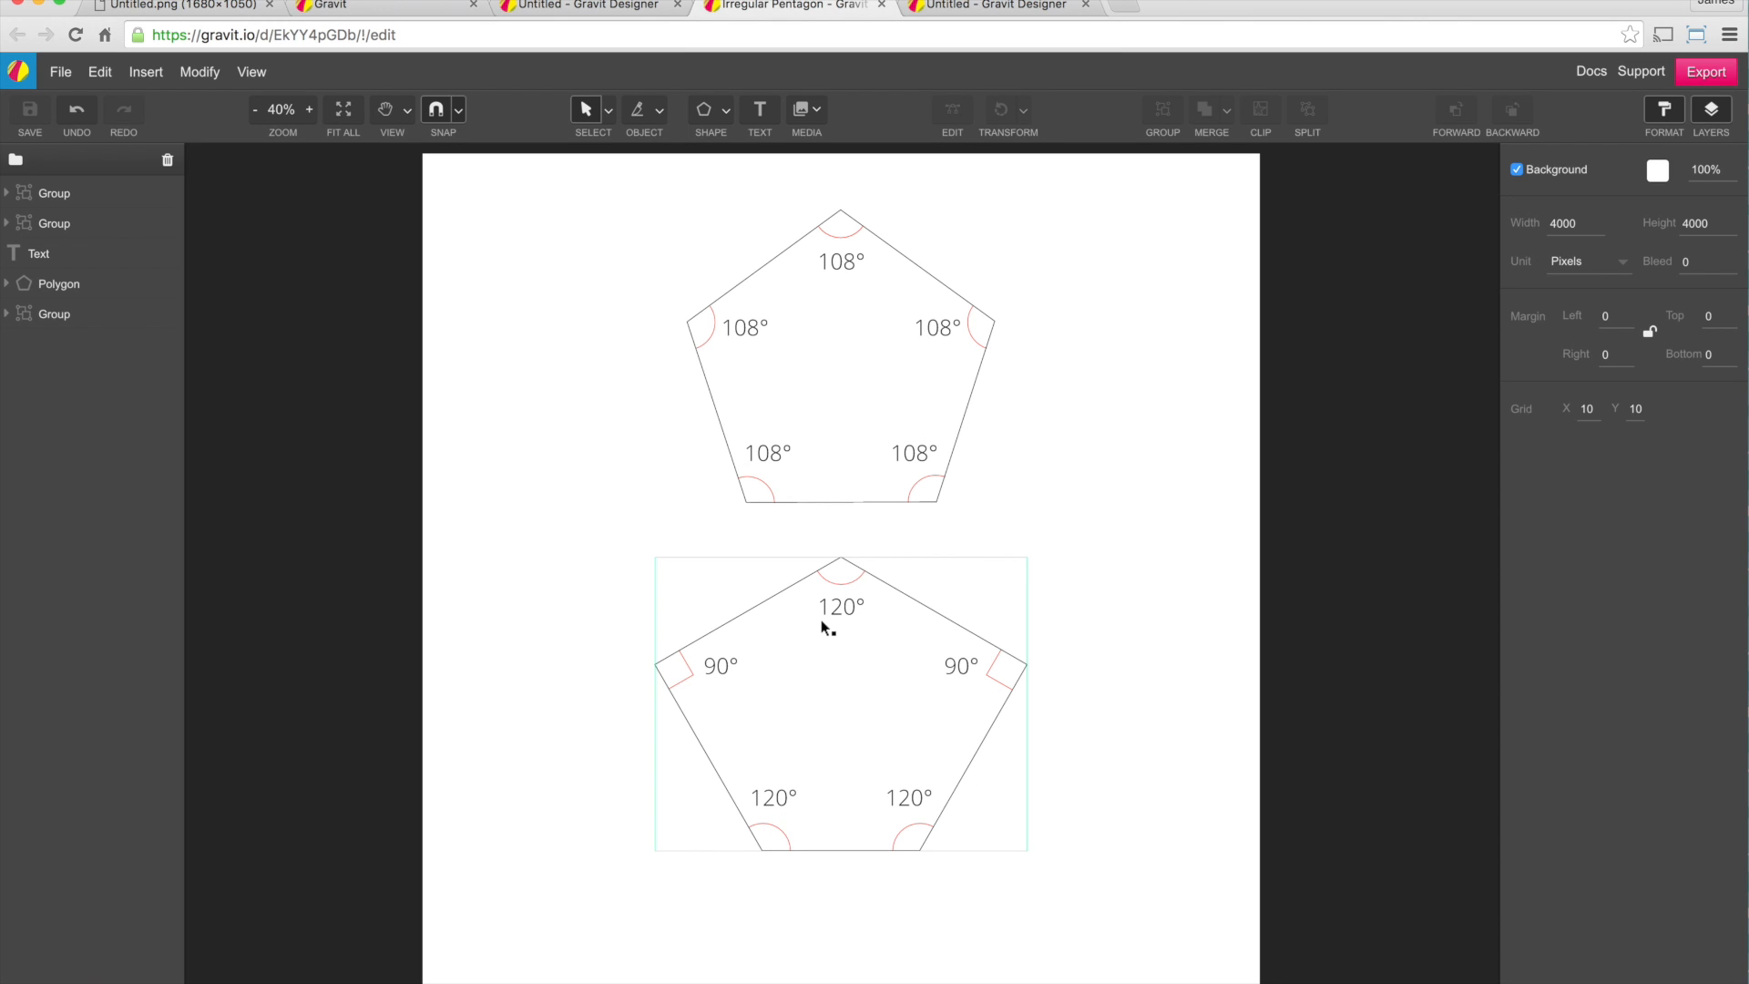
pyautogui.click(612, 9)
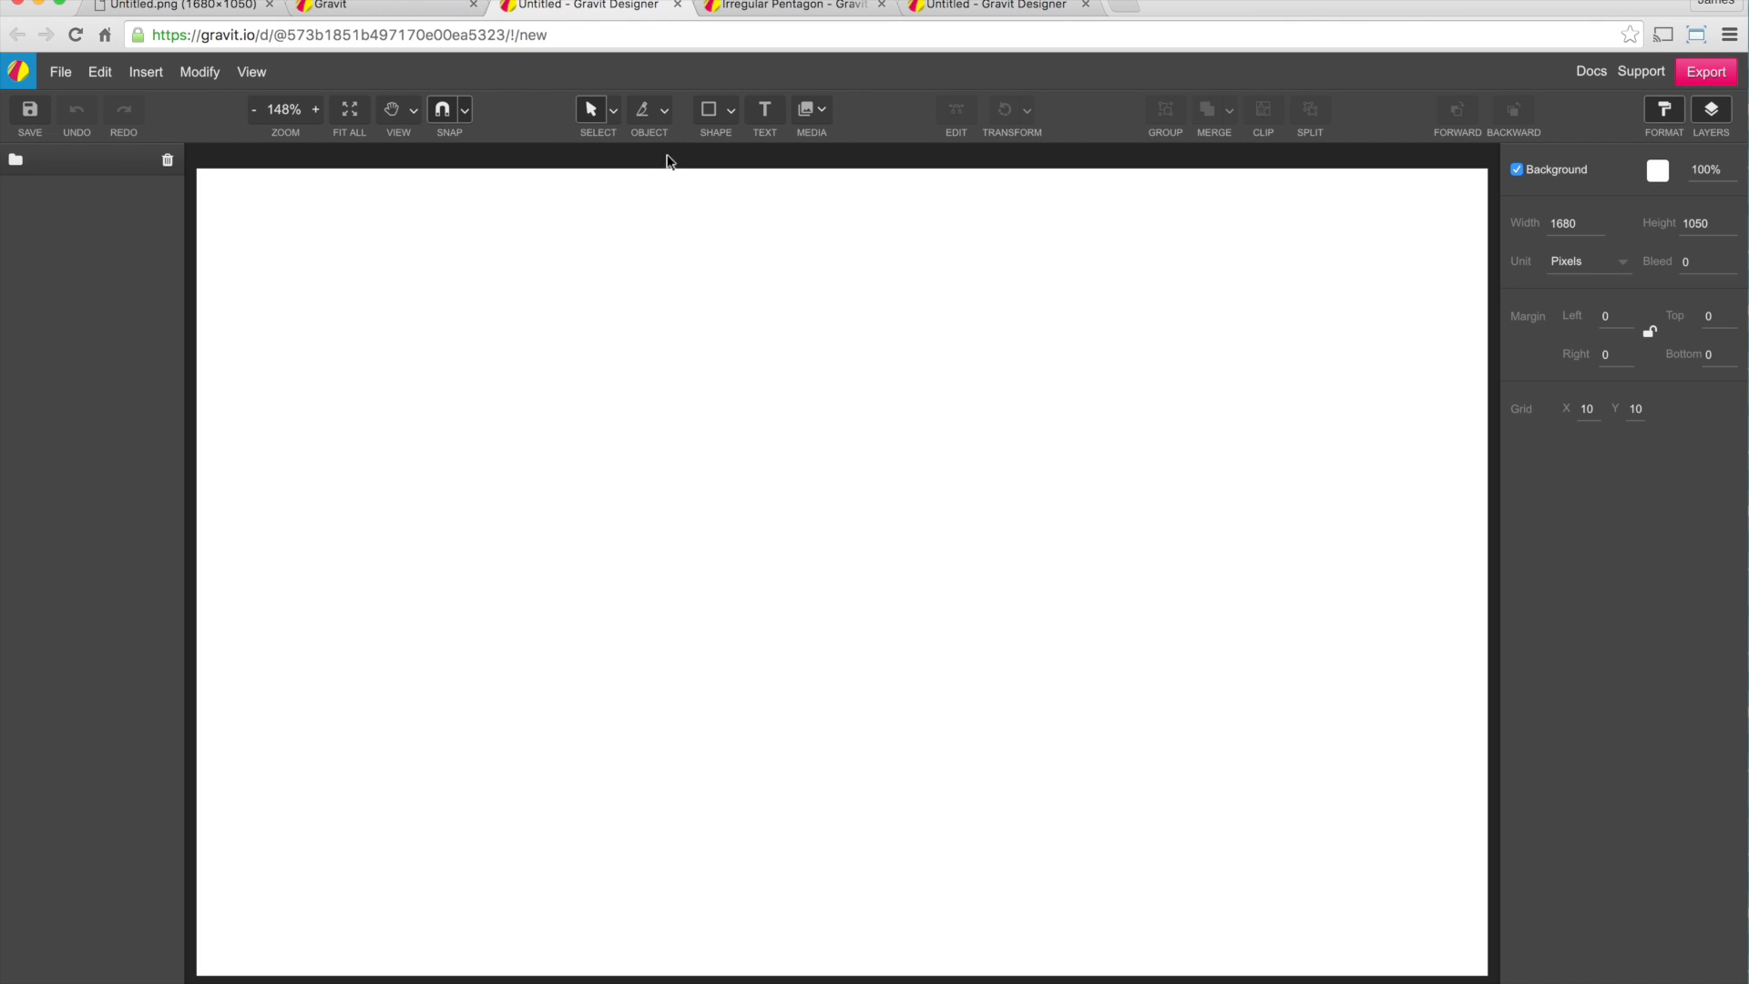
pyautogui.click(709, 114)
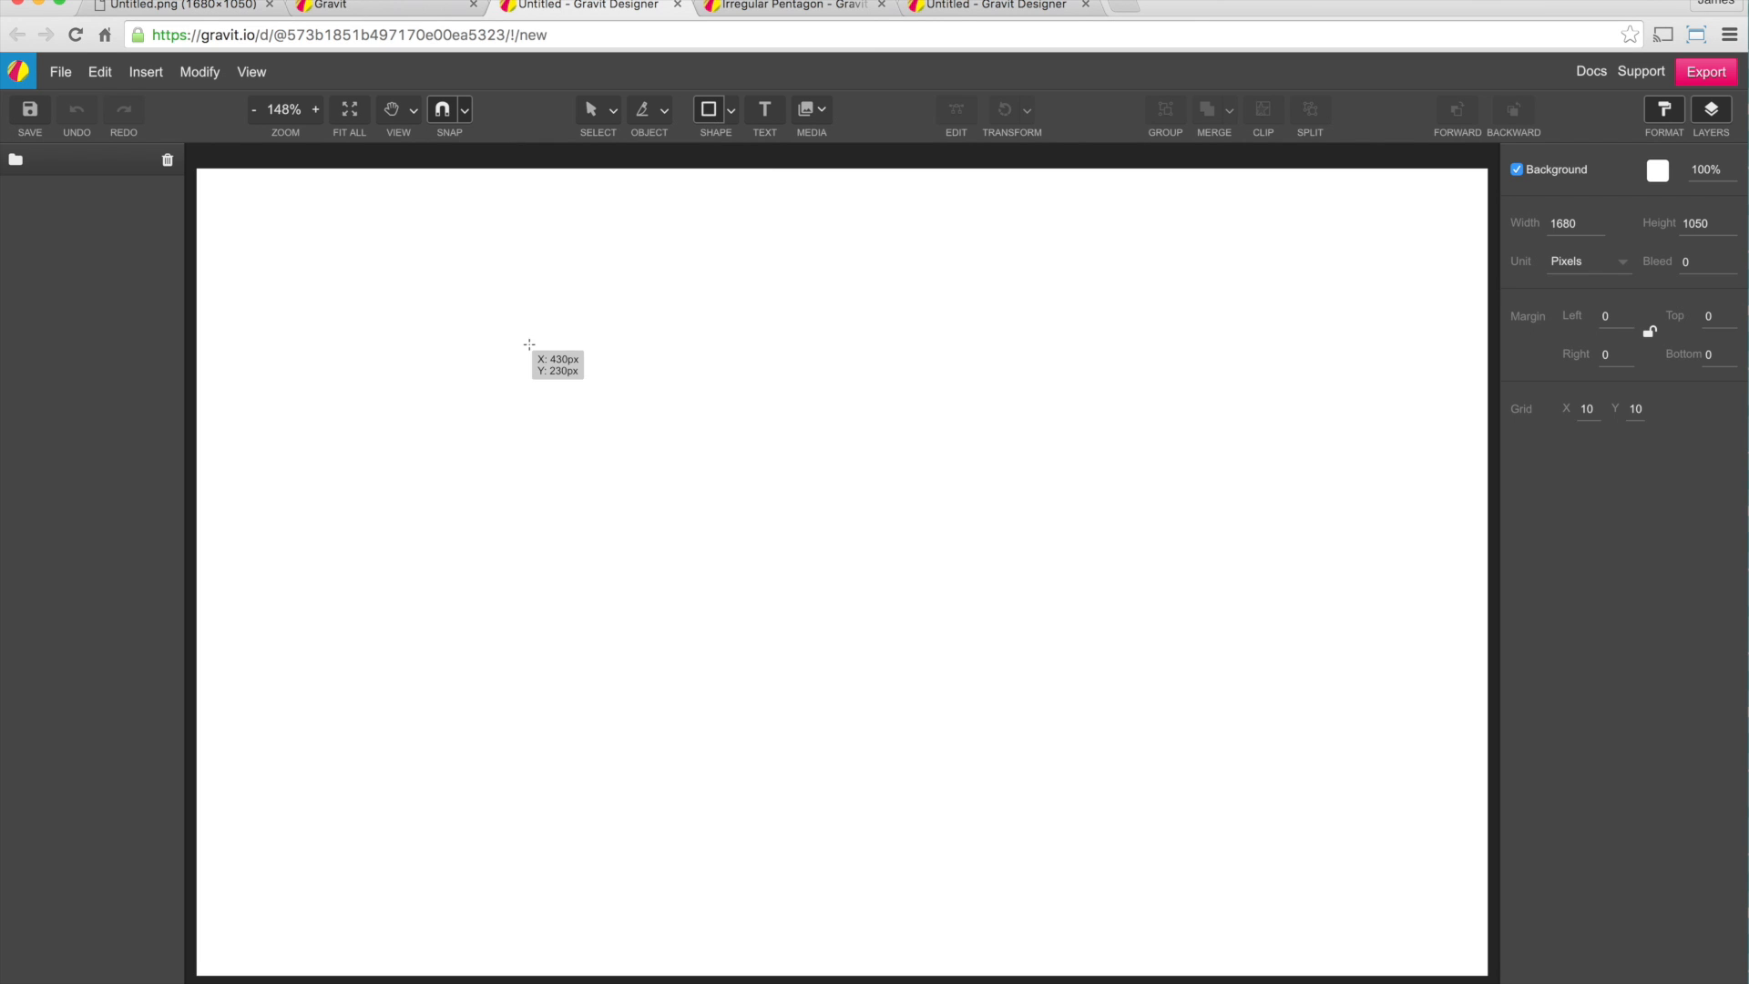
pyautogui.moveTo(642, 361); pyautogui.dragTo(963, 684)
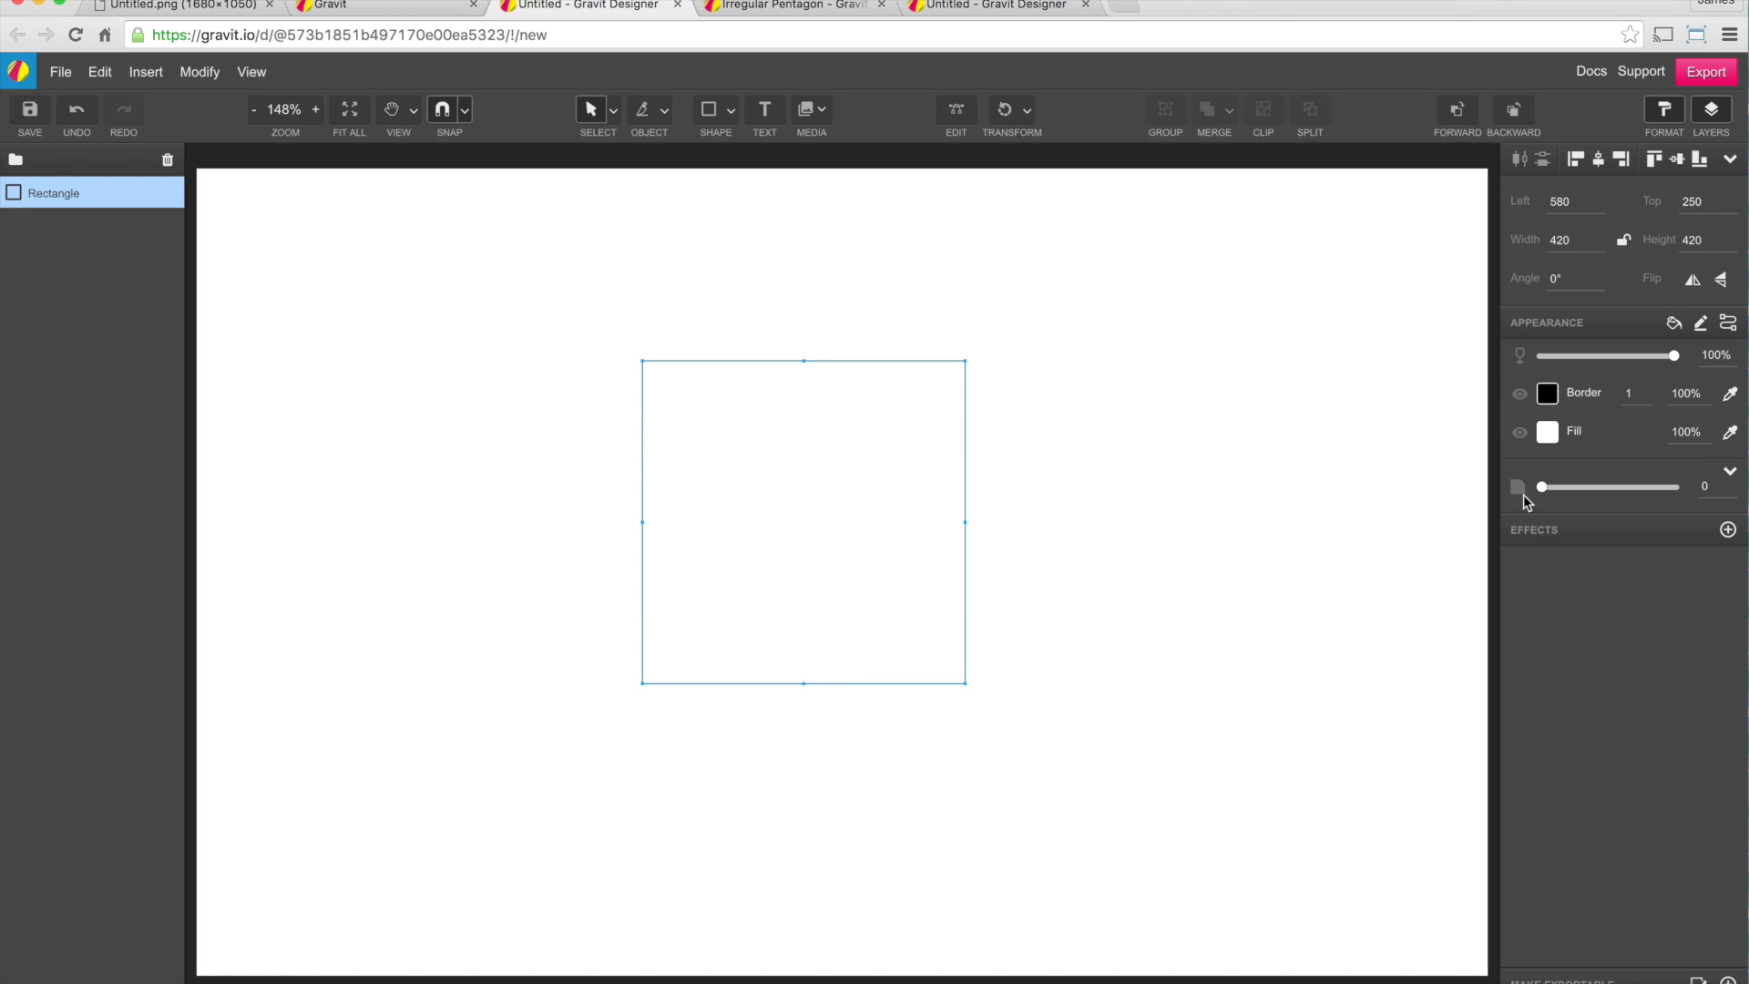
pyautogui.click(1520, 433)
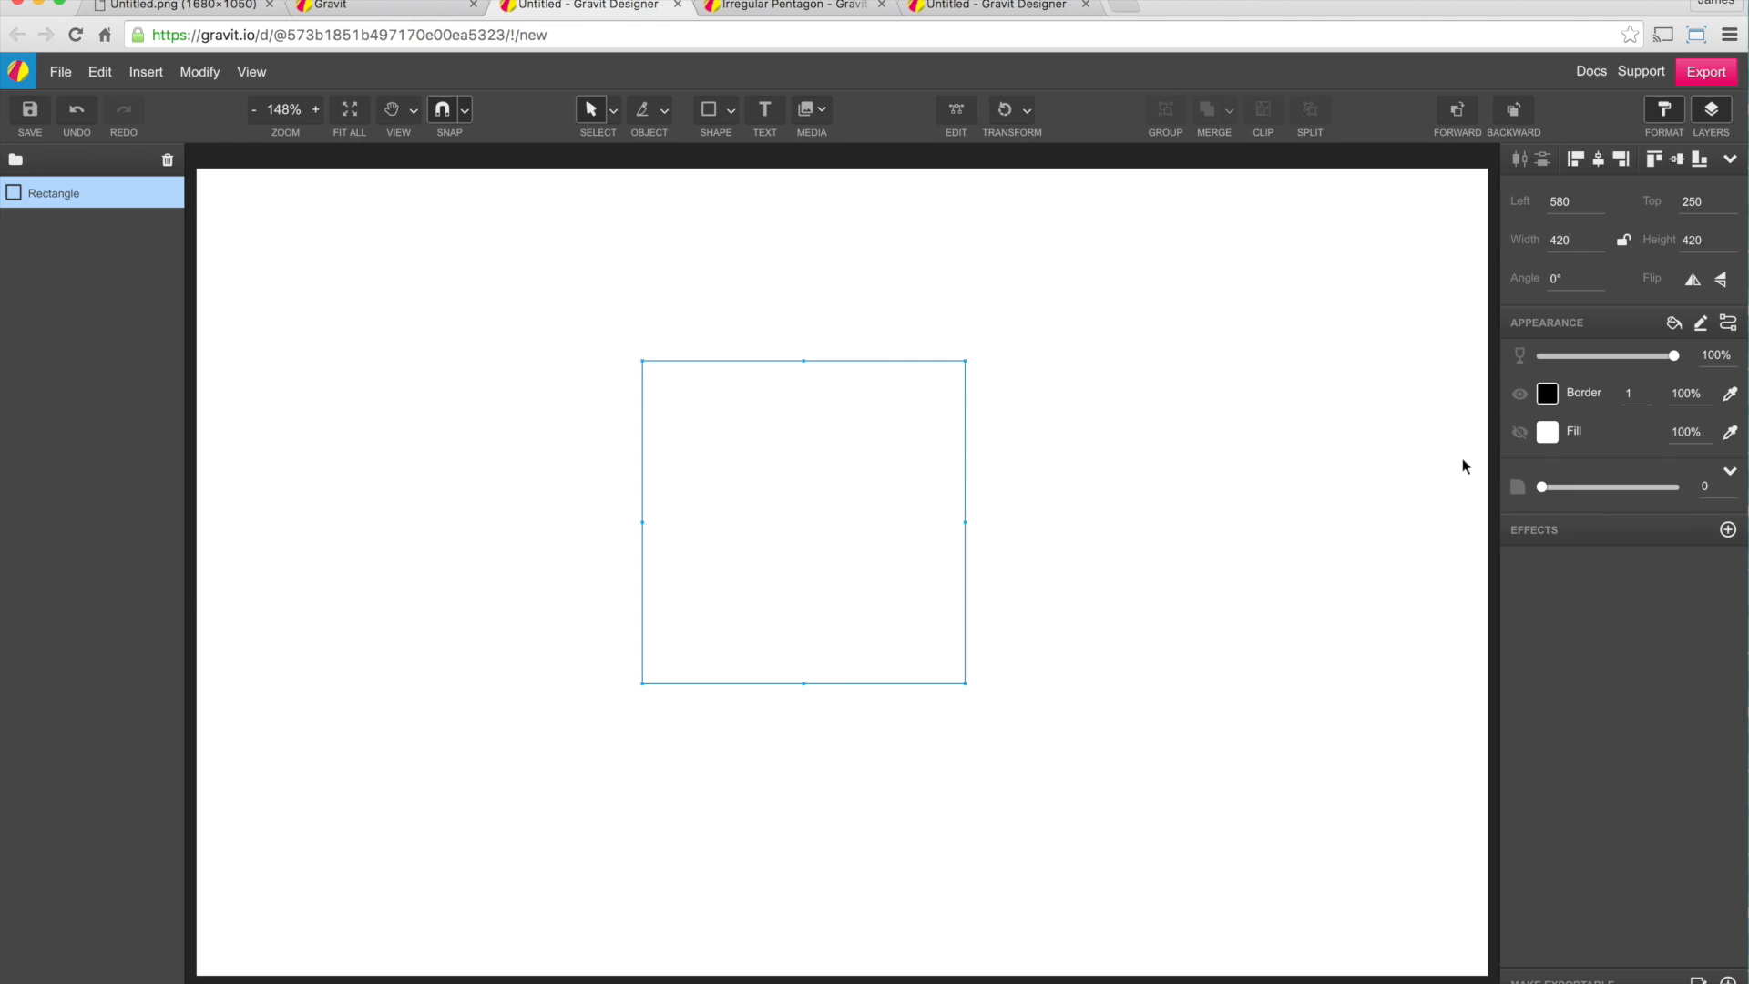
# Convert the square to a path and open the path along its left side
pyautogui.rightClick(813, 441)
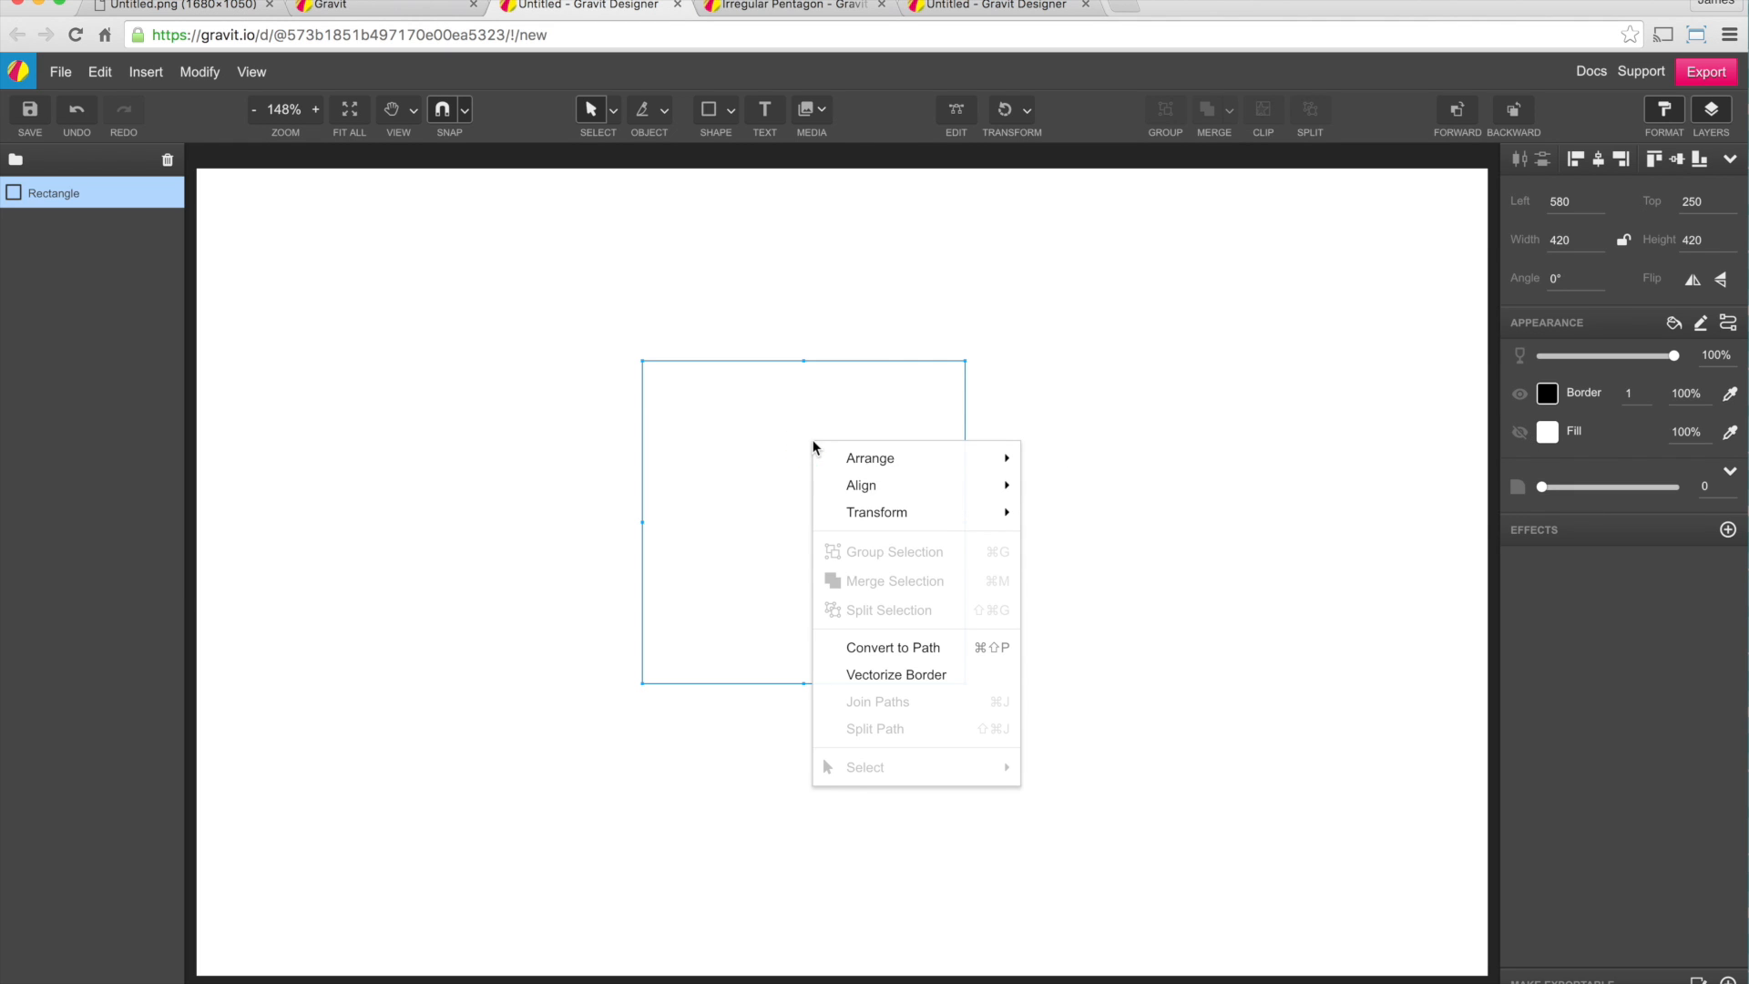
pyautogui.click(914, 649)
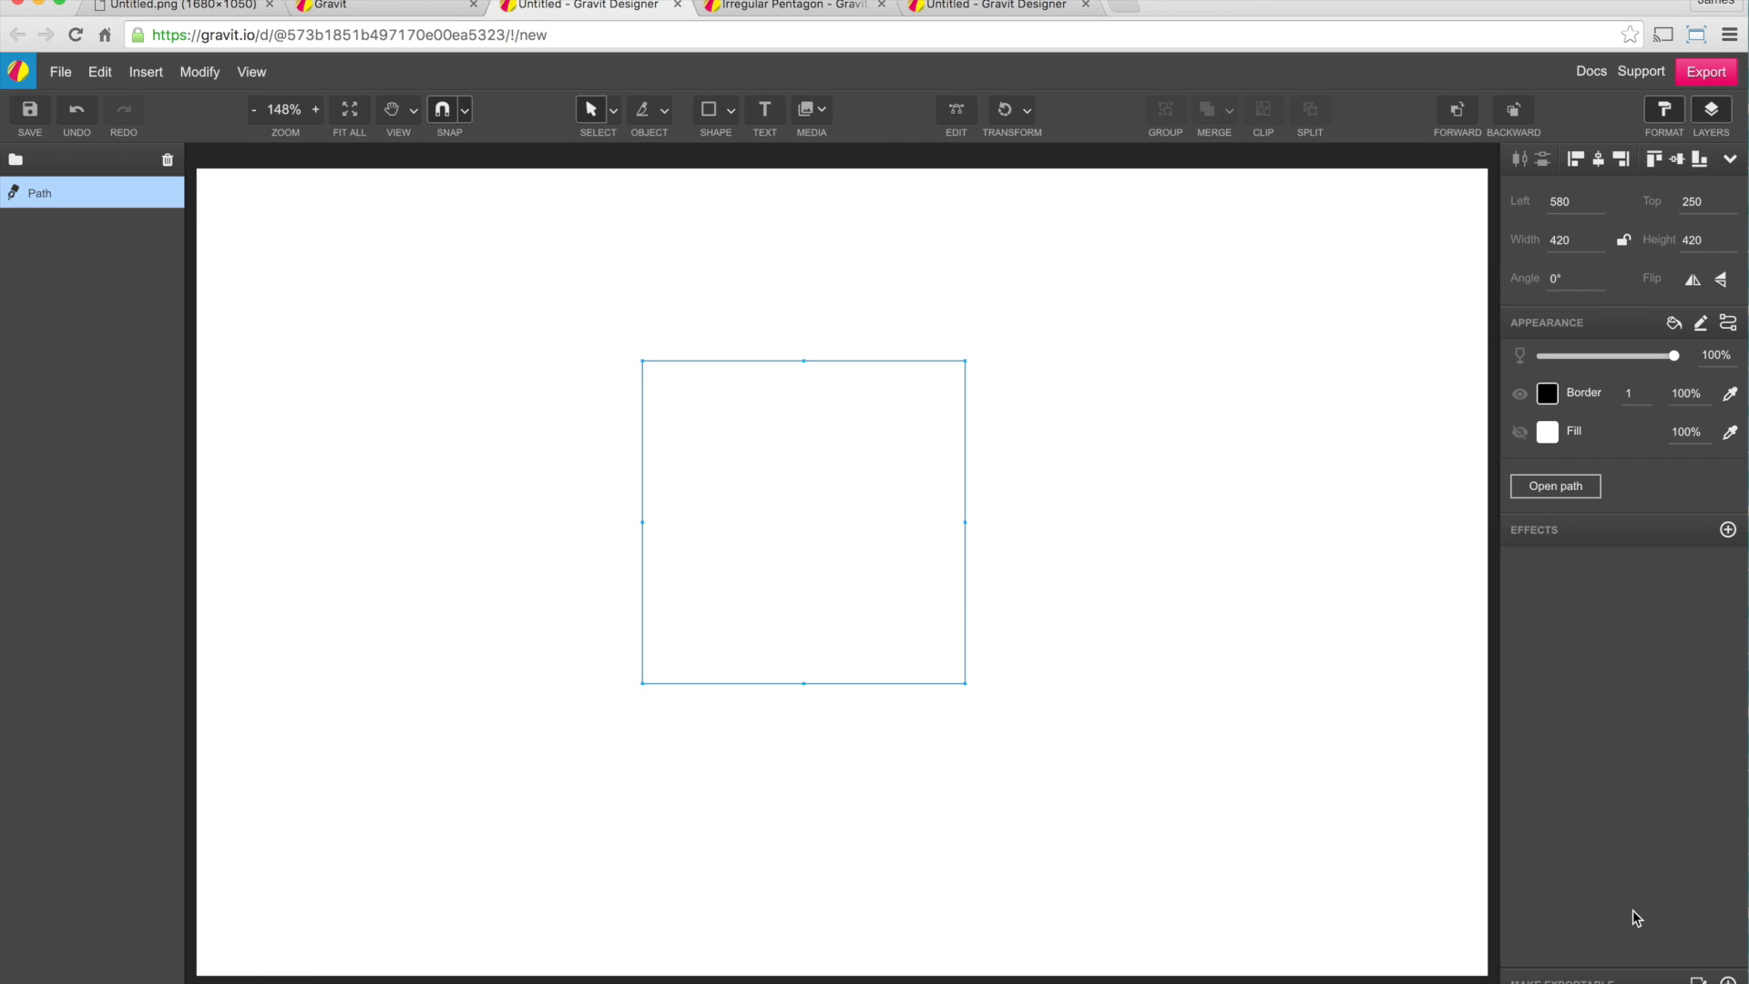
pyautogui.click(1669, 113)
pyautogui.click(1670, 113)
pyautogui.click(1578, 490)
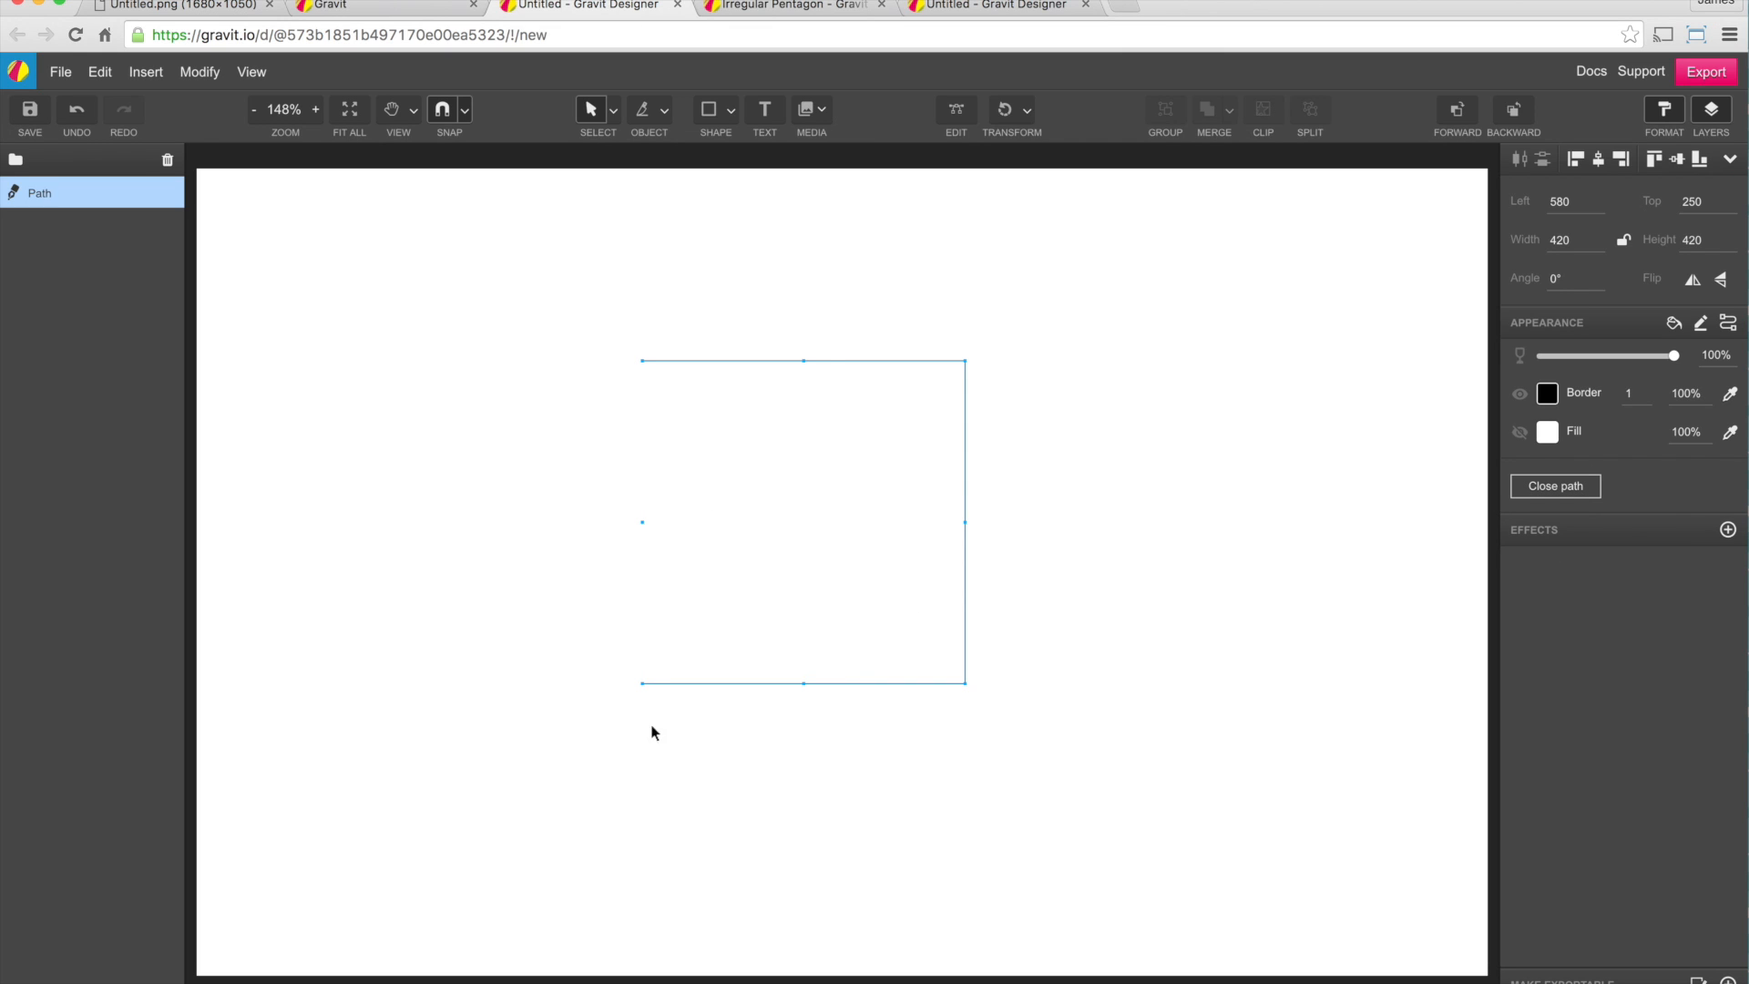
# Delete the open path's lower-left end point with the Subselect tool, keeping only the upper and right sides
pyautogui.click(613, 109)
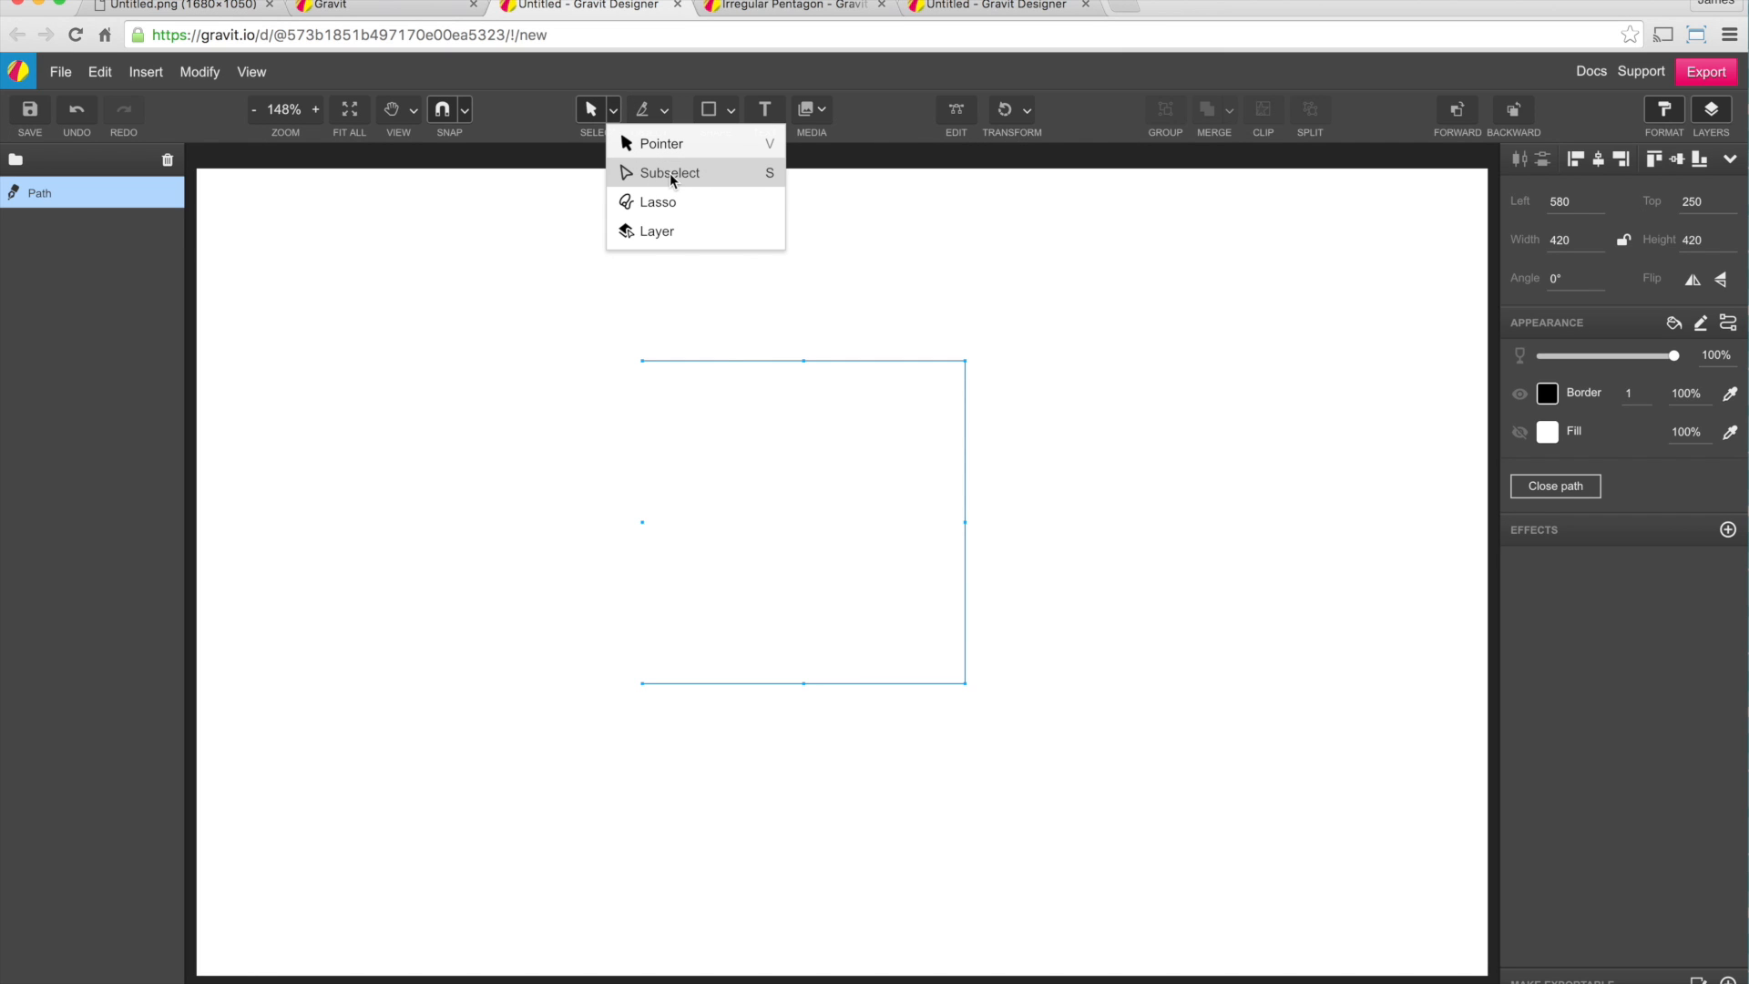
pyautogui.click(672, 175)
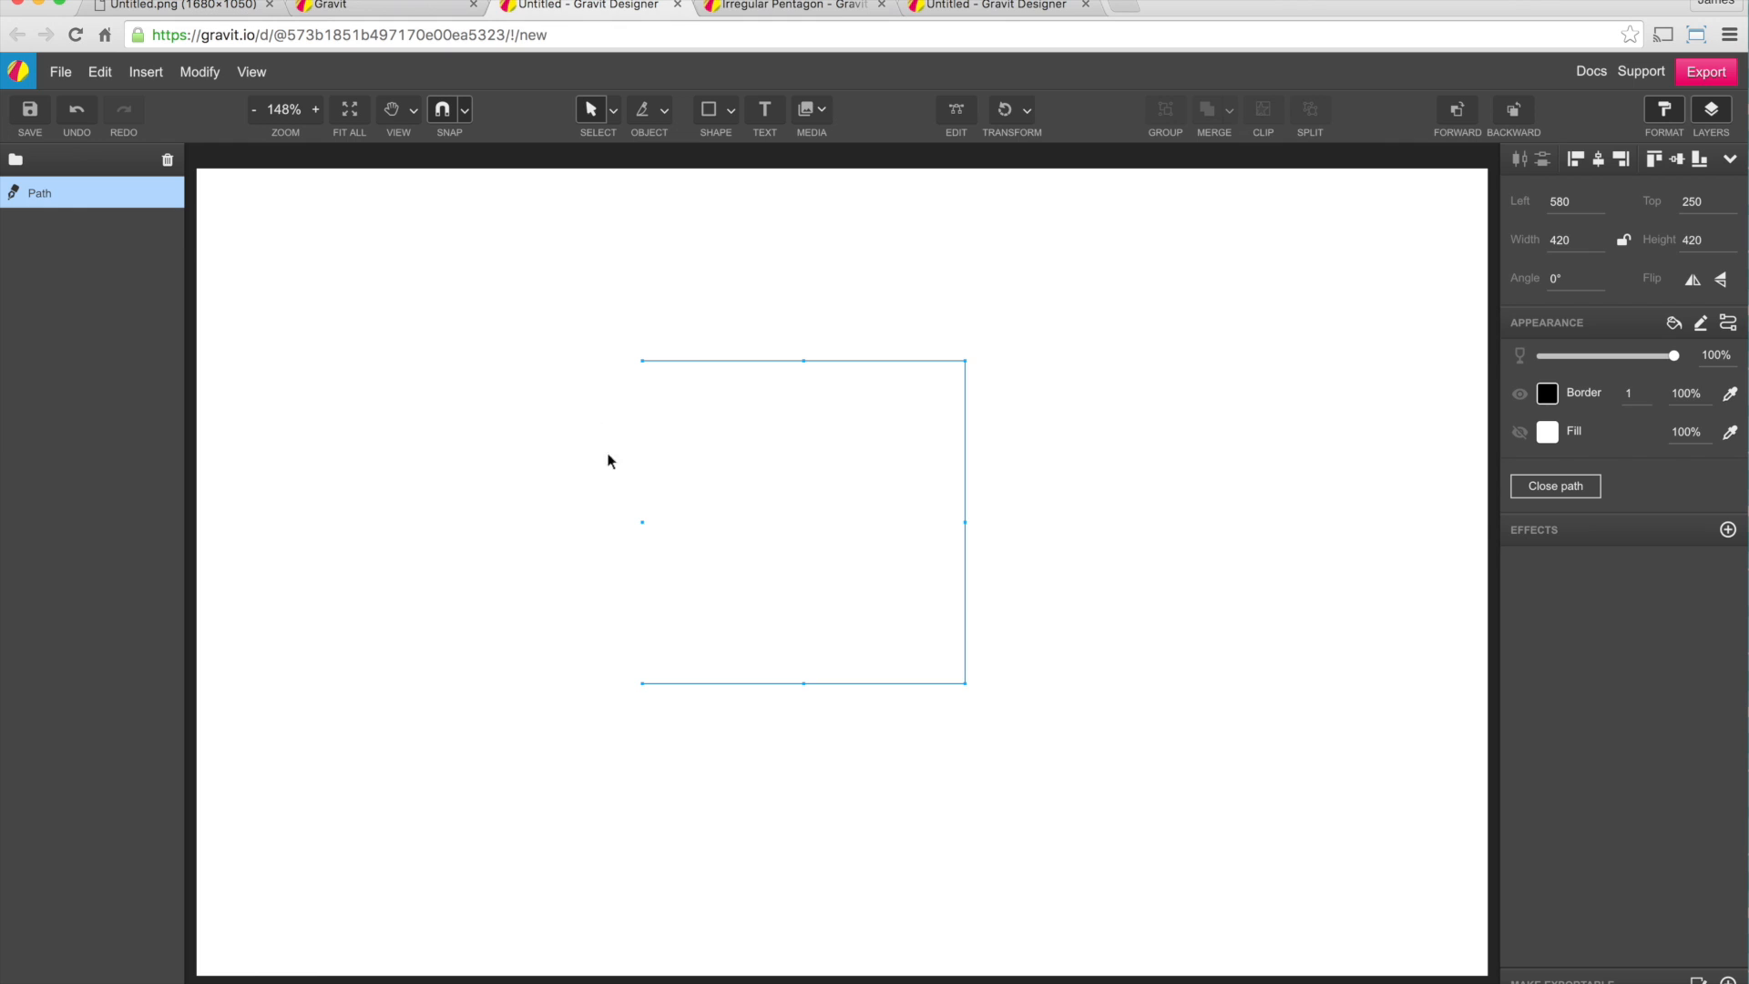
pyautogui.click(613, 110)
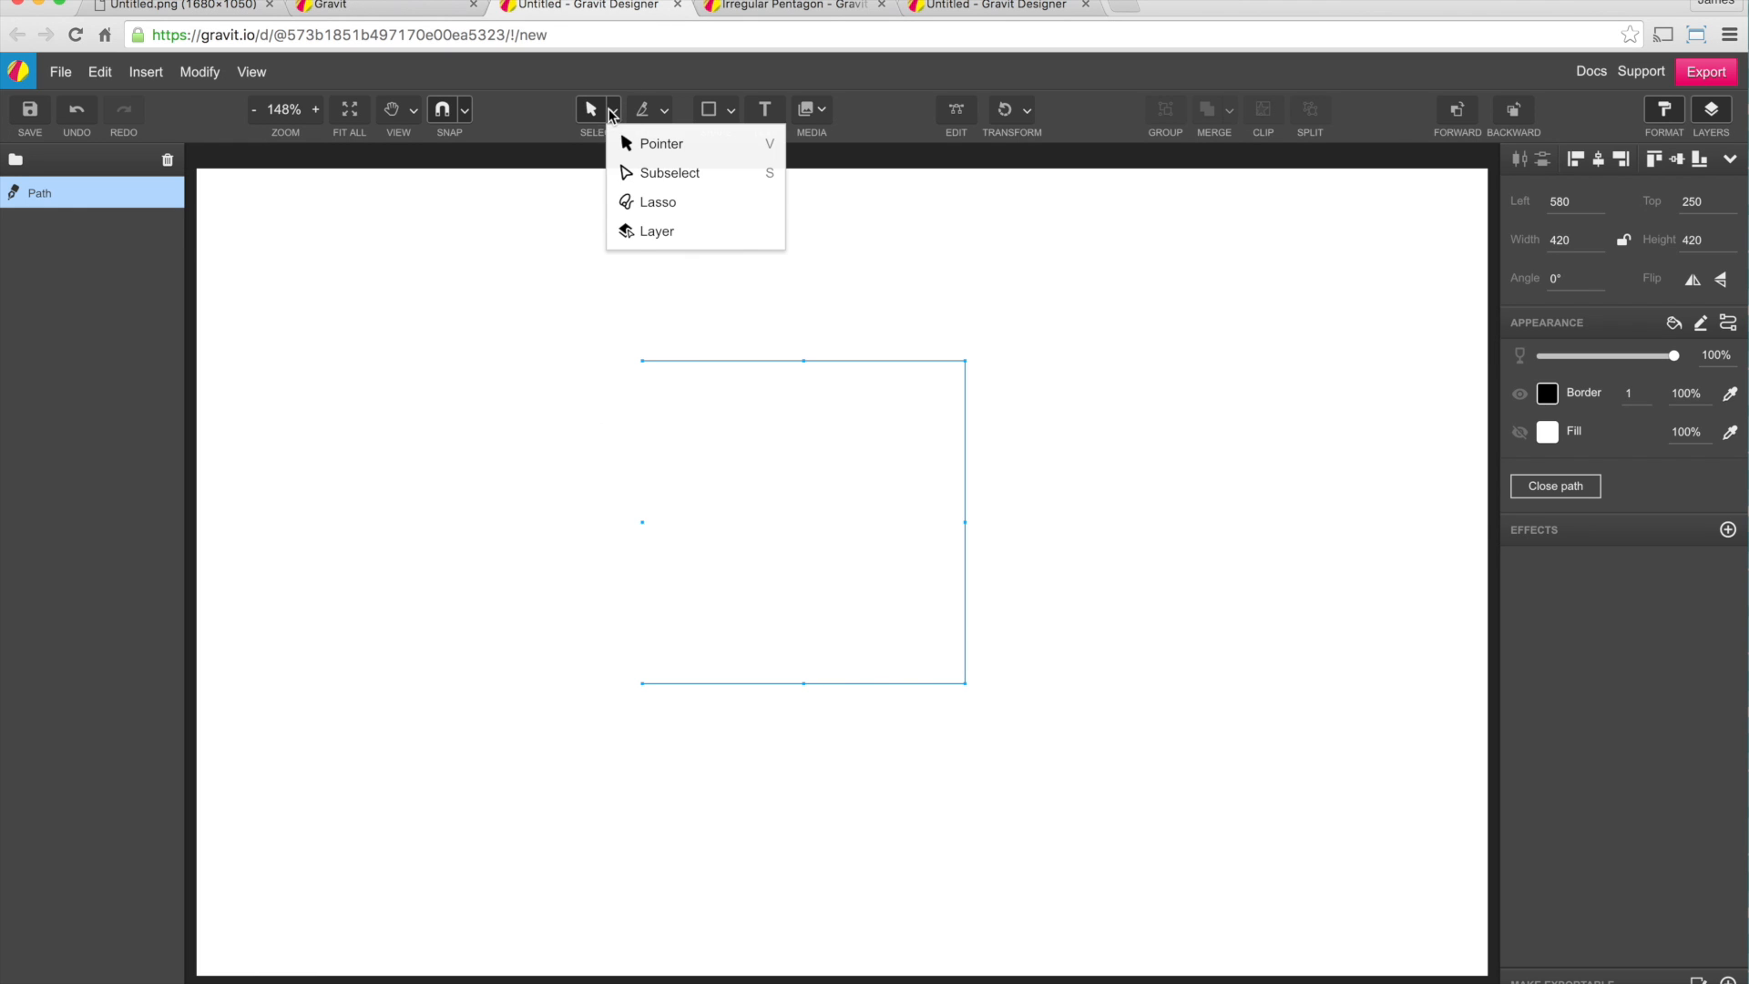
pyautogui.click(655, 175)
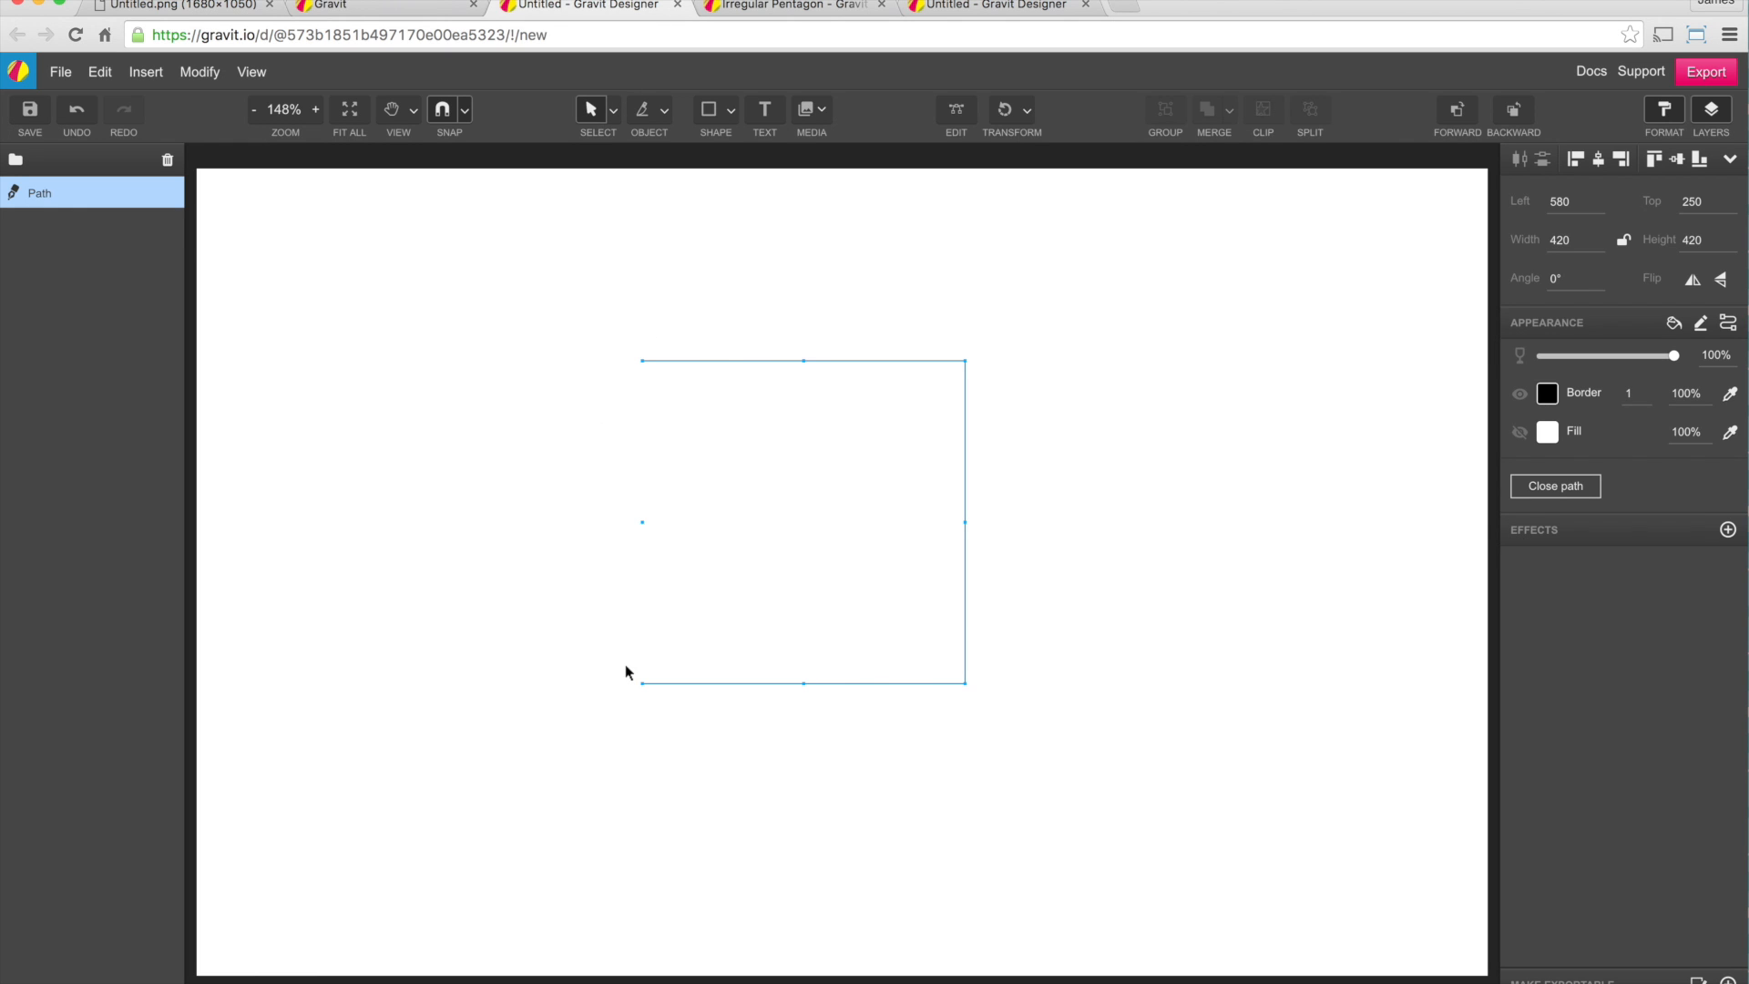
pyautogui.click(603, 601)
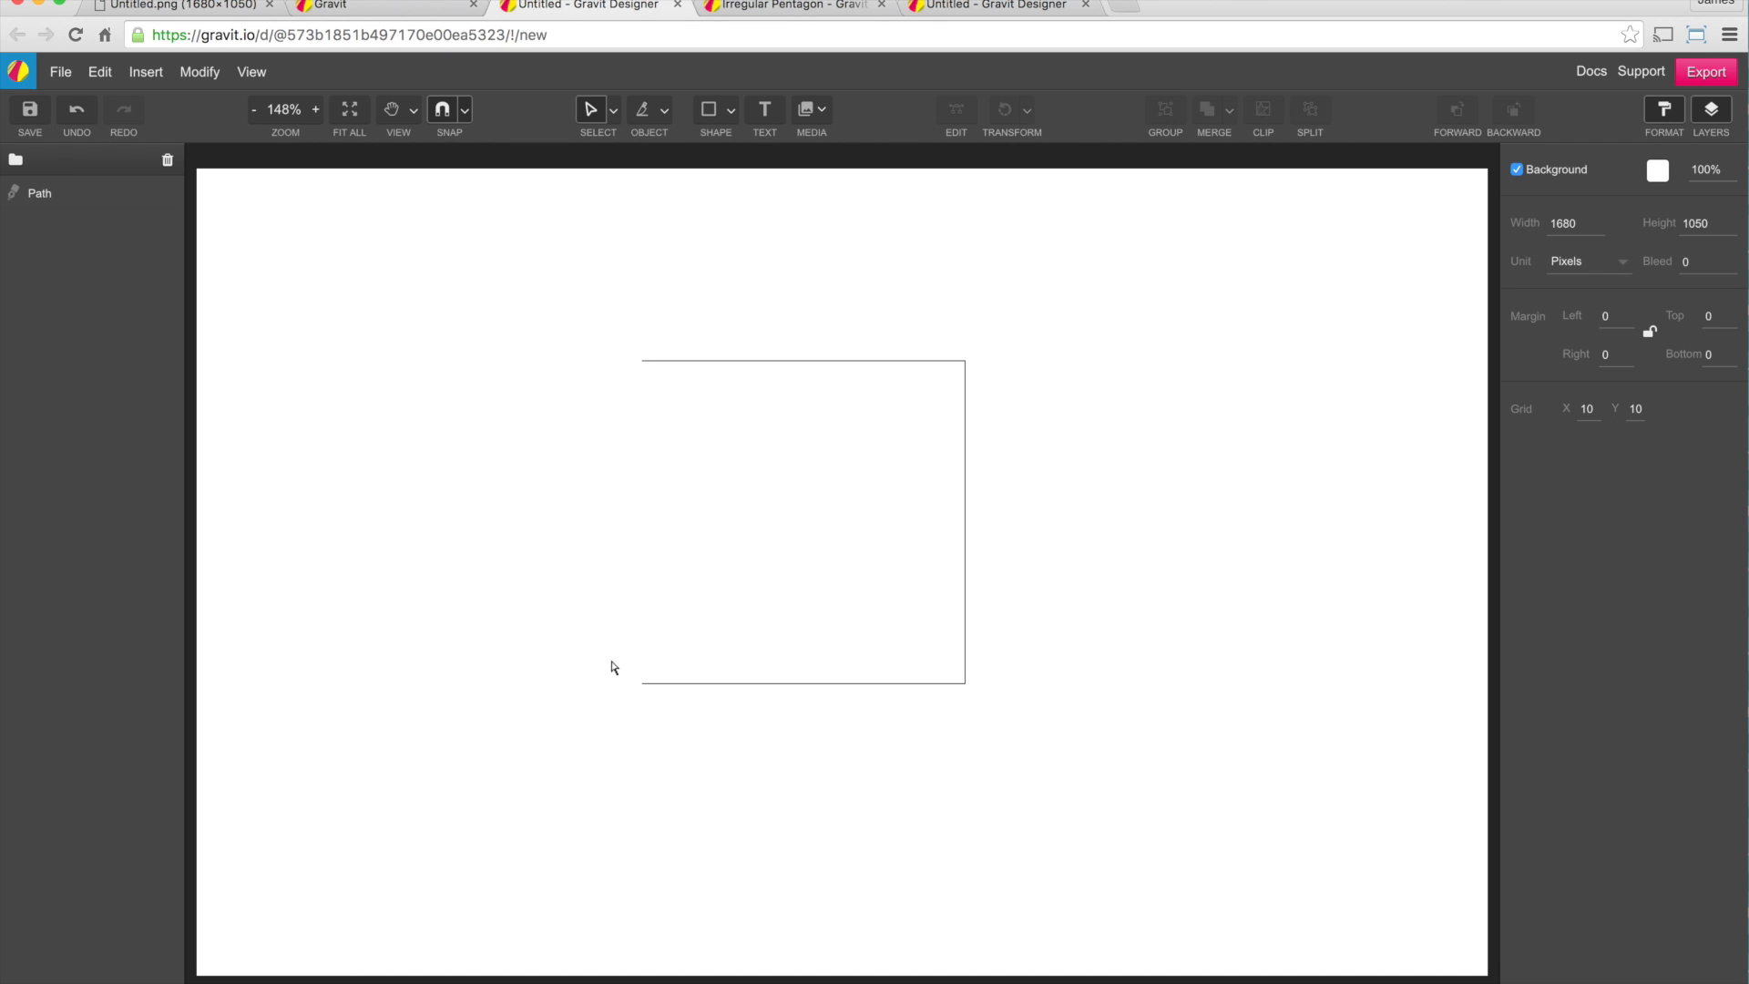
pyautogui.click(633, 682)
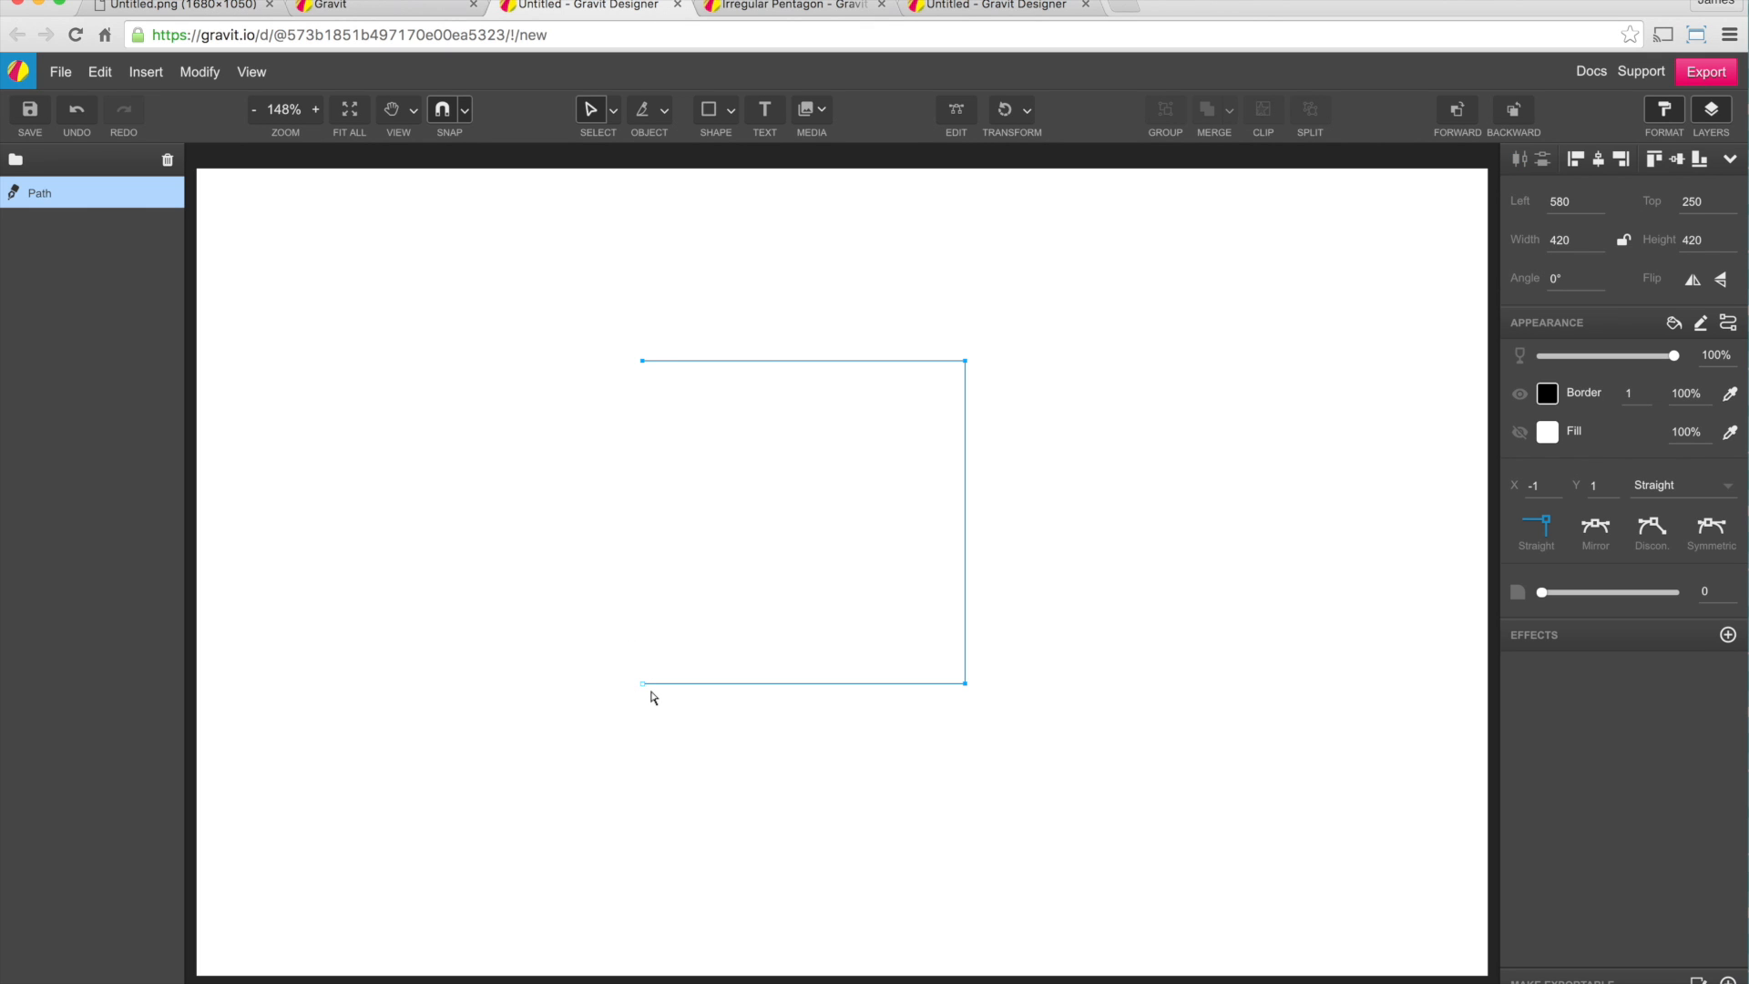
pyautogui.press('Delete')
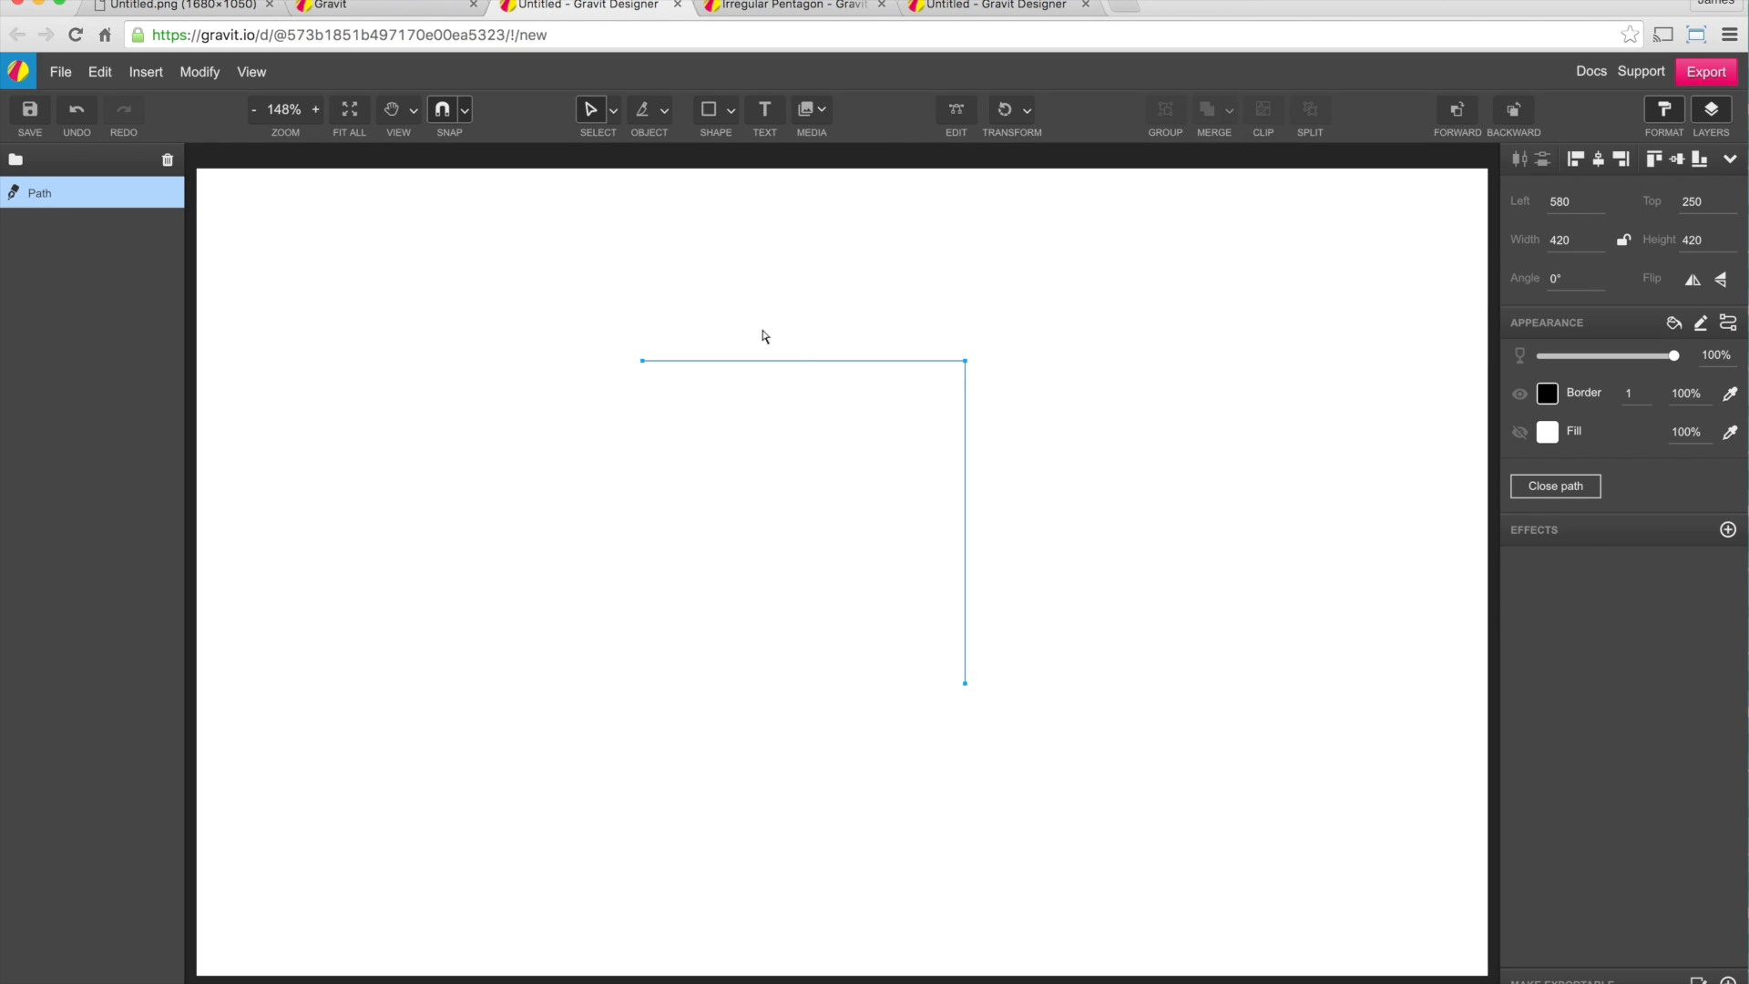
pyautogui.click(1134, 415)
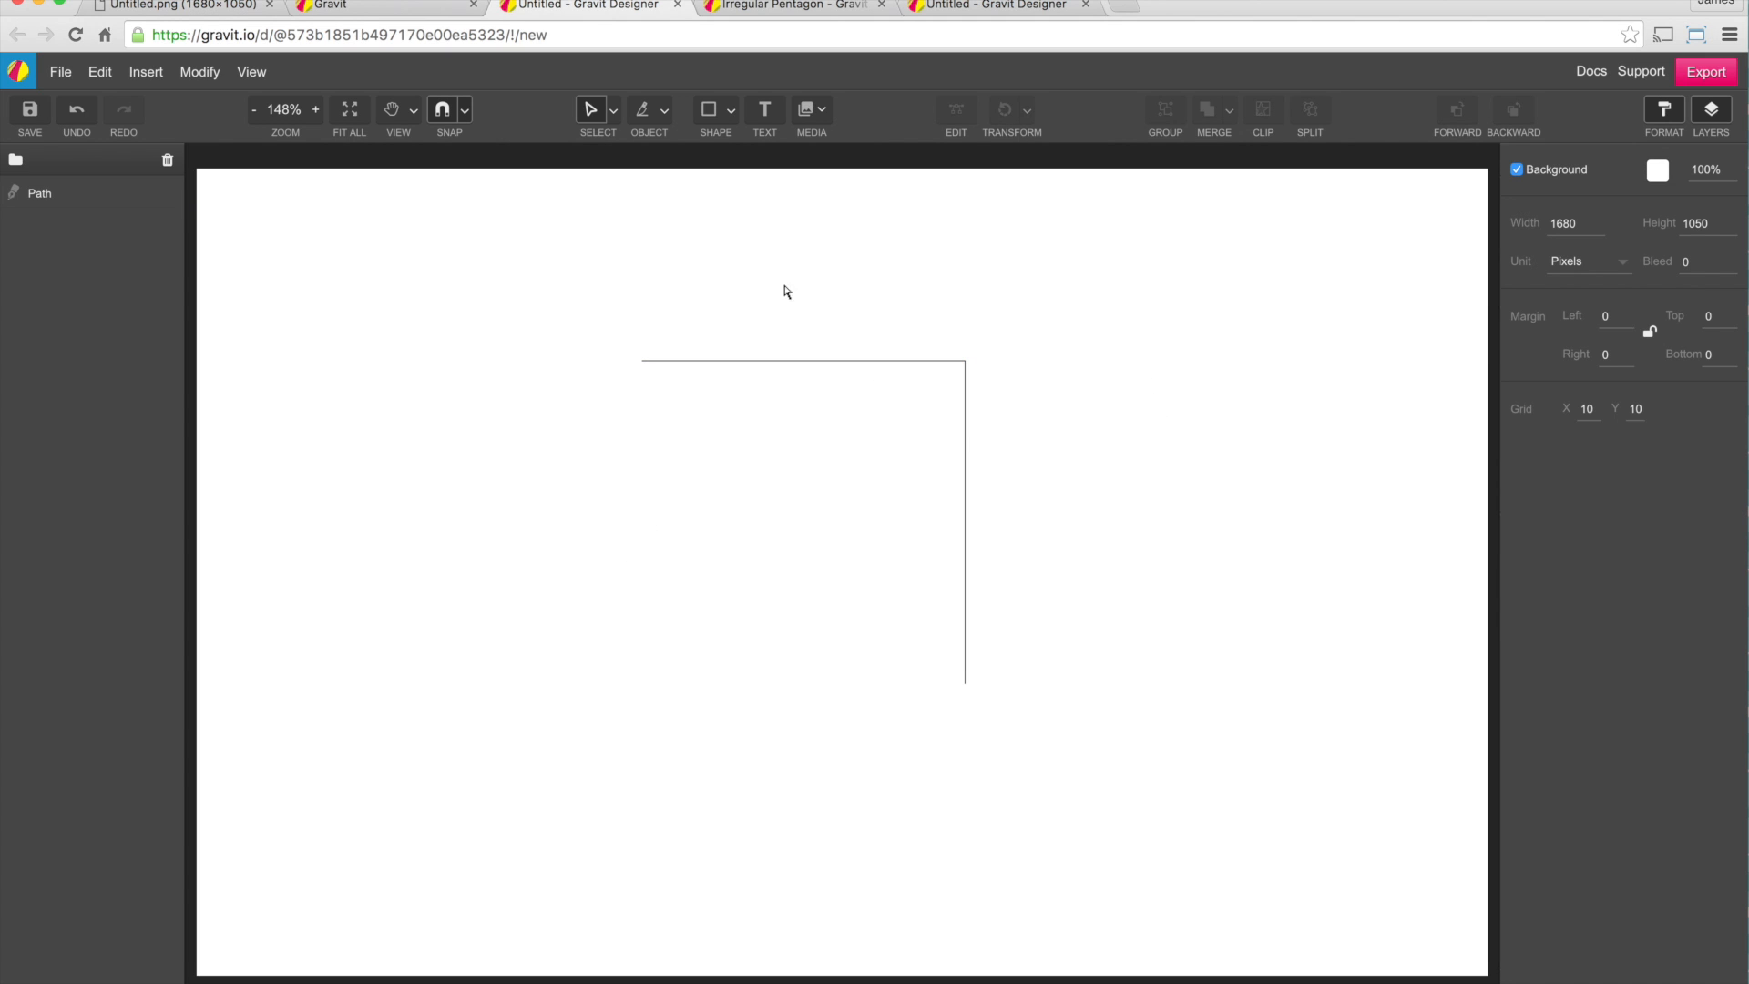
# Rotate the two-sided path 30° clockwise with the Transform tool and move it to about Left 846, Top 160
pyautogui.click(613, 111)
pyautogui.click(663, 144)
pyautogui.click(613, 111)
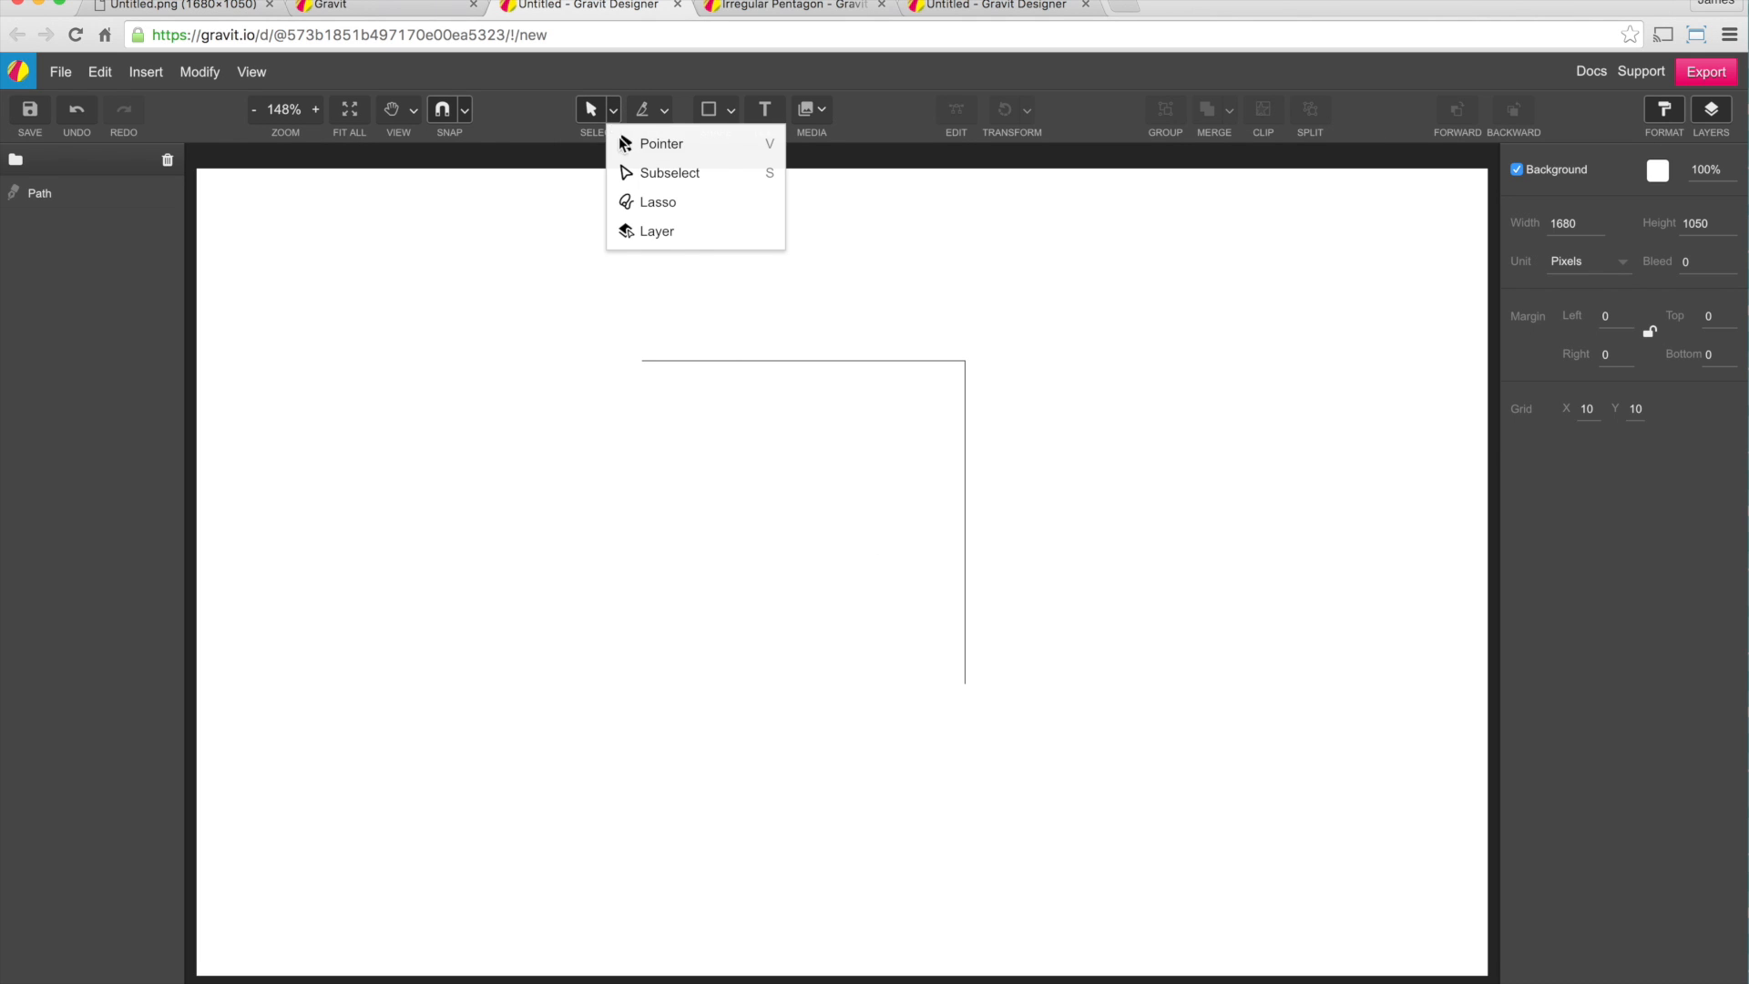
pyautogui.click(791, 363)
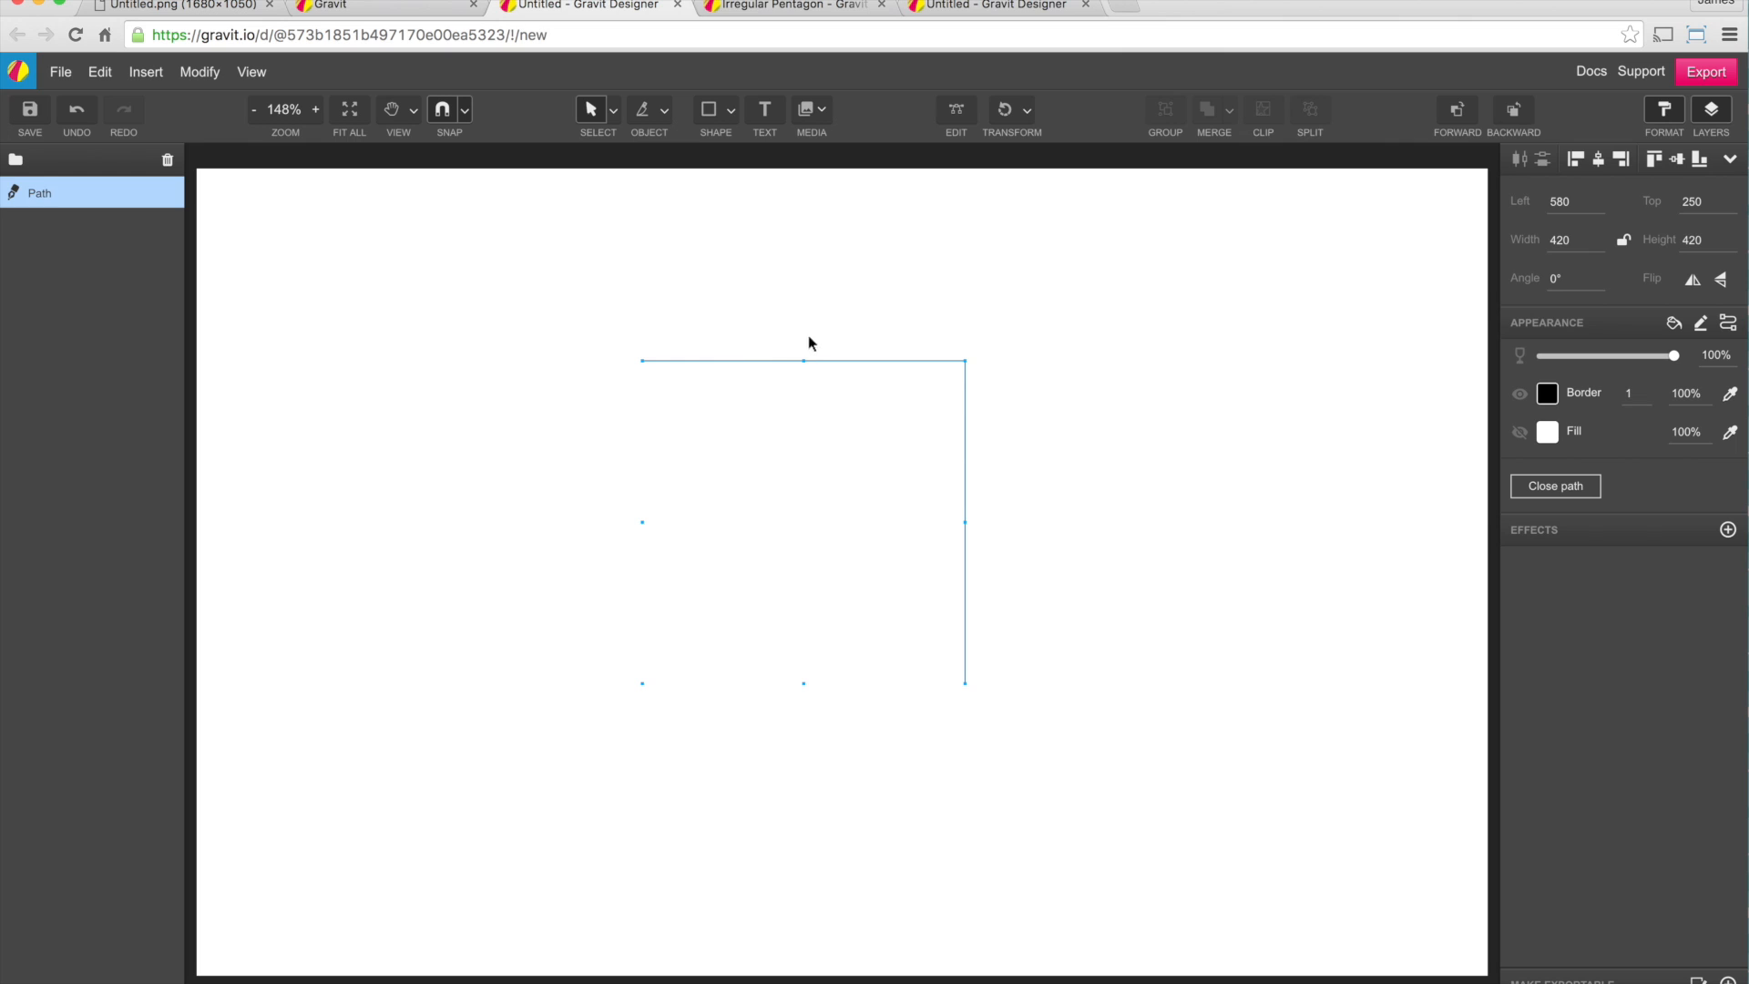
pyautogui.click(1010, 115)
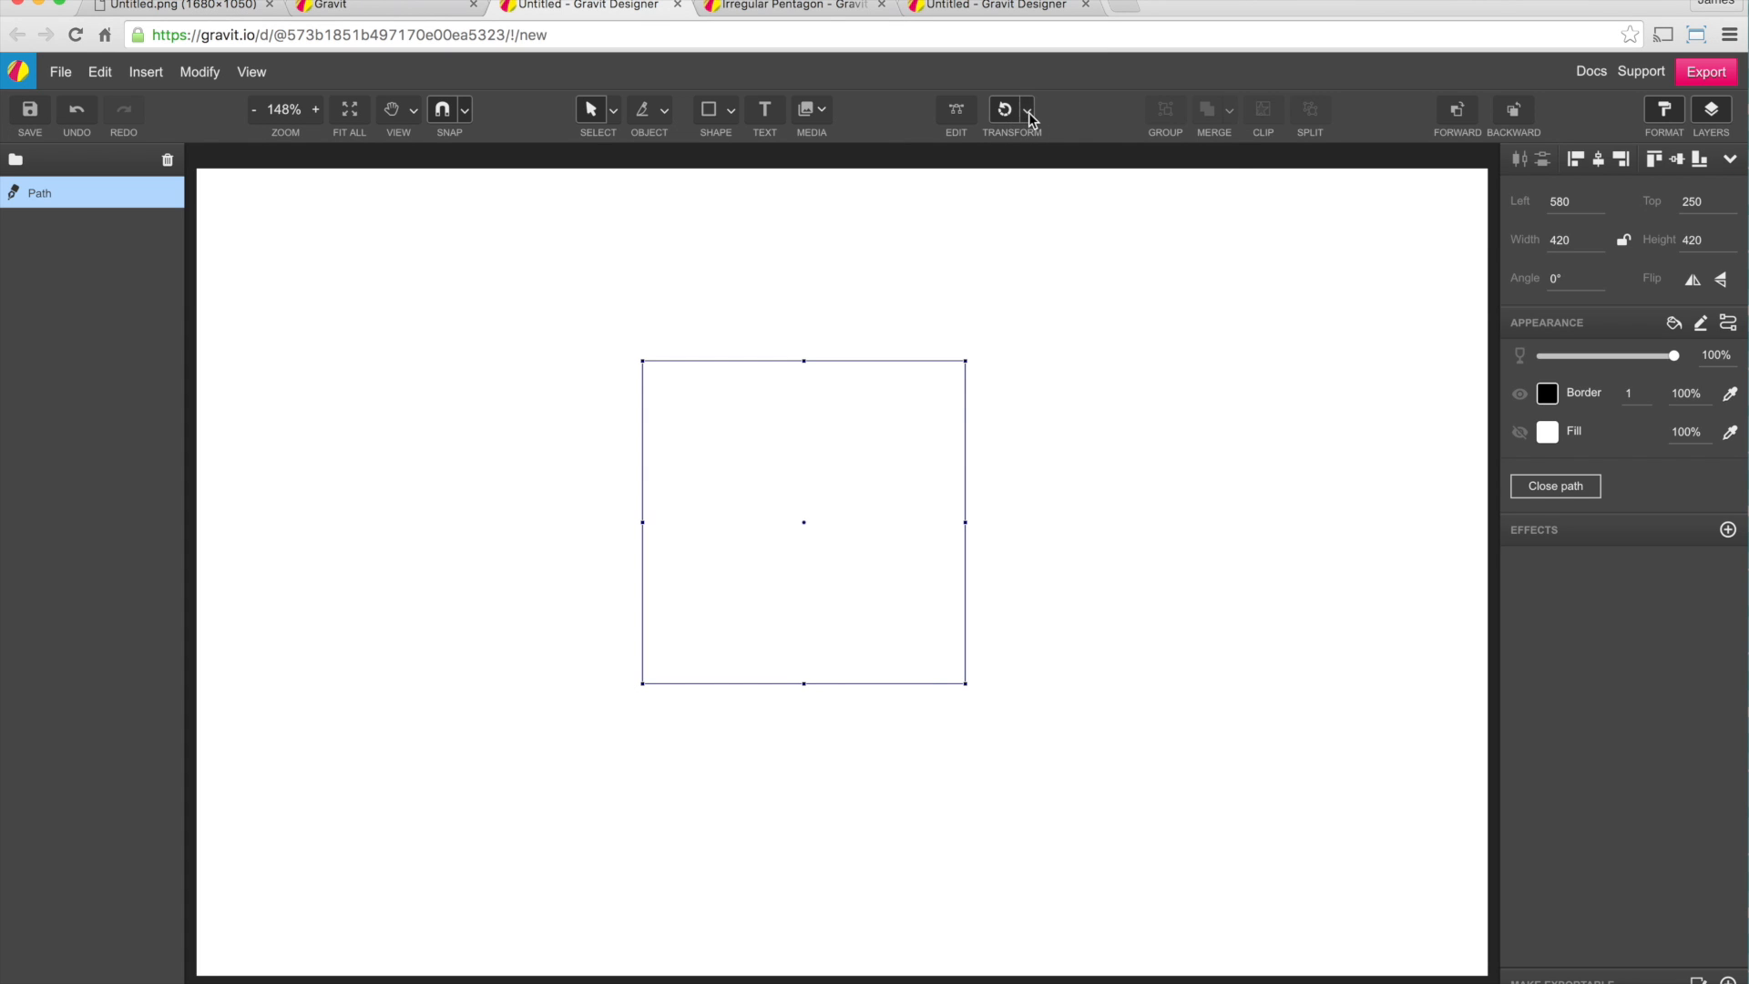
pyautogui.click(1029, 111)
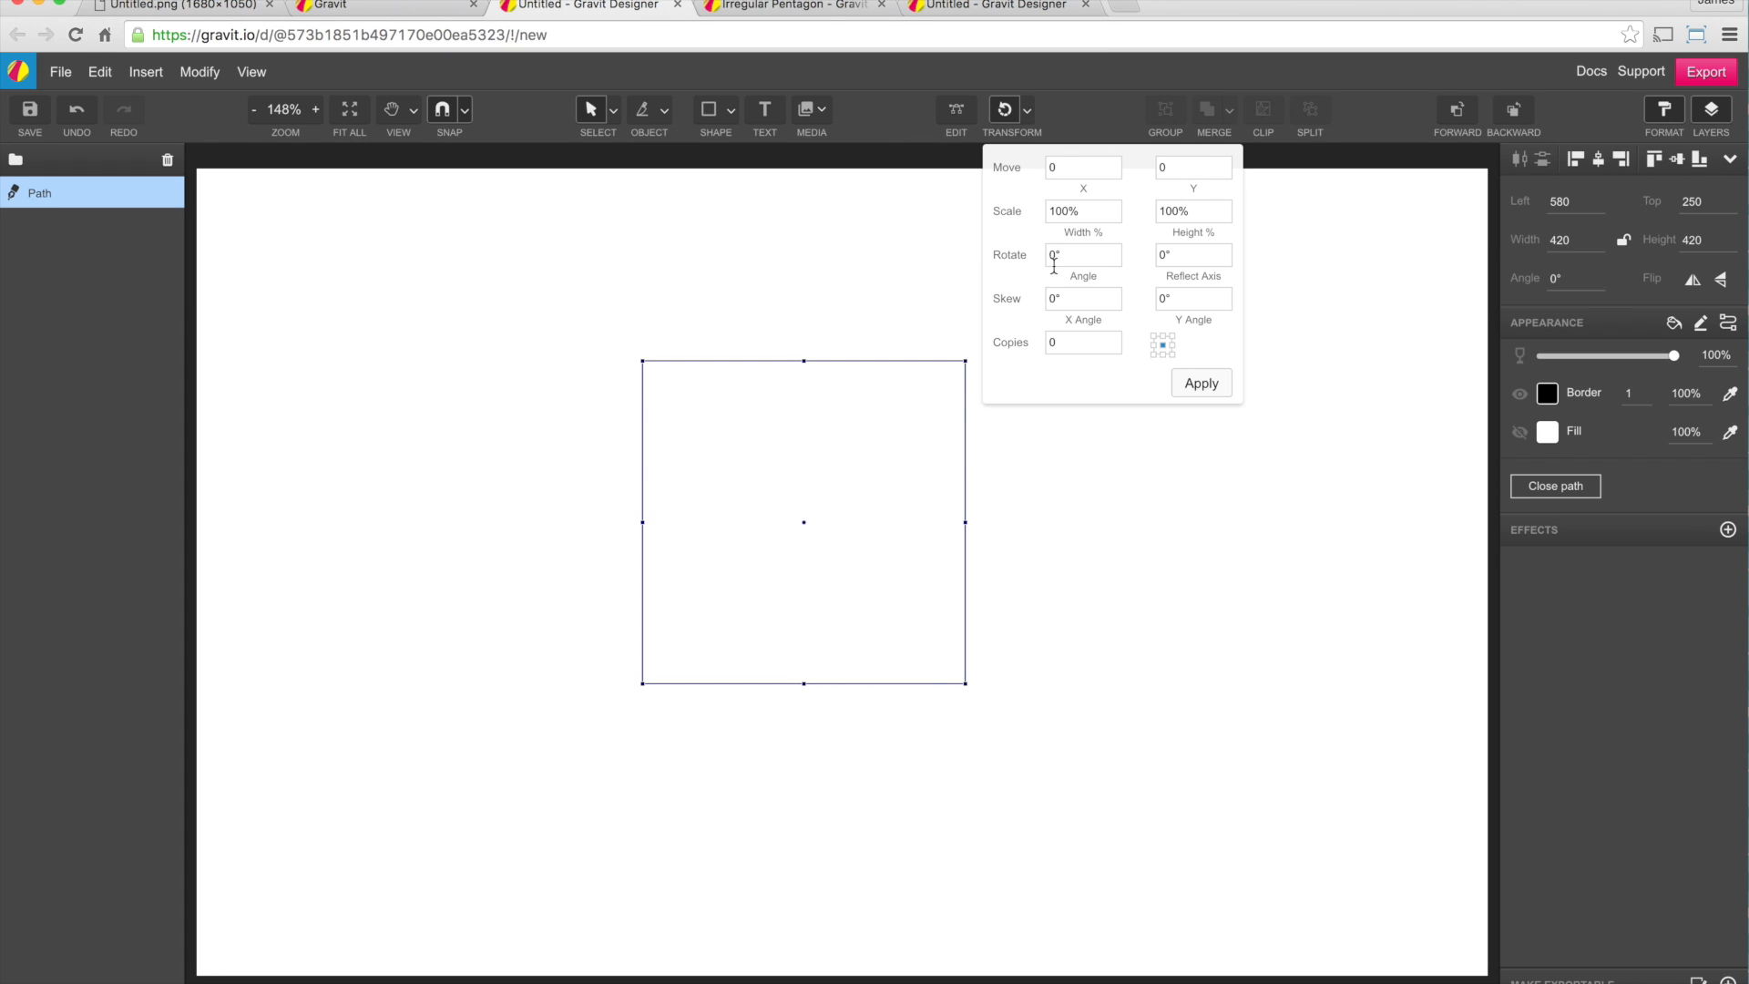
pyautogui.click(1010, 112)
pyautogui.click(1005, 113)
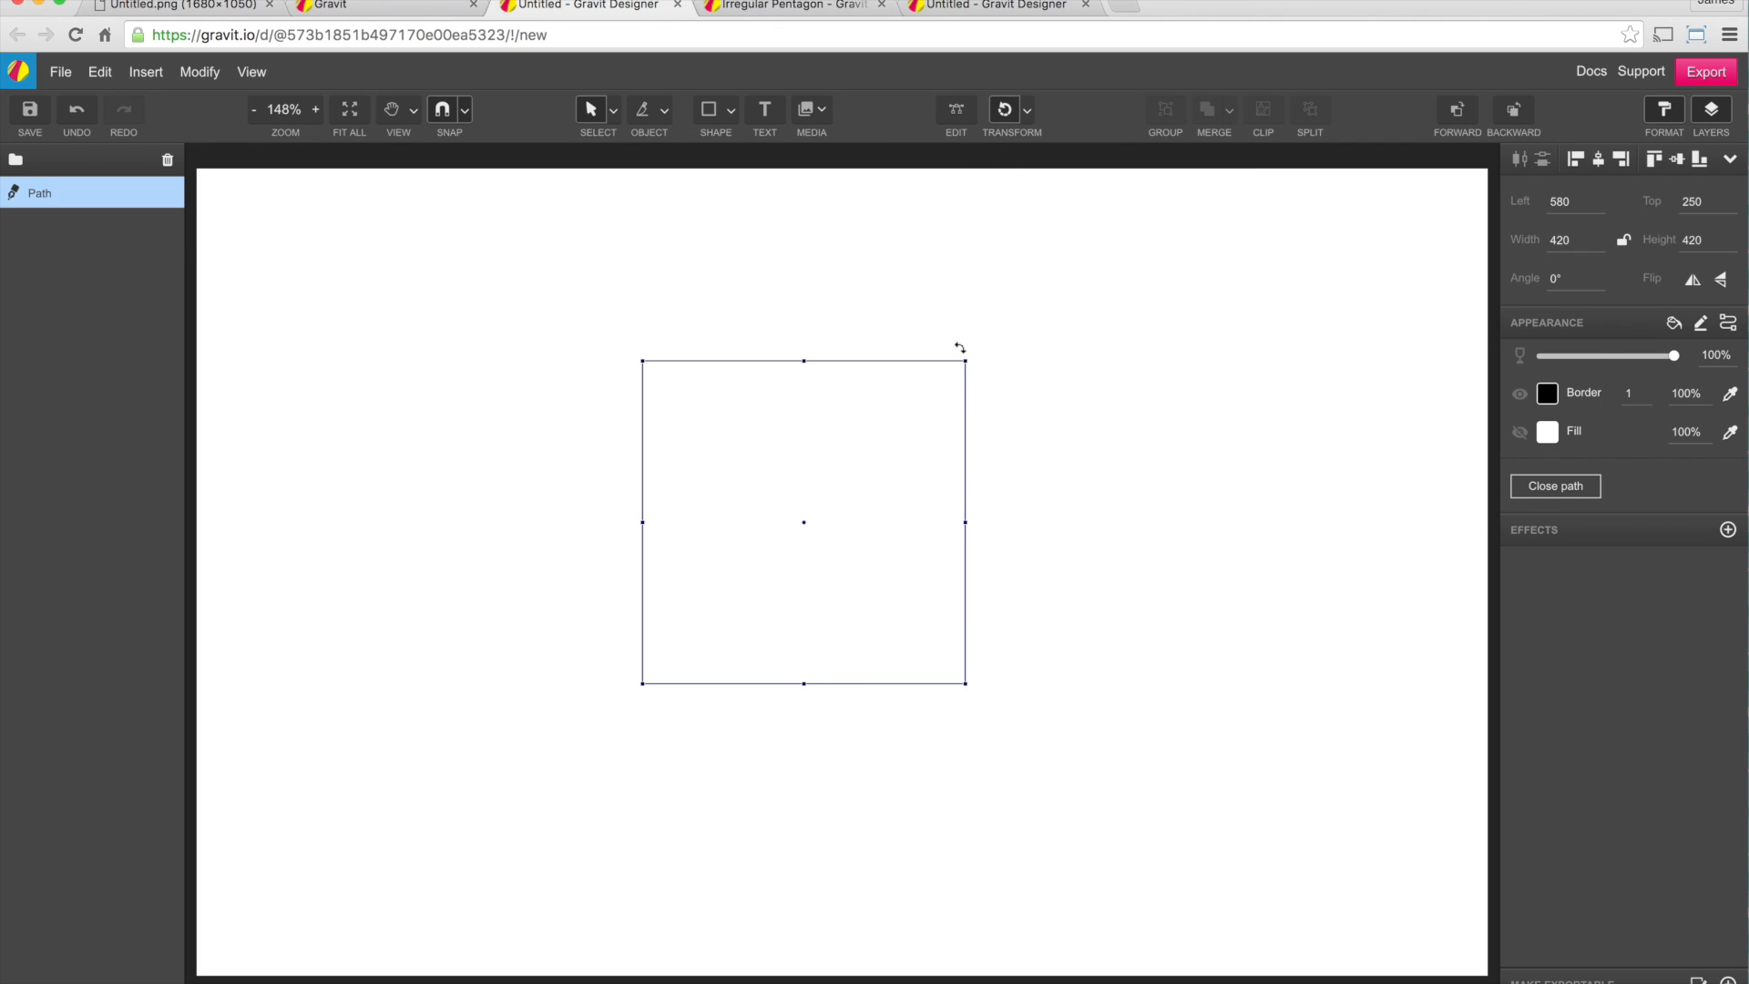
pyautogui.moveTo(960, 347); pyautogui.dragTo(1012, 473)
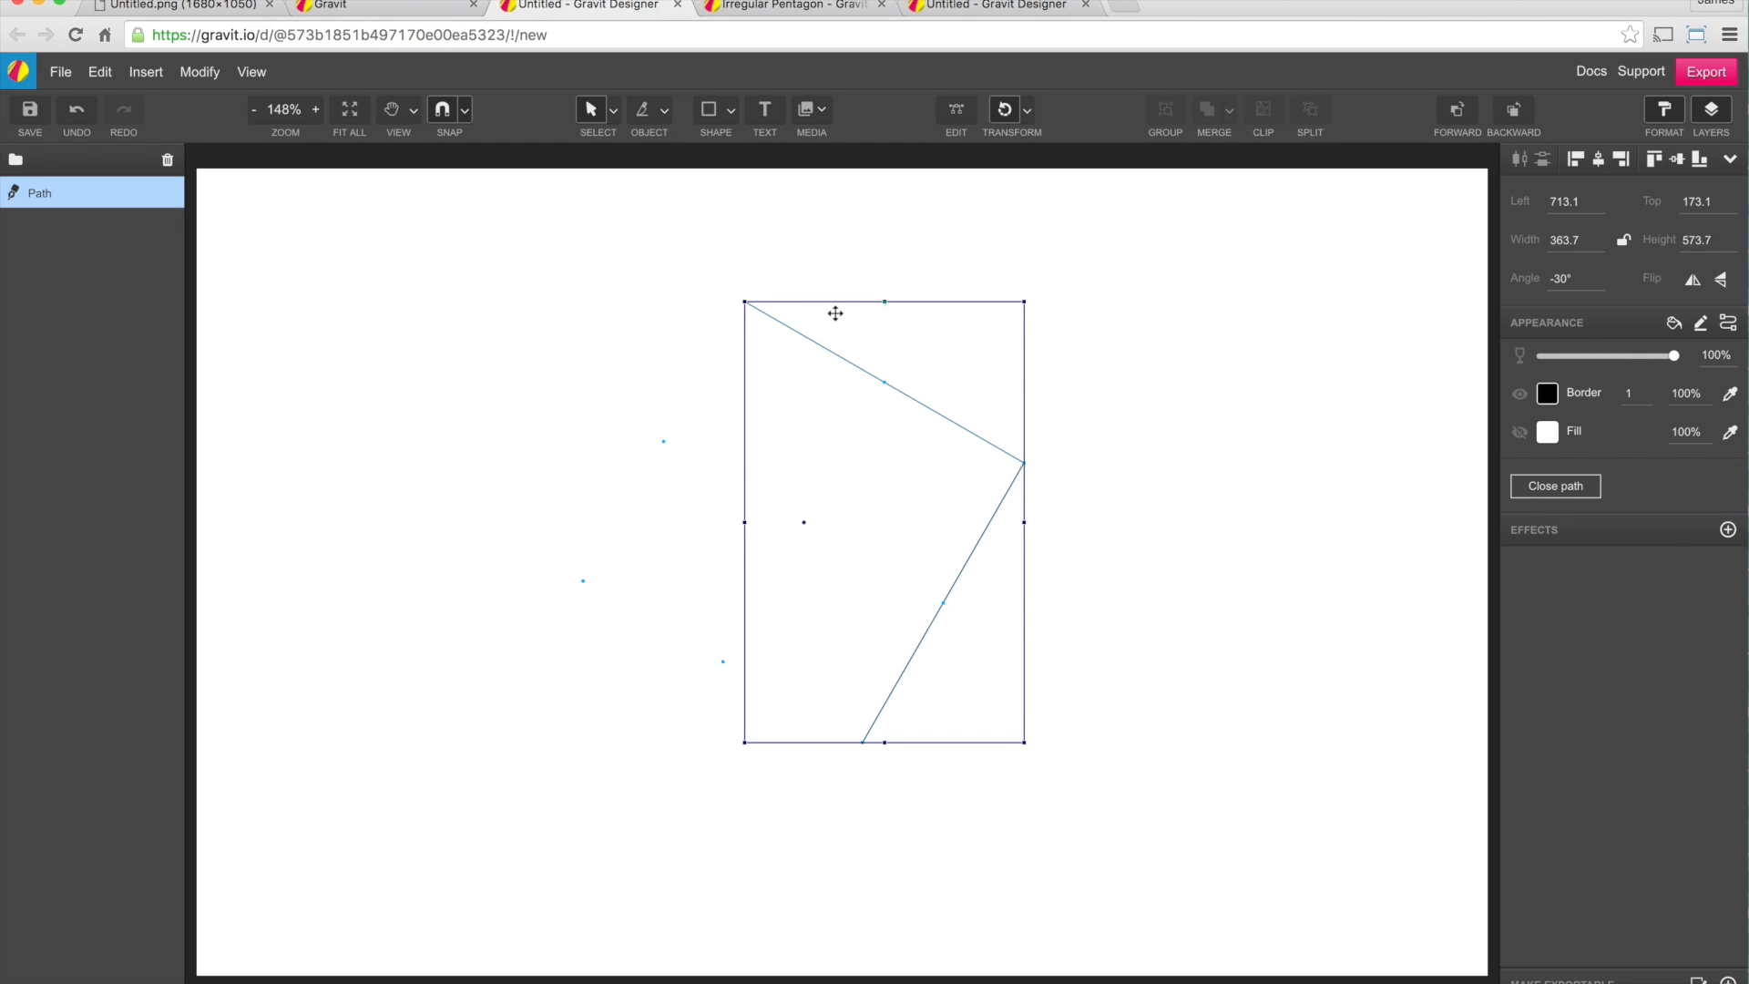
pyautogui.moveTo(986, 448); pyautogui.dragTo(1089, 428)
pyautogui.click(1193, 510)
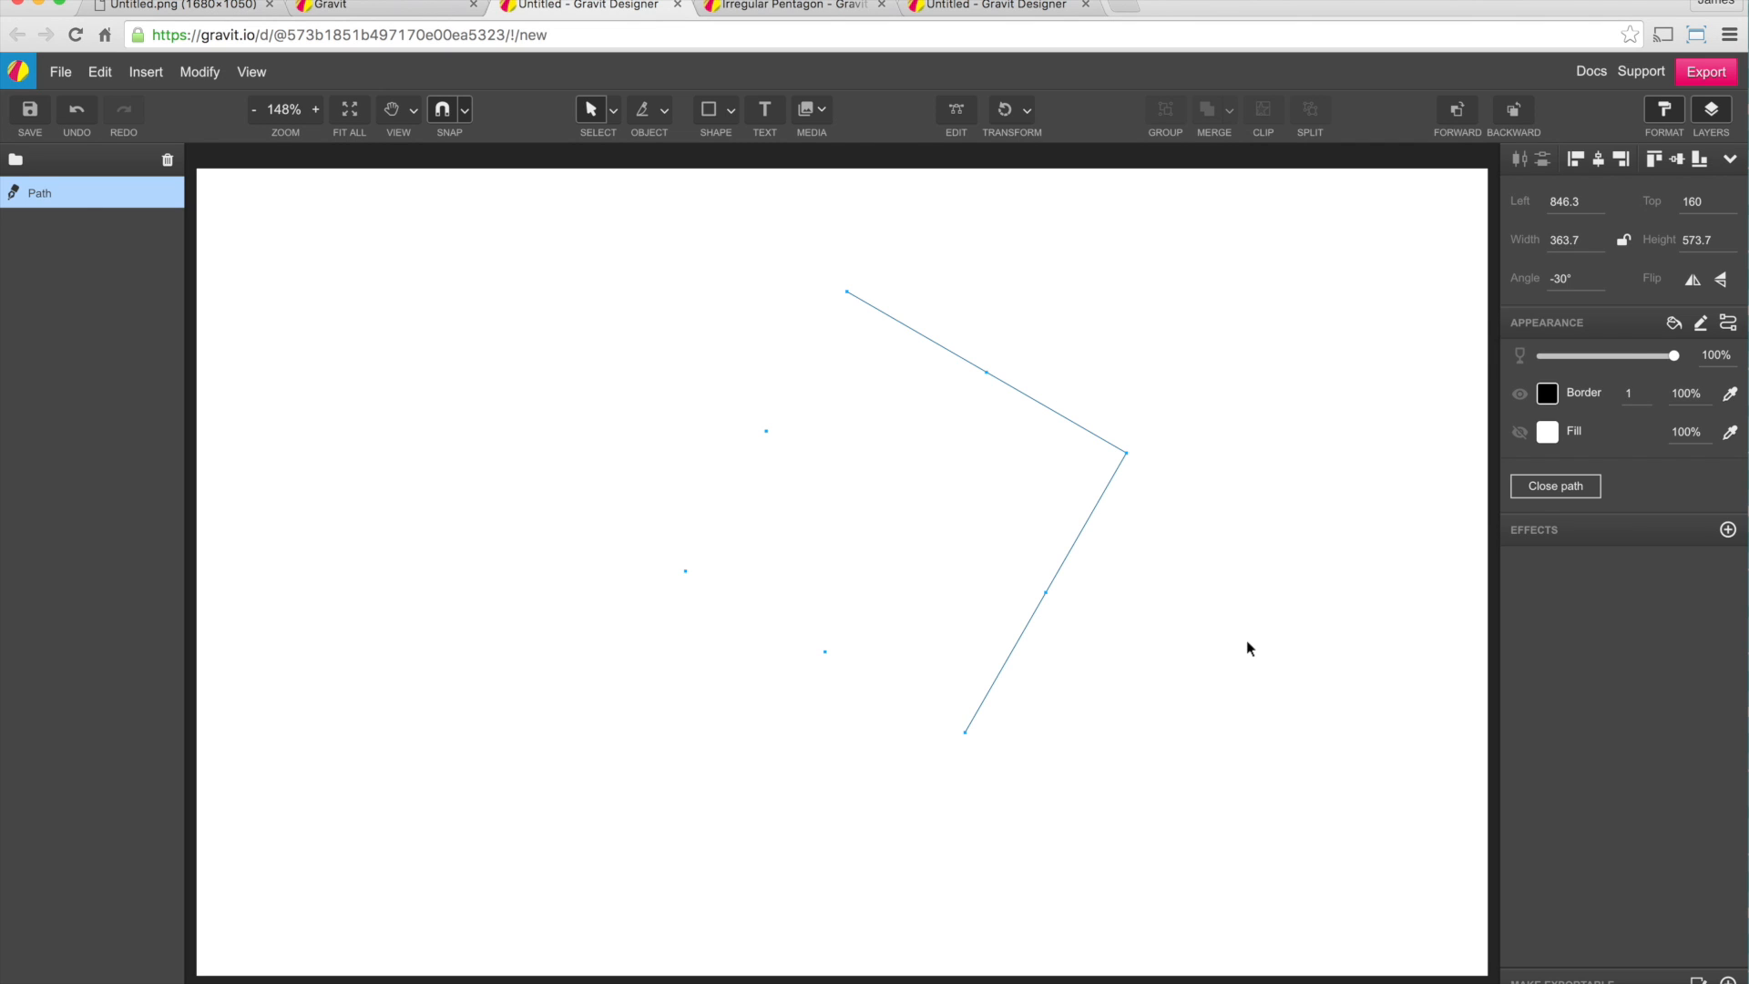
# Duplicate the rotated path and flip the copy horizontally
pyautogui.press('super+d')
pyautogui.click(193, 77)
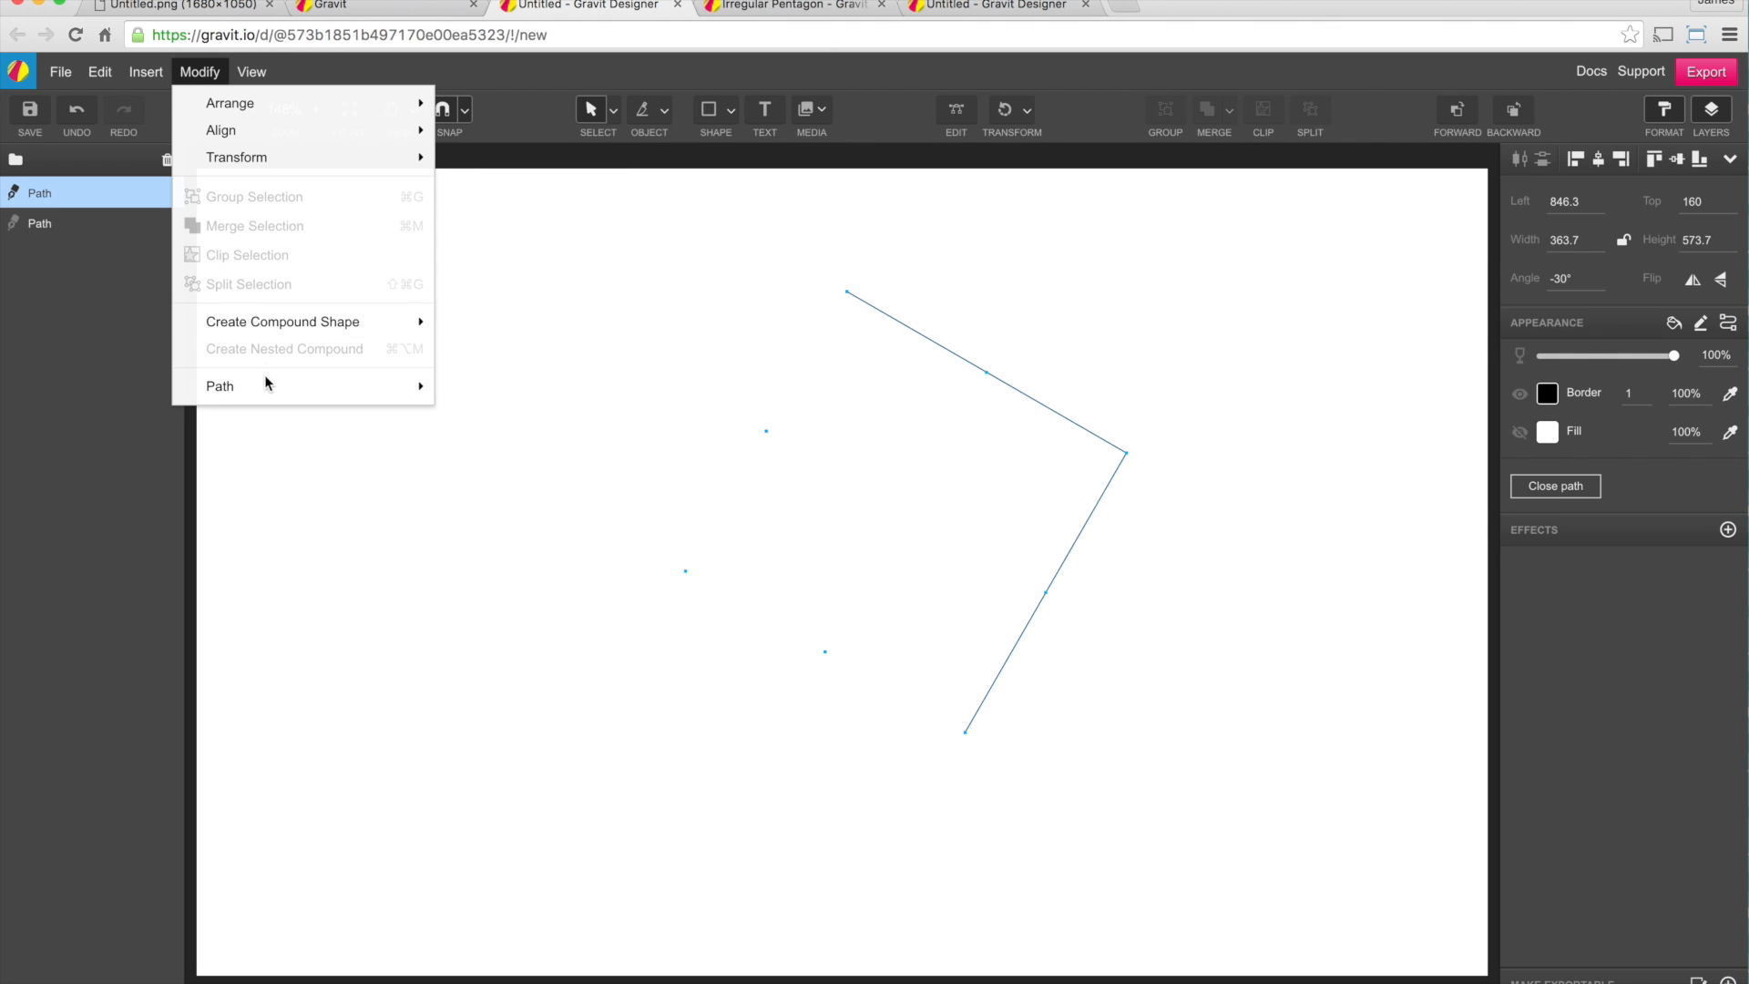
pyautogui.moveTo(270, 153)
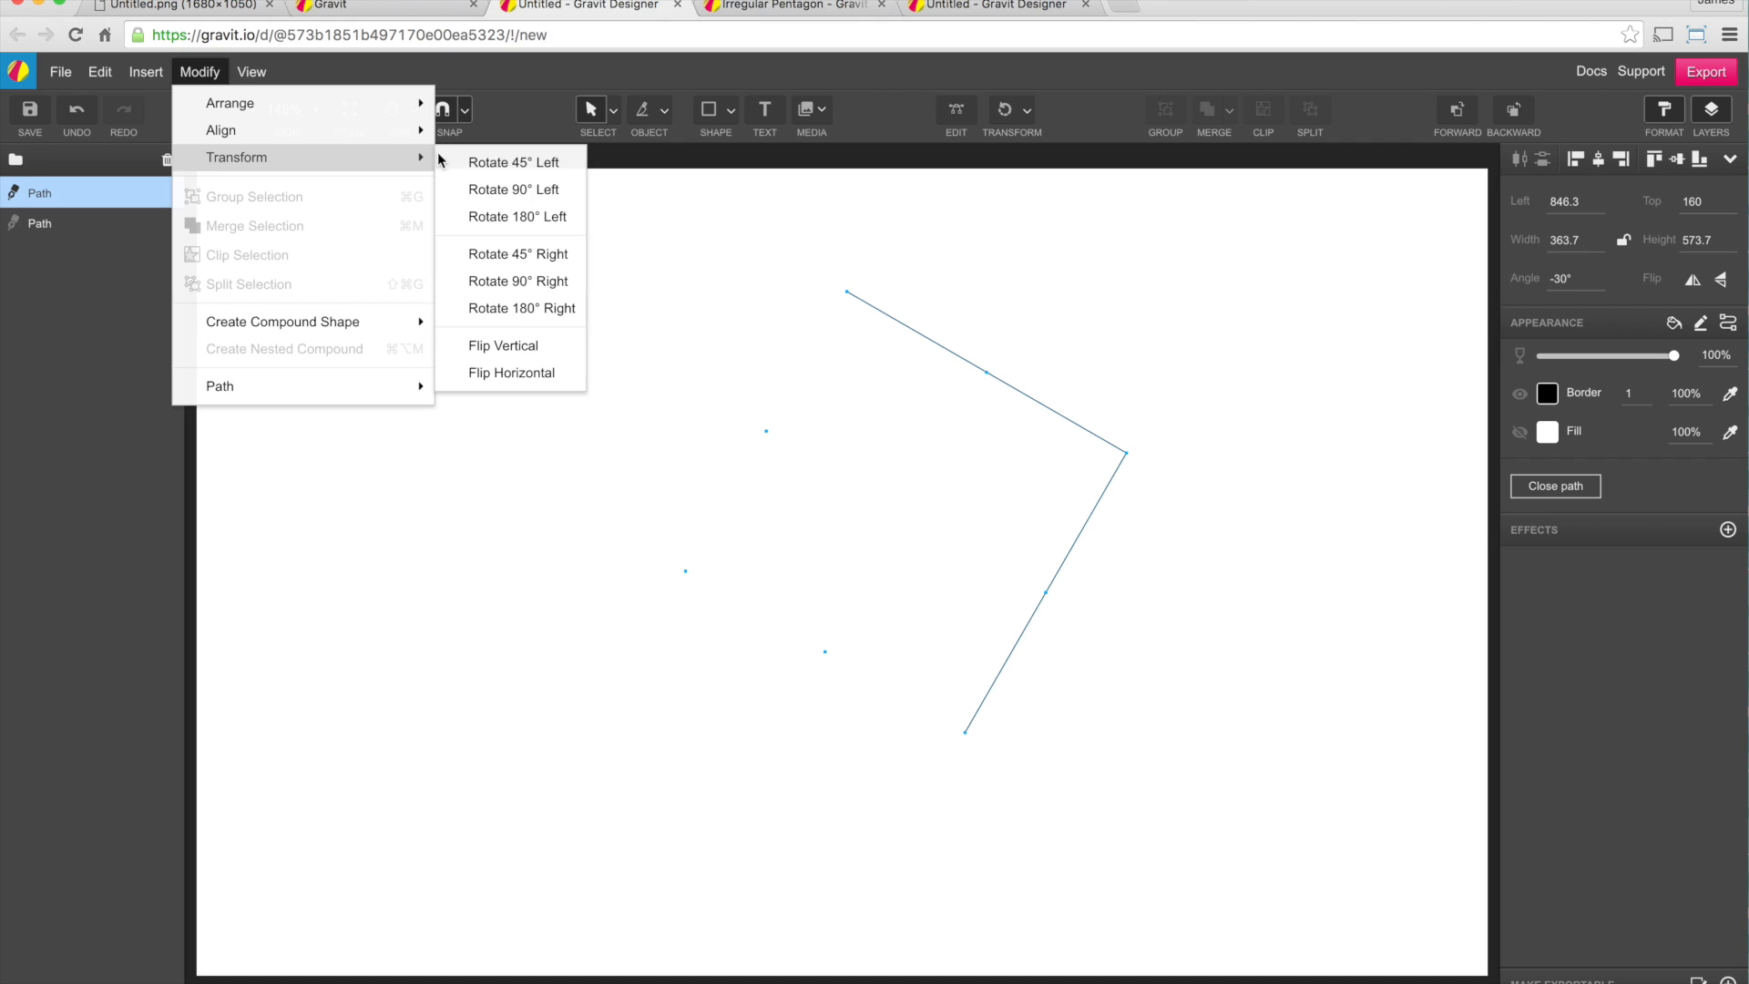
pyautogui.click(533, 382)
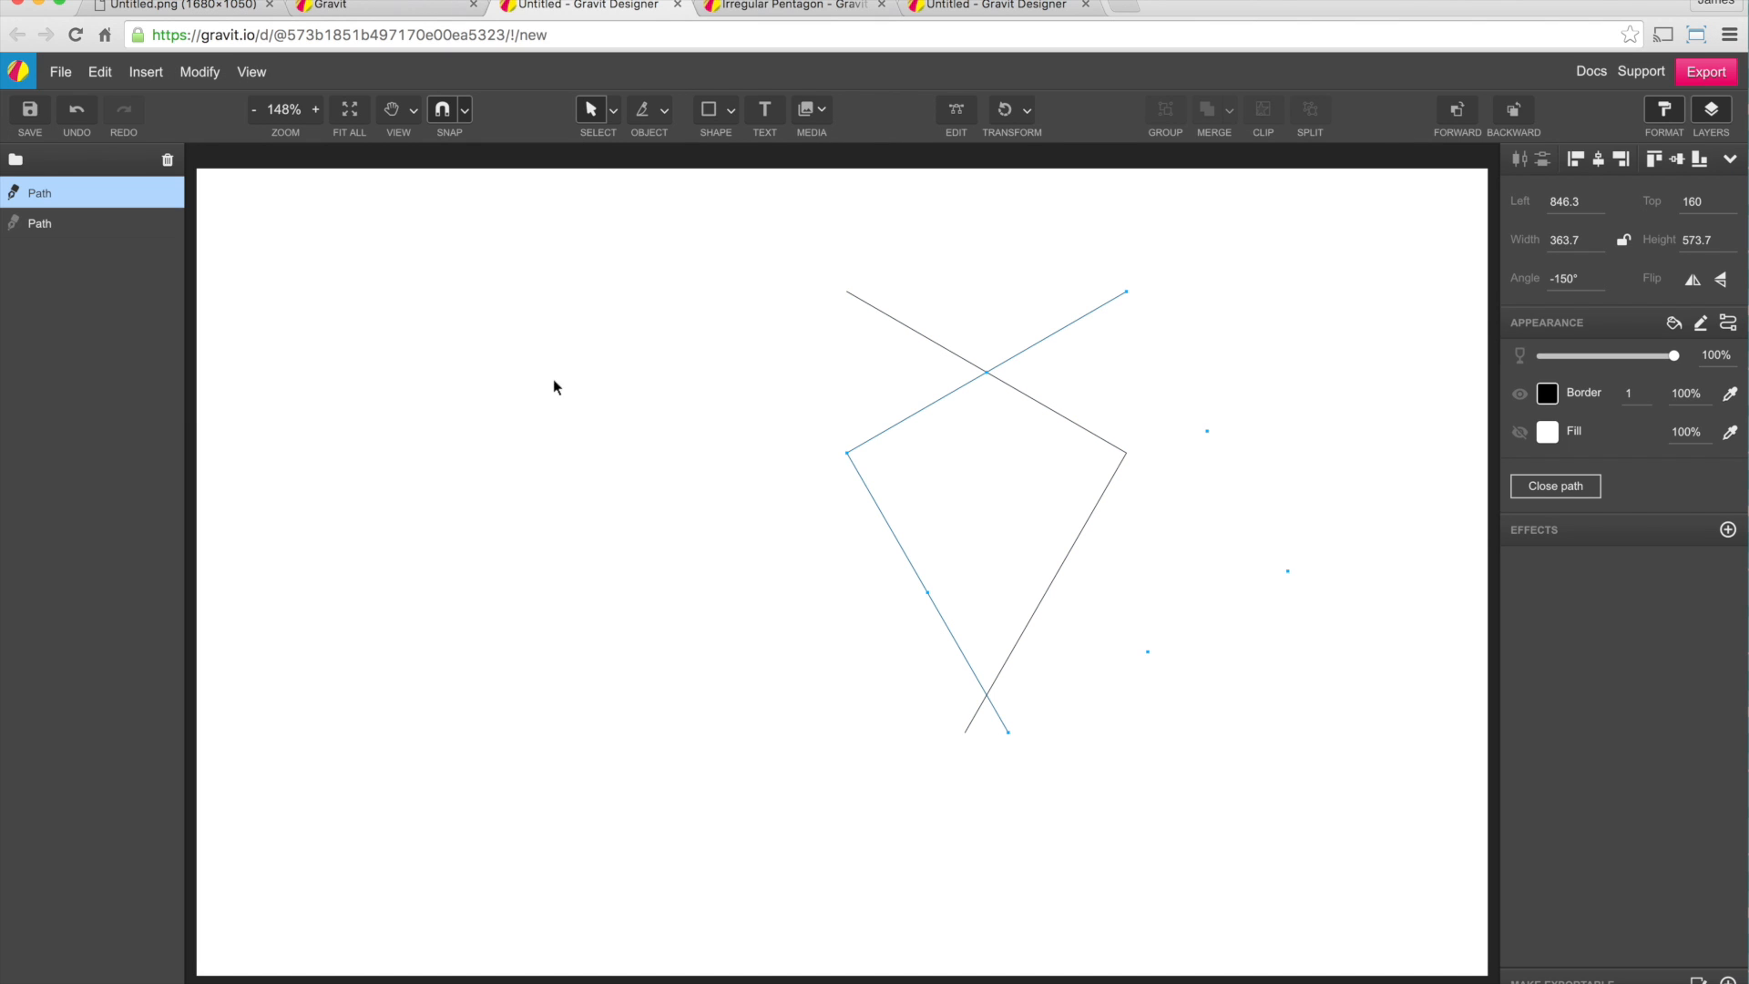
# Move the flipped copy to Left 482.5, Top 160 so both paths' upper ends meet at the pentagon's apex
pyautogui.moveTo(1054, 337); pyautogui.dragTo(780, 338)
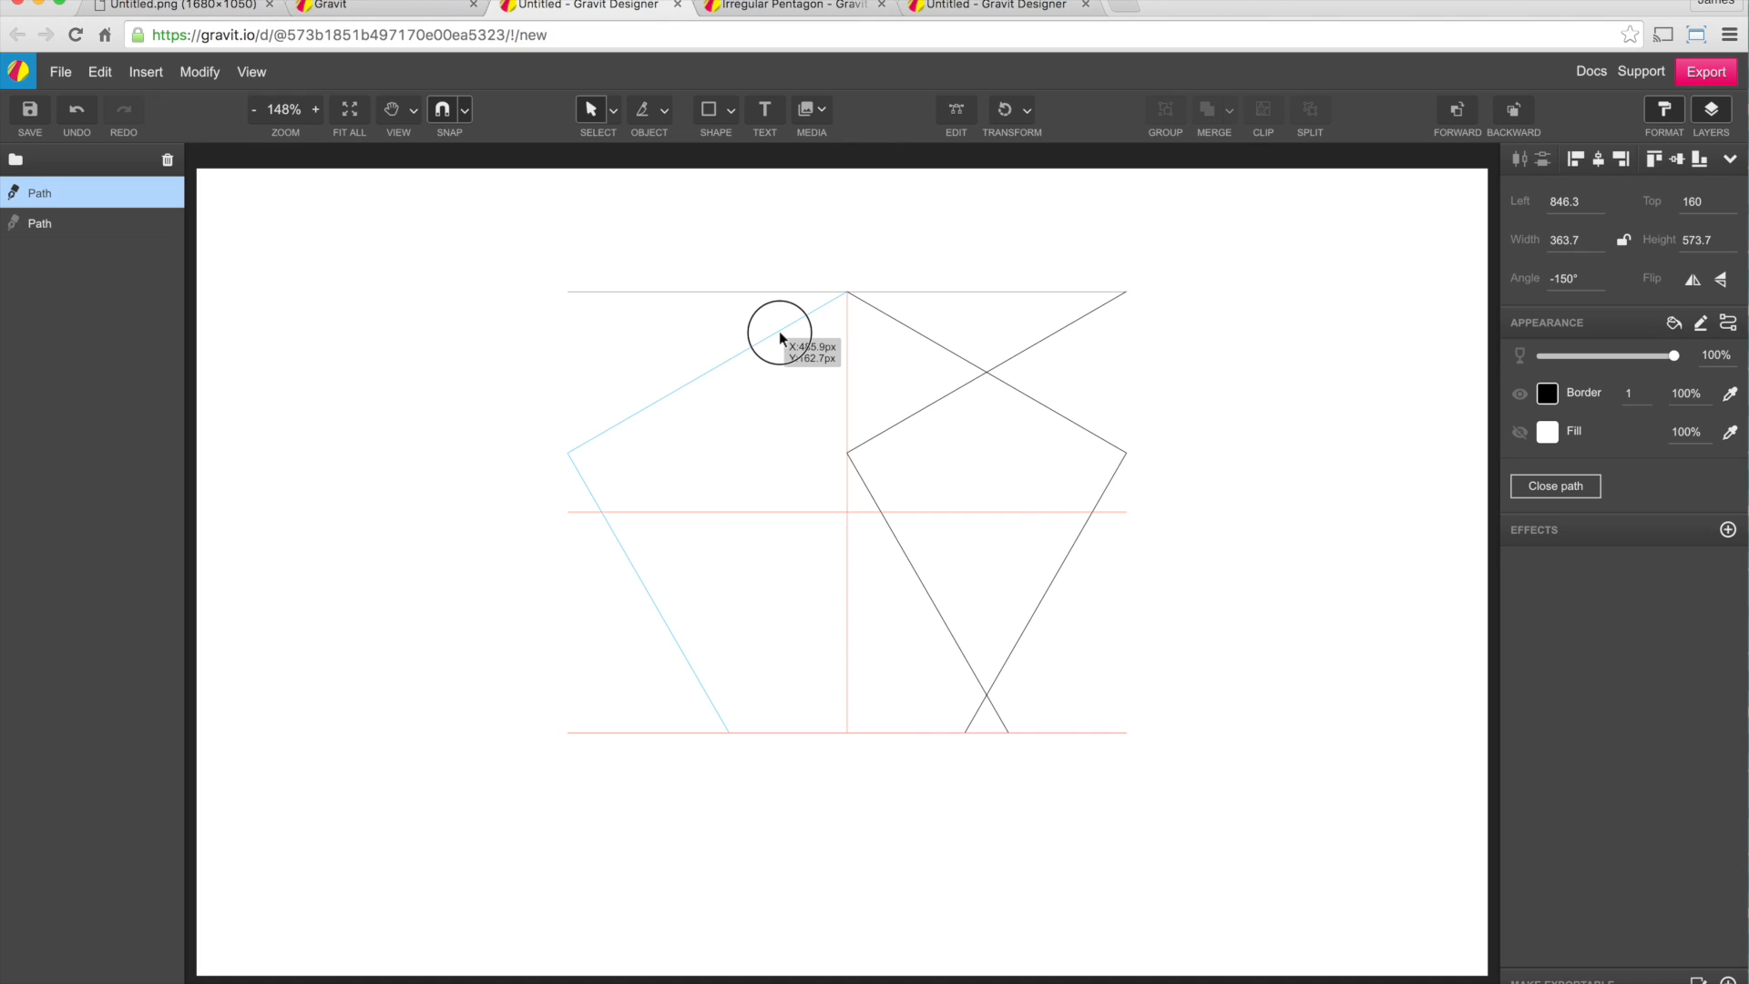
pyautogui.moveTo(779, 331); pyautogui.dragTo(779, 331)
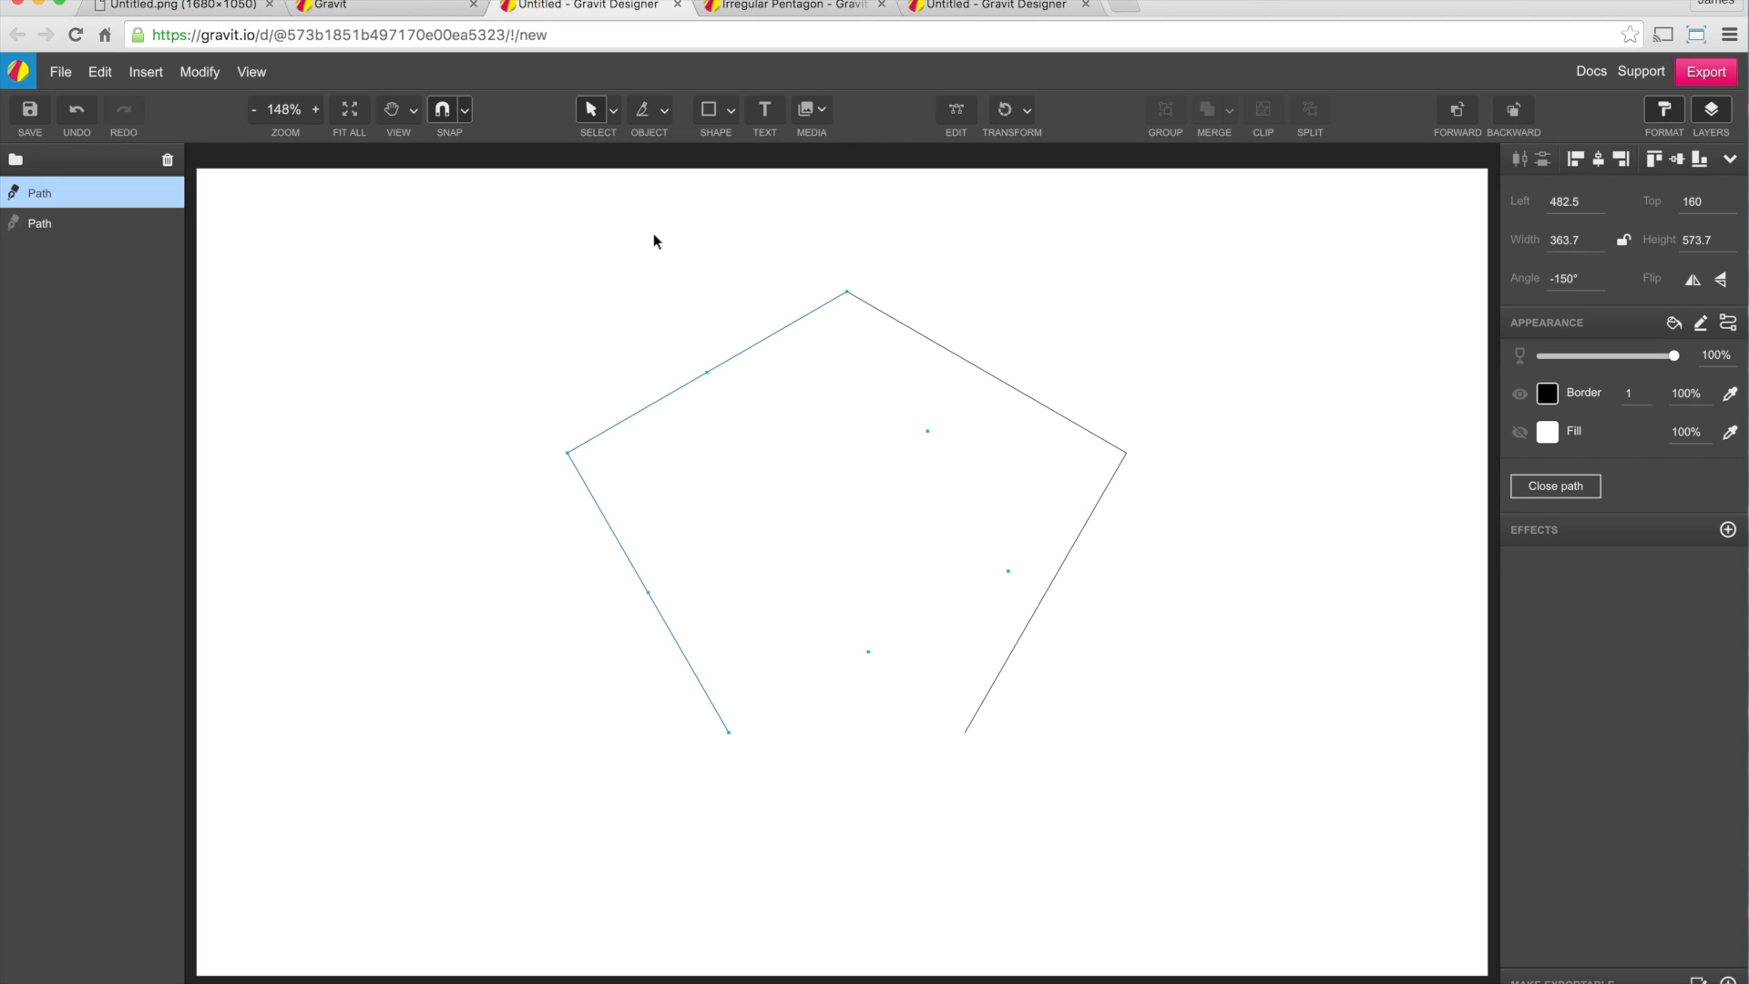
pyautogui.click(467, 113)
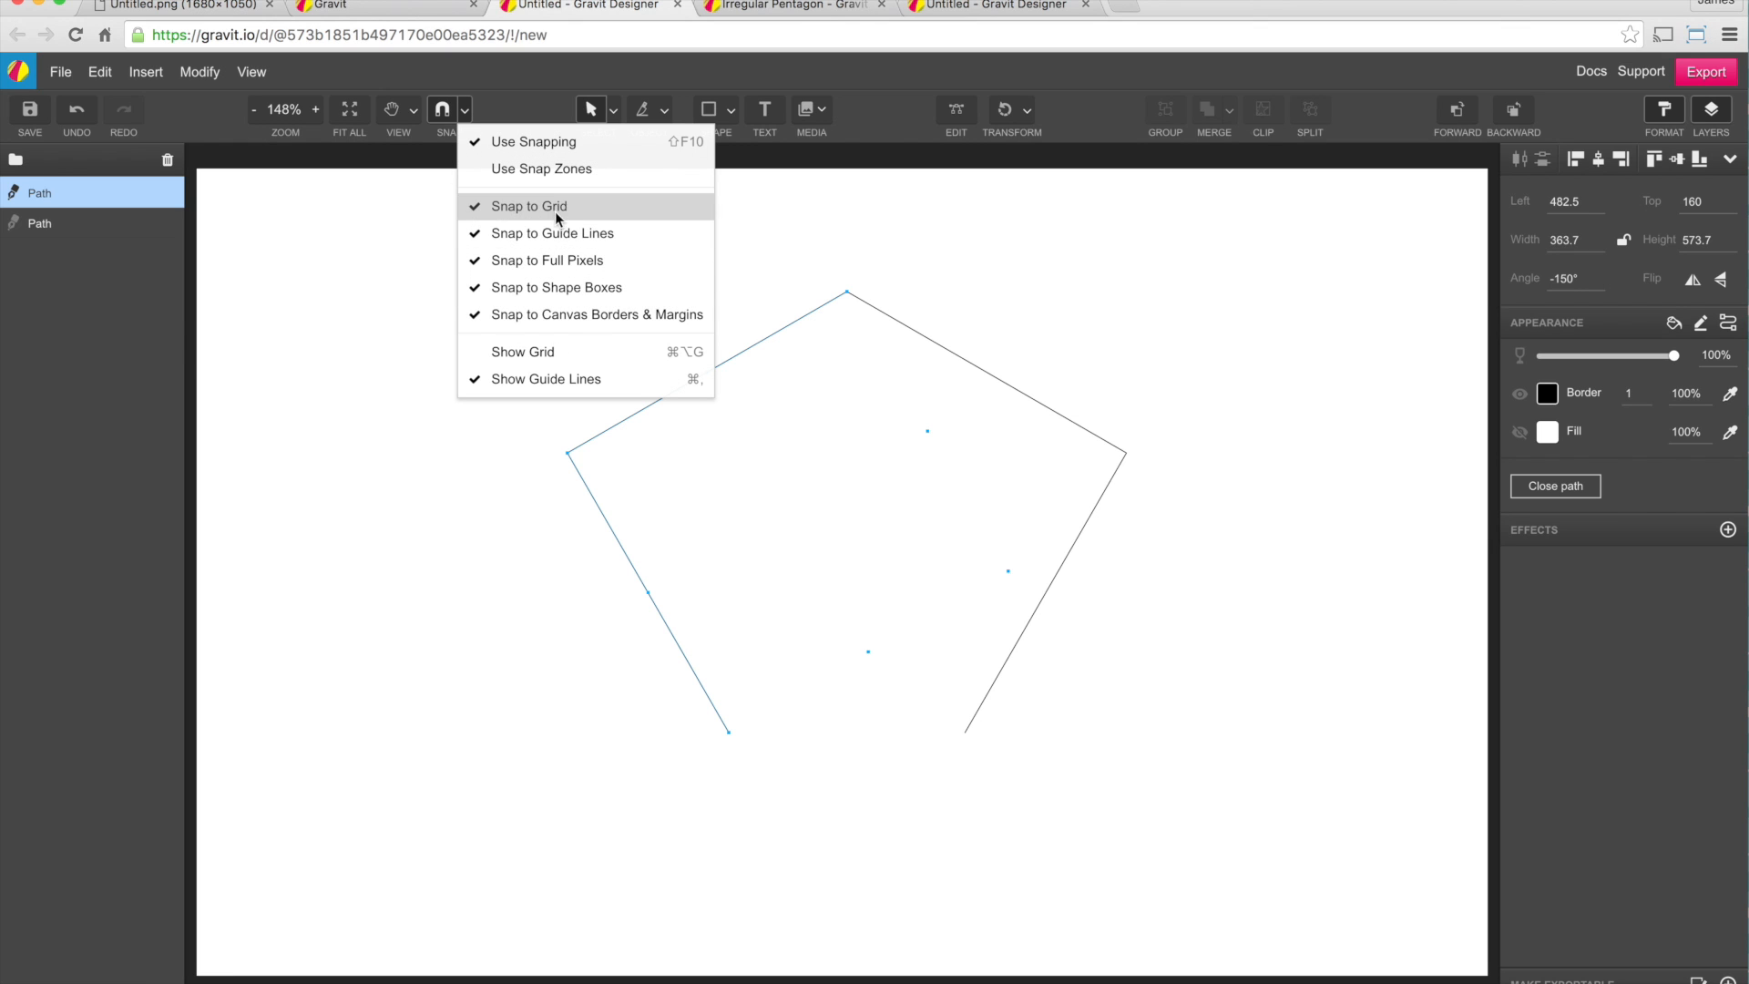
pyautogui.click(528, 113)
pyautogui.click(1059, 342)
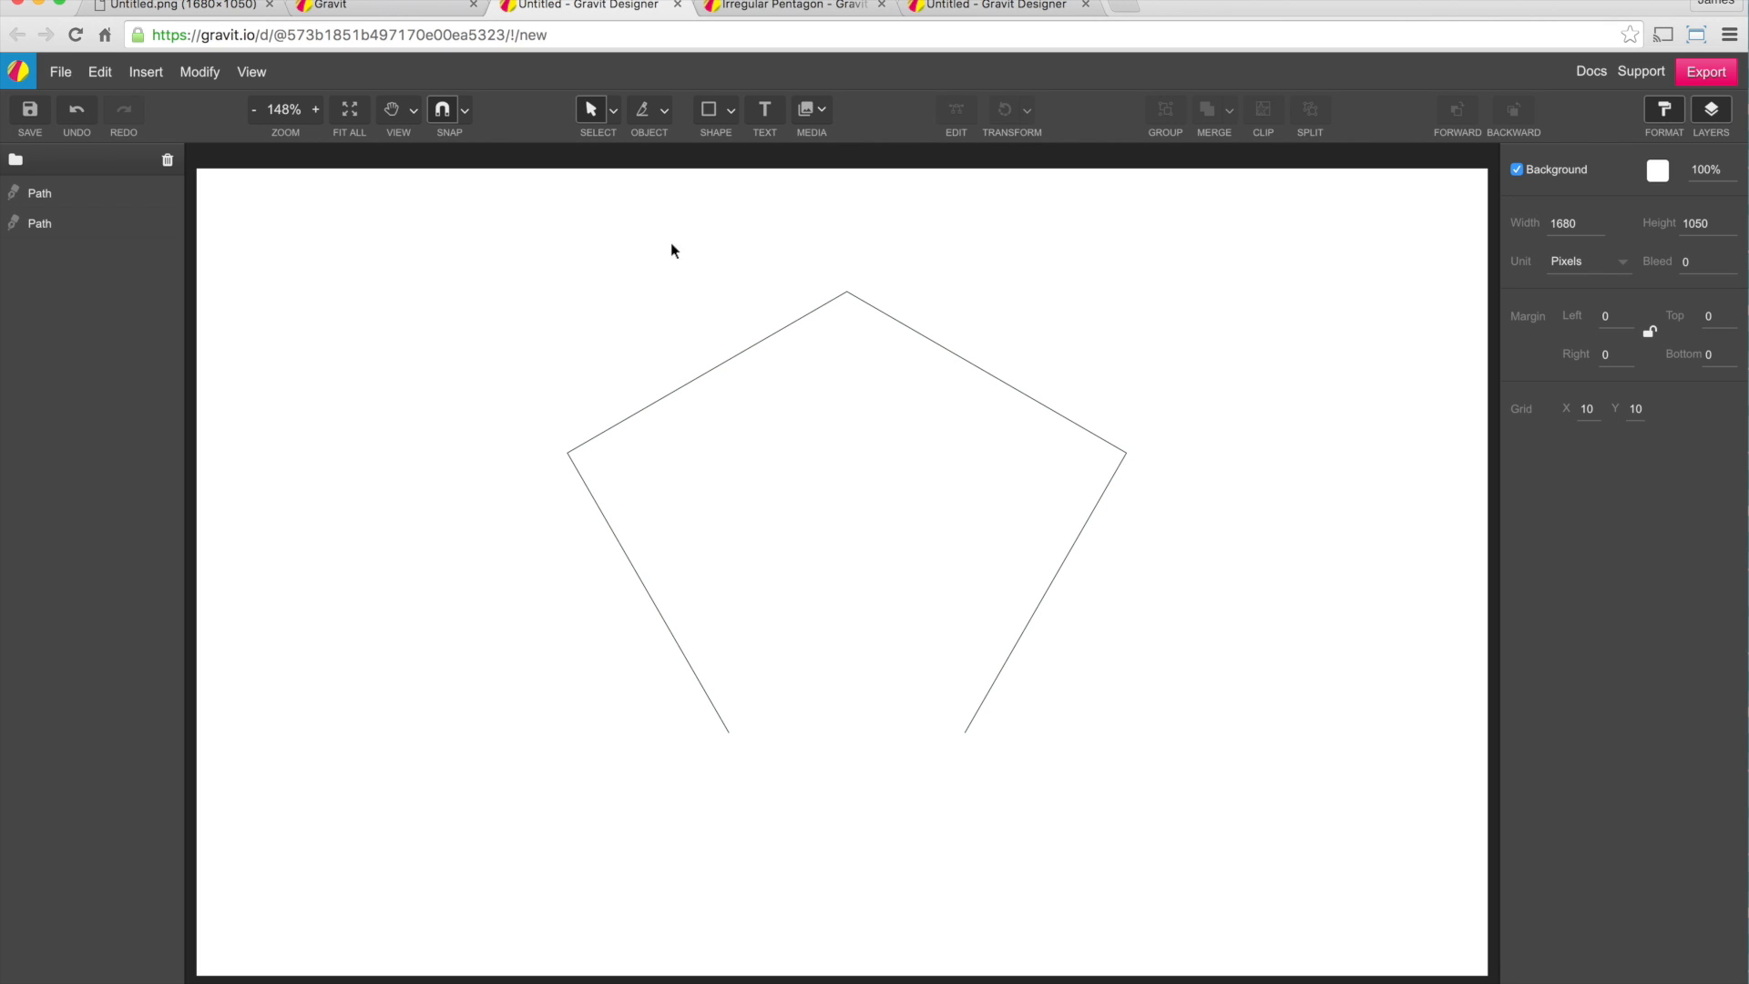
# Delete the left path's upper end point at the pentagon's apex with the Subselect tool, keeping only its lower-left side
pyautogui.click(615, 111)
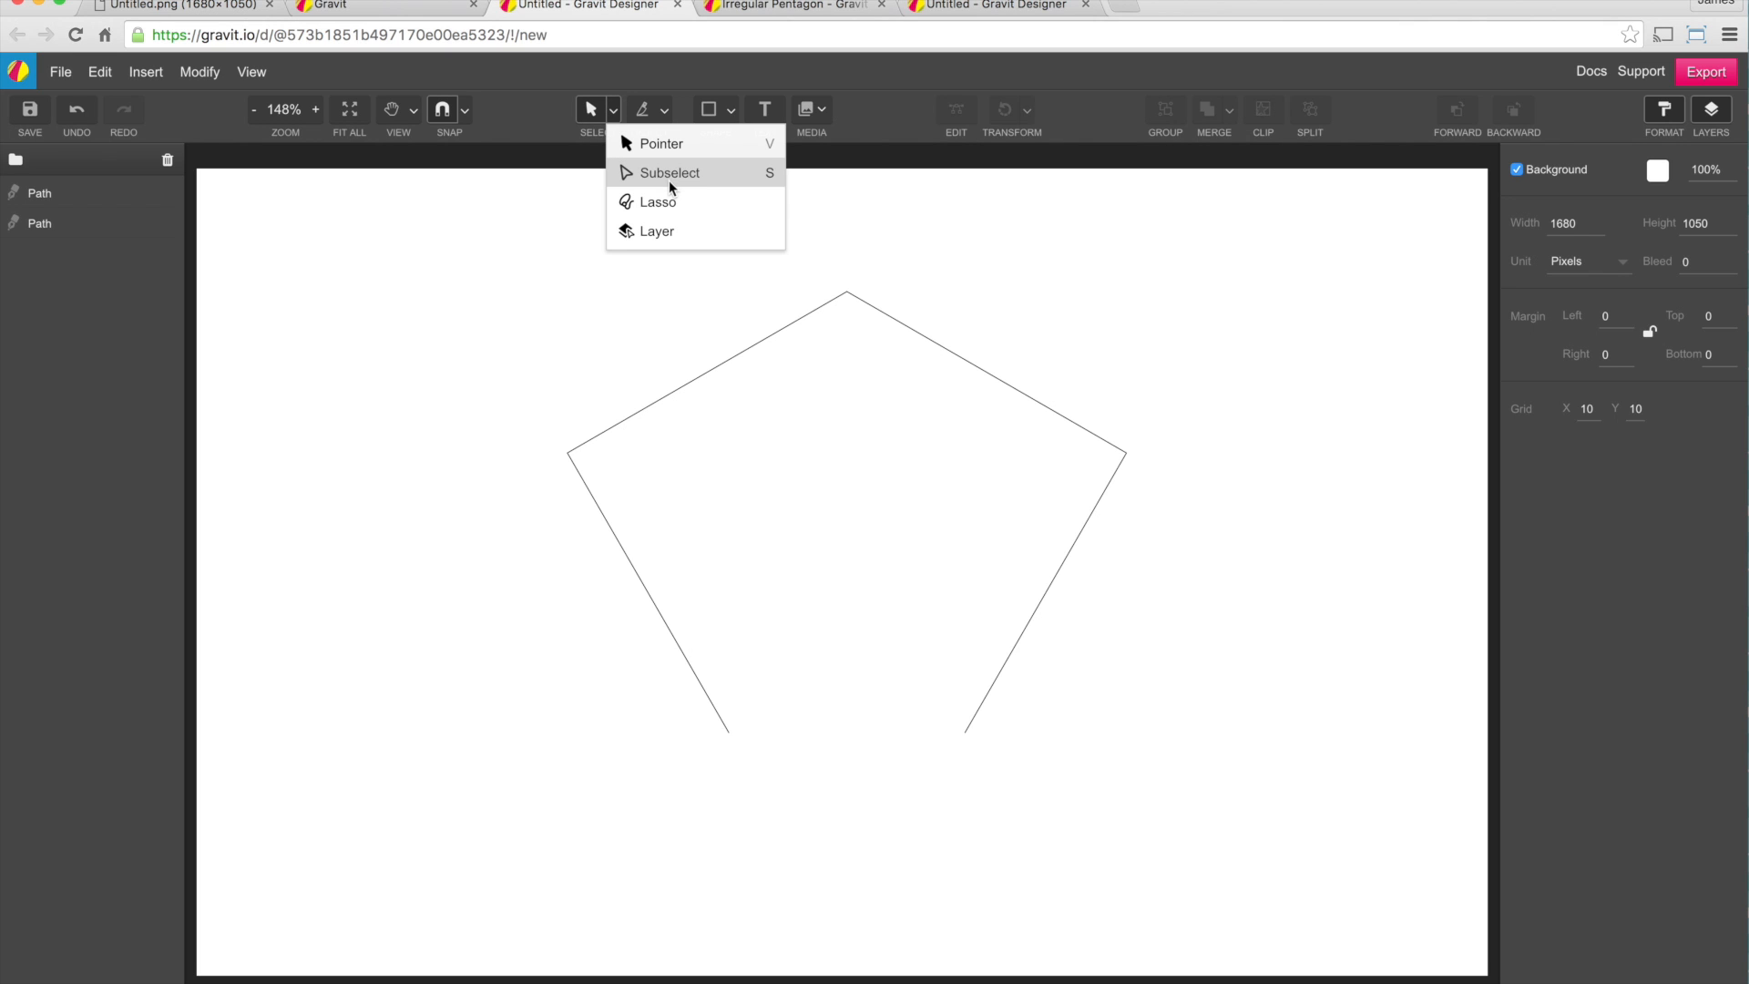
pyautogui.click(672, 177)
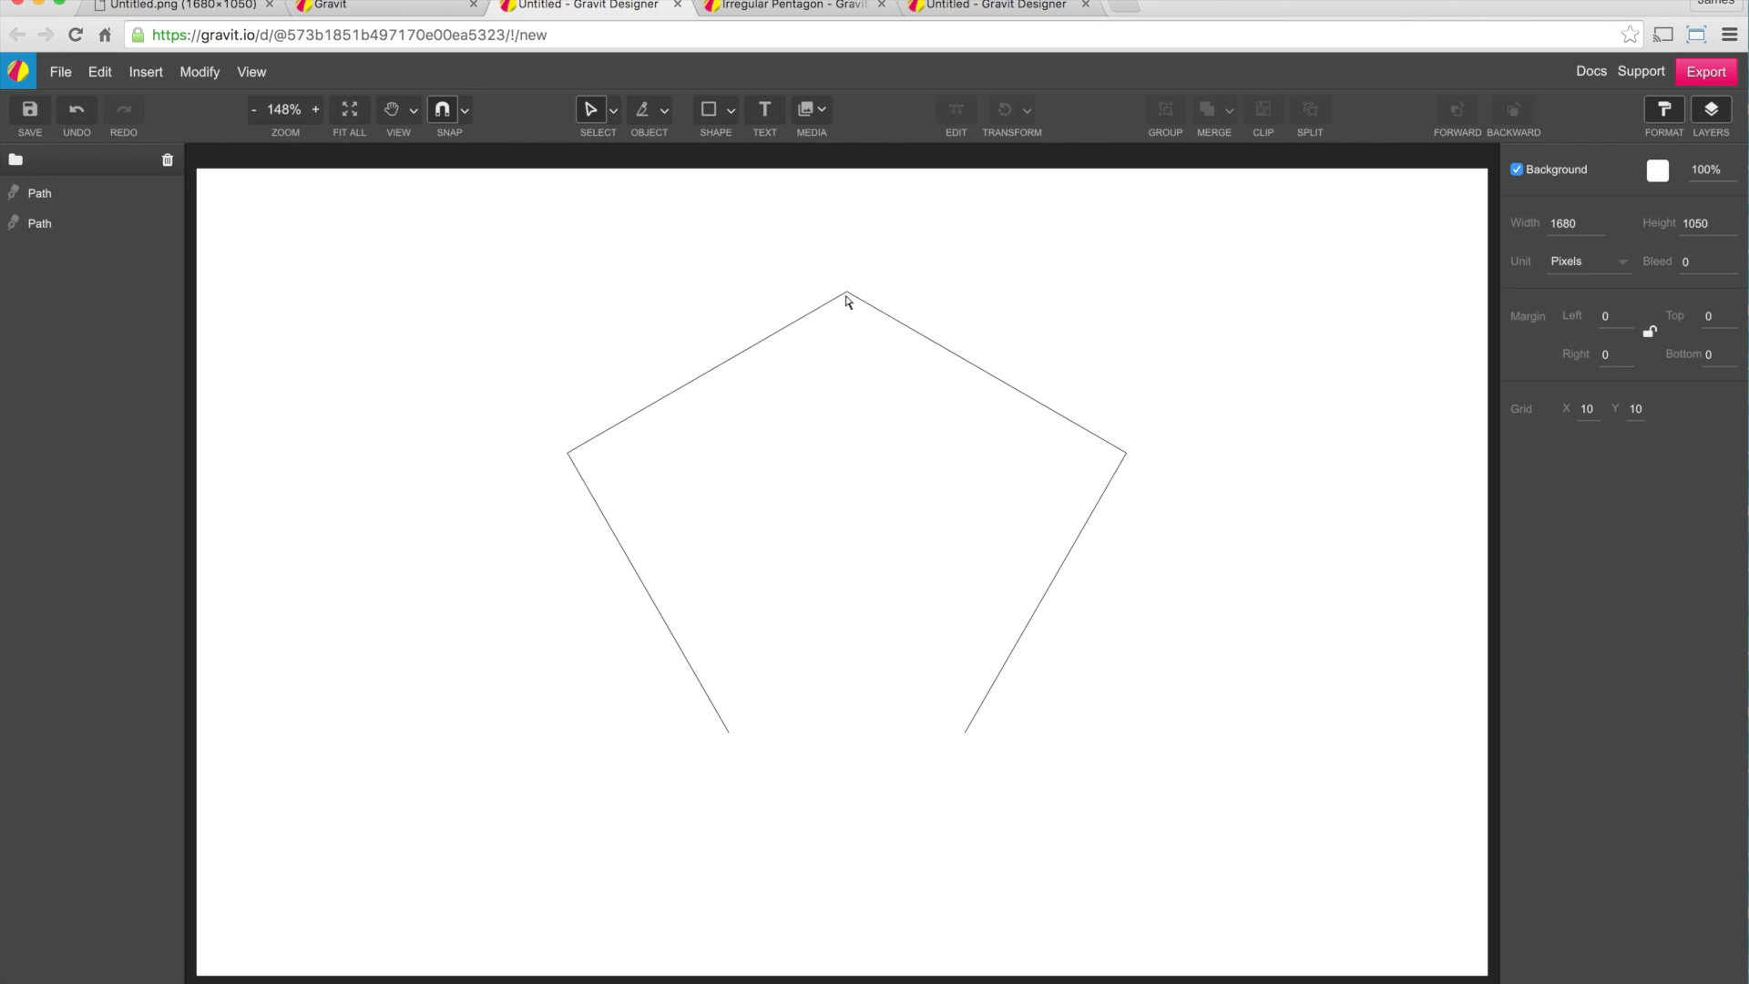
pyautogui.click(848, 293)
pyautogui.click(847, 292)
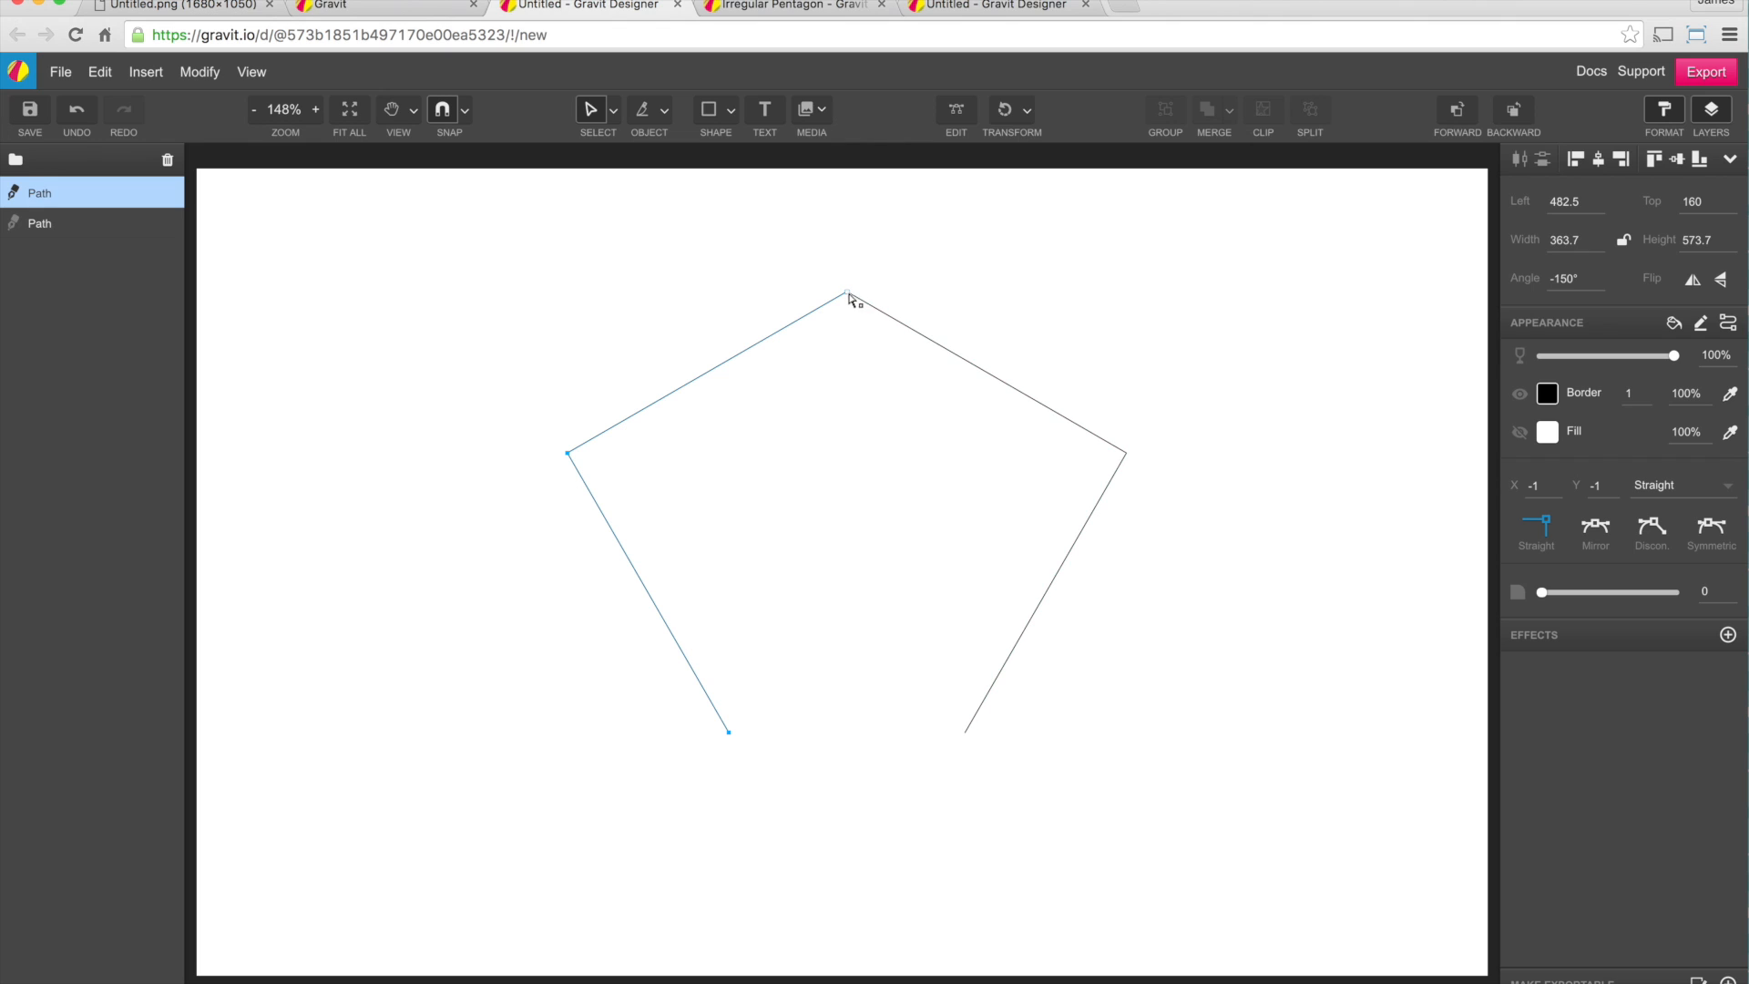
pyautogui.press('Delete')
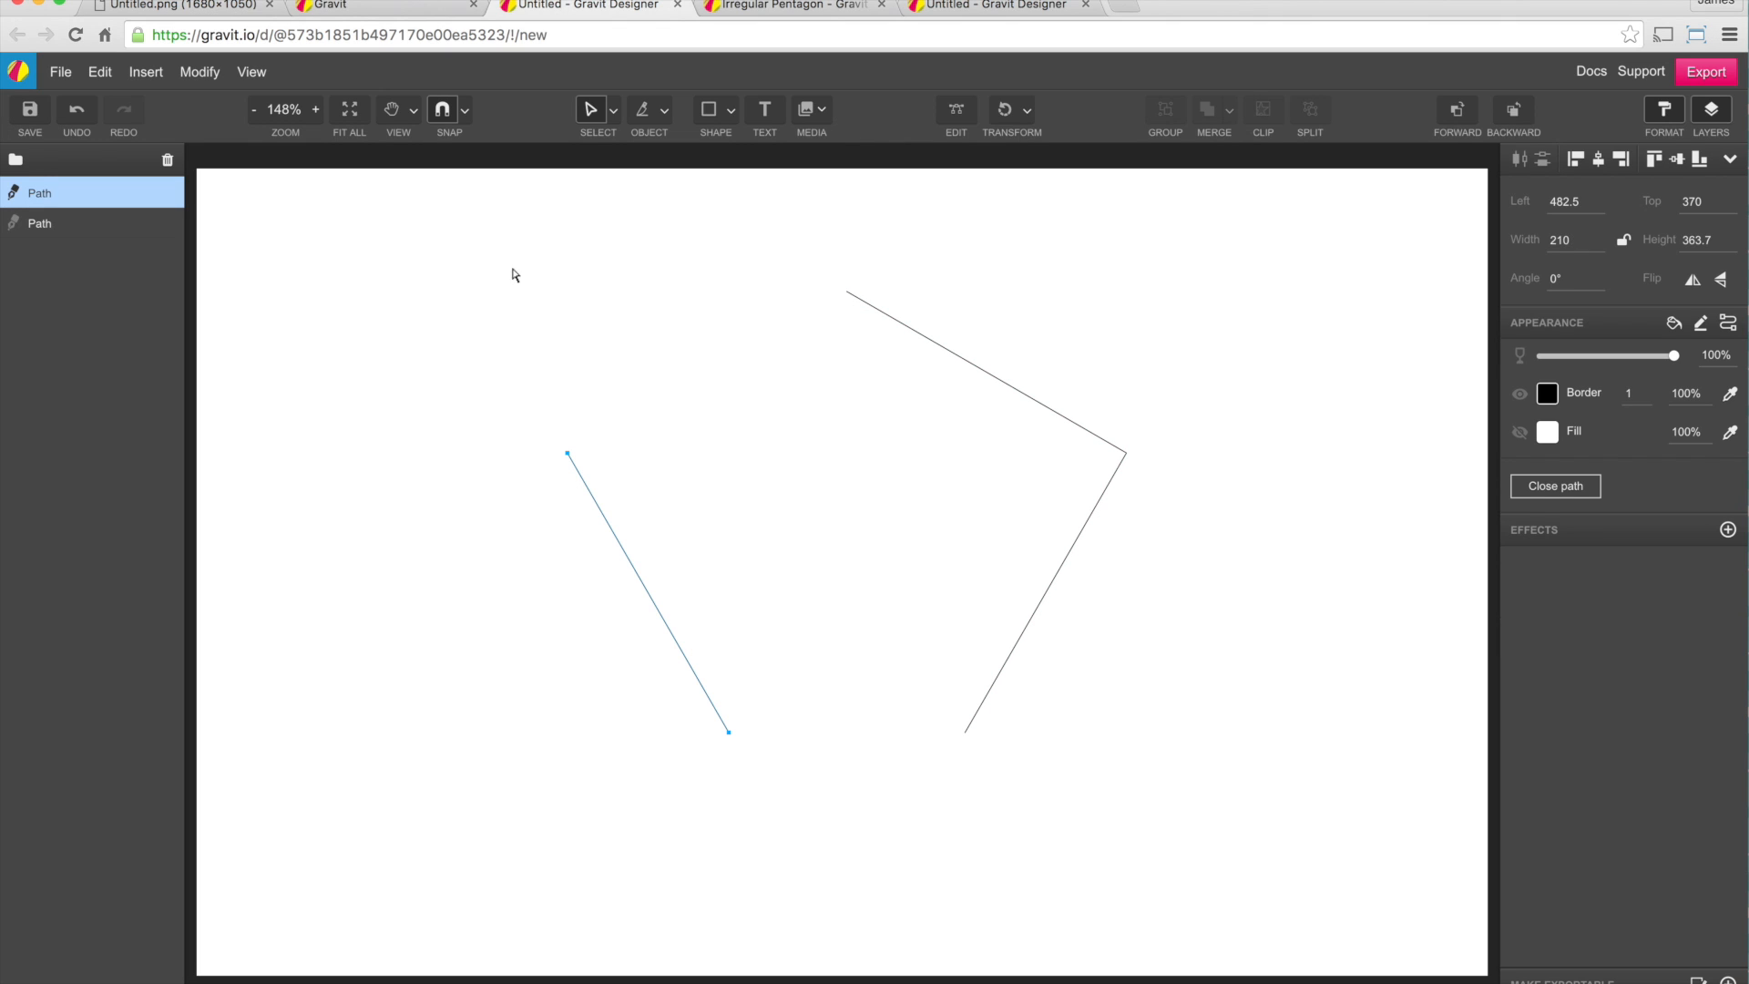
pyautogui.click(569, 268)
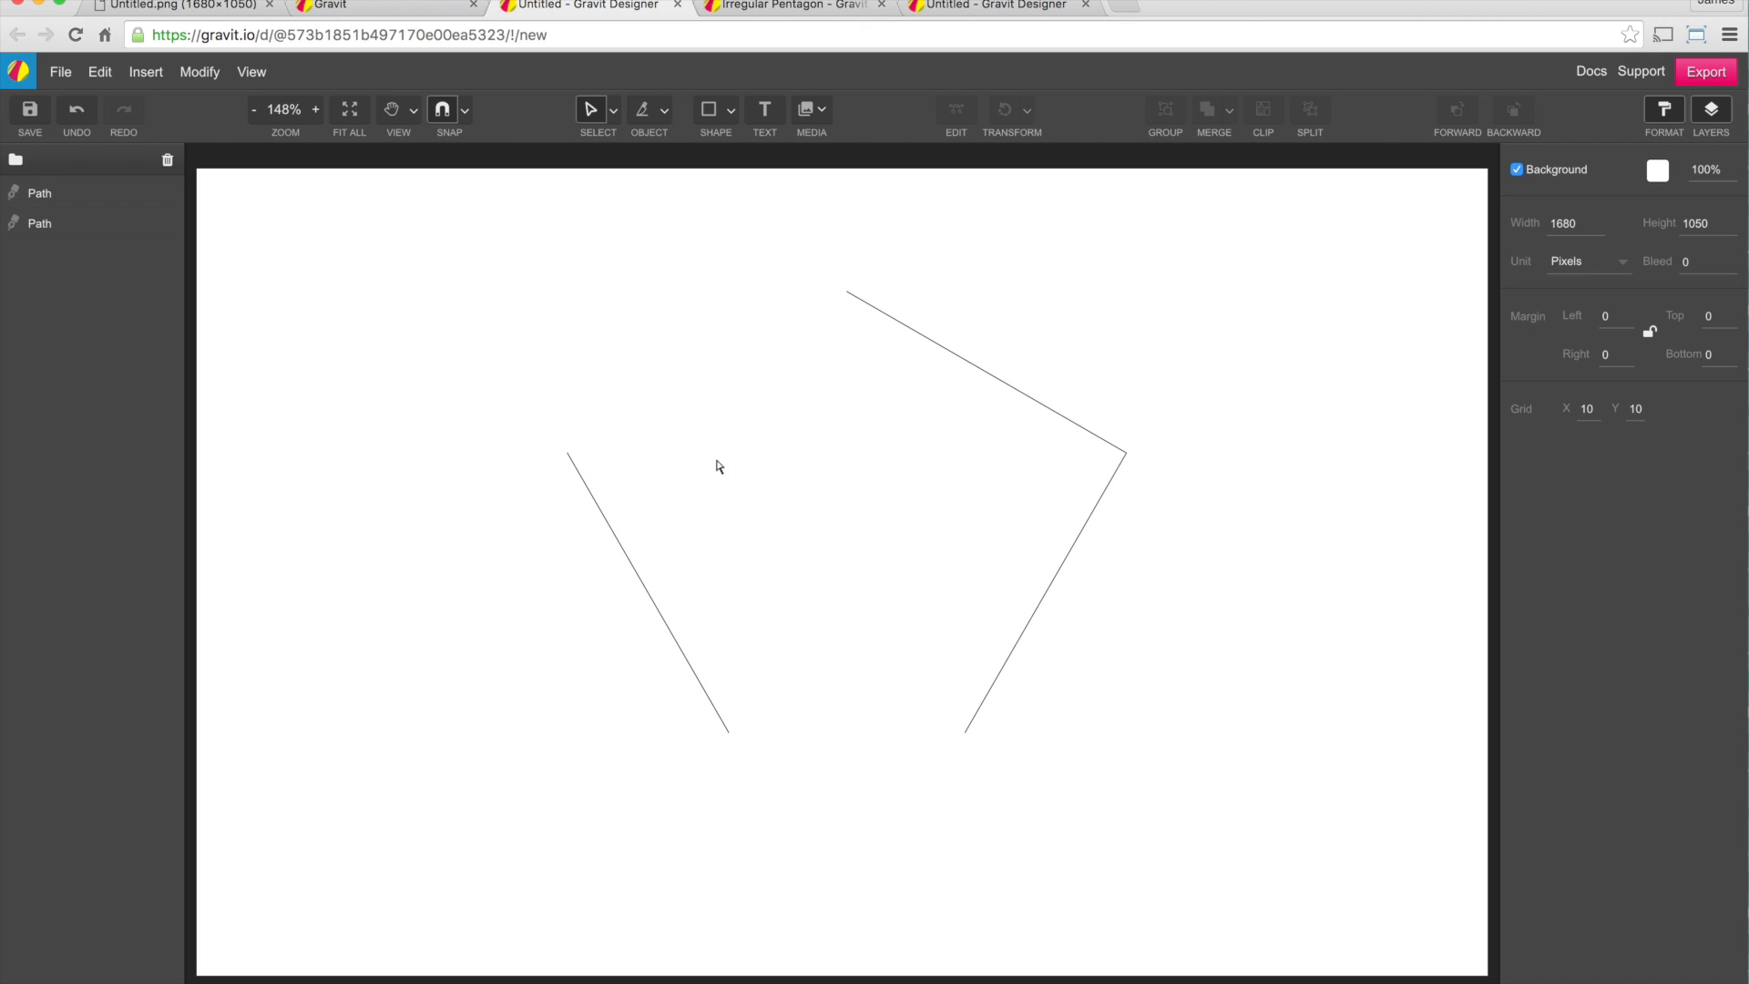
# Try joining the left line and the two-sided right path with Connect Paths Lines, and undo the connection
pyautogui.click(614, 110)
pyautogui.click(666, 144)
pyautogui.moveTo(512, 247); pyautogui.dragTo(1176, 833)
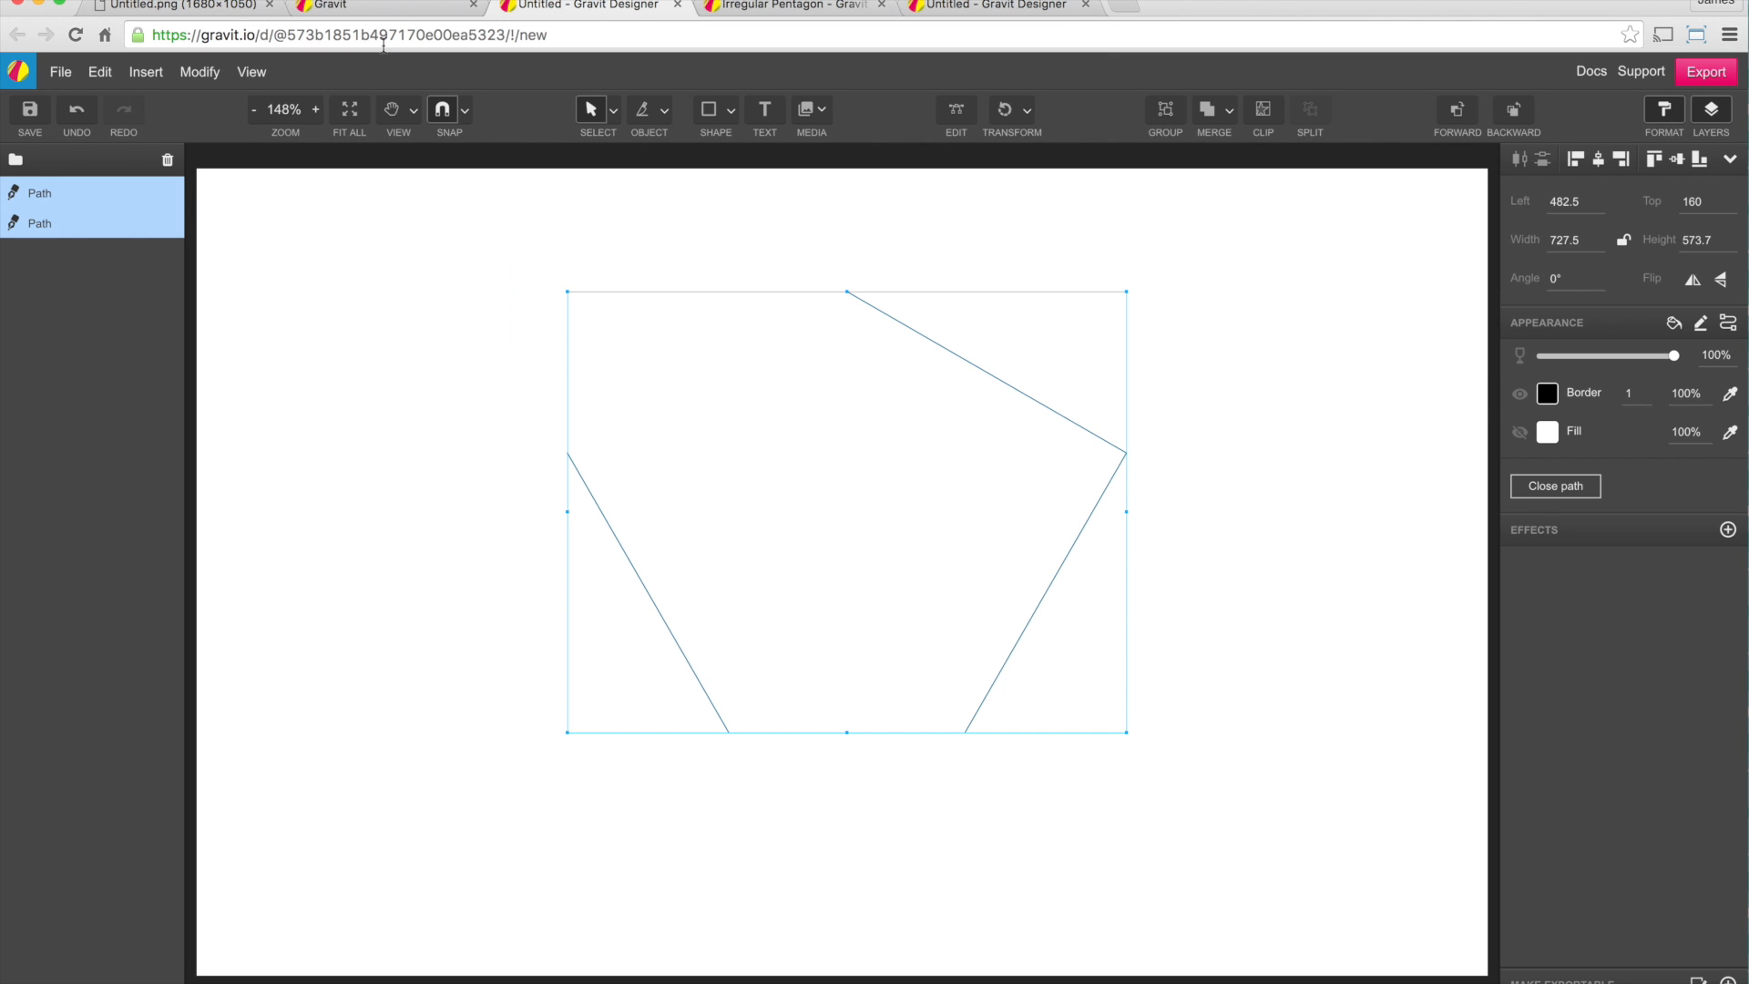
pyautogui.click(197, 73)
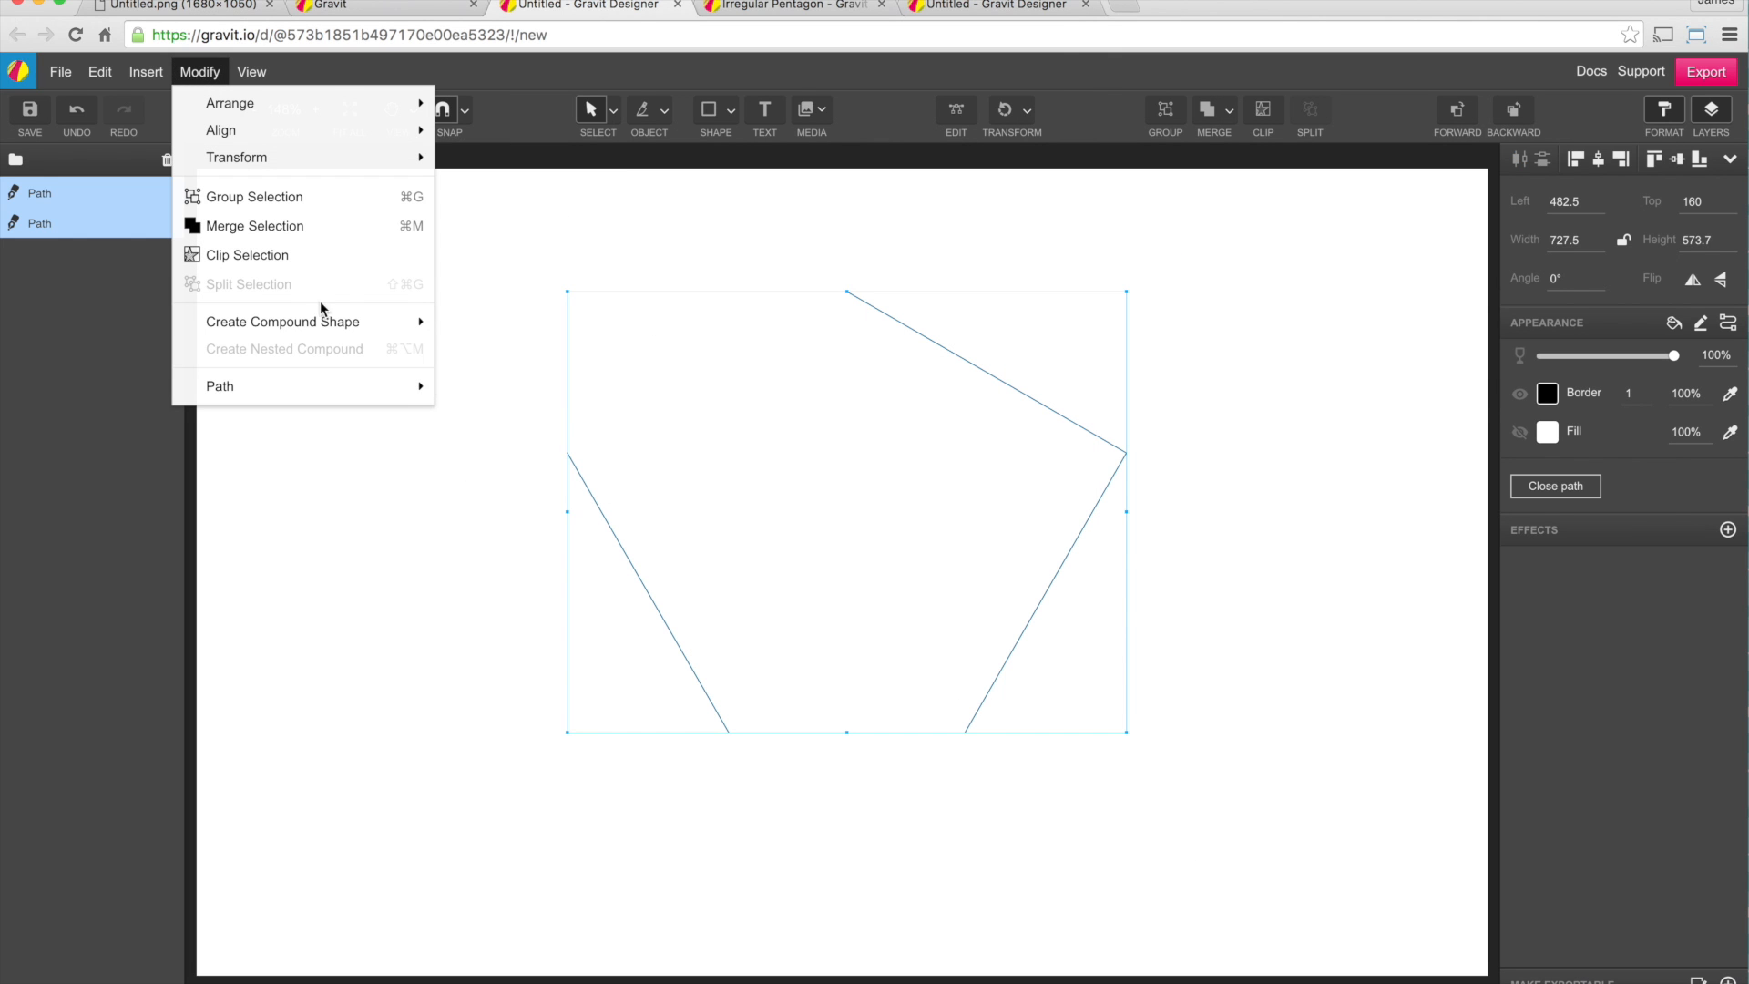
pyautogui.moveTo(363, 388)
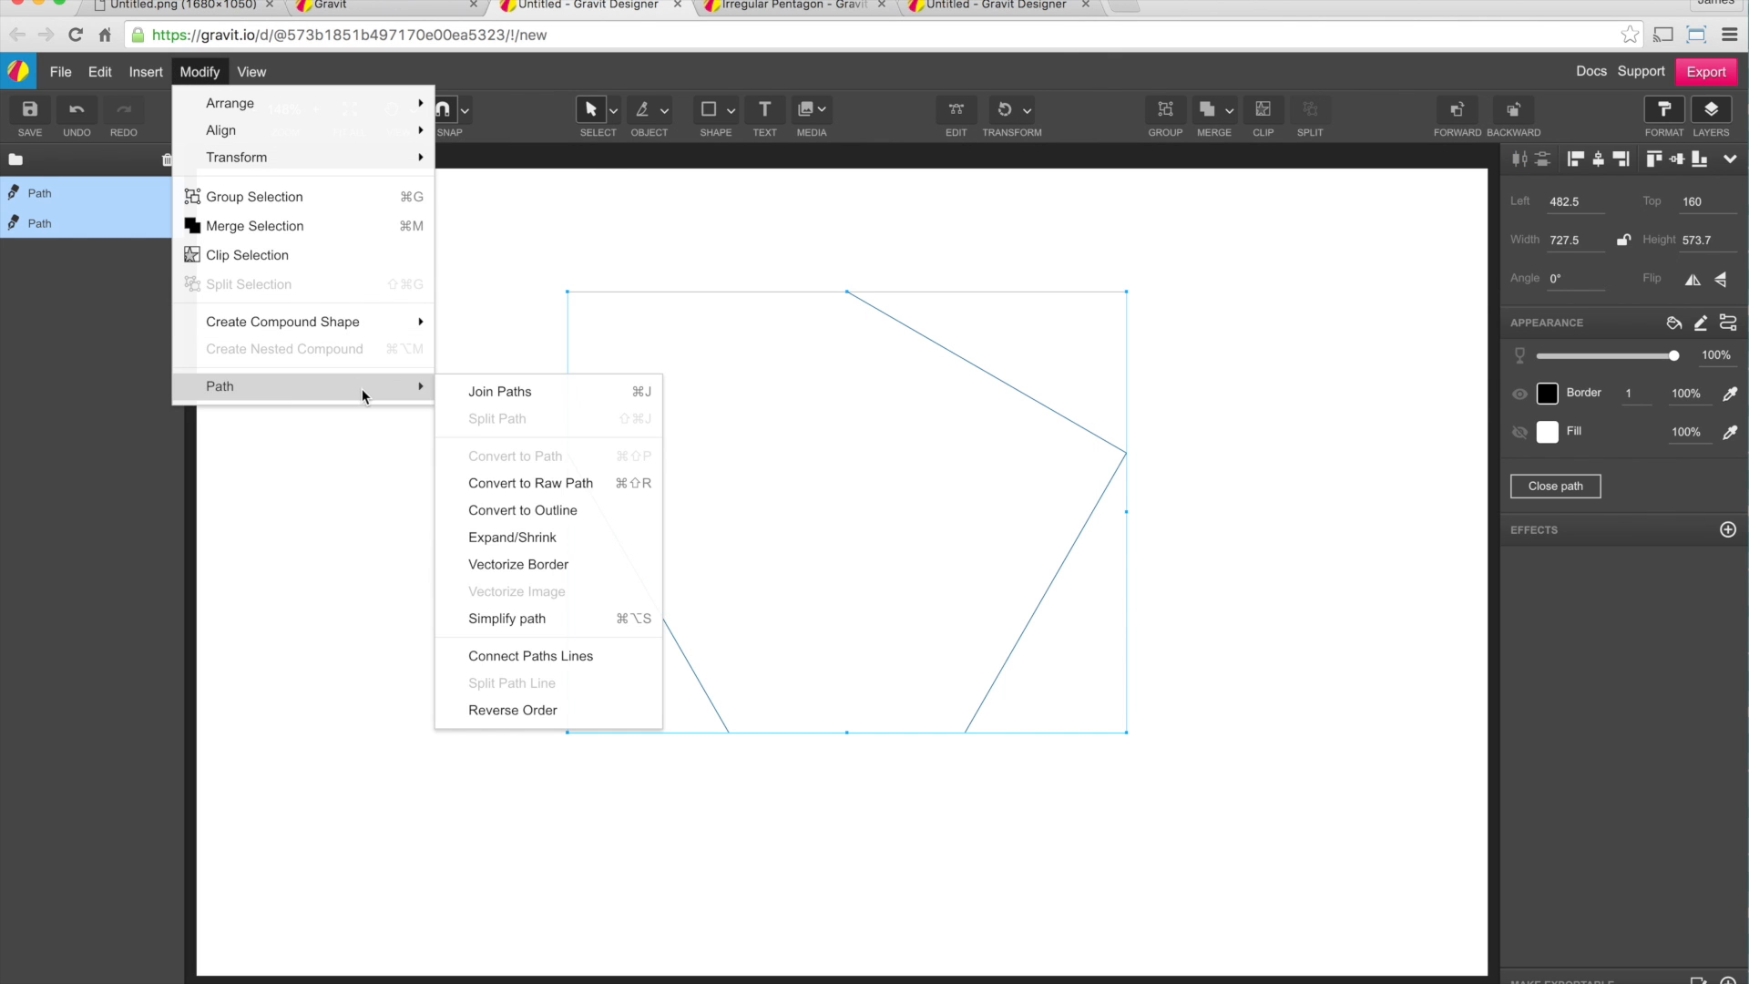
pyautogui.click(596, 654)
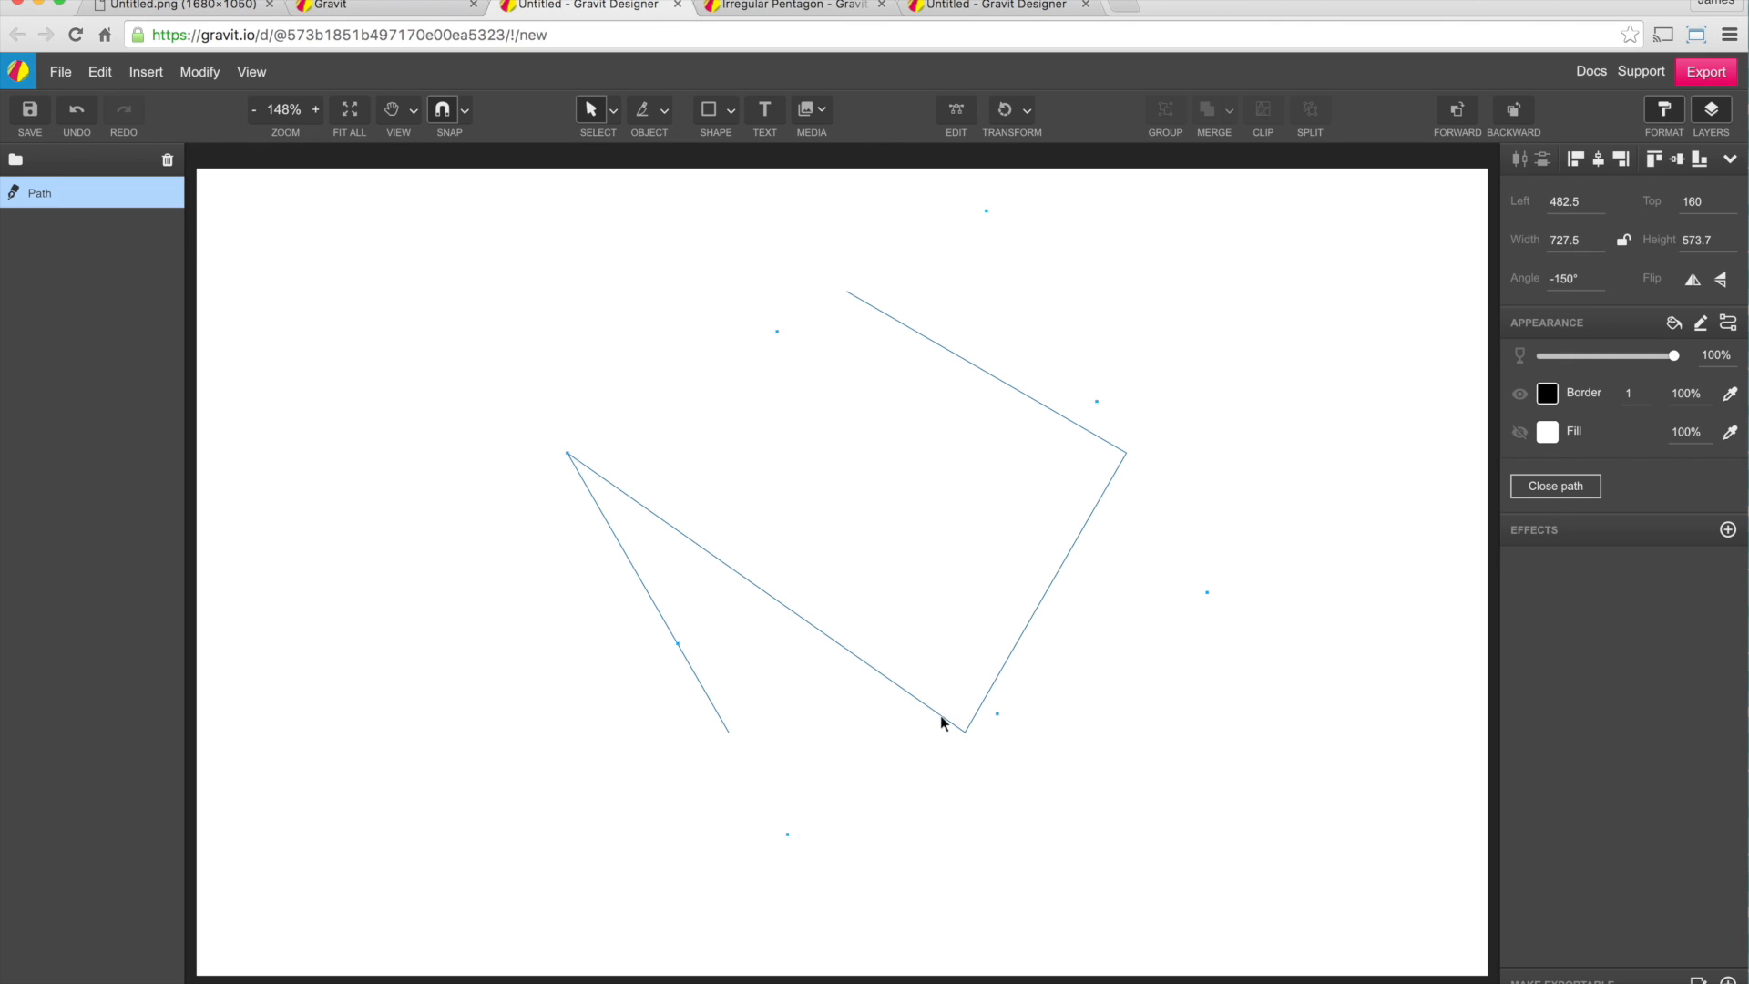
pyautogui.hotkey('ctrl', 'z')
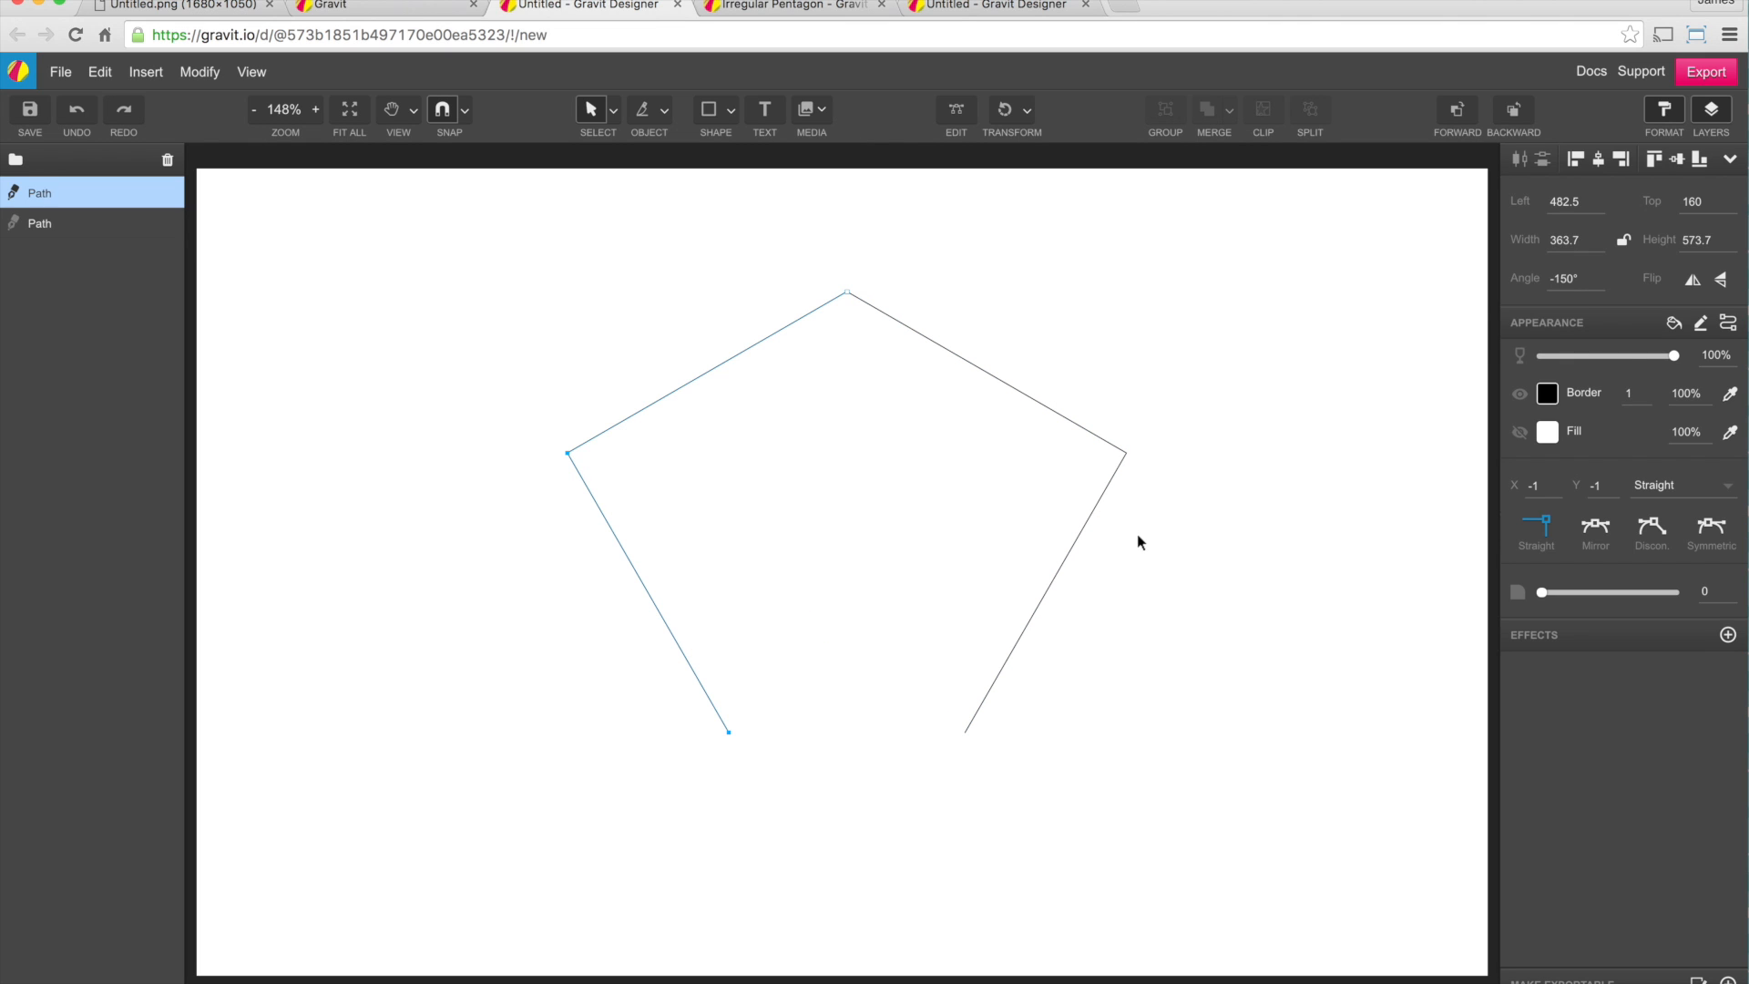
pyautogui.click(126, 111)
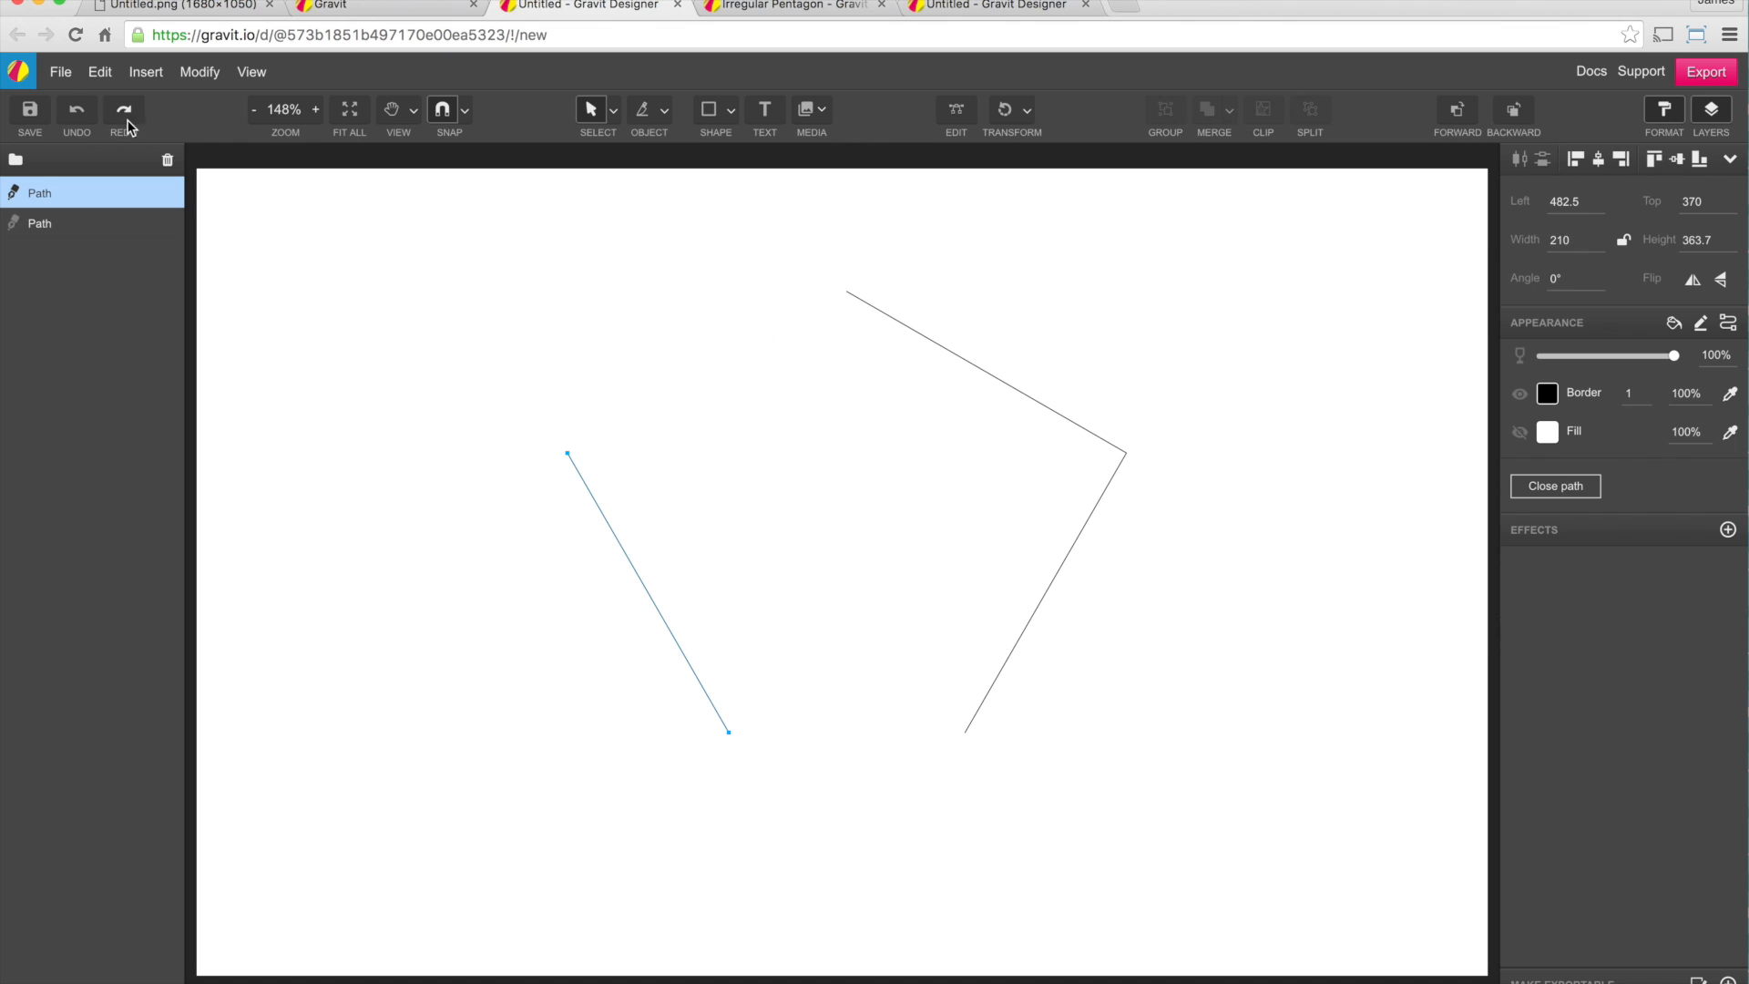
# Rotate the left line 180° about its centre with the Transform tool so its end points swap places
pyautogui.click(587, 399)
pyautogui.click(601, 517)
pyautogui.click(1004, 110)
pyautogui.moveTo(730, 431); pyautogui.dragTo(596, 713)
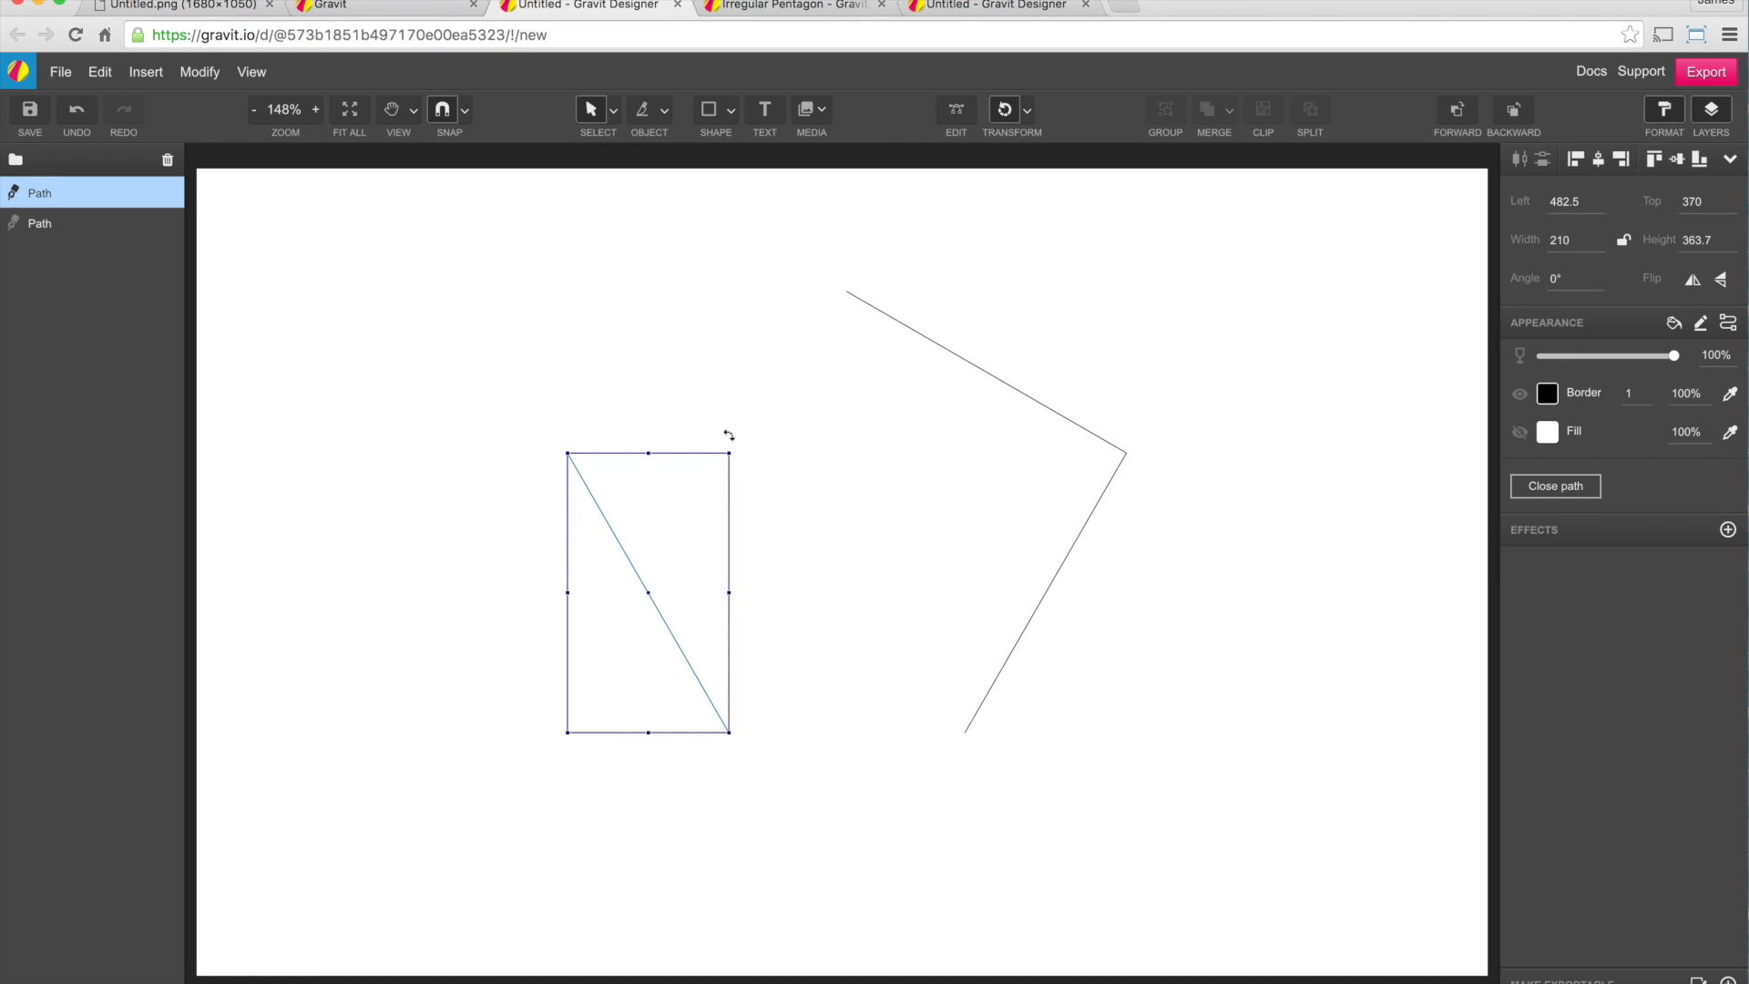
pyautogui.press('Escape')
# Select both paths and apply Connect Paths Lines twice, adding the bottom and upper-left sides to close the pentagon
pyautogui.moveTo(521, 229); pyautogui.dragTo(1237, 836)
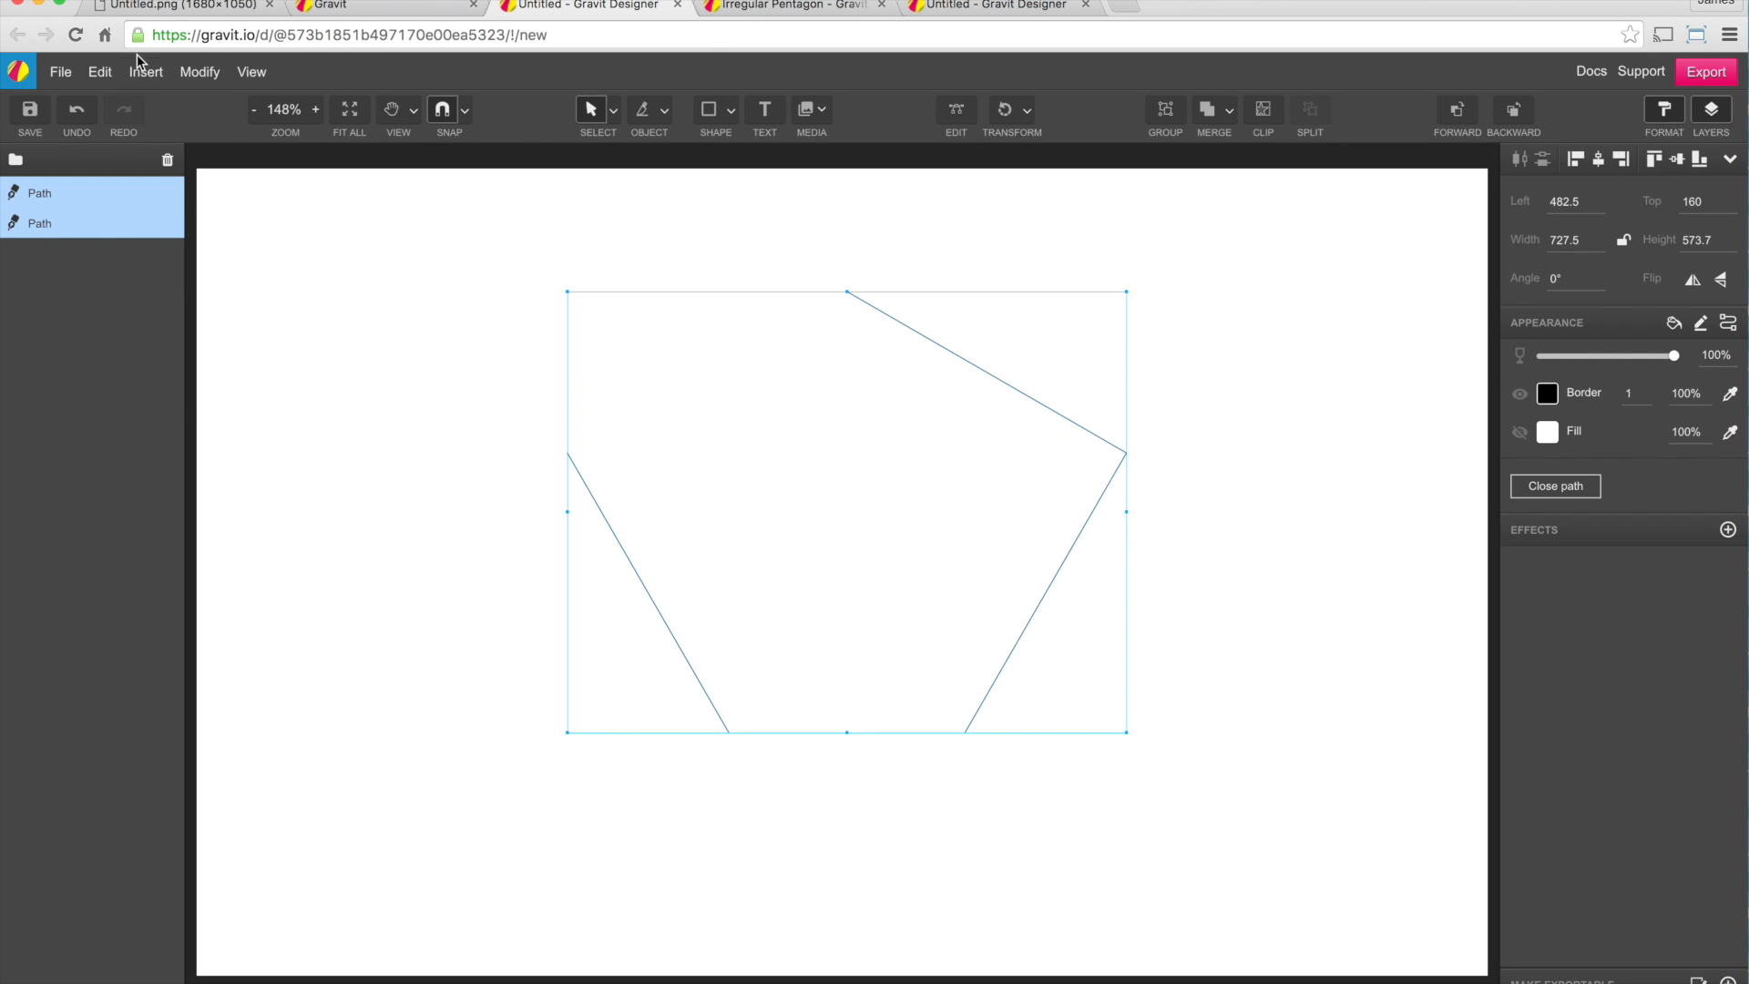
pyautogui.click(199, 71)
pyautogui.moveTo(320, 385)
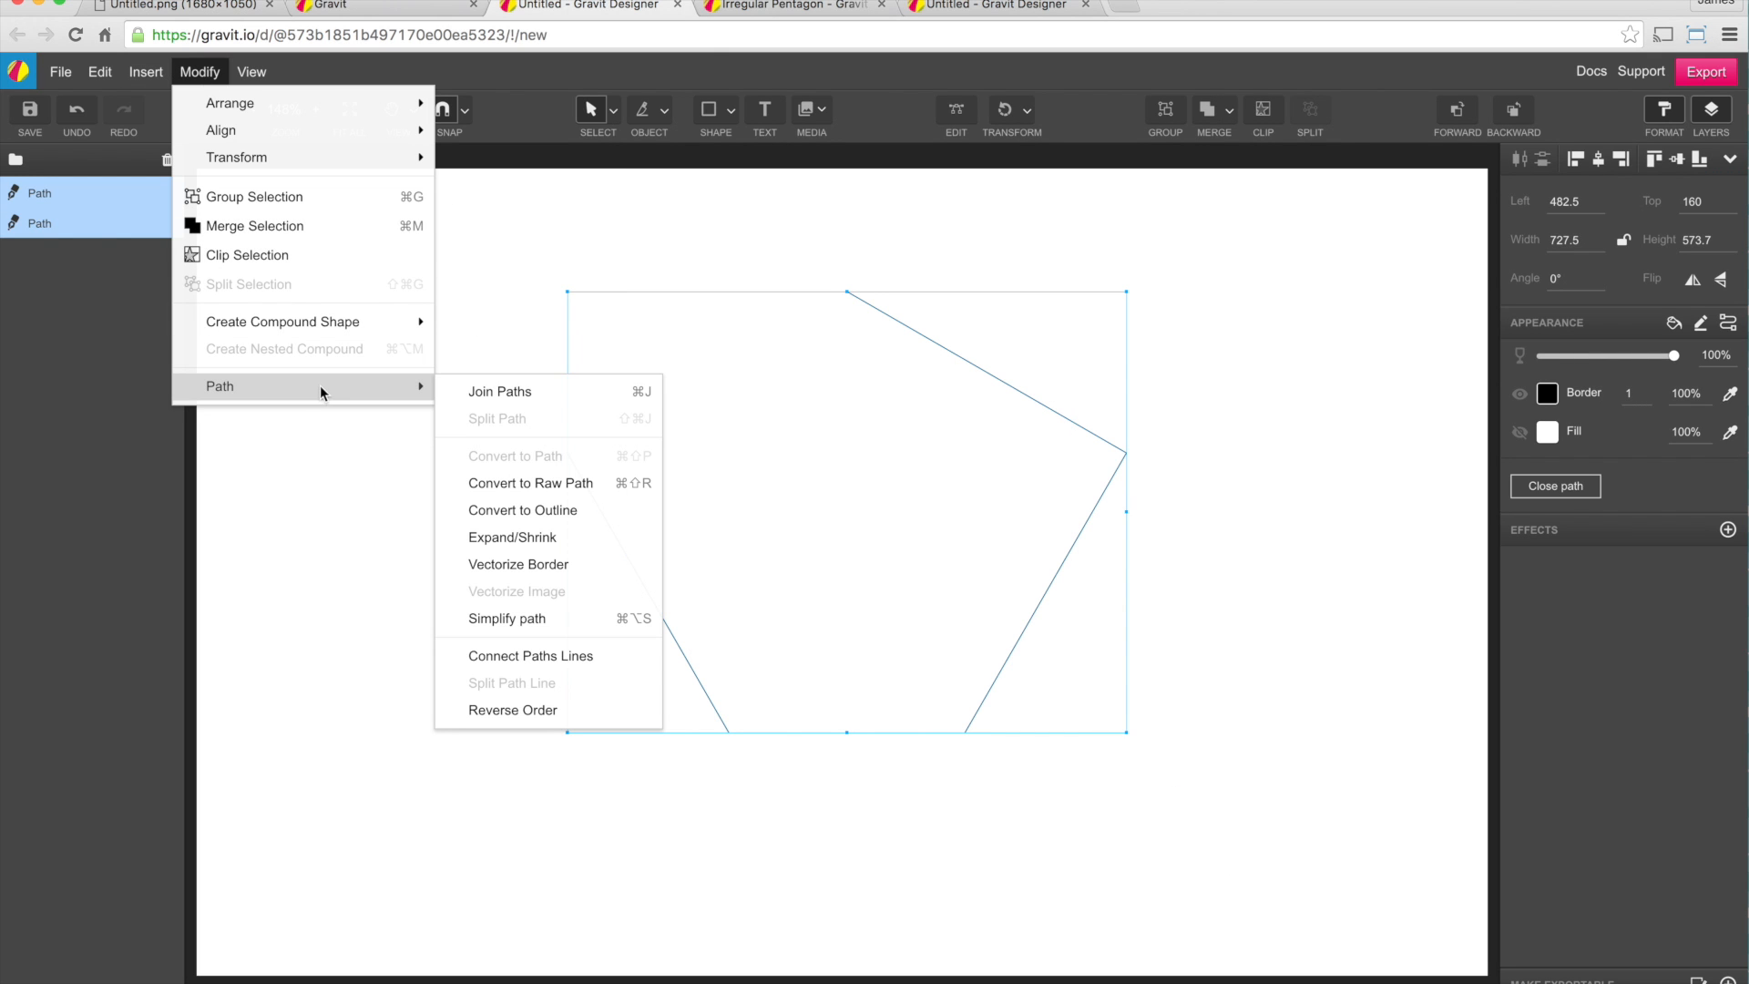
pyautogui.click(559, 663)
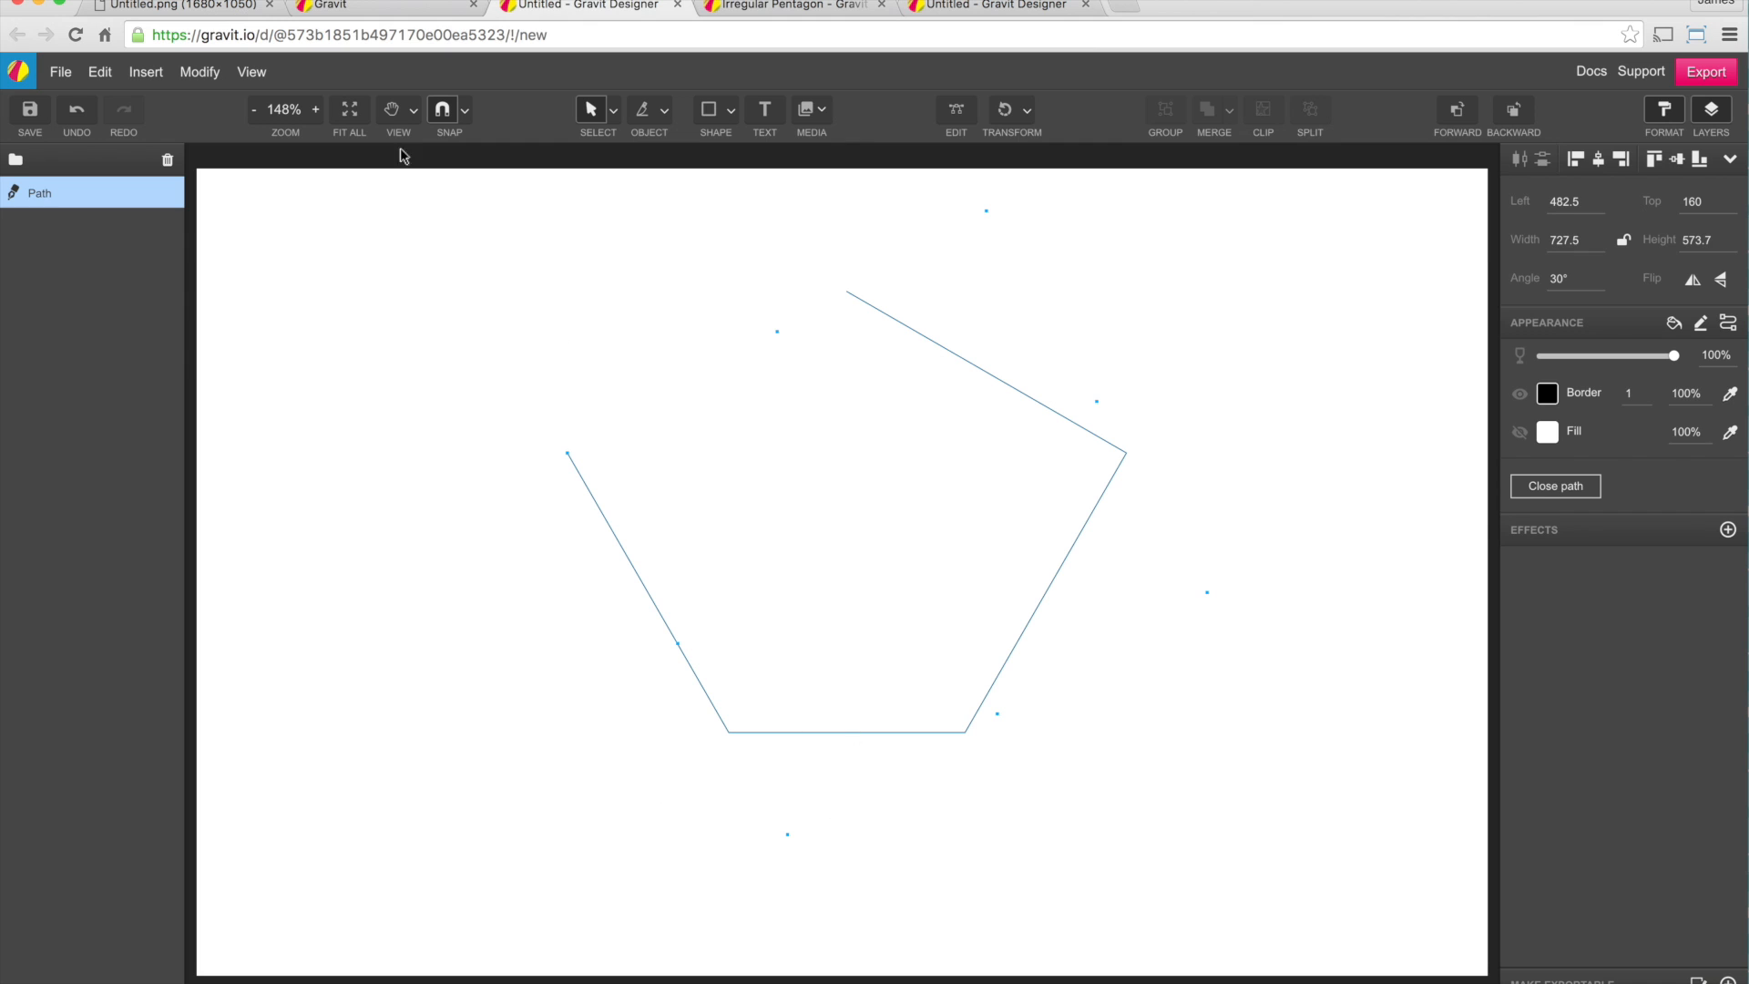
pyautogui.click(206, 79)
pyautogui.moveTo(246, 387)
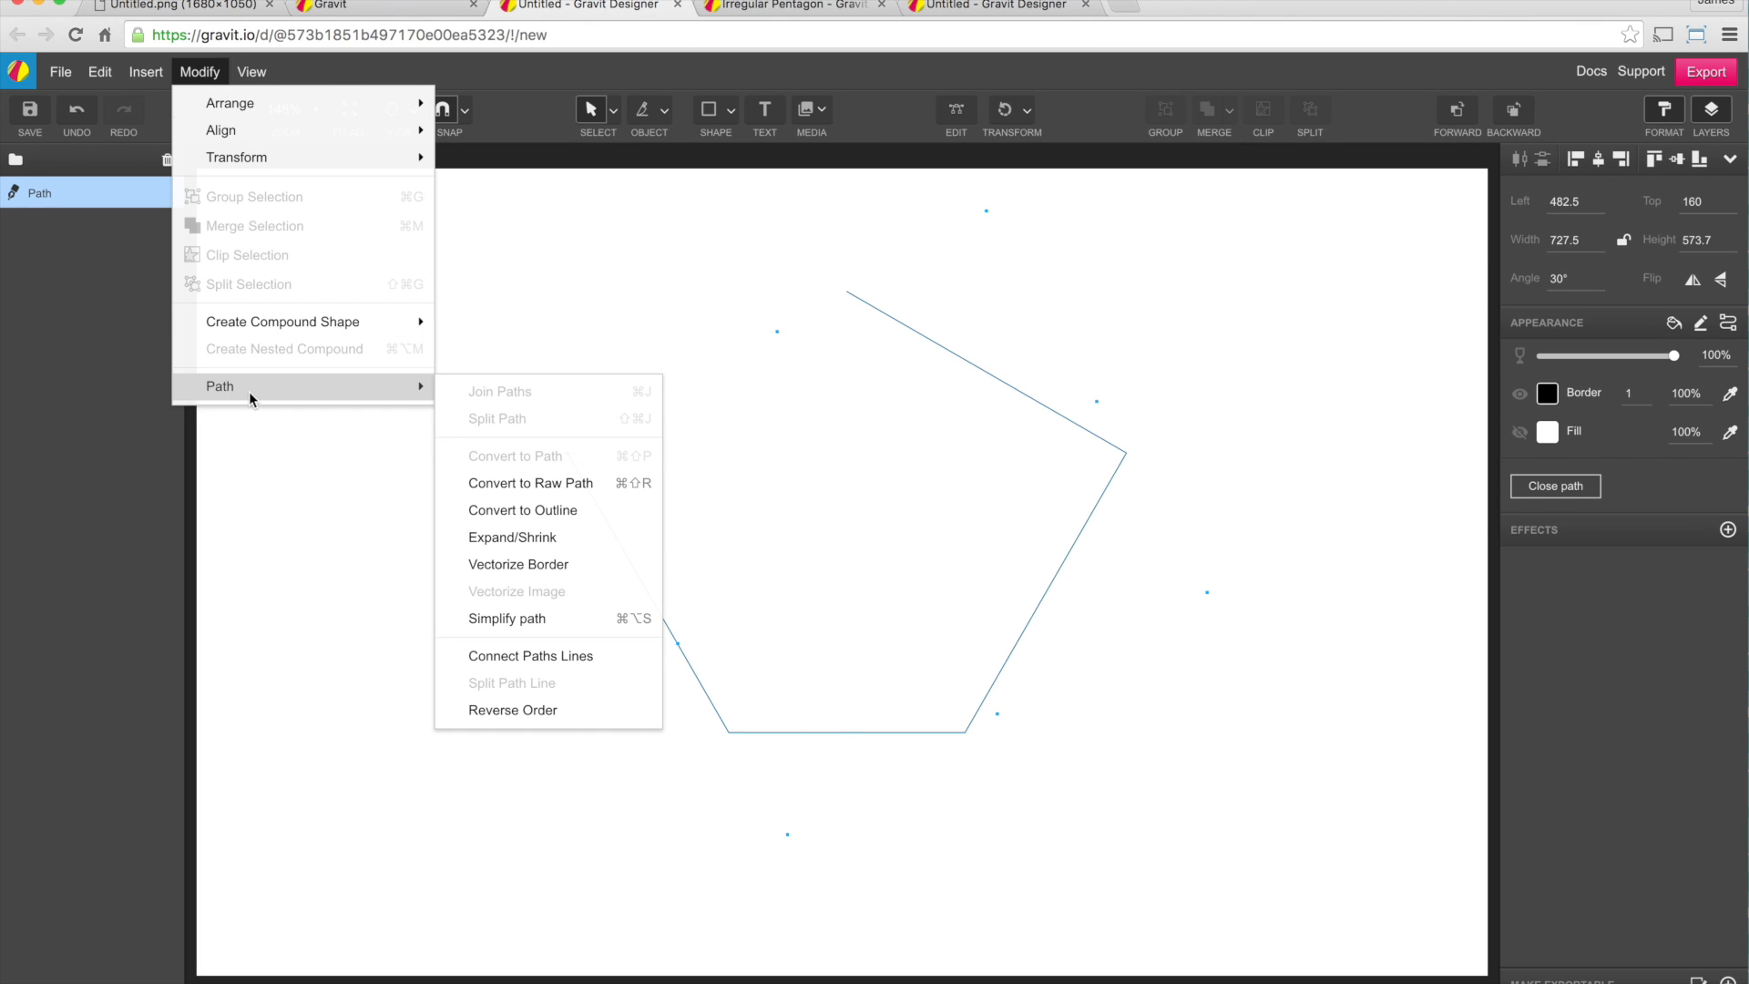
pyautogui.click(580, 664)
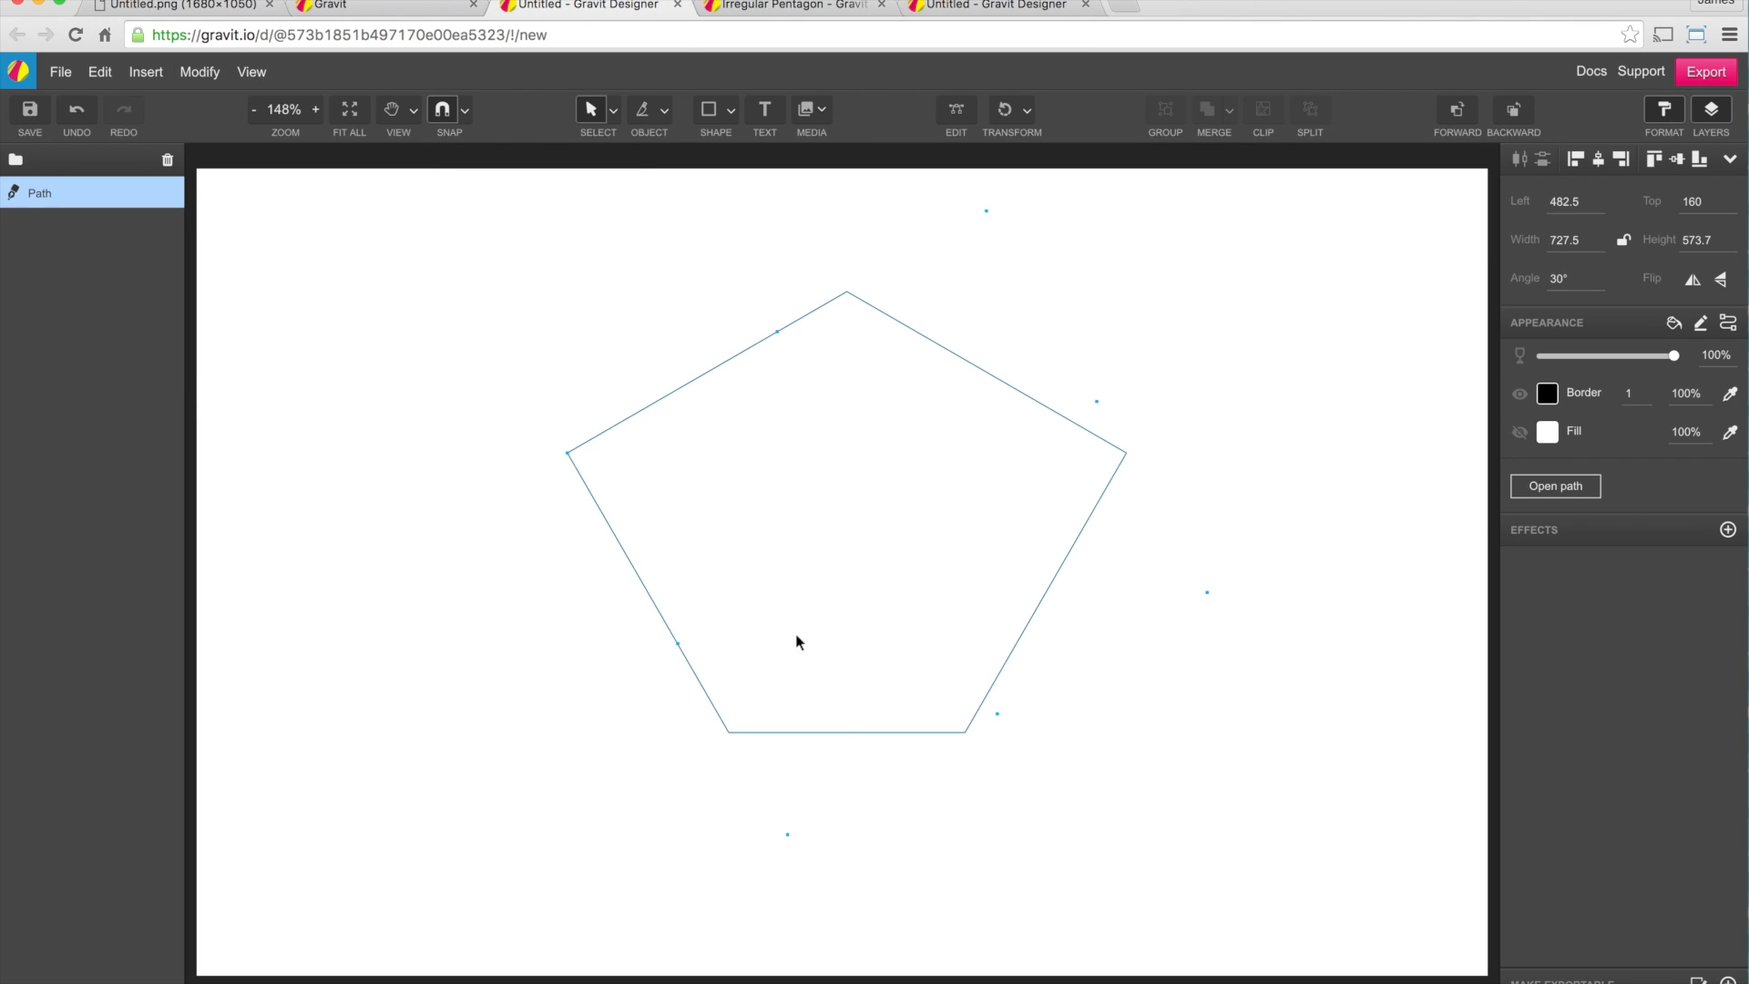
pyautogui.click(1302, 623)
# Fill the closed pentagon with the cyan colour from the saved swatches
pyautogui.click(1063, 558)
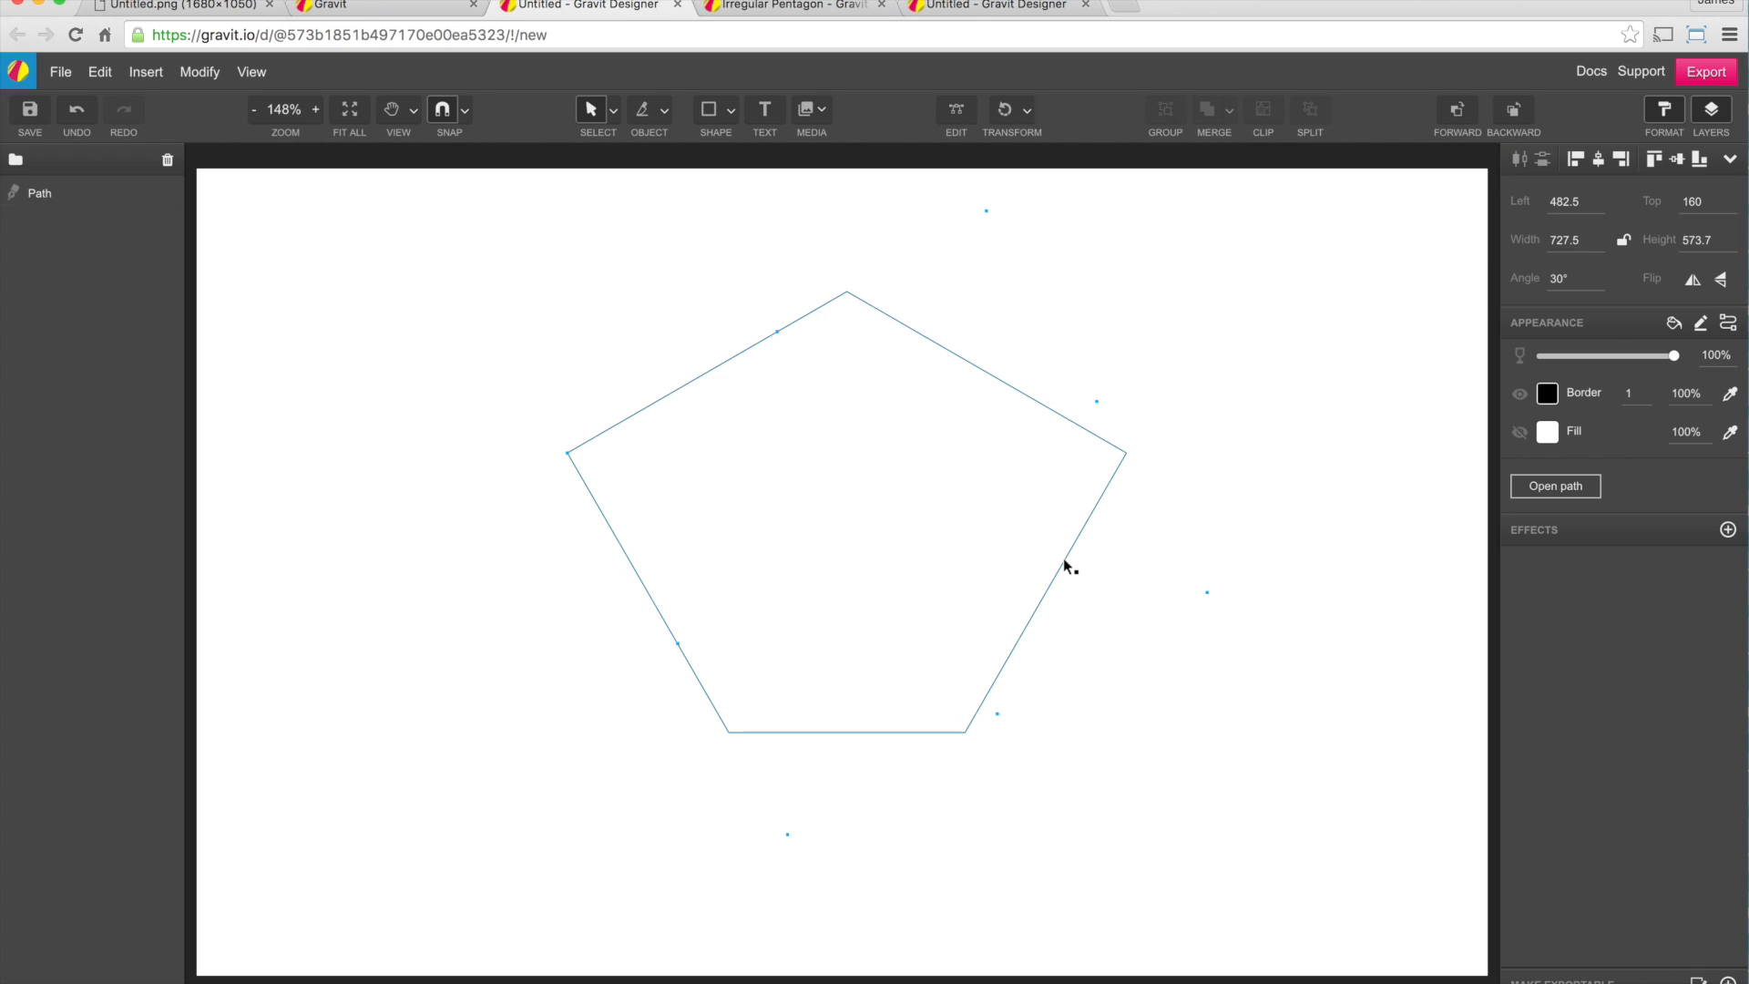
pyautogui.click(1548, 432)
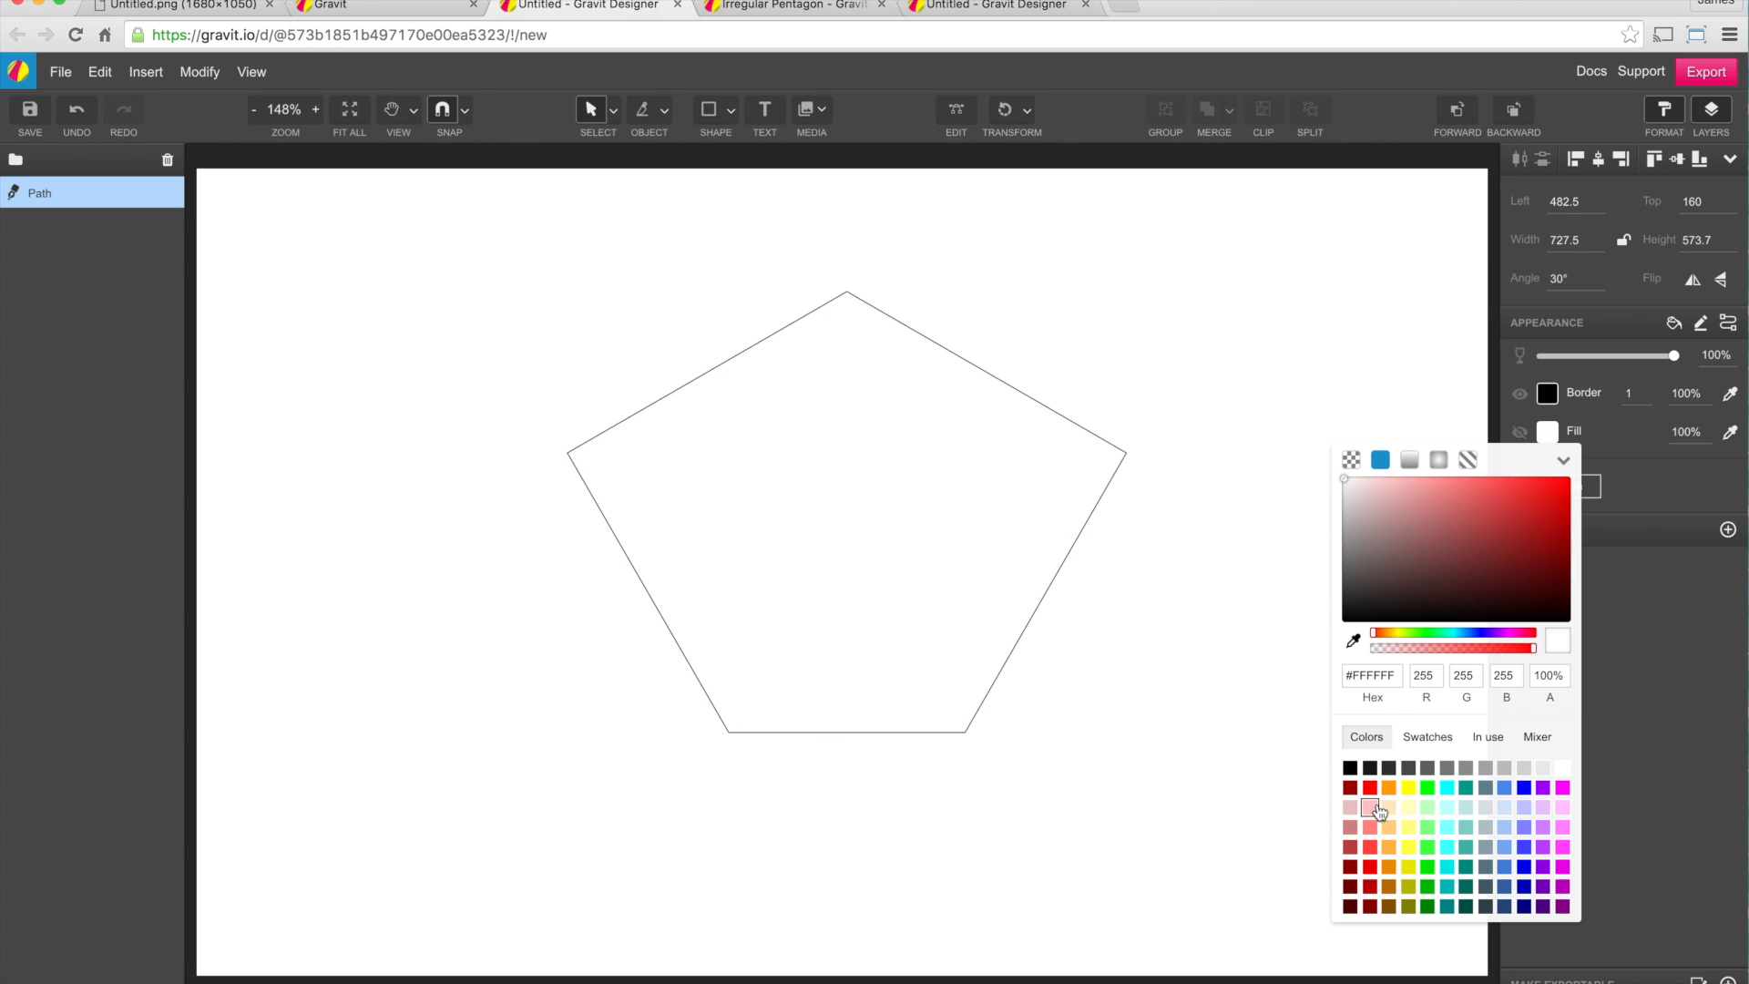
pyautogui.click(1447, 738)
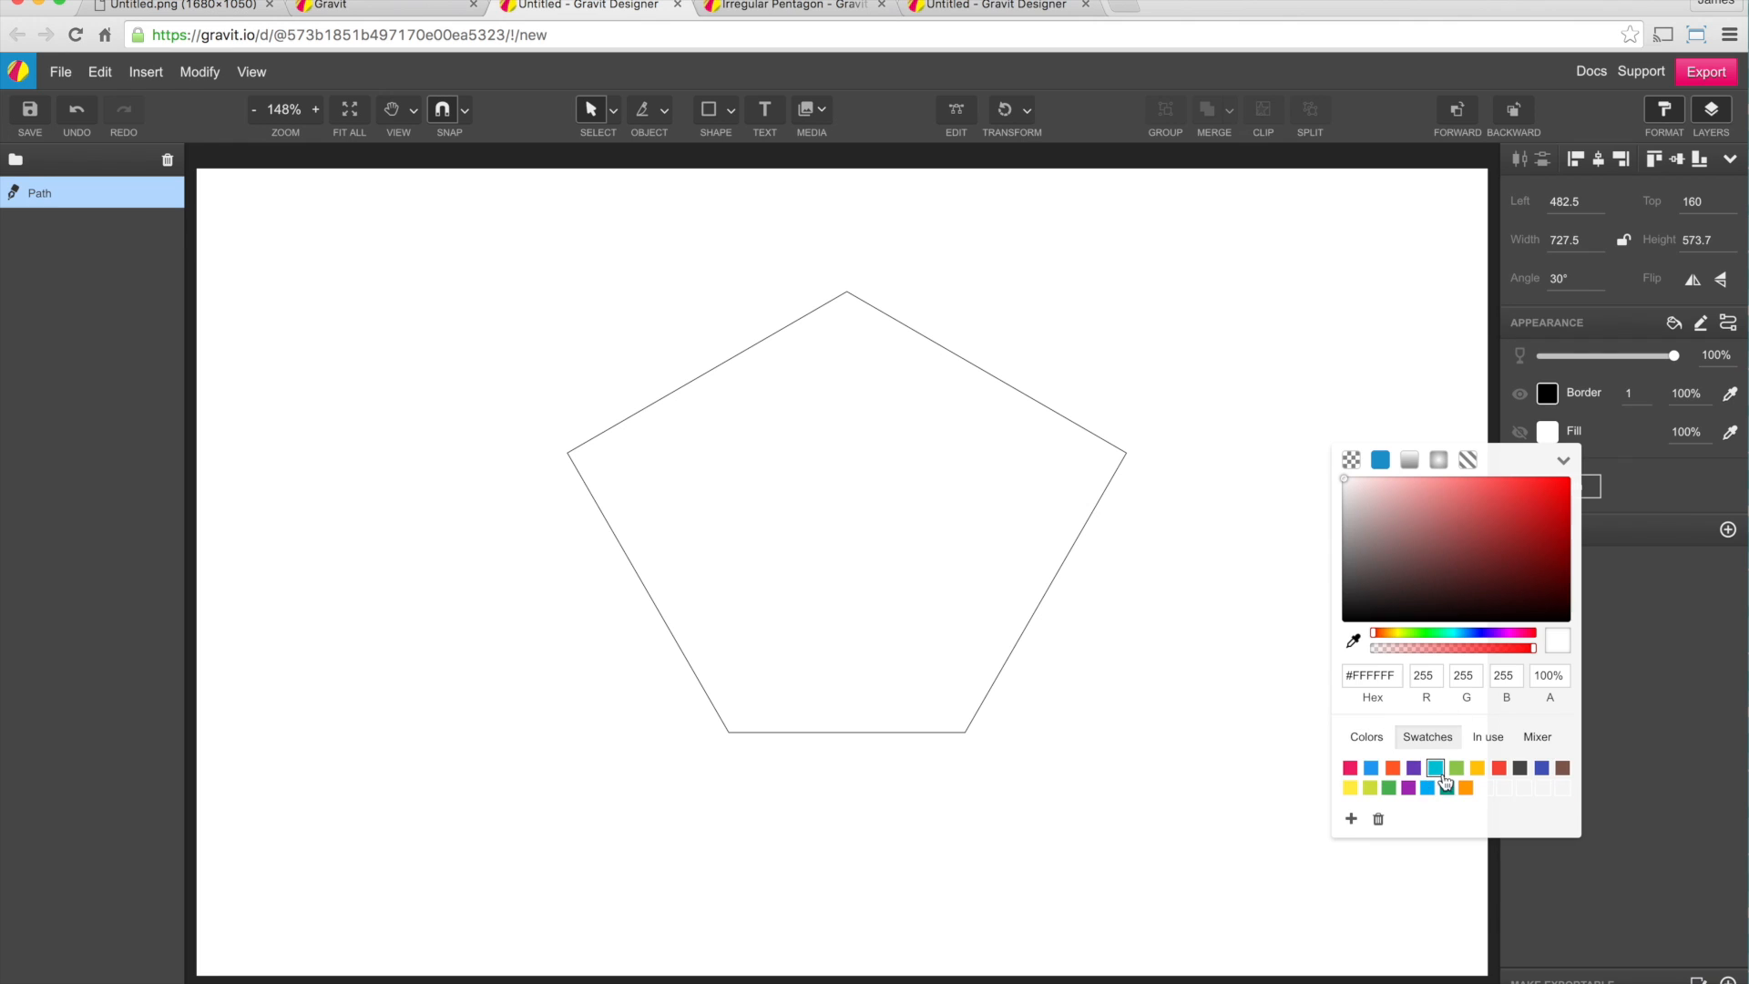
pyautogui.click(1436, 769)
pyautogui.click(1163, 801)
# Convert the filled pentagon to a raw path
pyautogui.click(980, 623)
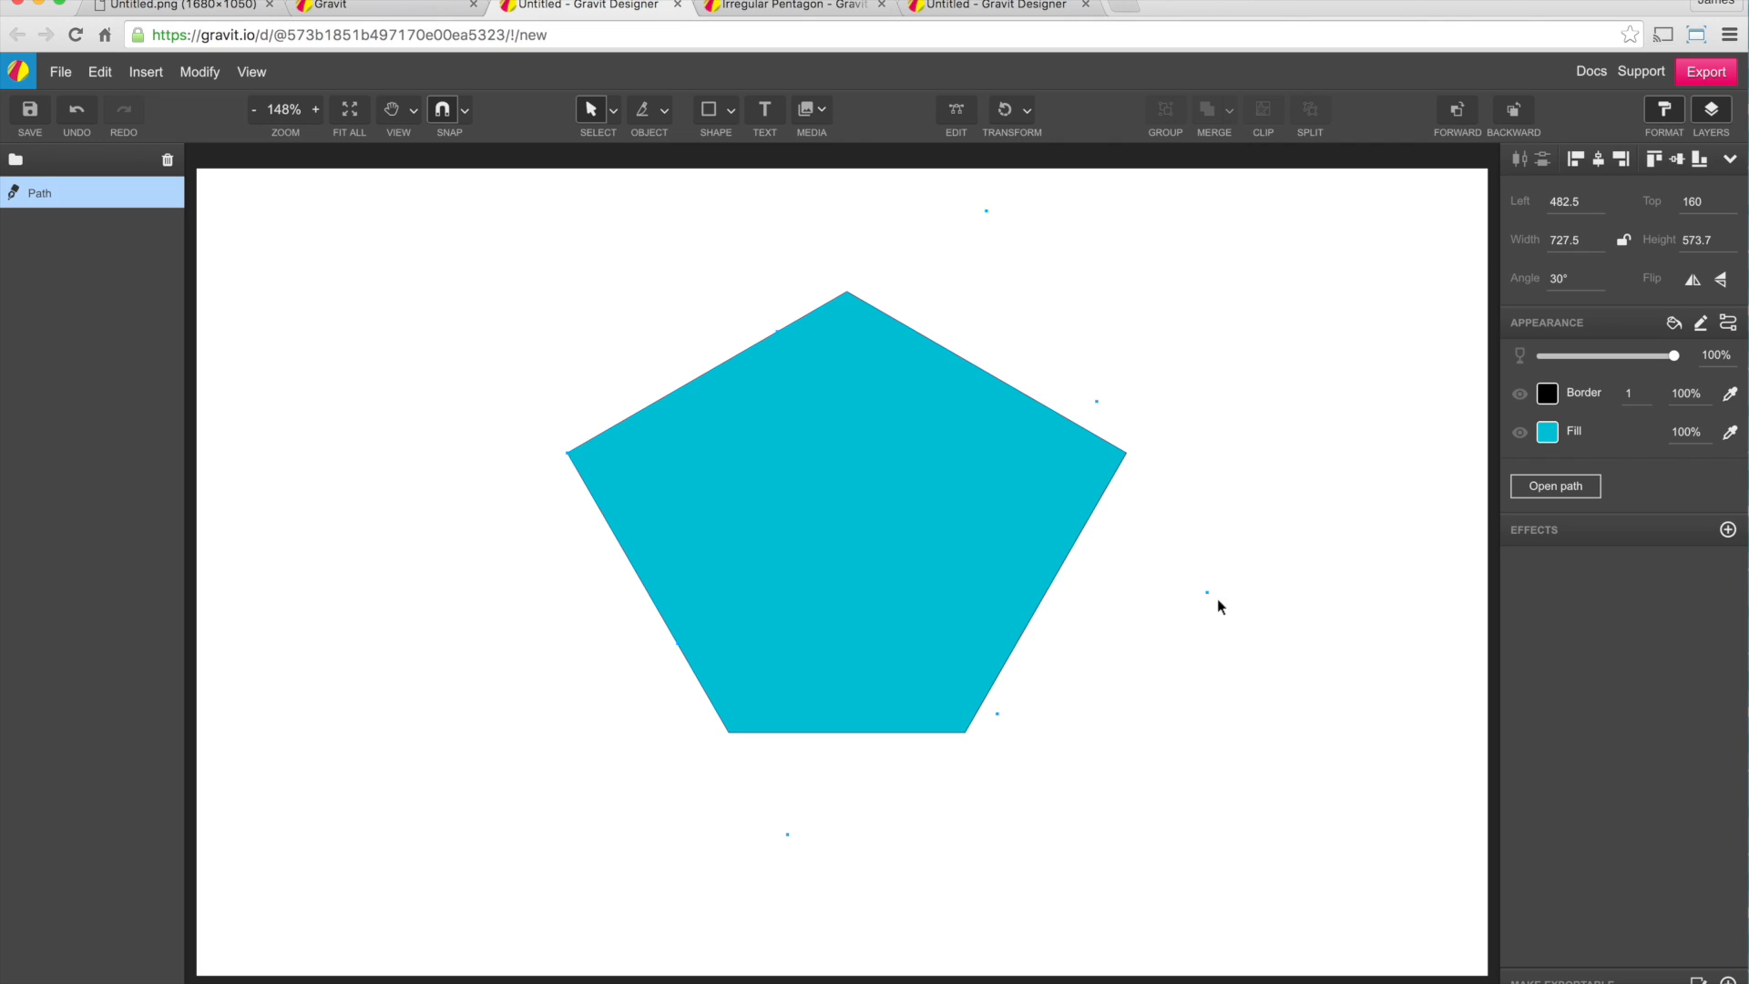
pyautogui.click(206, 77)
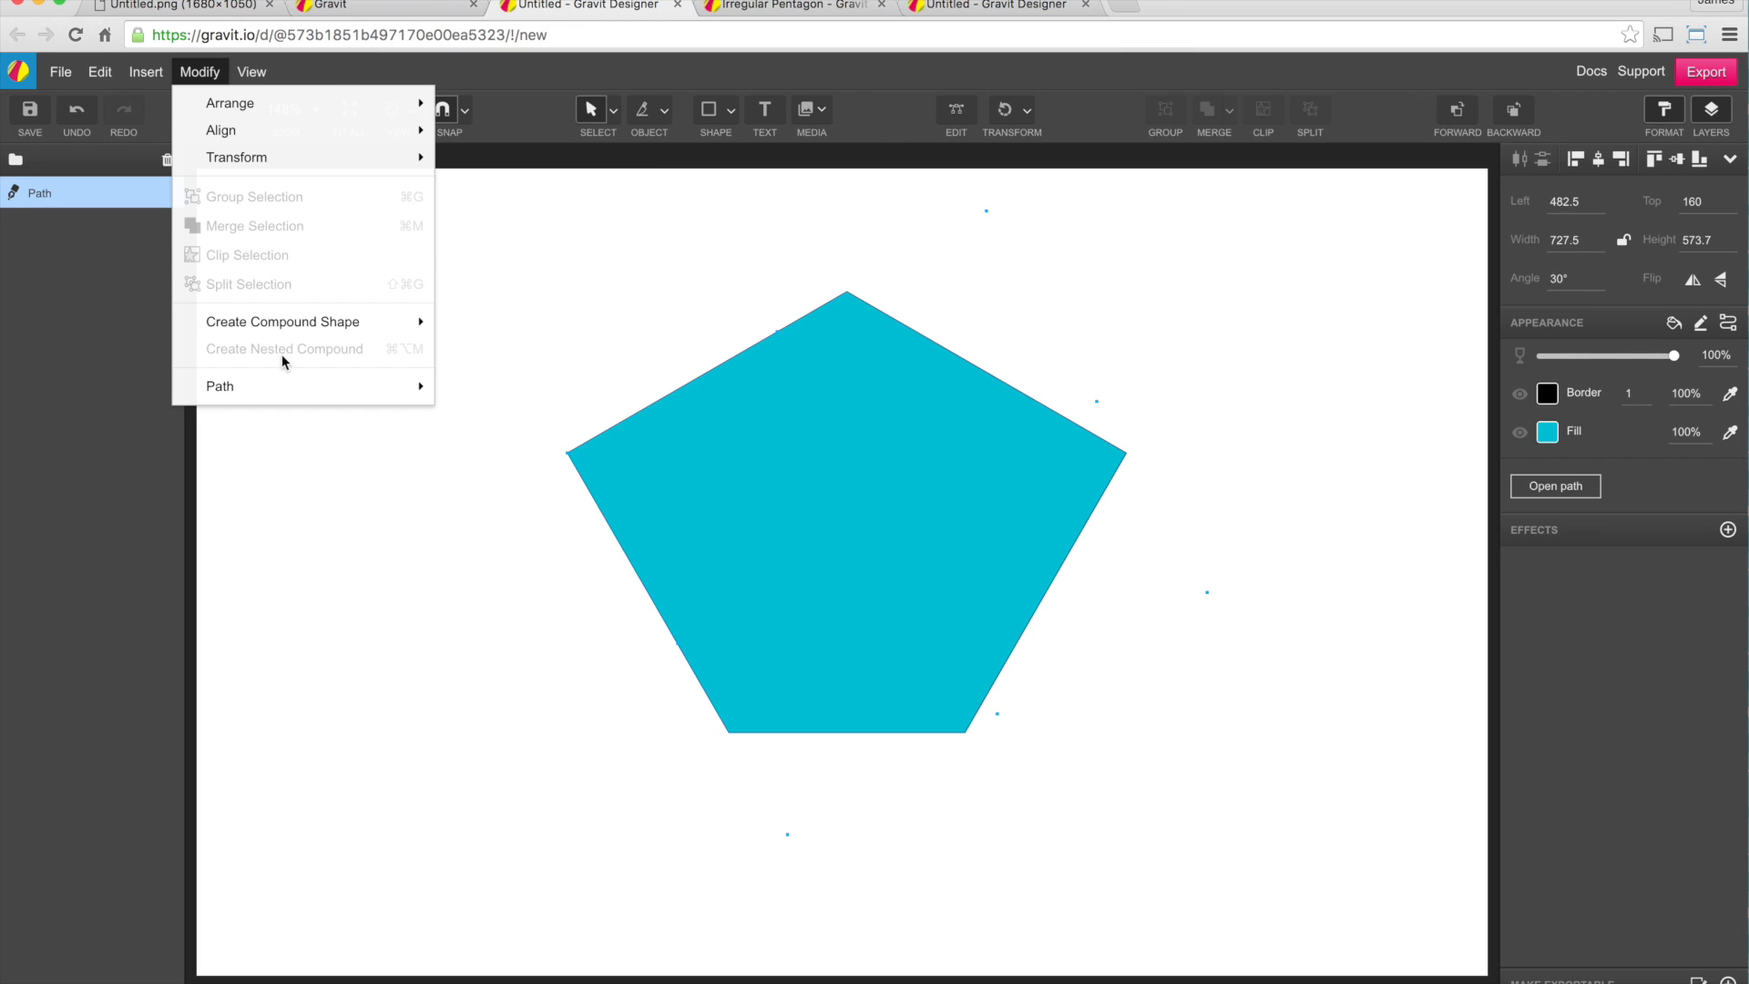
pyautogui.moveTo(345, 383)
pyautogui.click(559, 481)
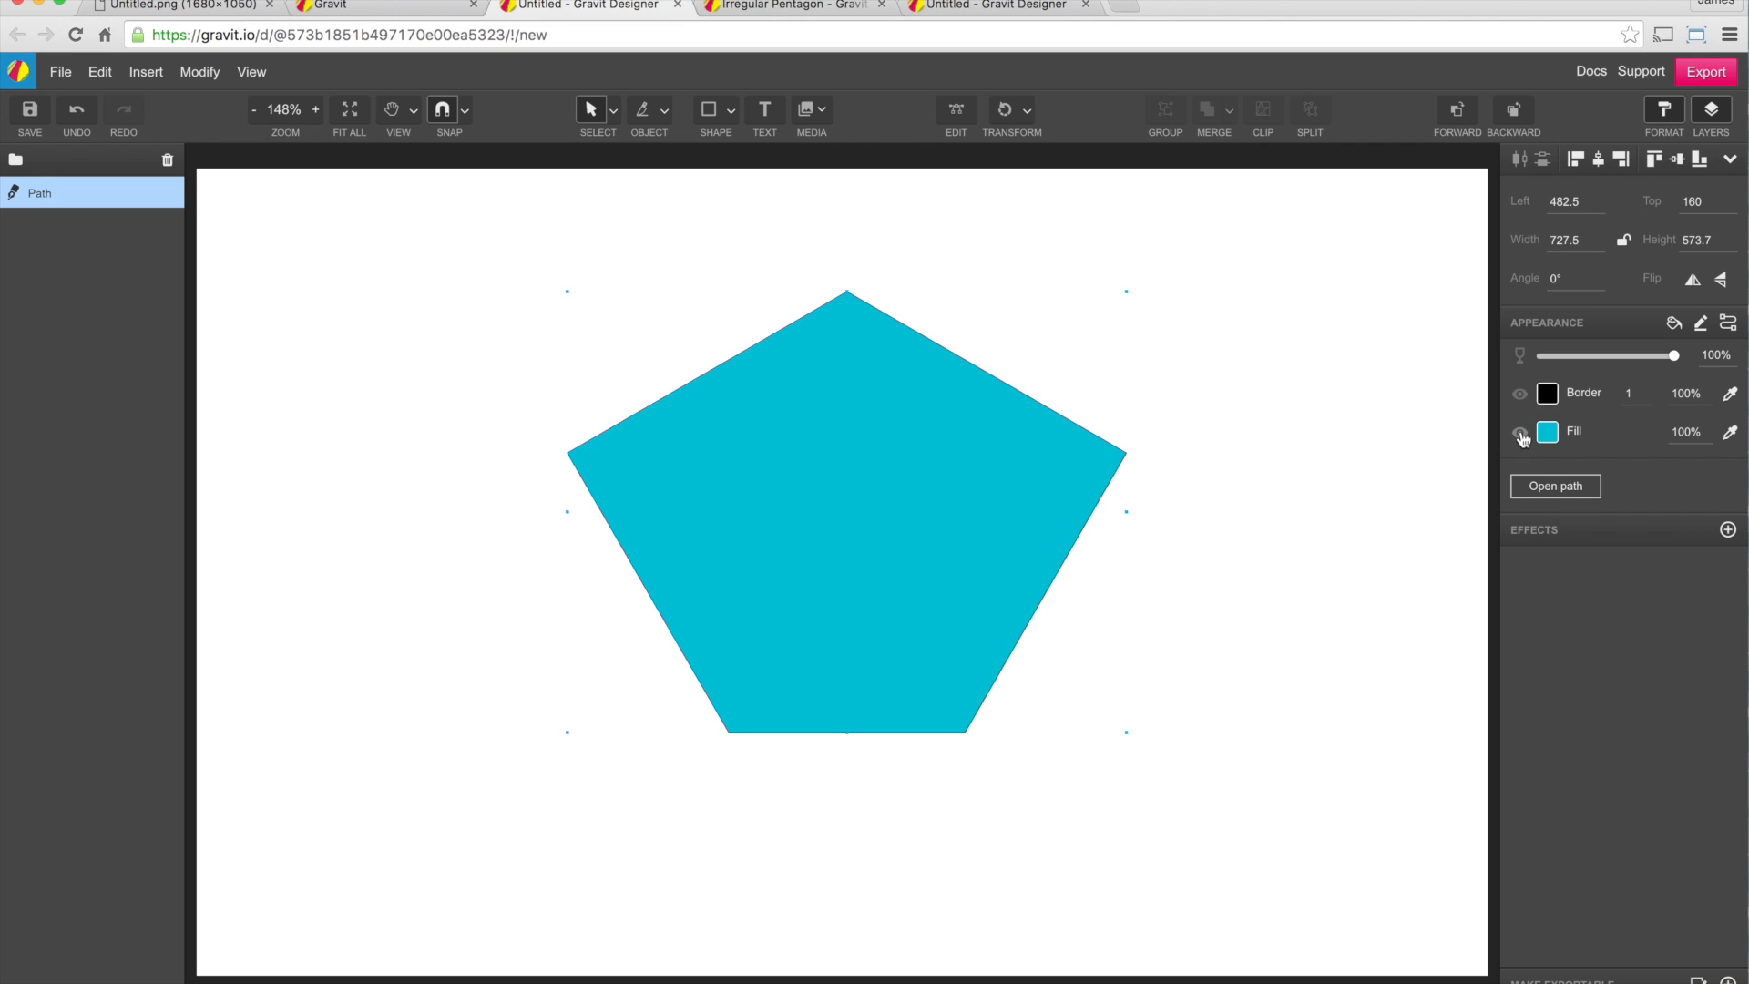
# Hide the pentagon's fill and shrink it to about 338 x 267 px, placed low on the canvas at Left 641.6, Top 616.6
pyautogui.moveTo(894, 483); pyautogui.dragTo(891, 650)
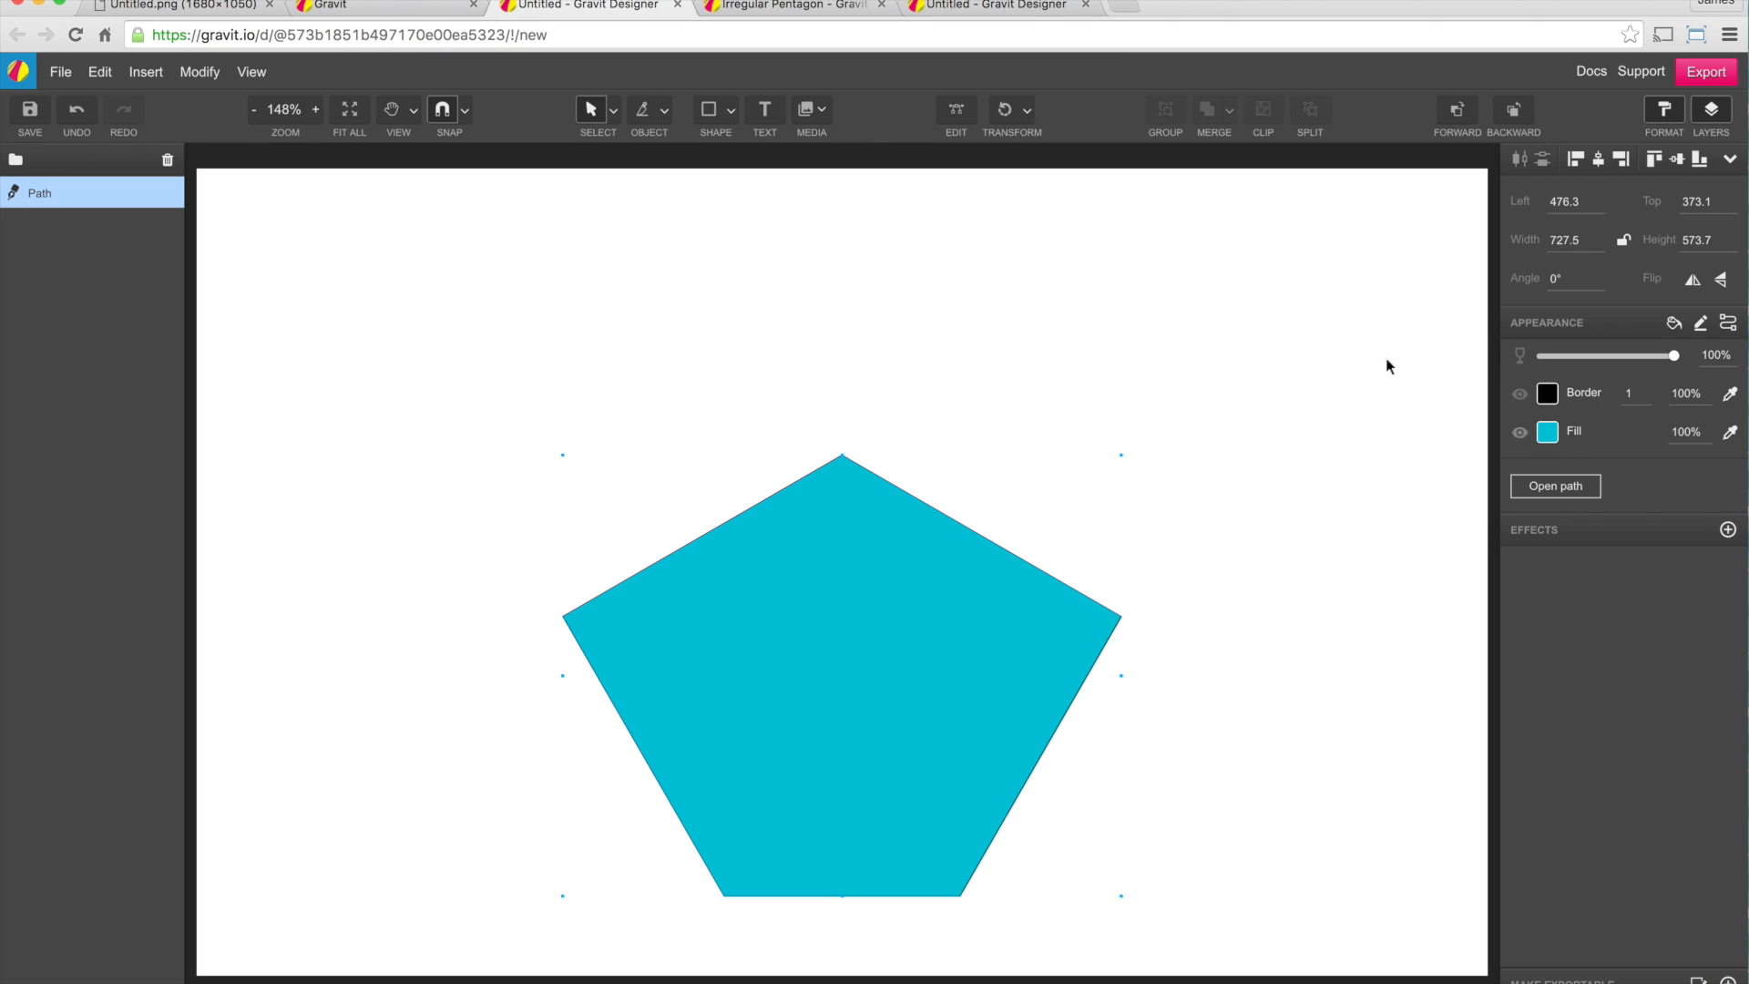
pyautogui.click(1519, 431)
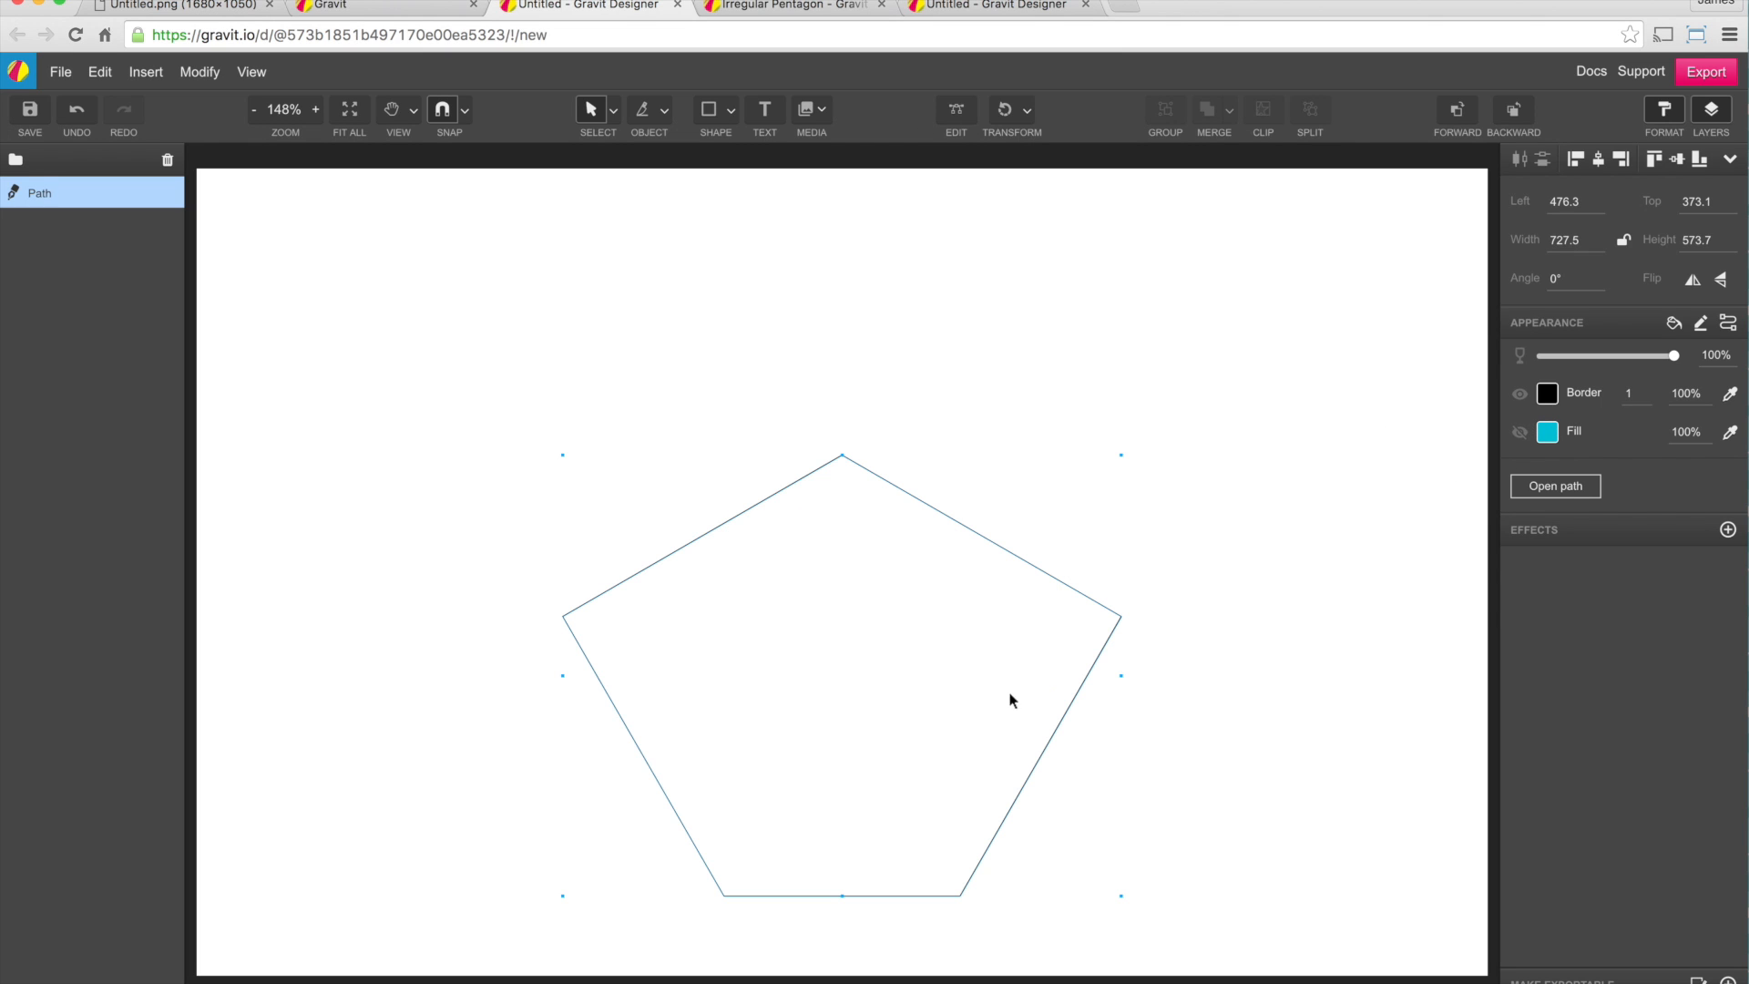
pyautogui.click(1006, 110)
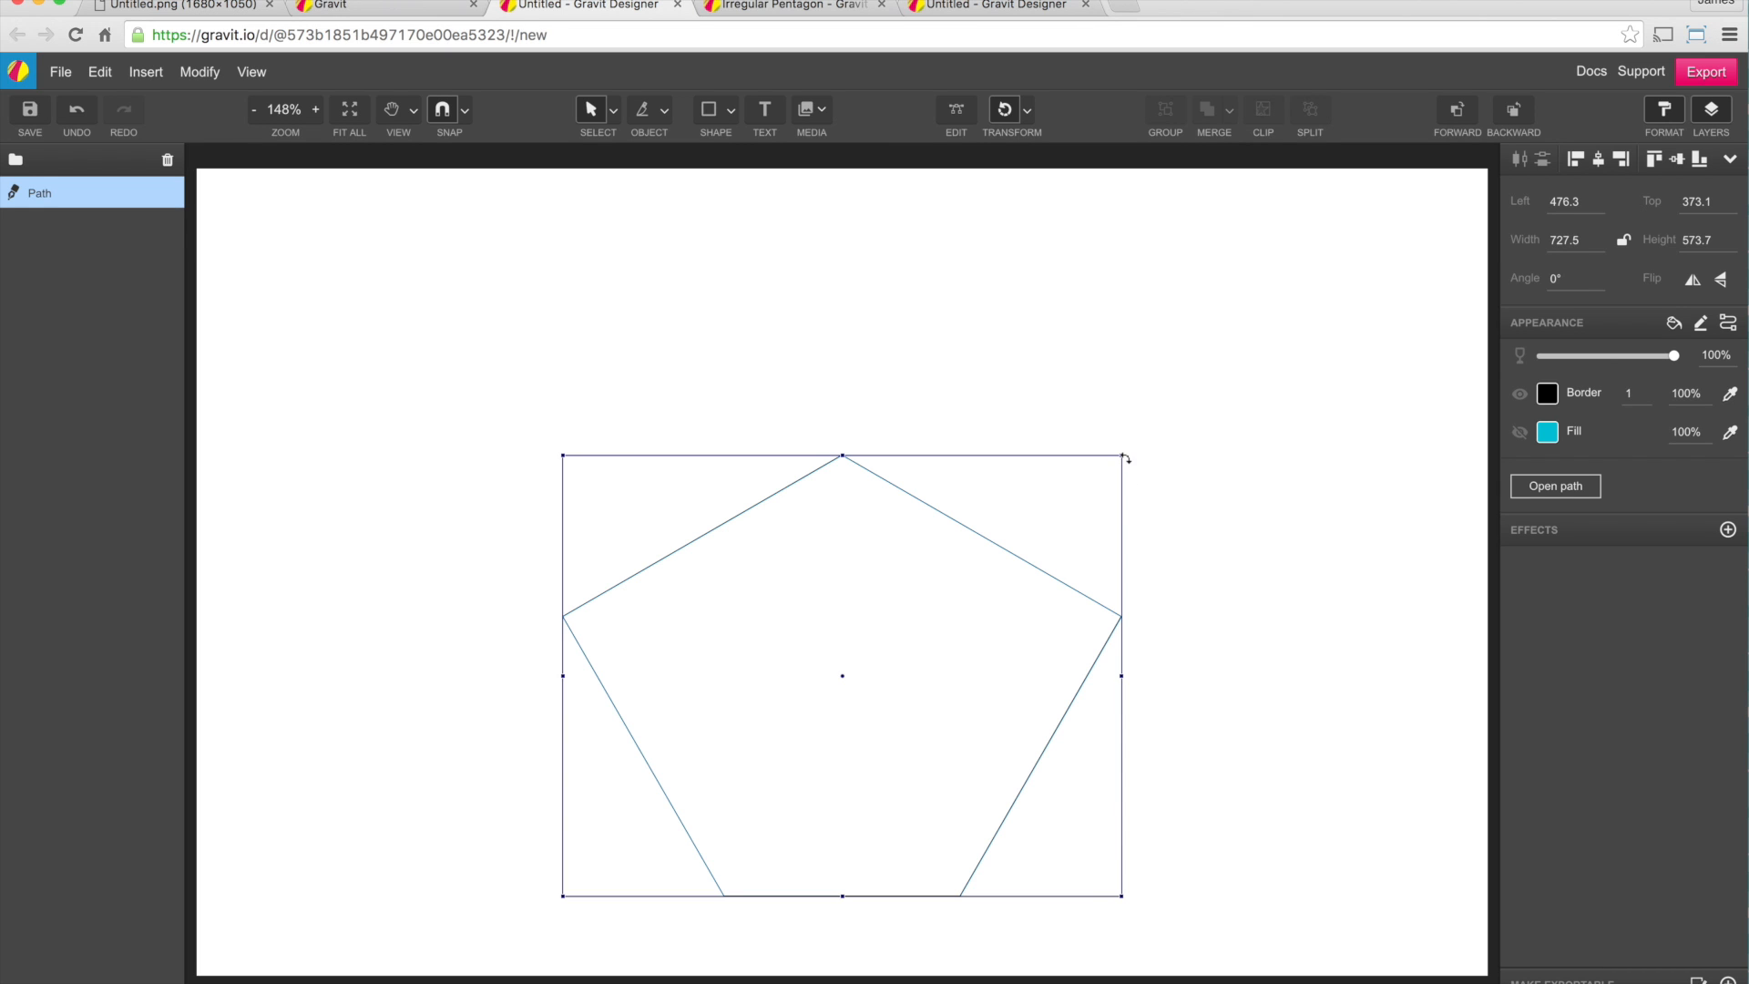
pyautogui.moveTo(1120, 455); pyautogui.dragTo(792, 692)
pyautogui.moveTo(738, 777); pyautogui.dragTo(841, 697)
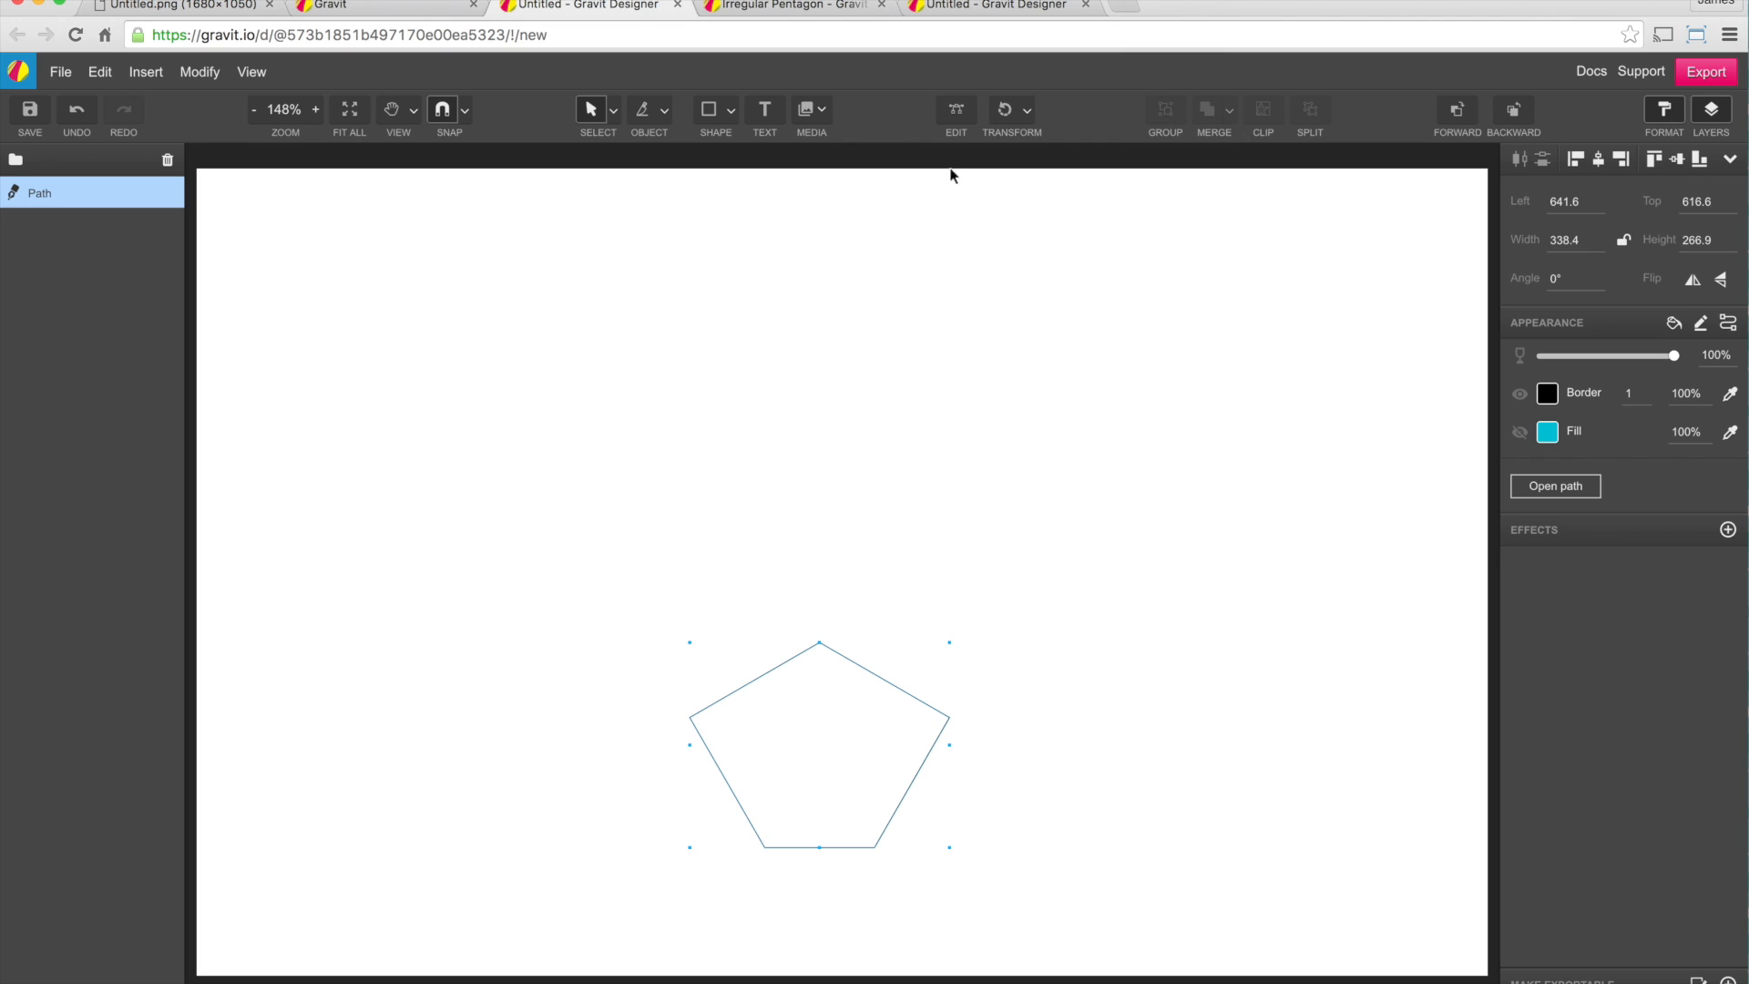
# Draw a small circle about 18 px across with the Ellipse tool, just above the pentagon's apex at Left 801.6, Top 540.8
pyautogui.click(730, 114)
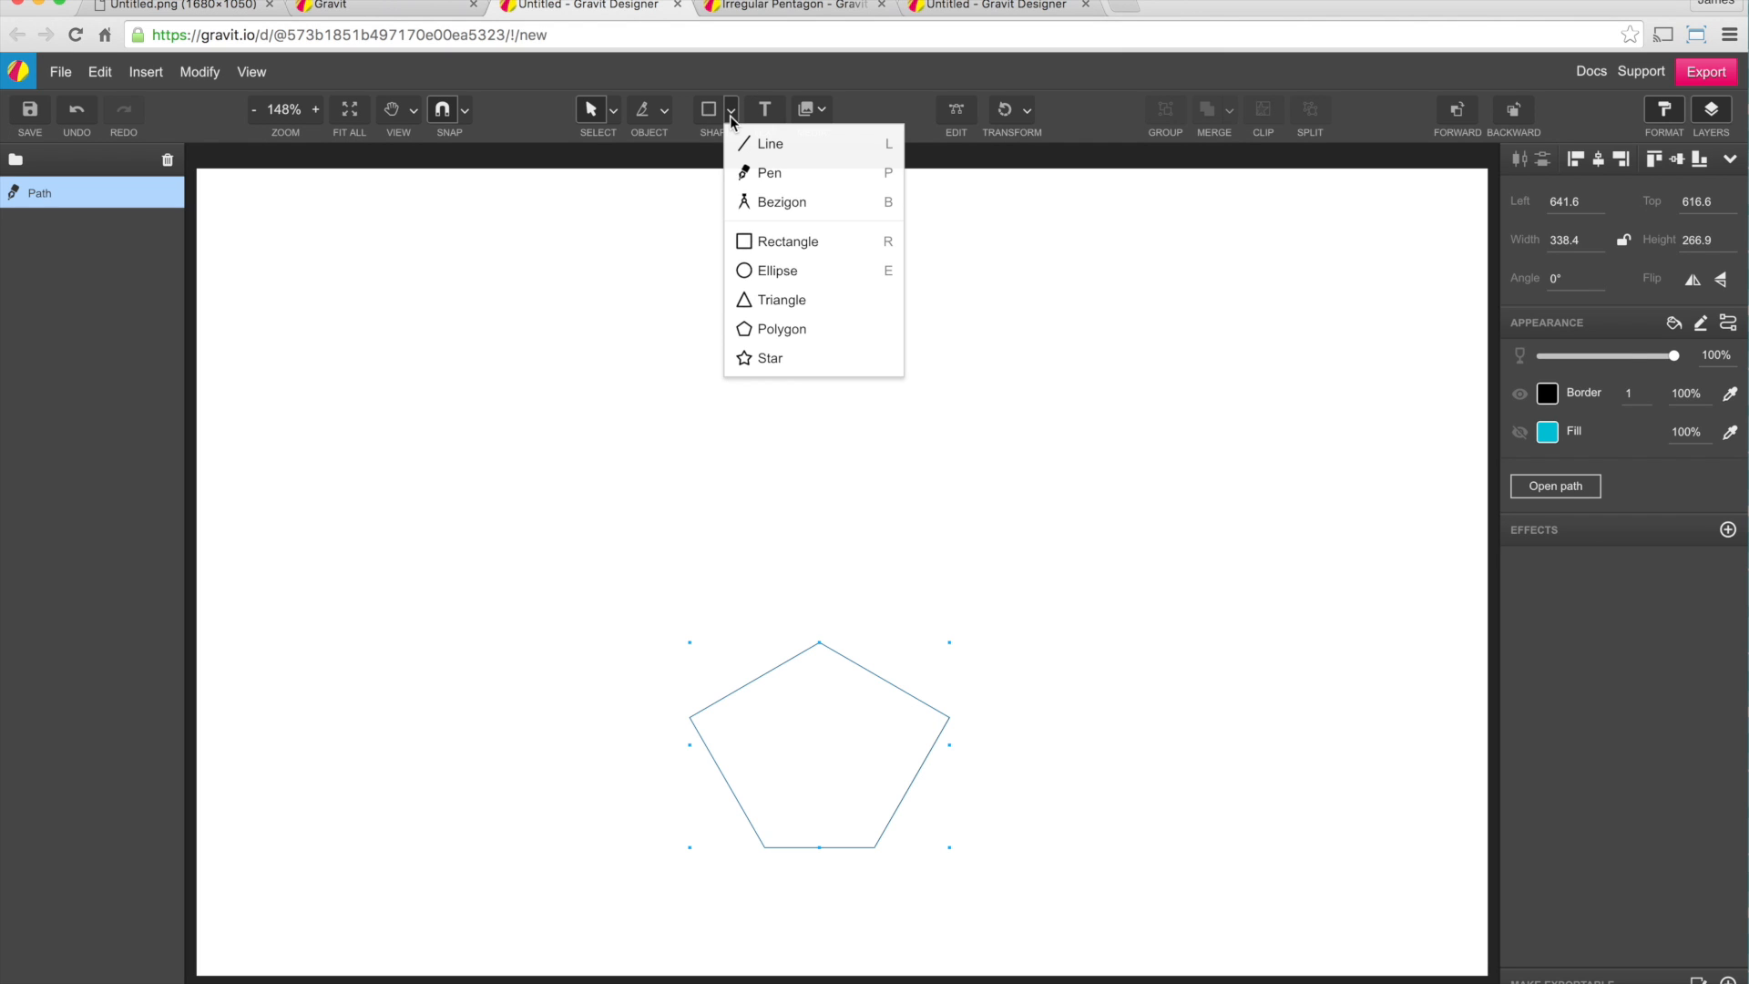
pyautogui.click(797, 269)
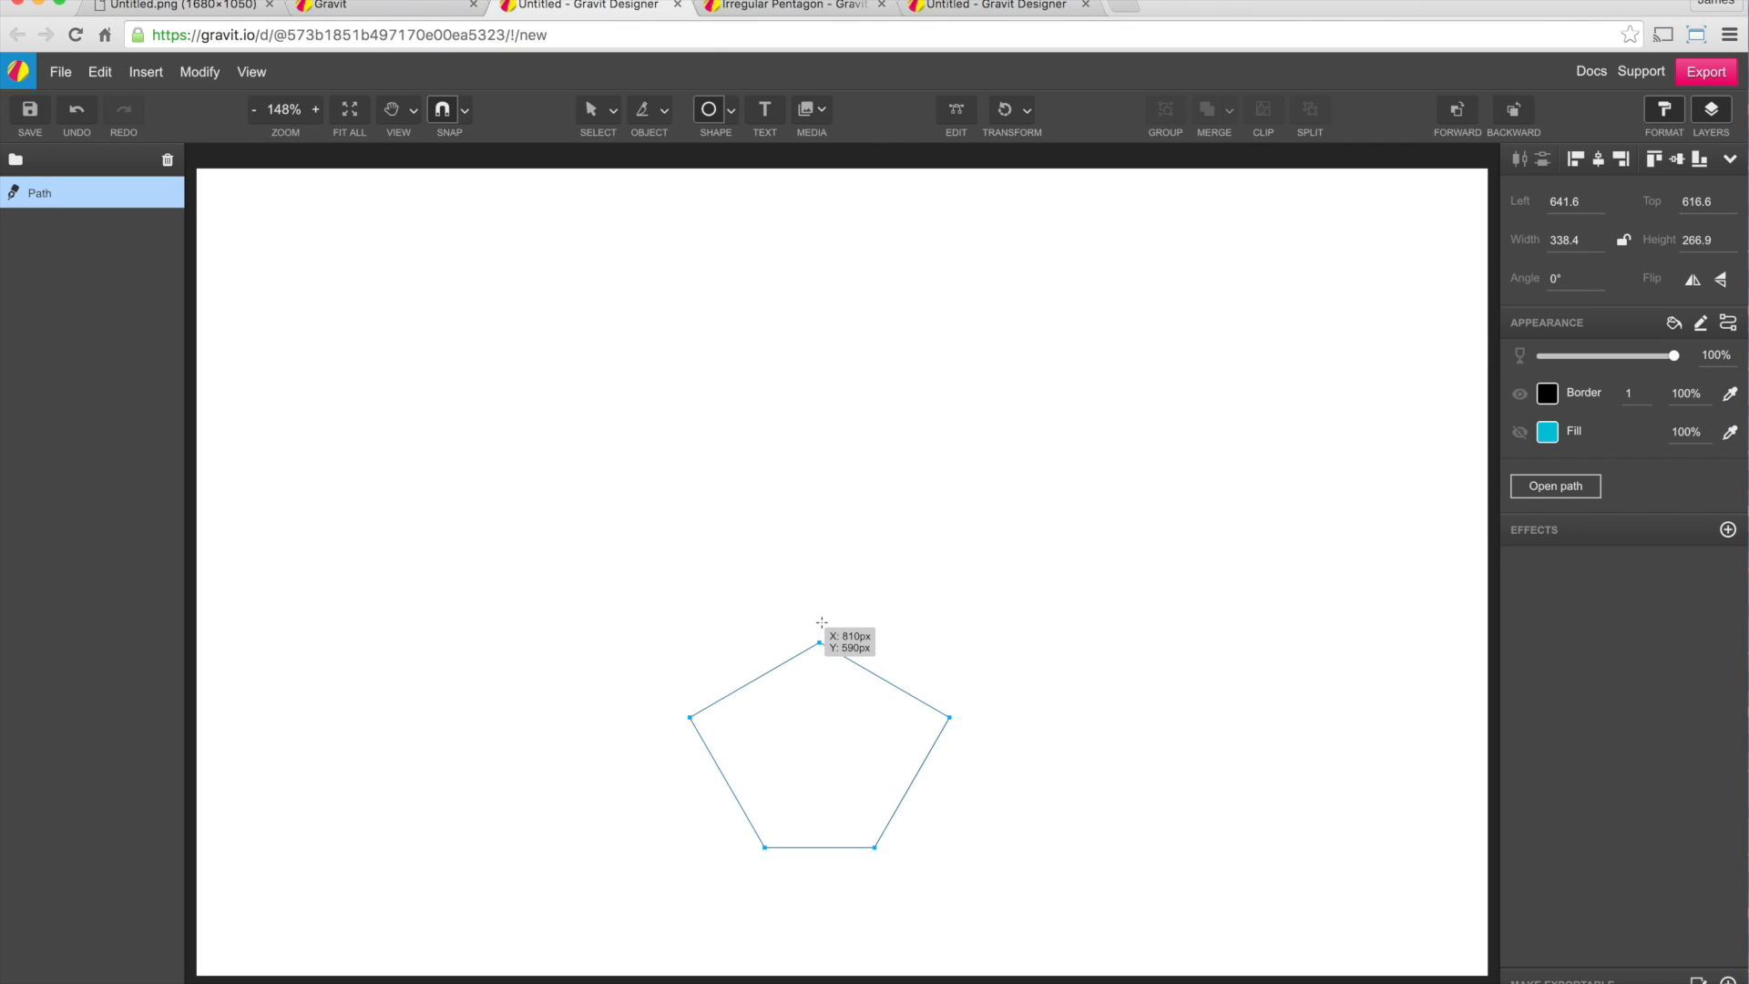
pyautogui.moveTo(819, 599); pyautogui.dragTo(831, 603)
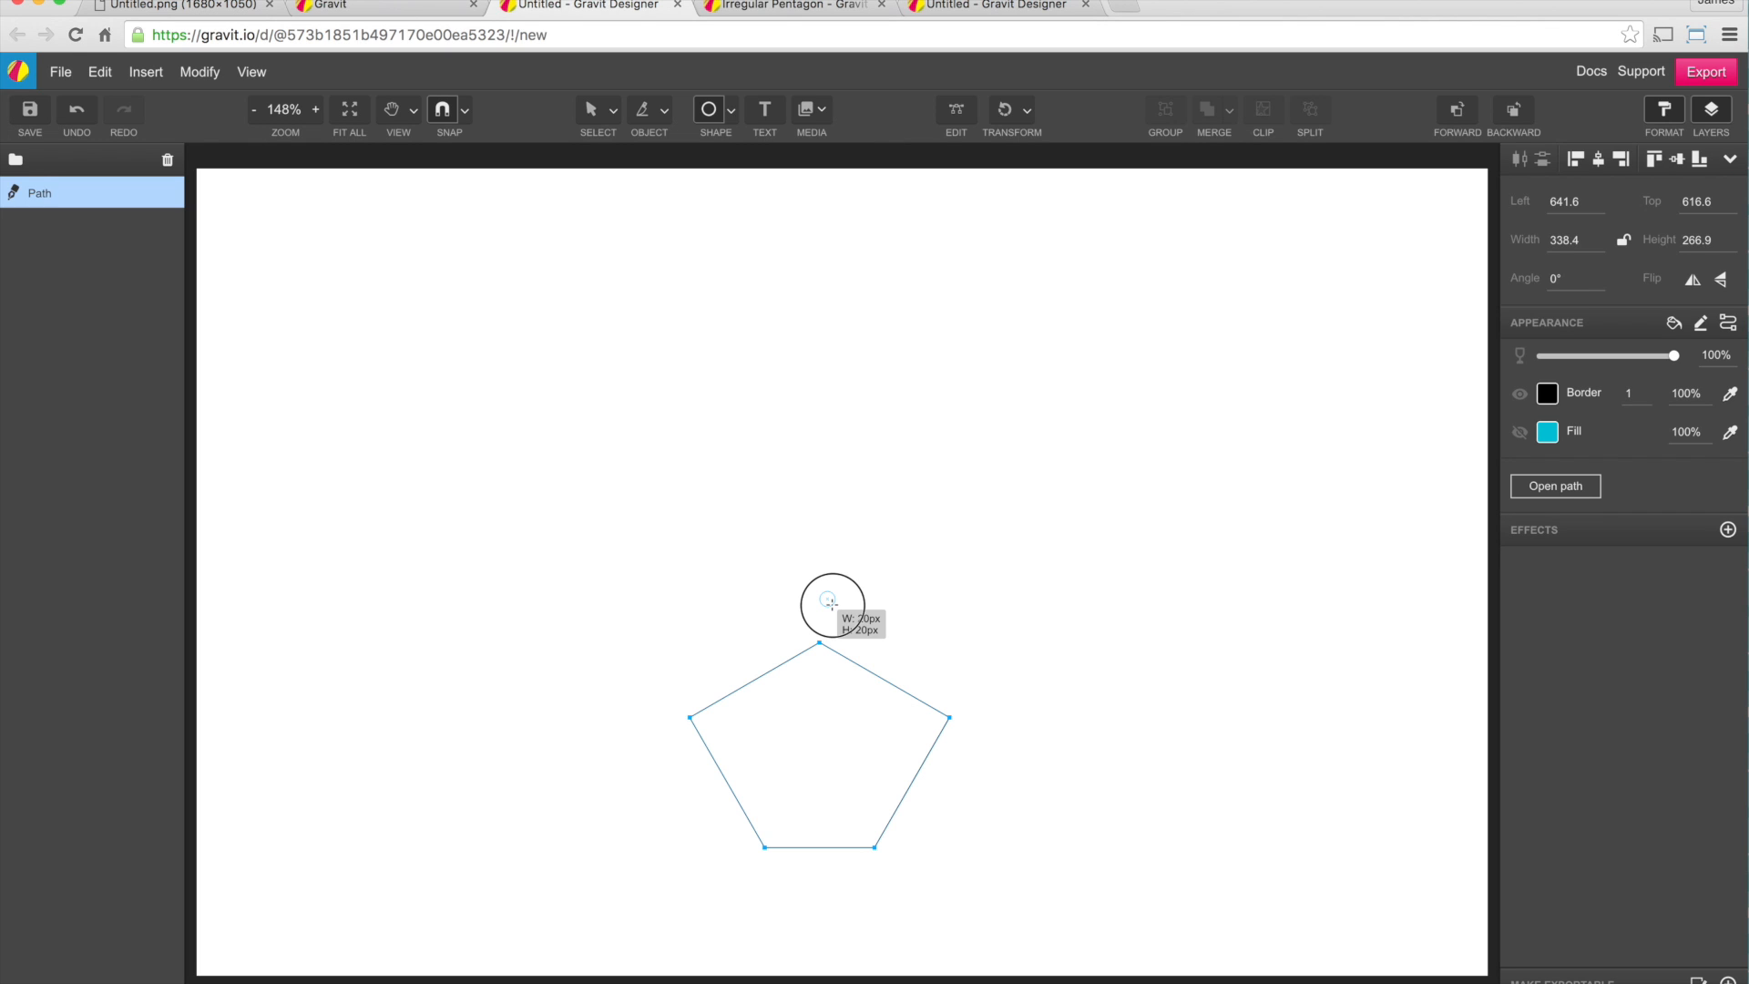
pyautogui.moveTo(832, 604); pyautogui.dragTo(823, 593)
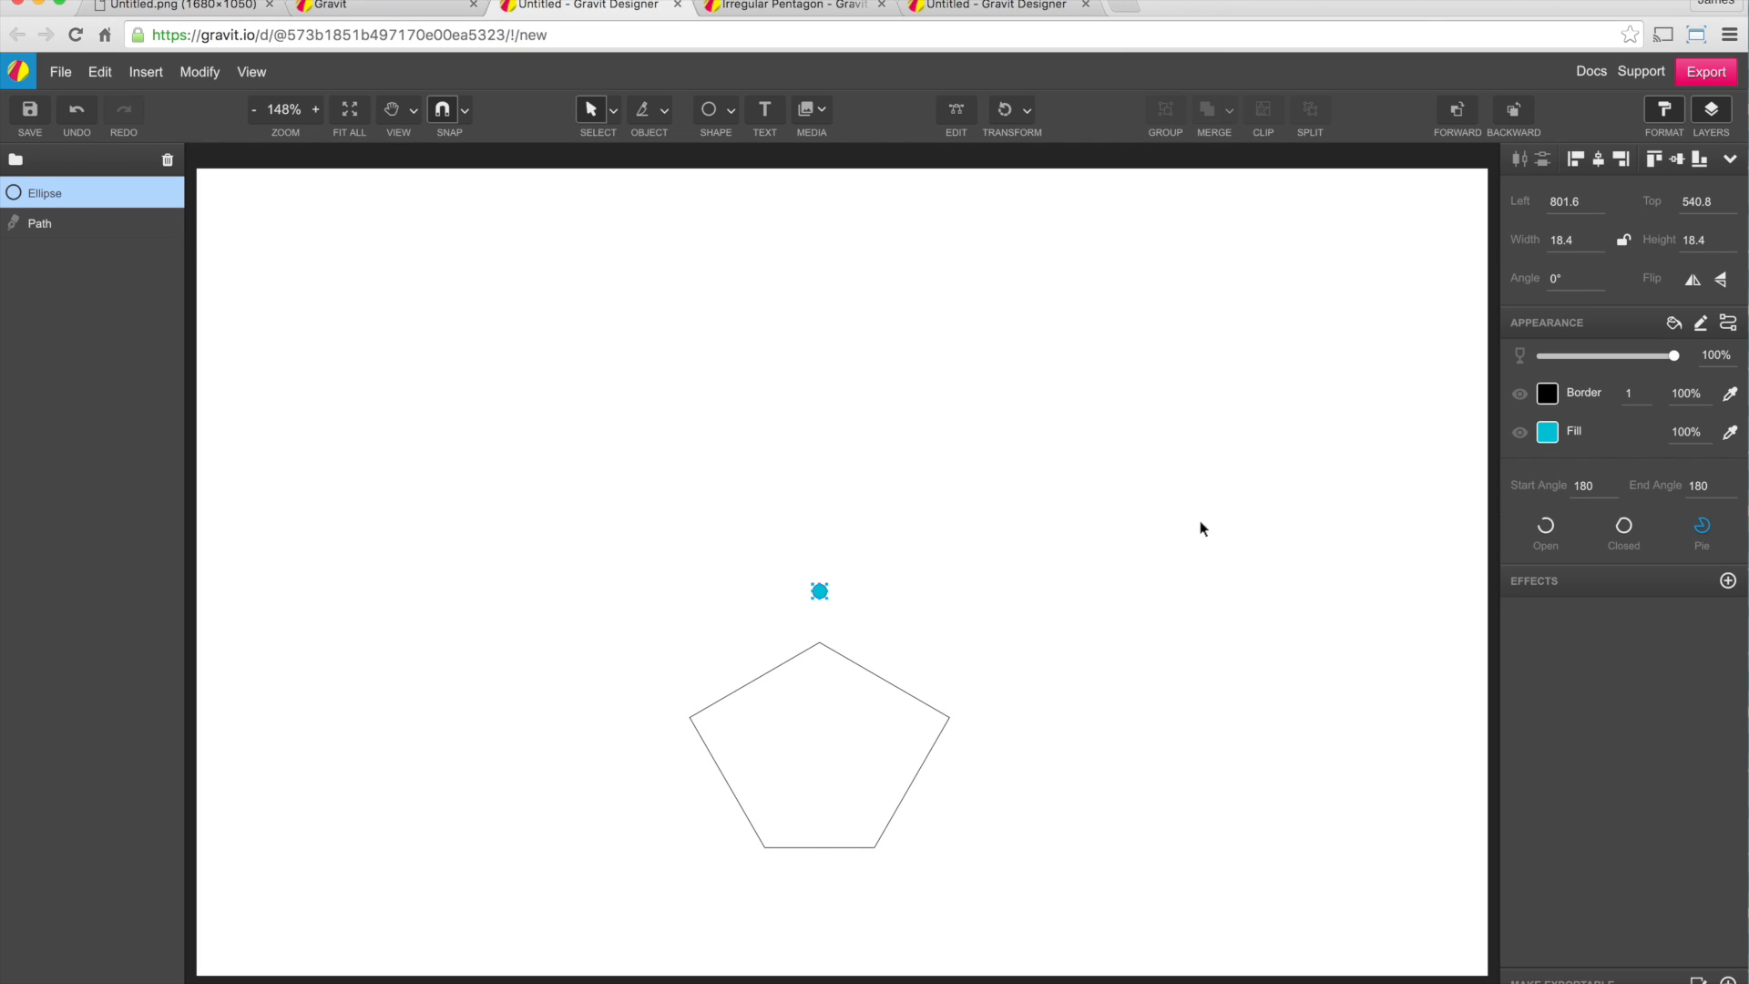
pyautogui.click(1102, 593)
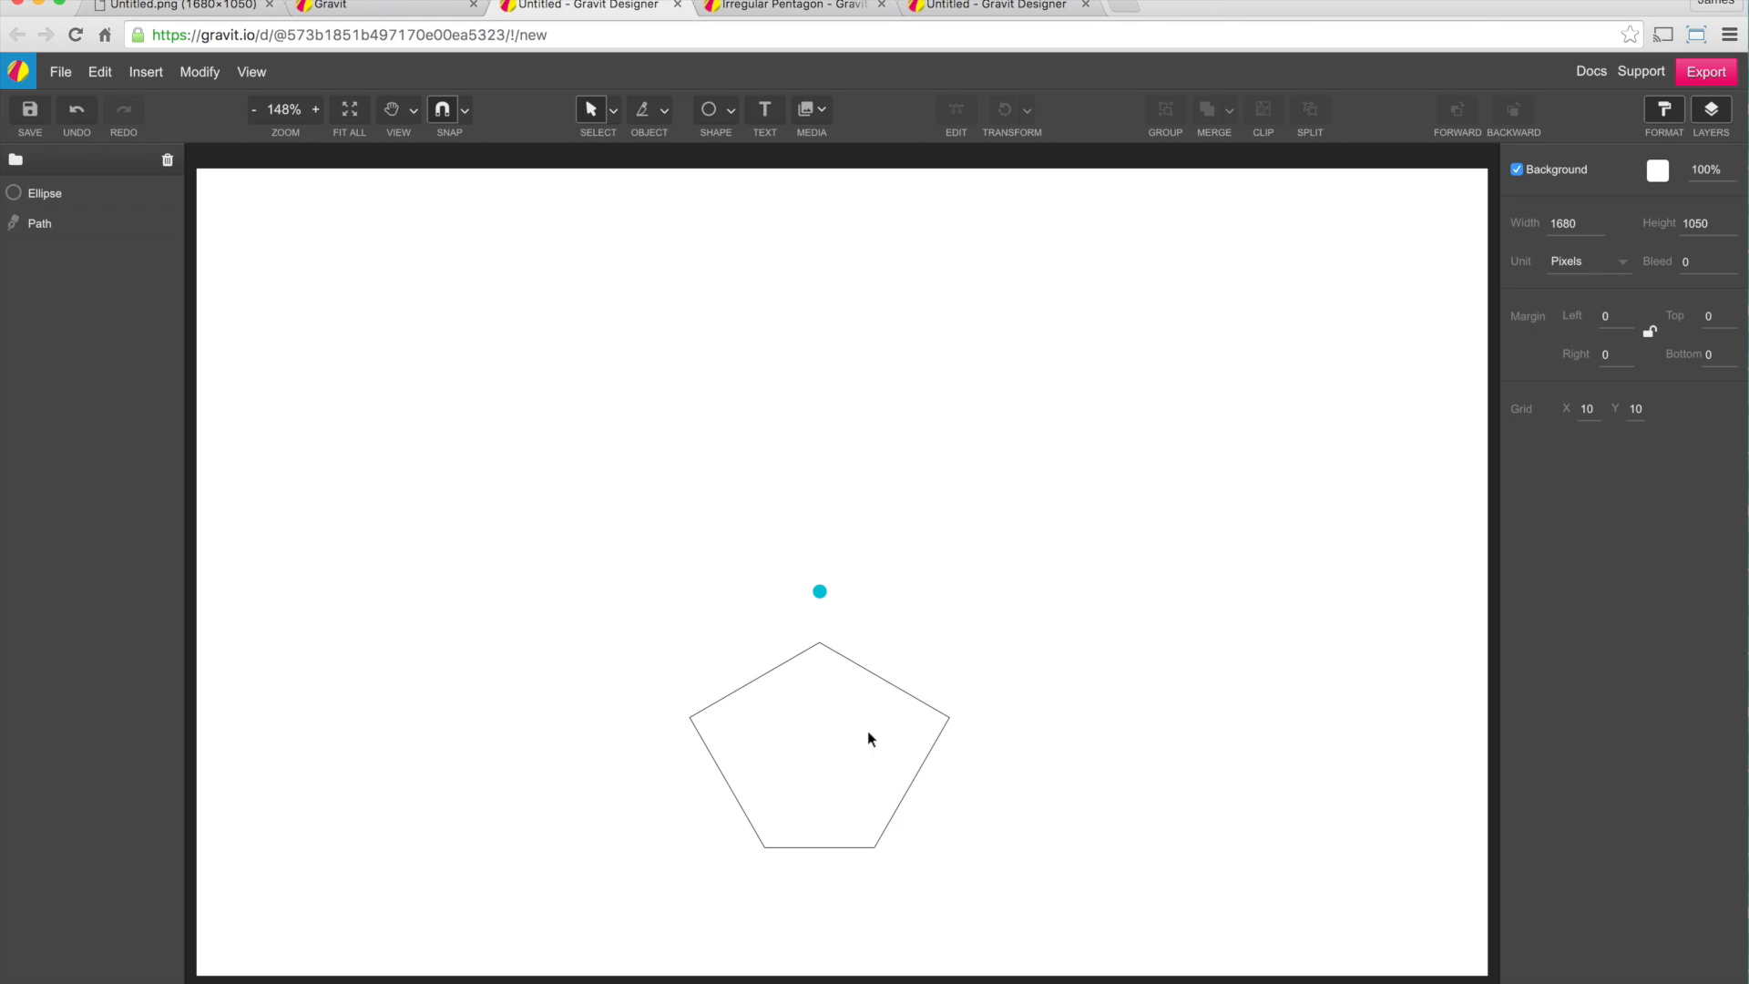
# Duplicate the pentagon and rotate the copy 15° clockwise about its own centre with the Transform tool
pyautogui.click(896, 688)
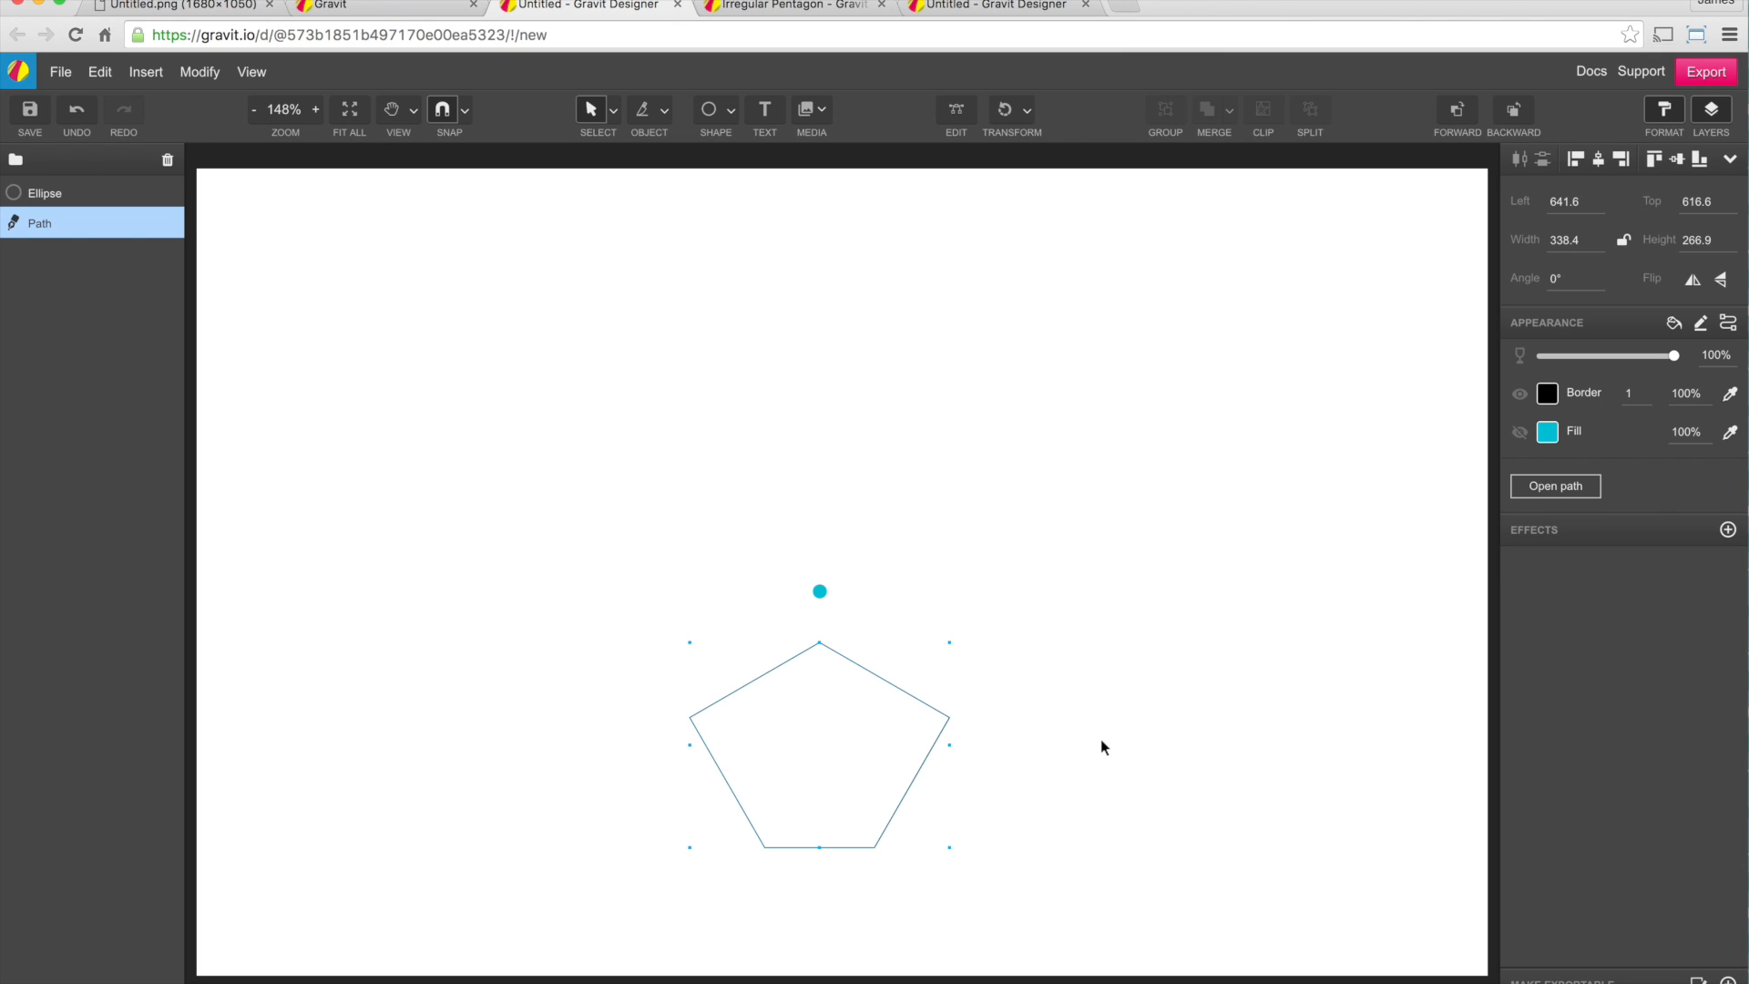
pyautogui.press('super+d')
pyautogui.click(1005, 111)
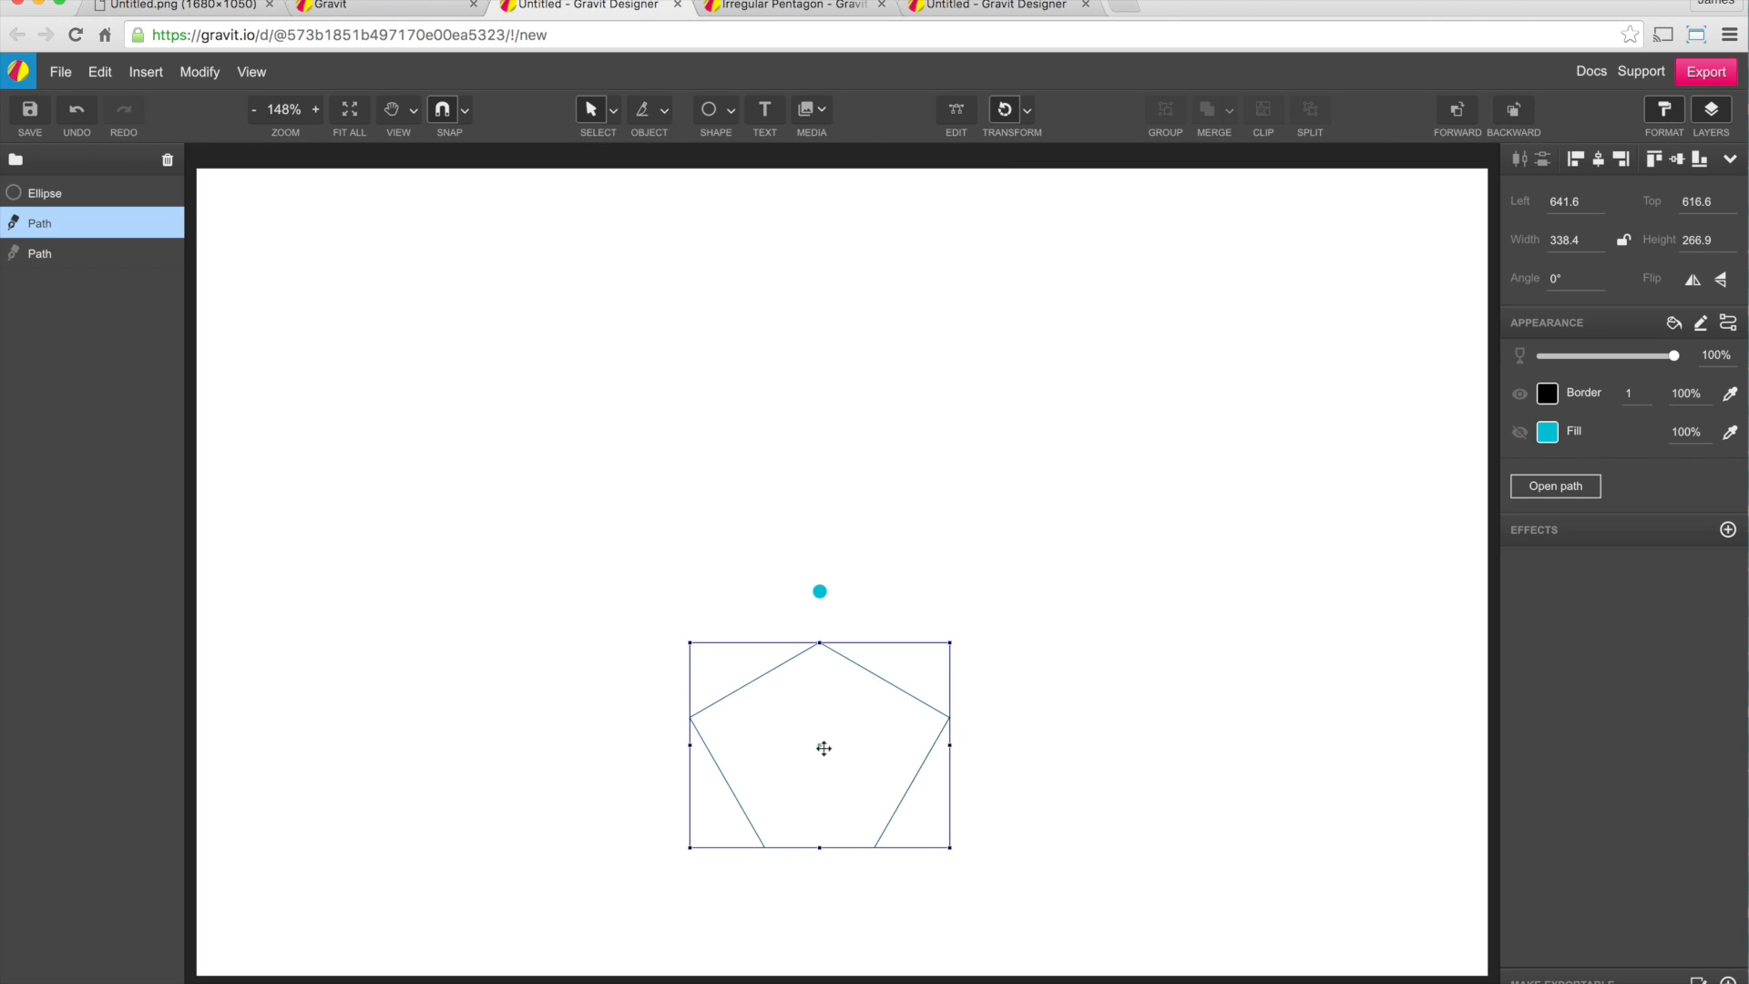
pyautogui.moveTo(963, 630); pyautogui.dragTo(944, 674)
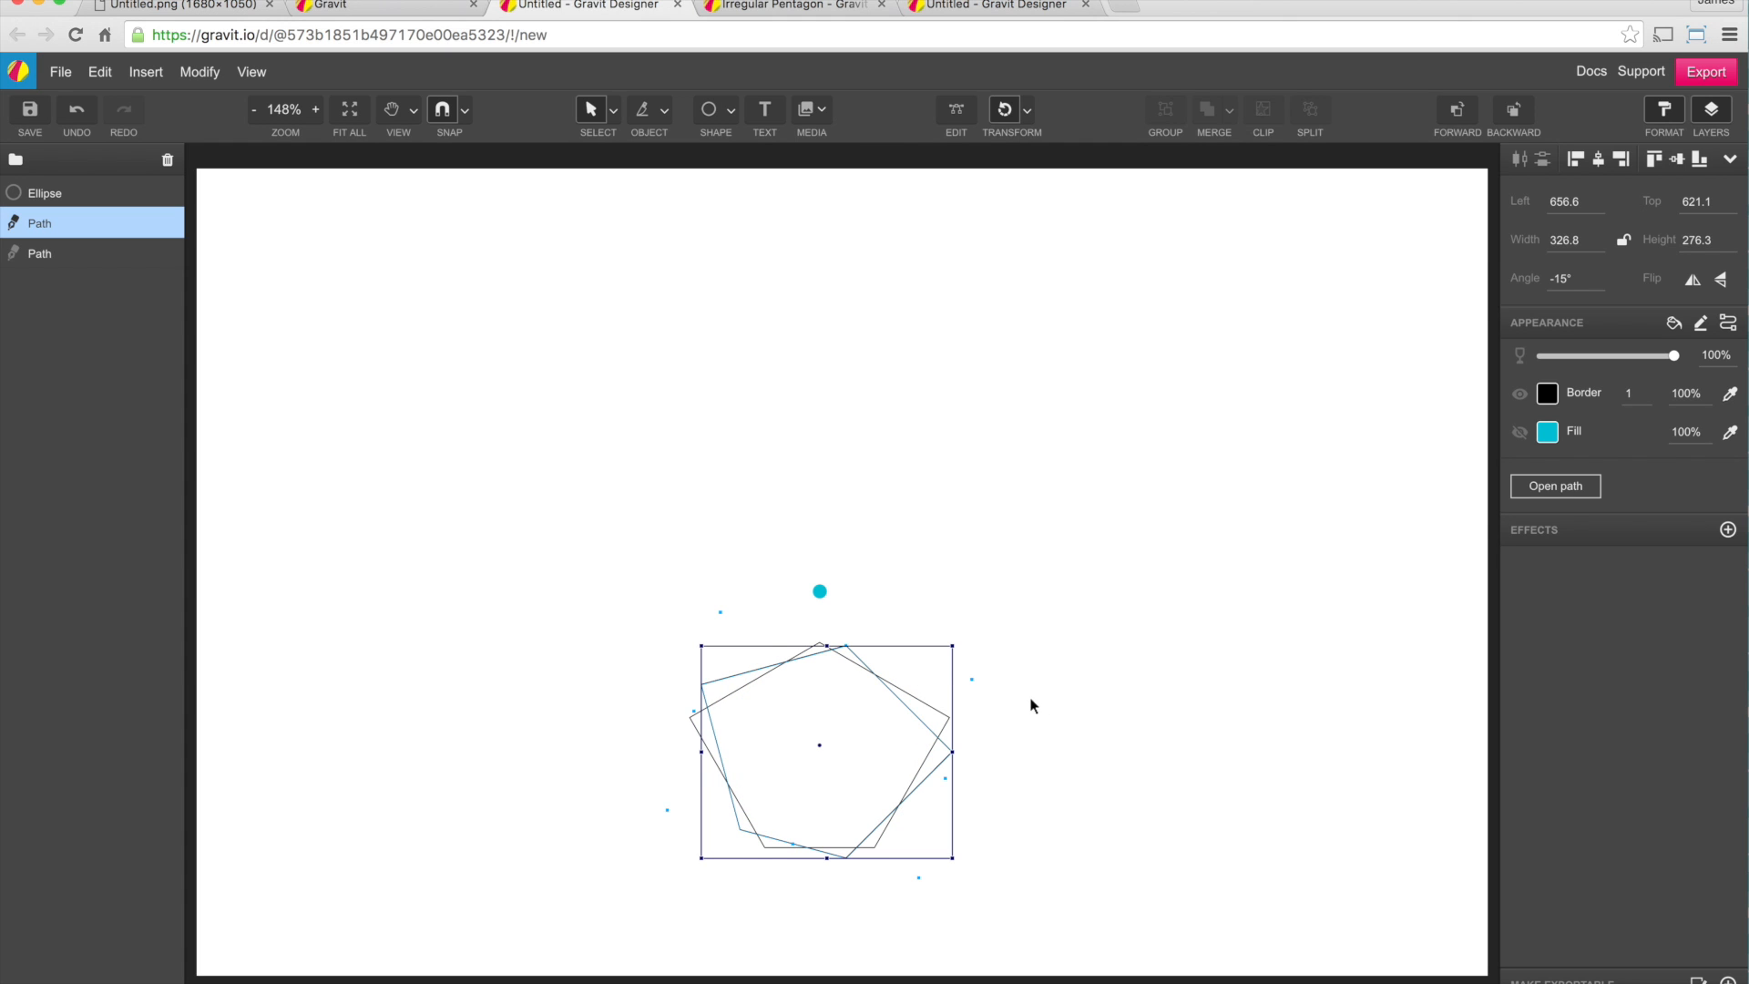
# Replace the pentagon copy's 15° rotation with a 60° counterclockwise rotation about the centre of the small circle
pyautogui.hotkey('ctrl', 'z')
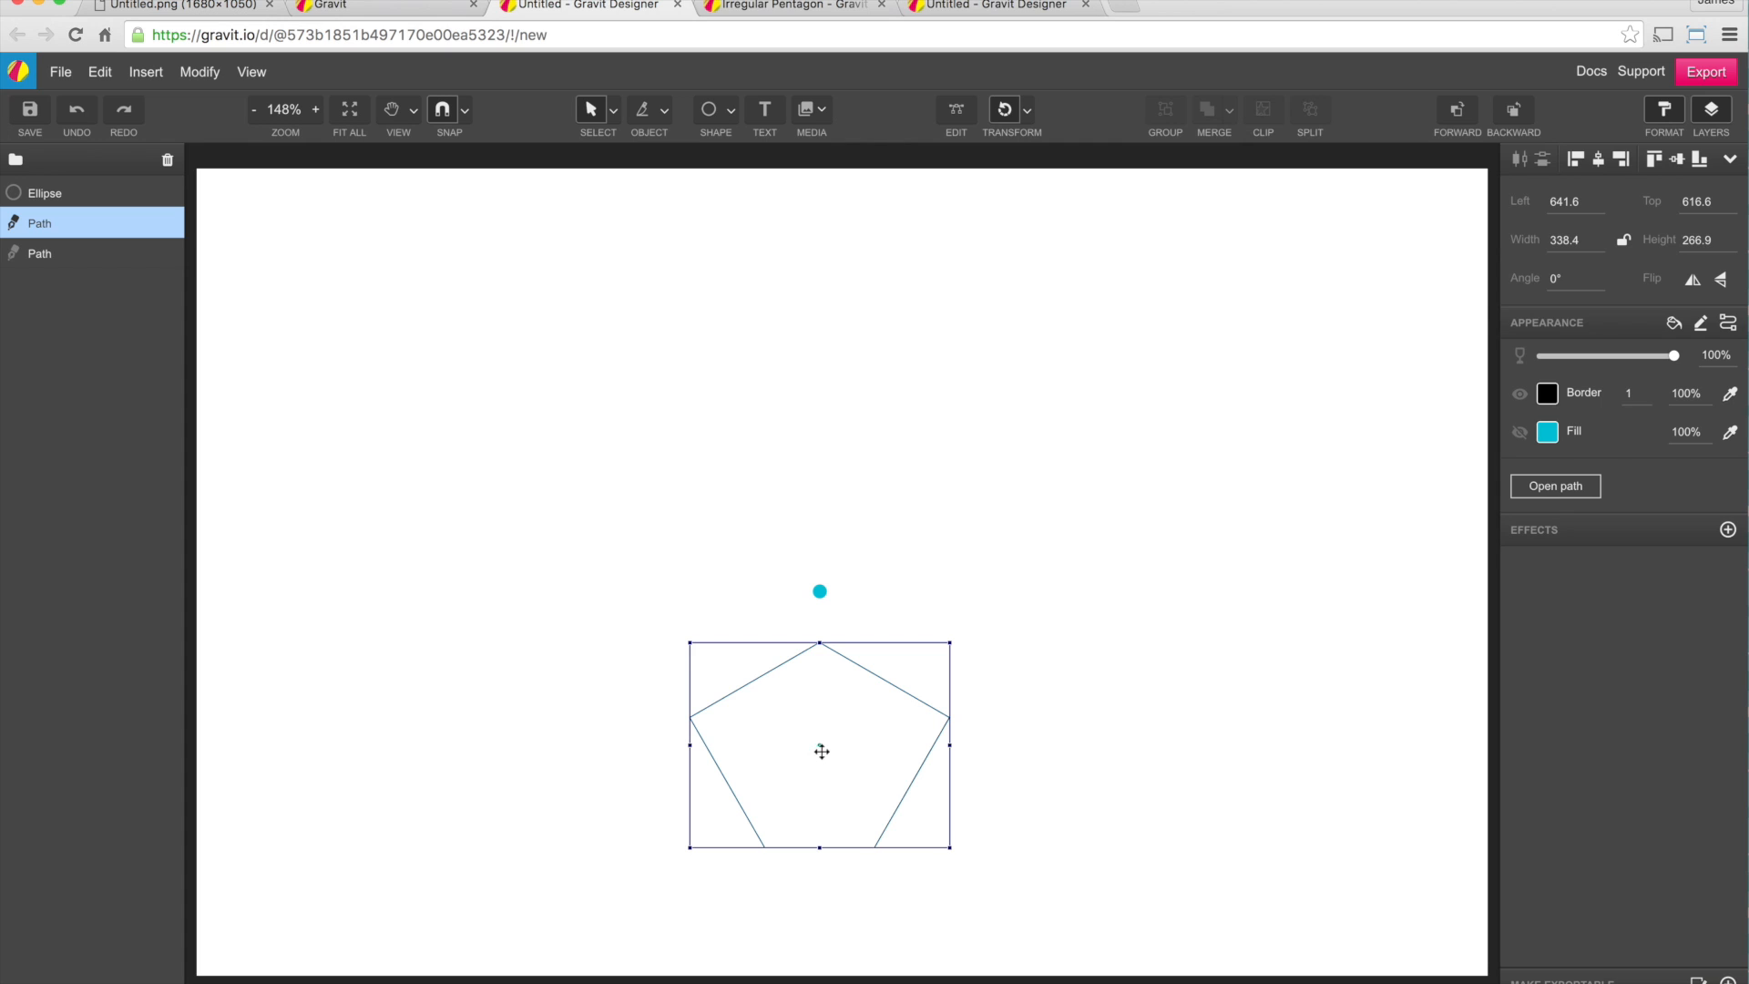
pyautogui.moveTo(820, 749); pyautogui.dragTo(818, 592)
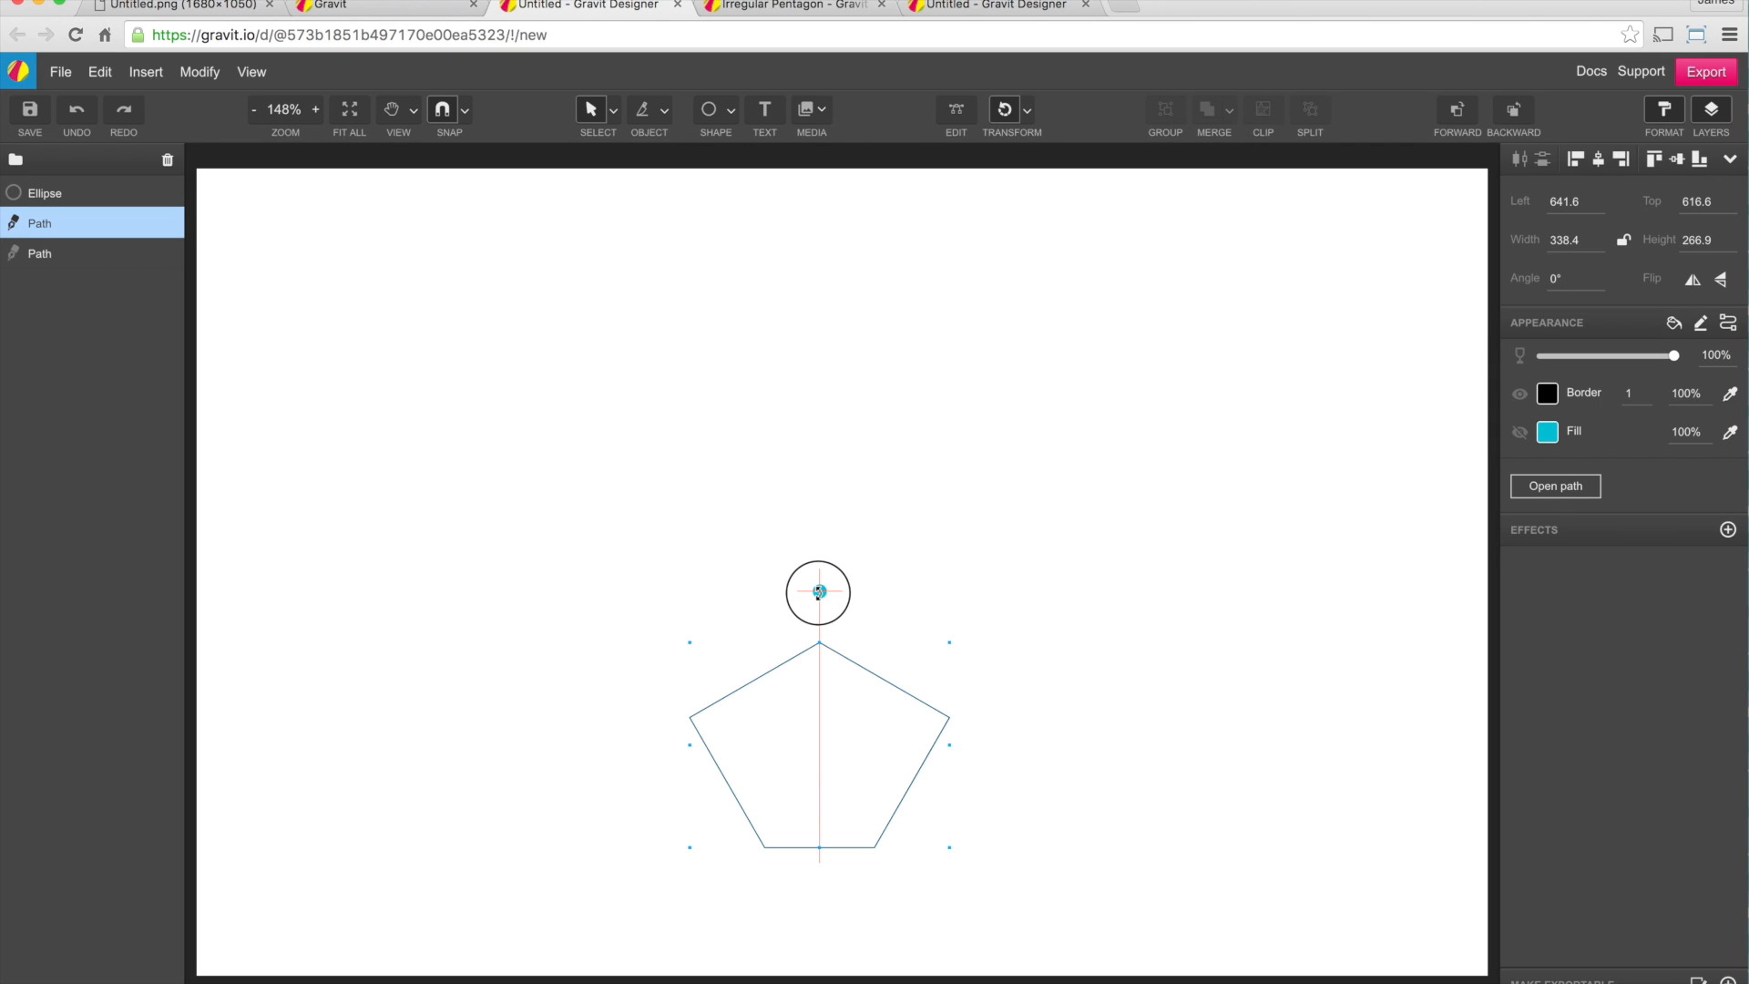
pyautogui.moveTo(818, 592); pyautogui.dragTo(818, 592)
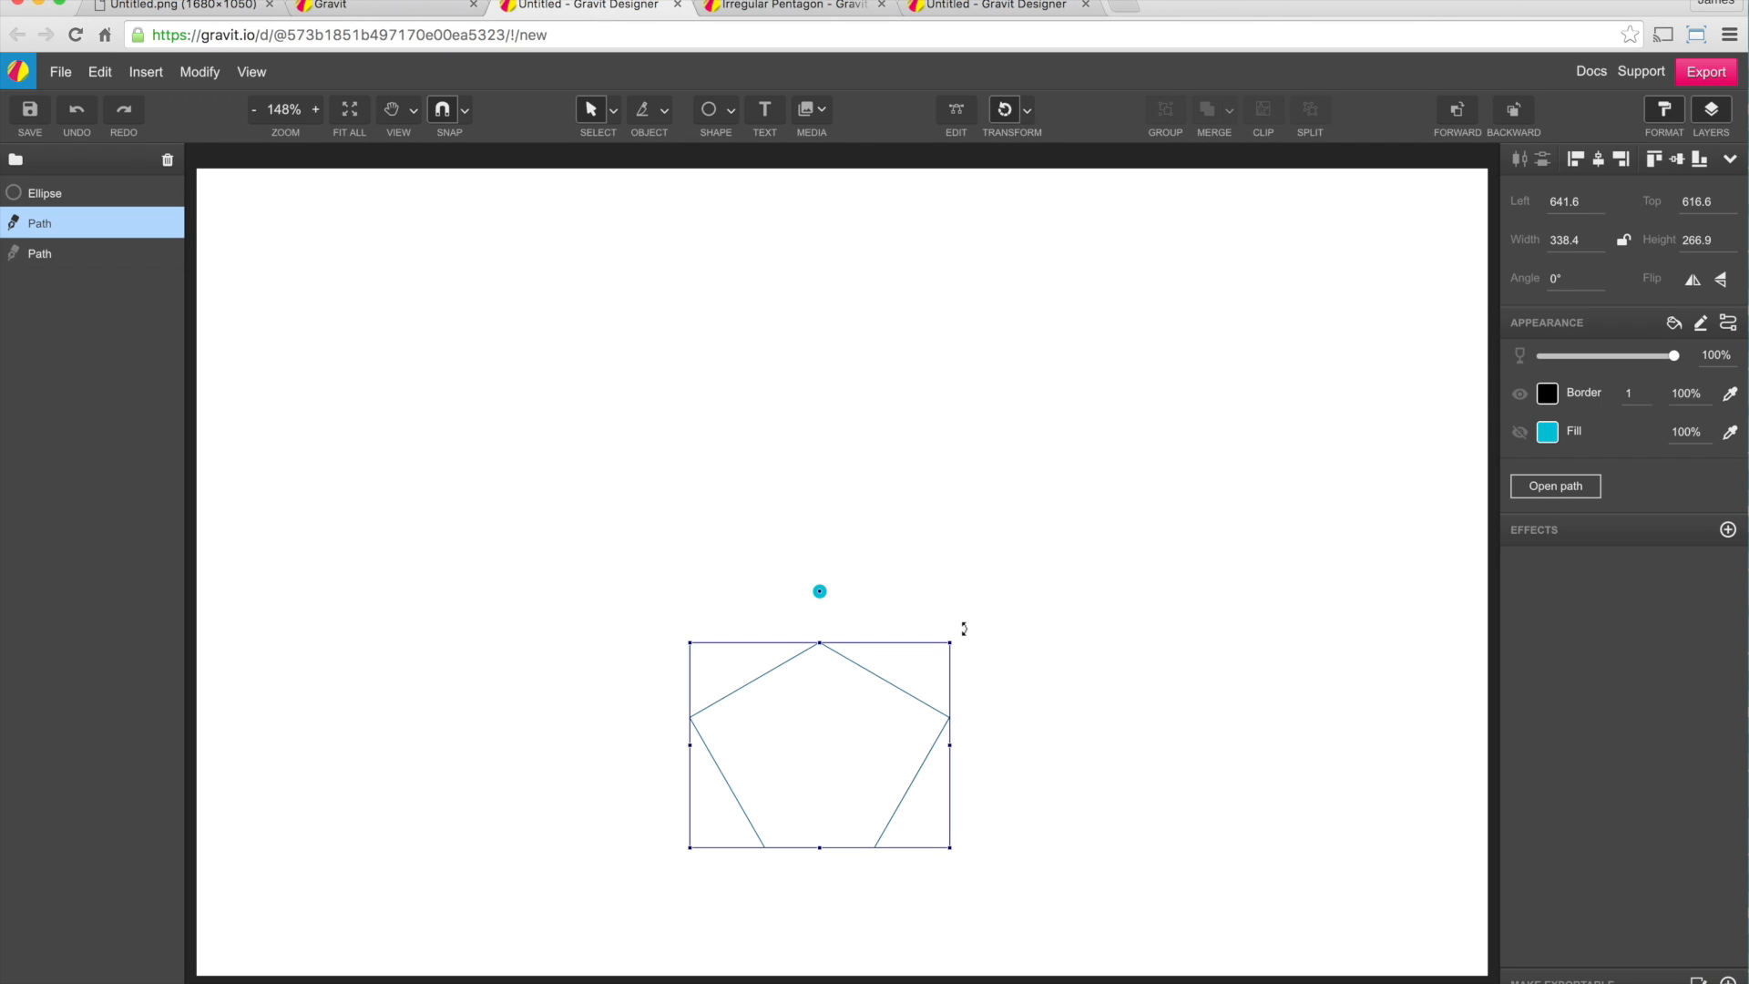
pyautogui.moveTo(977, 632); pyautogui.dragTo(1015, 410)
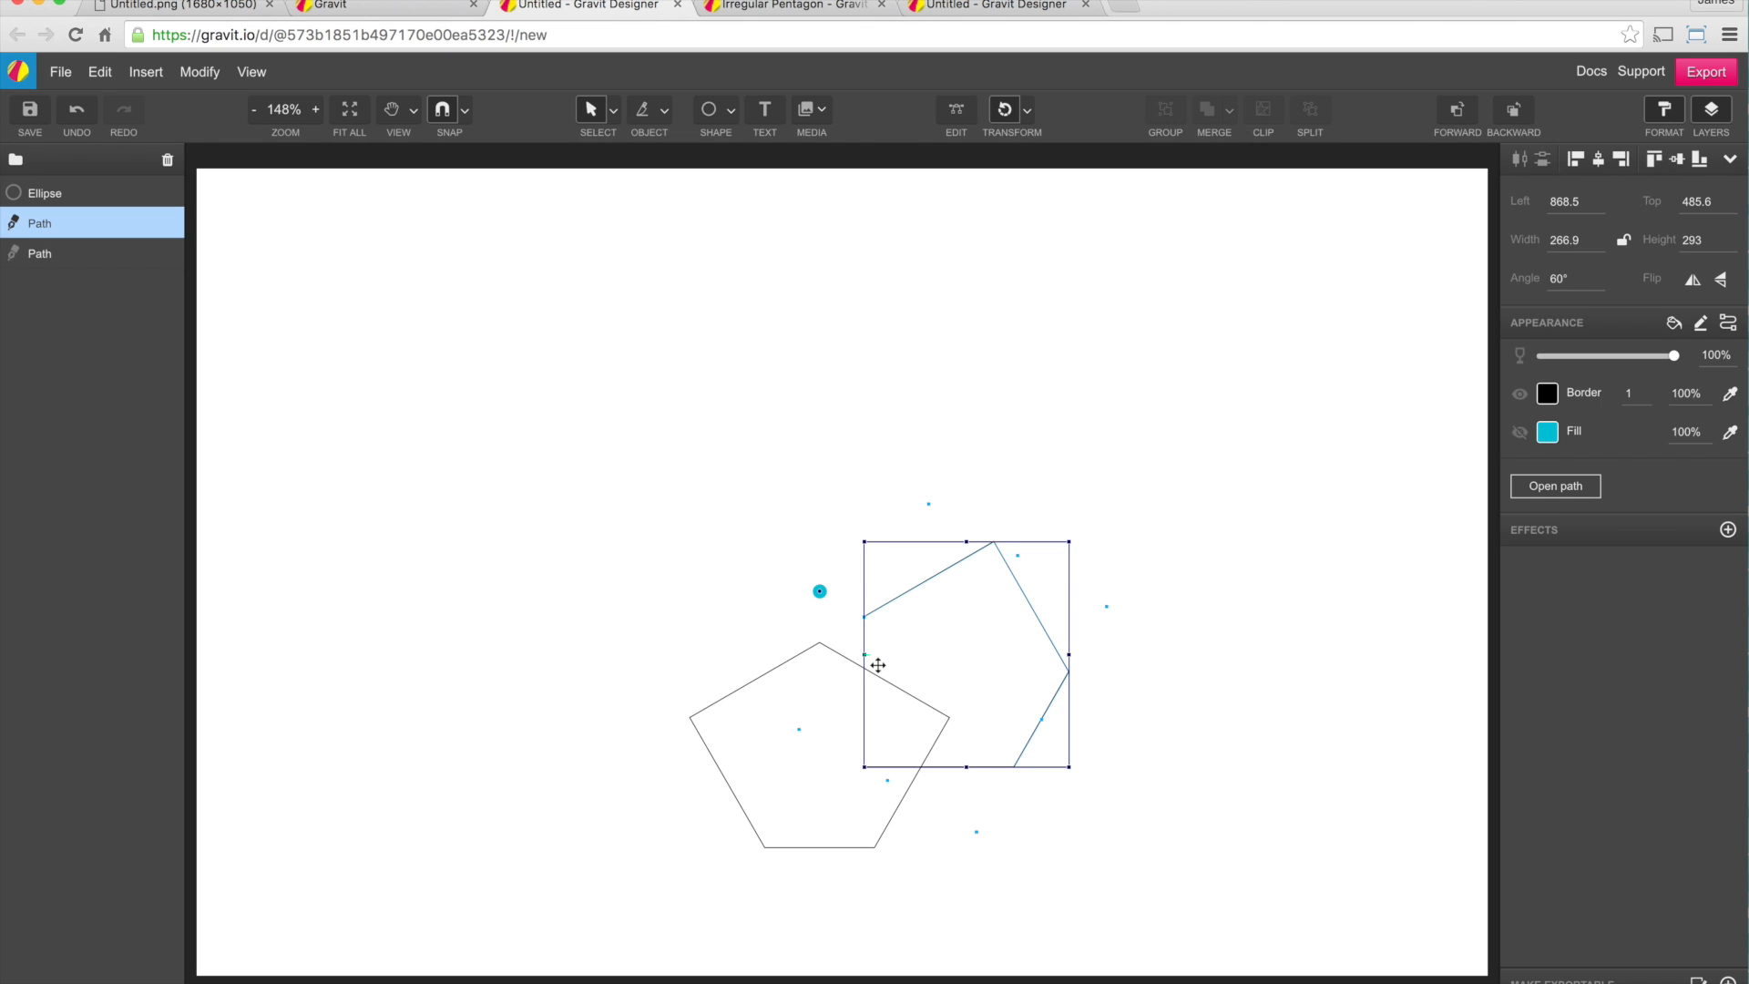
# Duplicate the rotated pentagon and turn the copy another 60° counterclockwise about the small circle, to an angle of 120°
pyautogui.press('super+d')
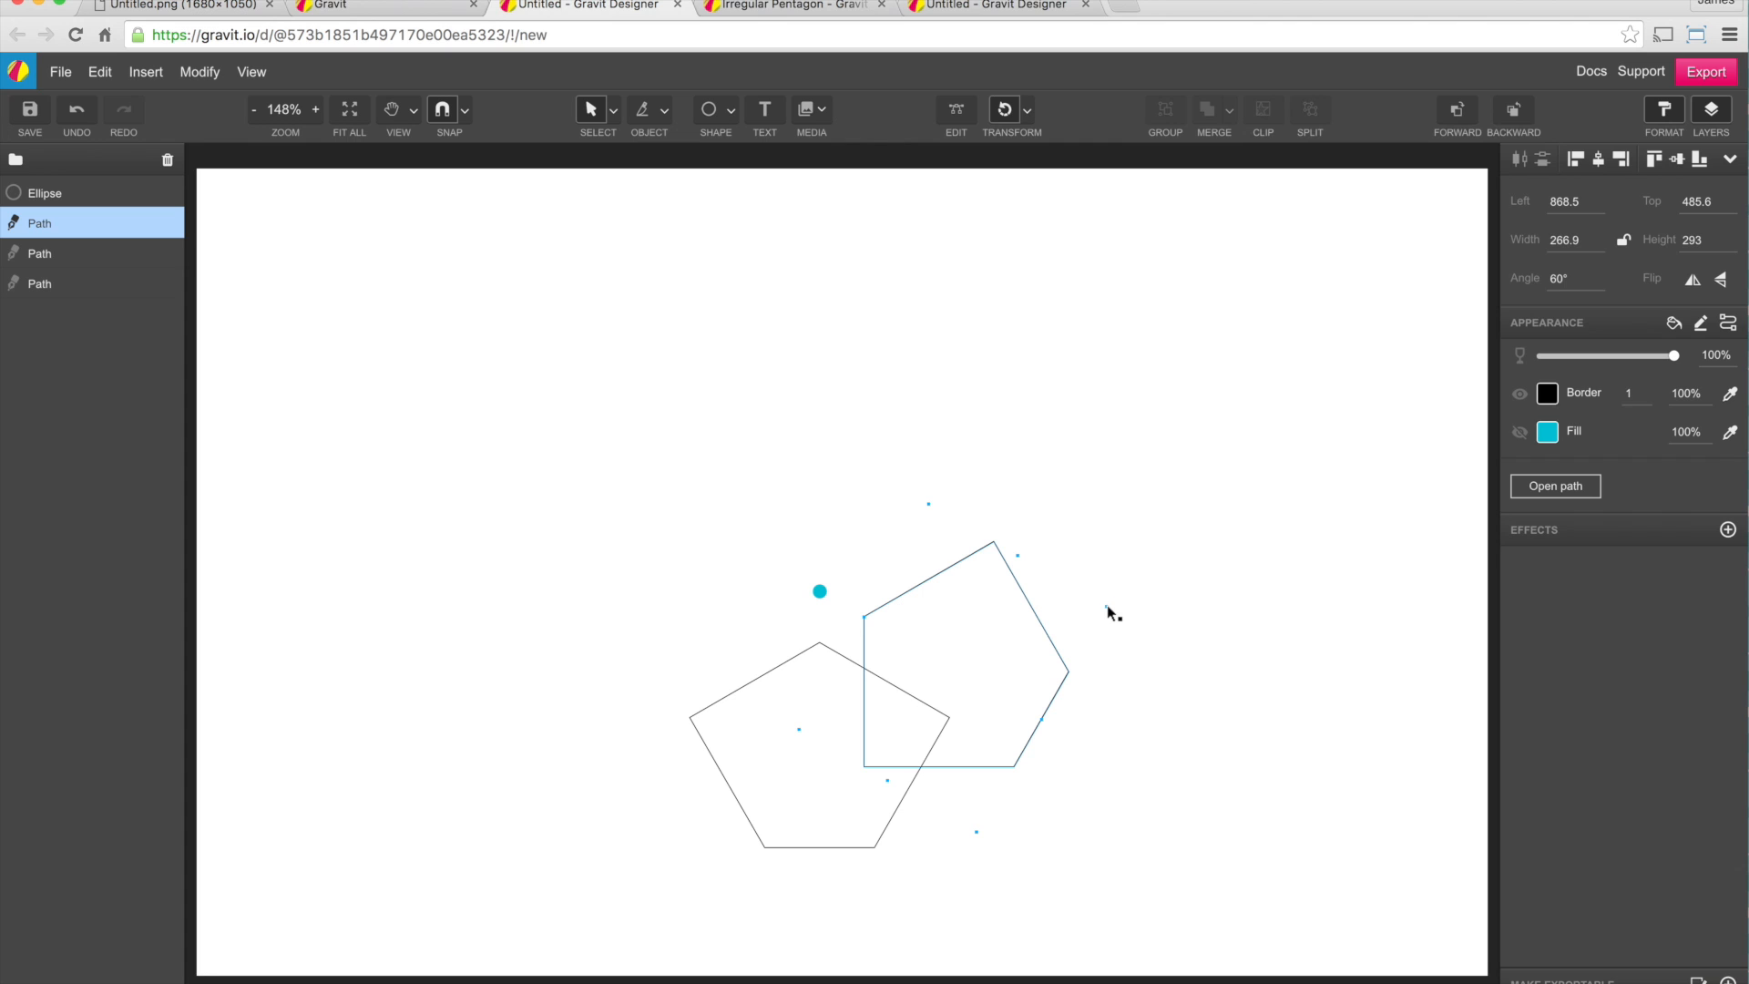
pyautogui.click(1005, 111)
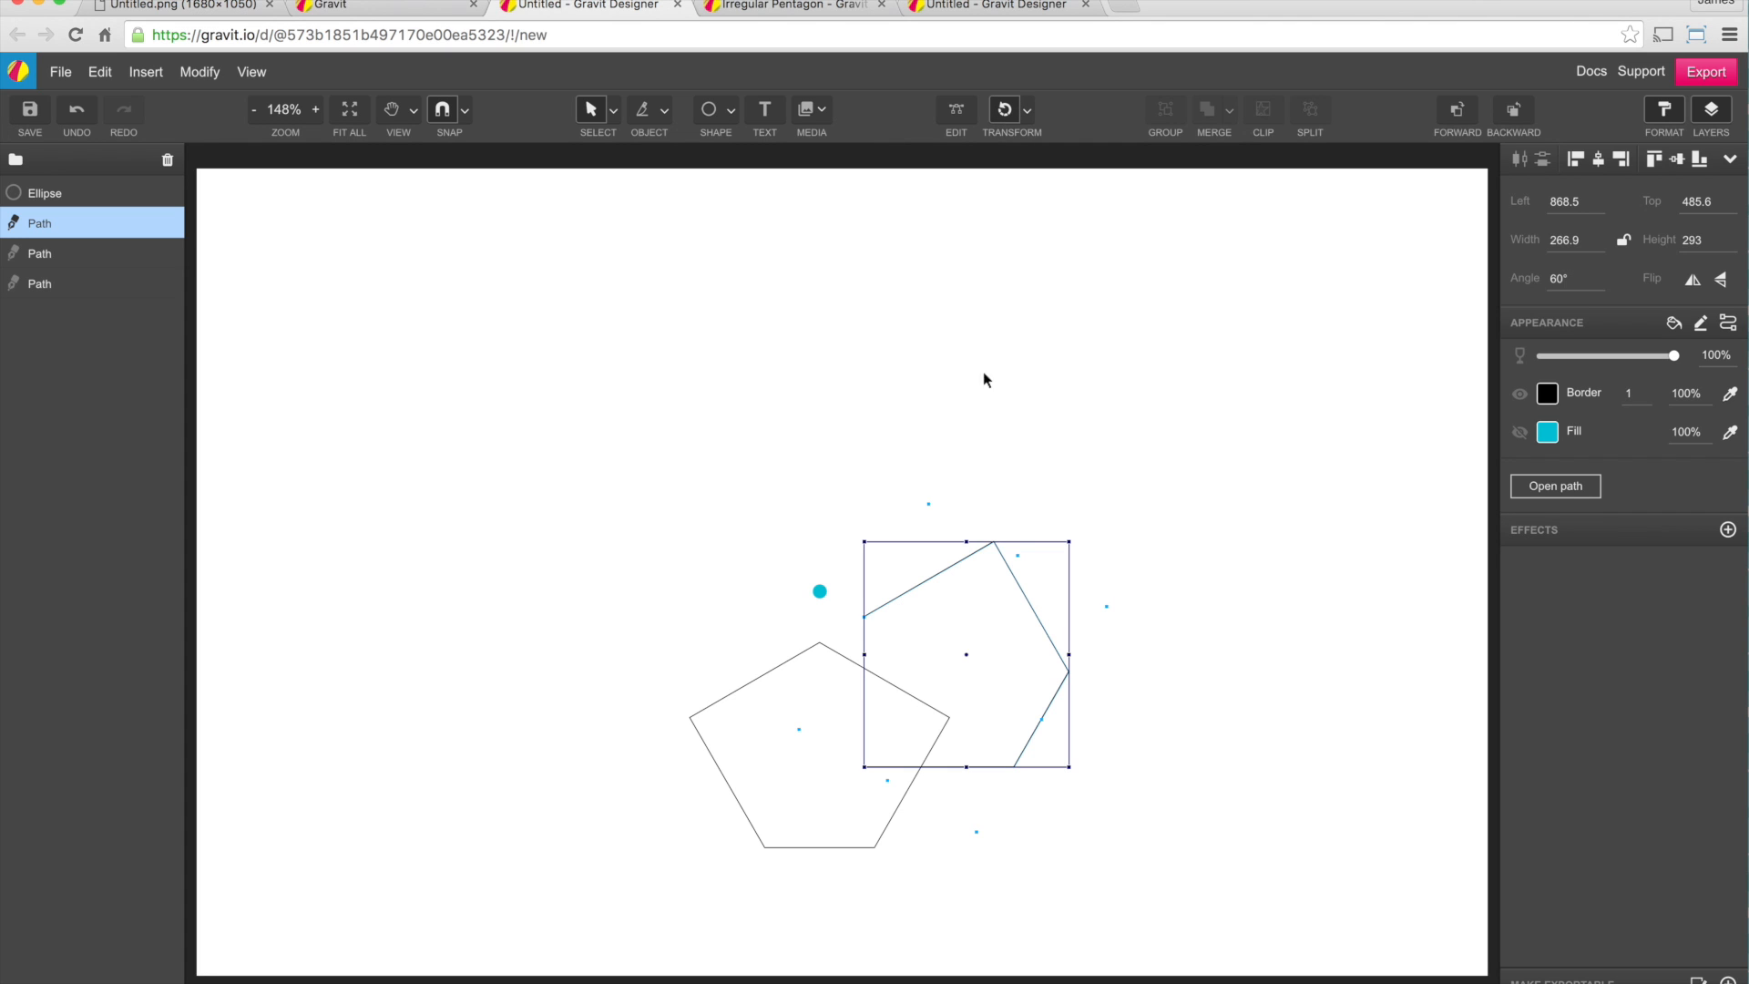
pyautogui.moveTo(926, 647); pyautogui.dragTo(820, 591)
pyautogui.moveTo(1076, 527); pyautogui.dragTo(926, 301)
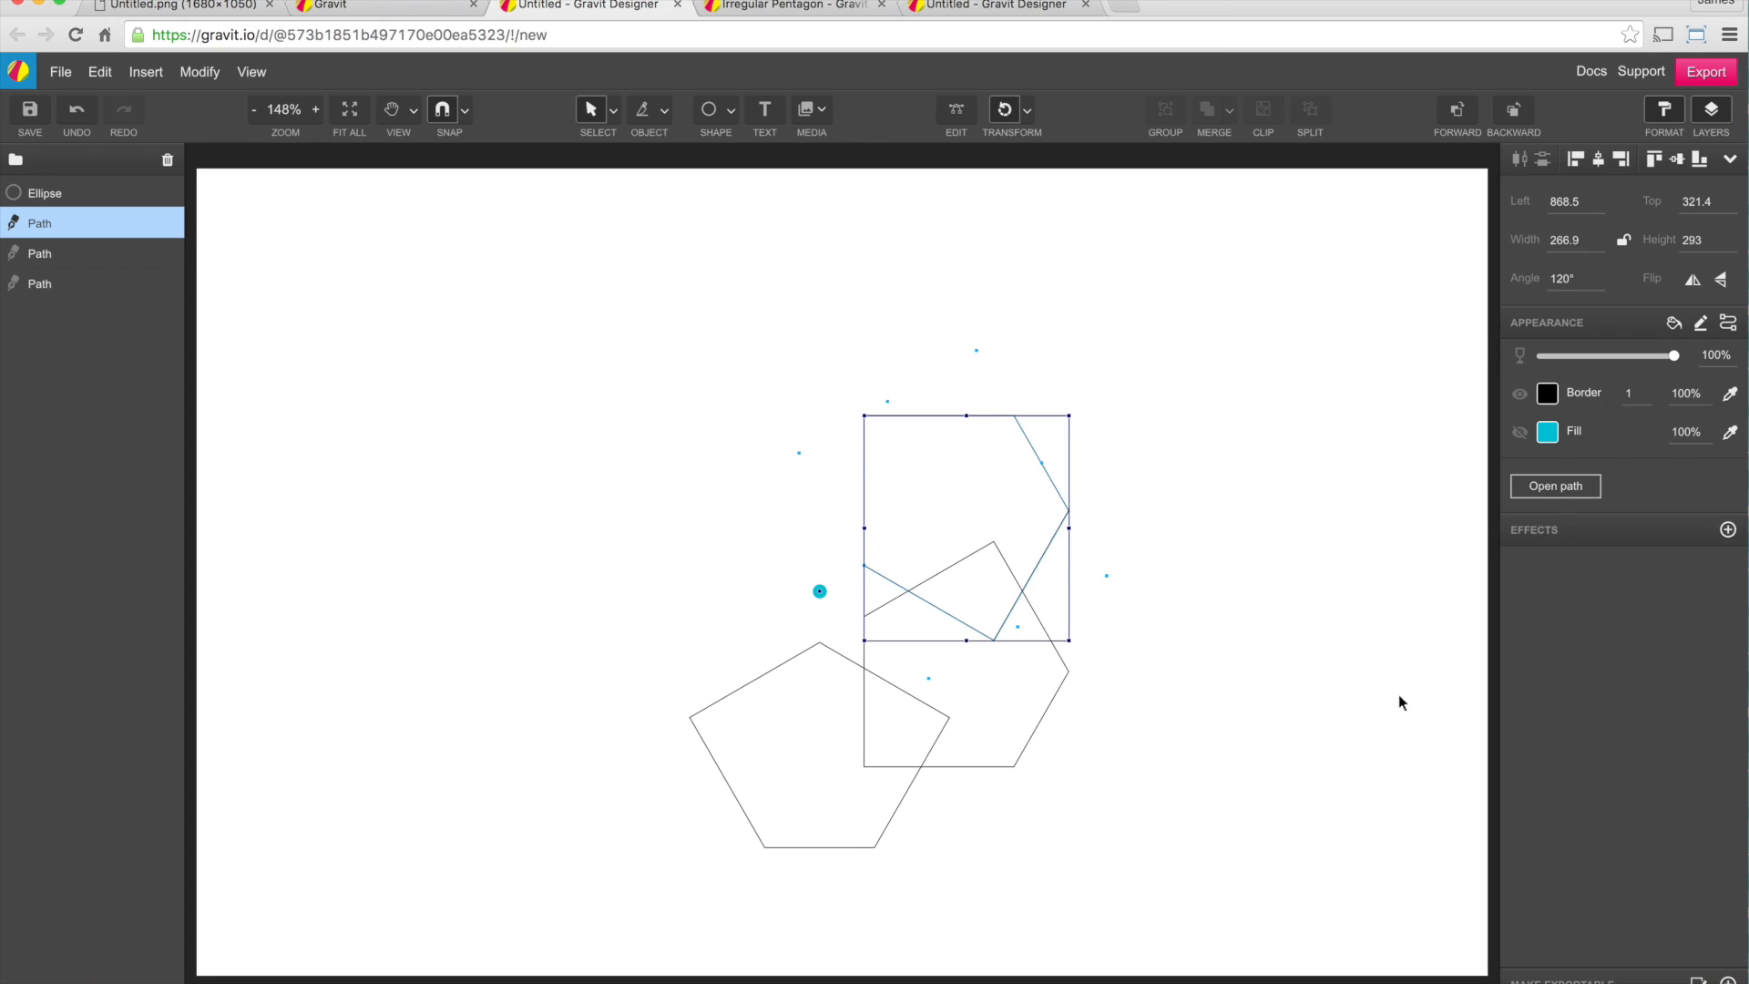
# Duplicate the 120° pentagon and rotate the copy about the small circle to 180°, directly opposite the original pentagon
pyautogui.press('super+d')
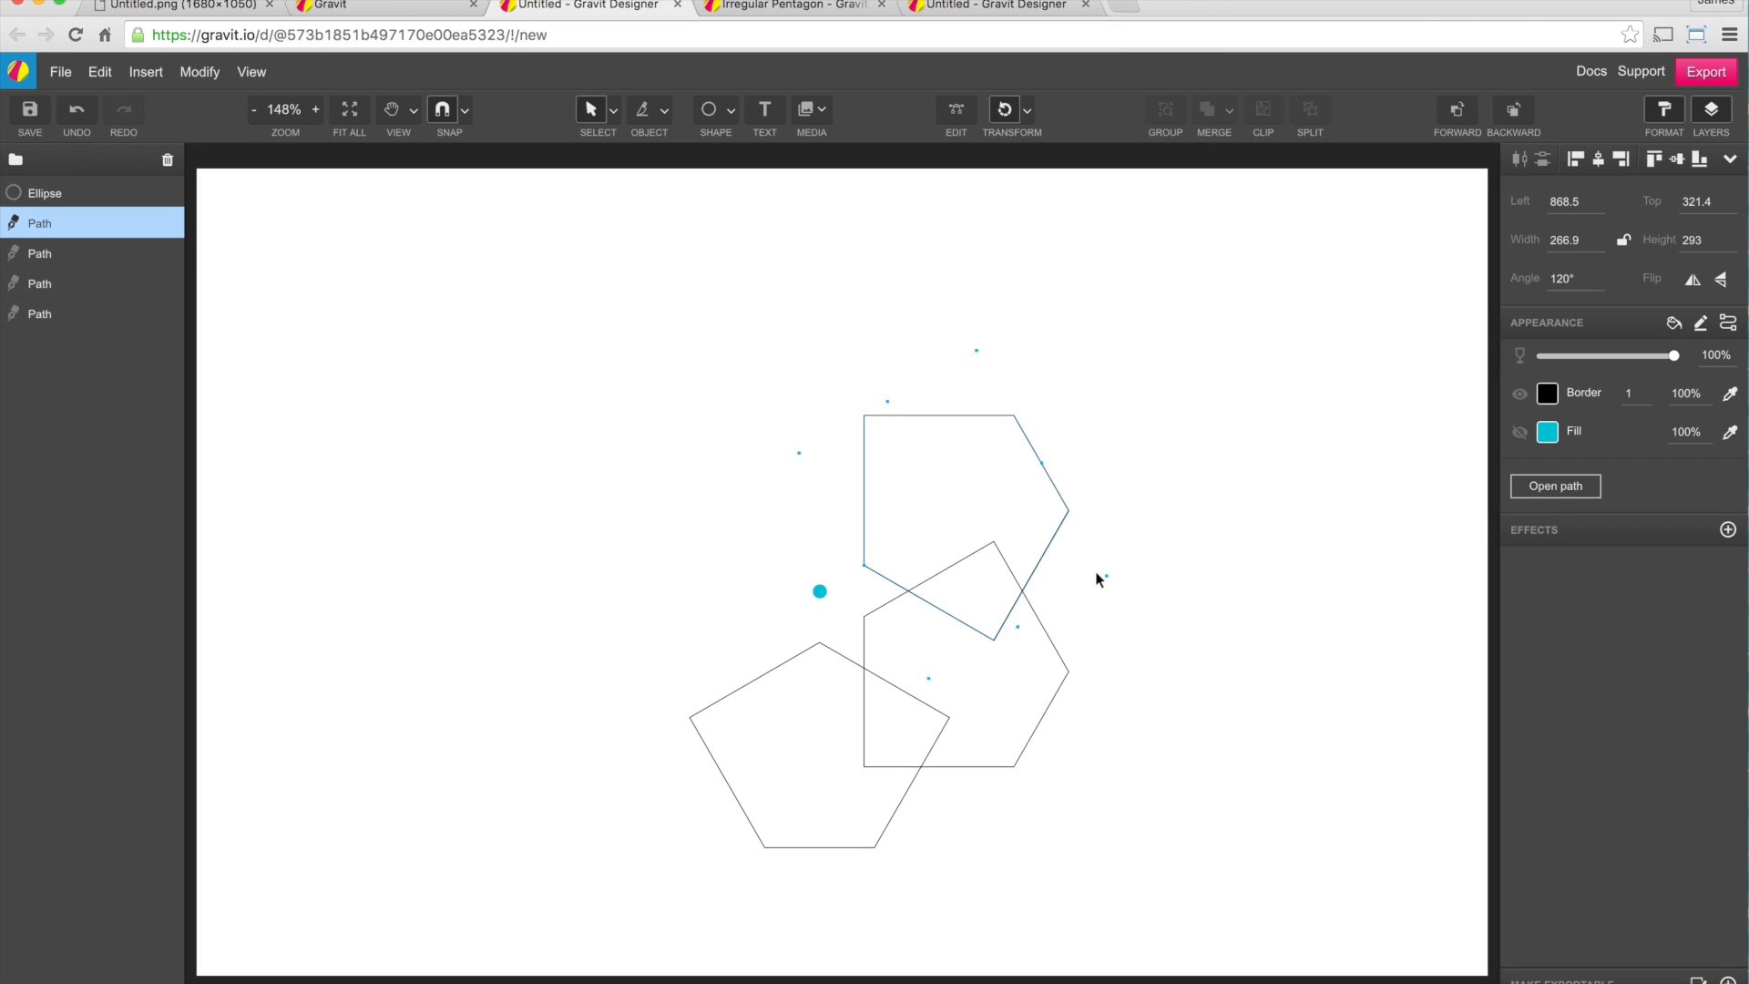
pyautogui.click(1006, 110)
pyautogui.click(1006, 109)
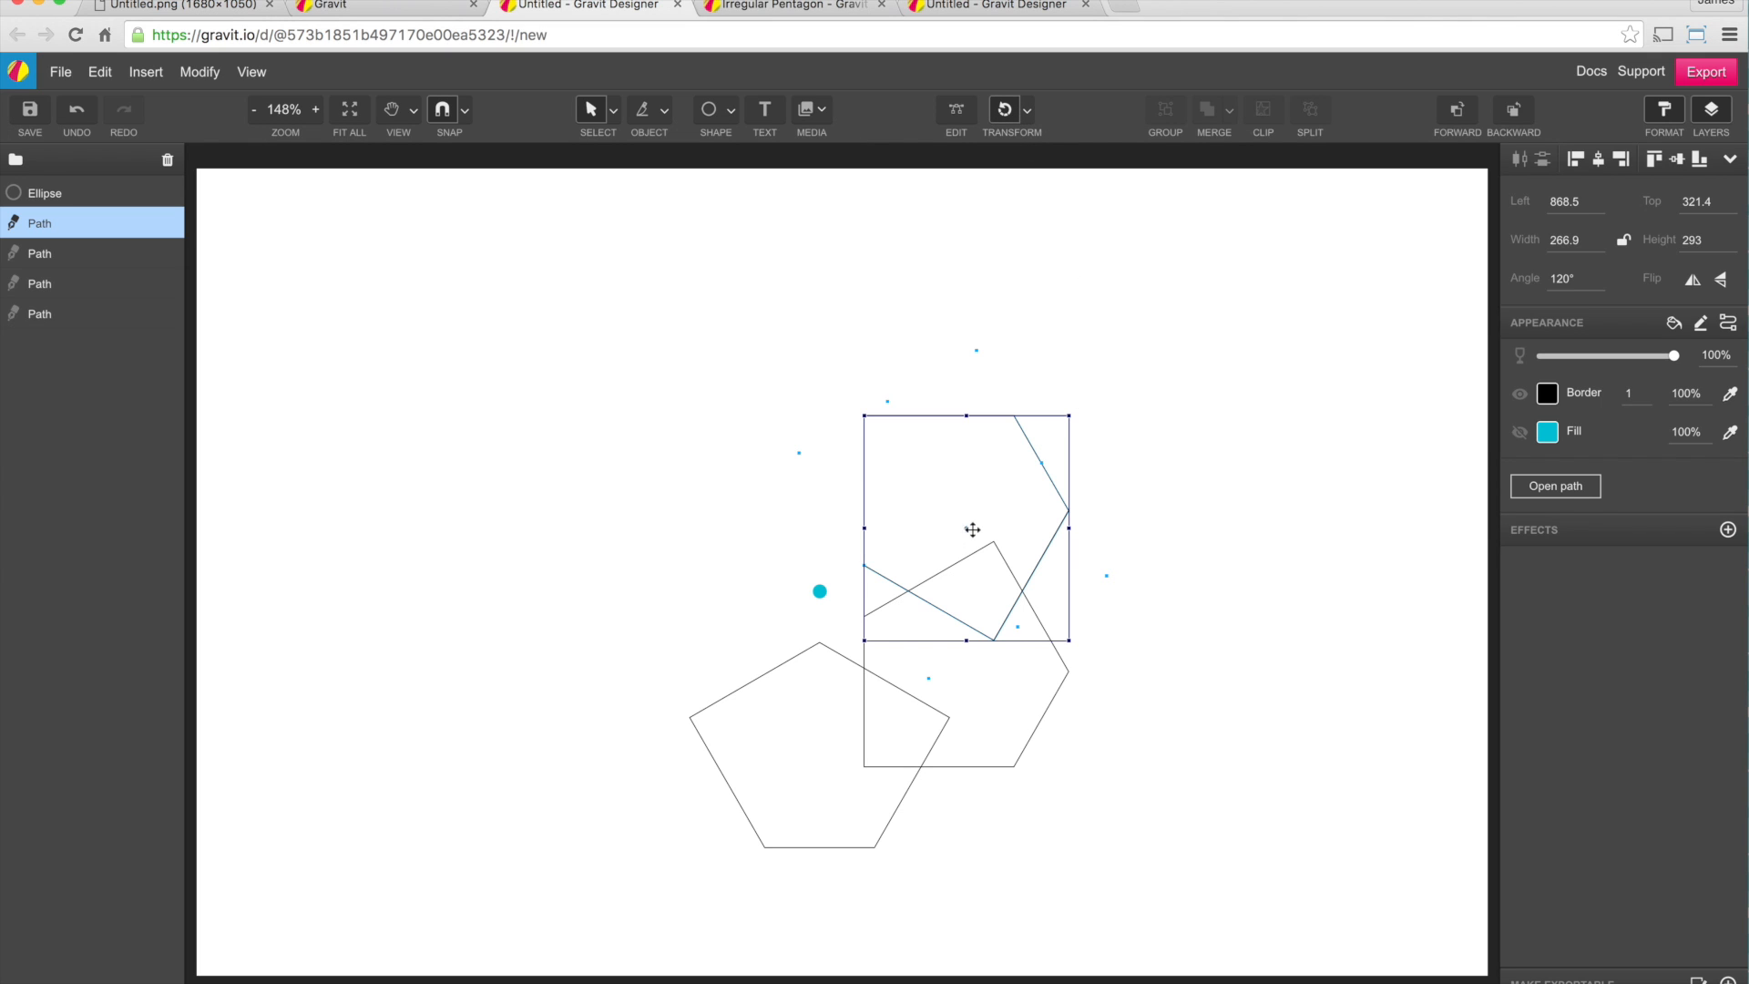
pyautogui.moveTo(966, 528); pyautogui.dragTo(819, 591)
pyautogui.moveTo(1075, 401); pyautogui.dragTo(798, 302)
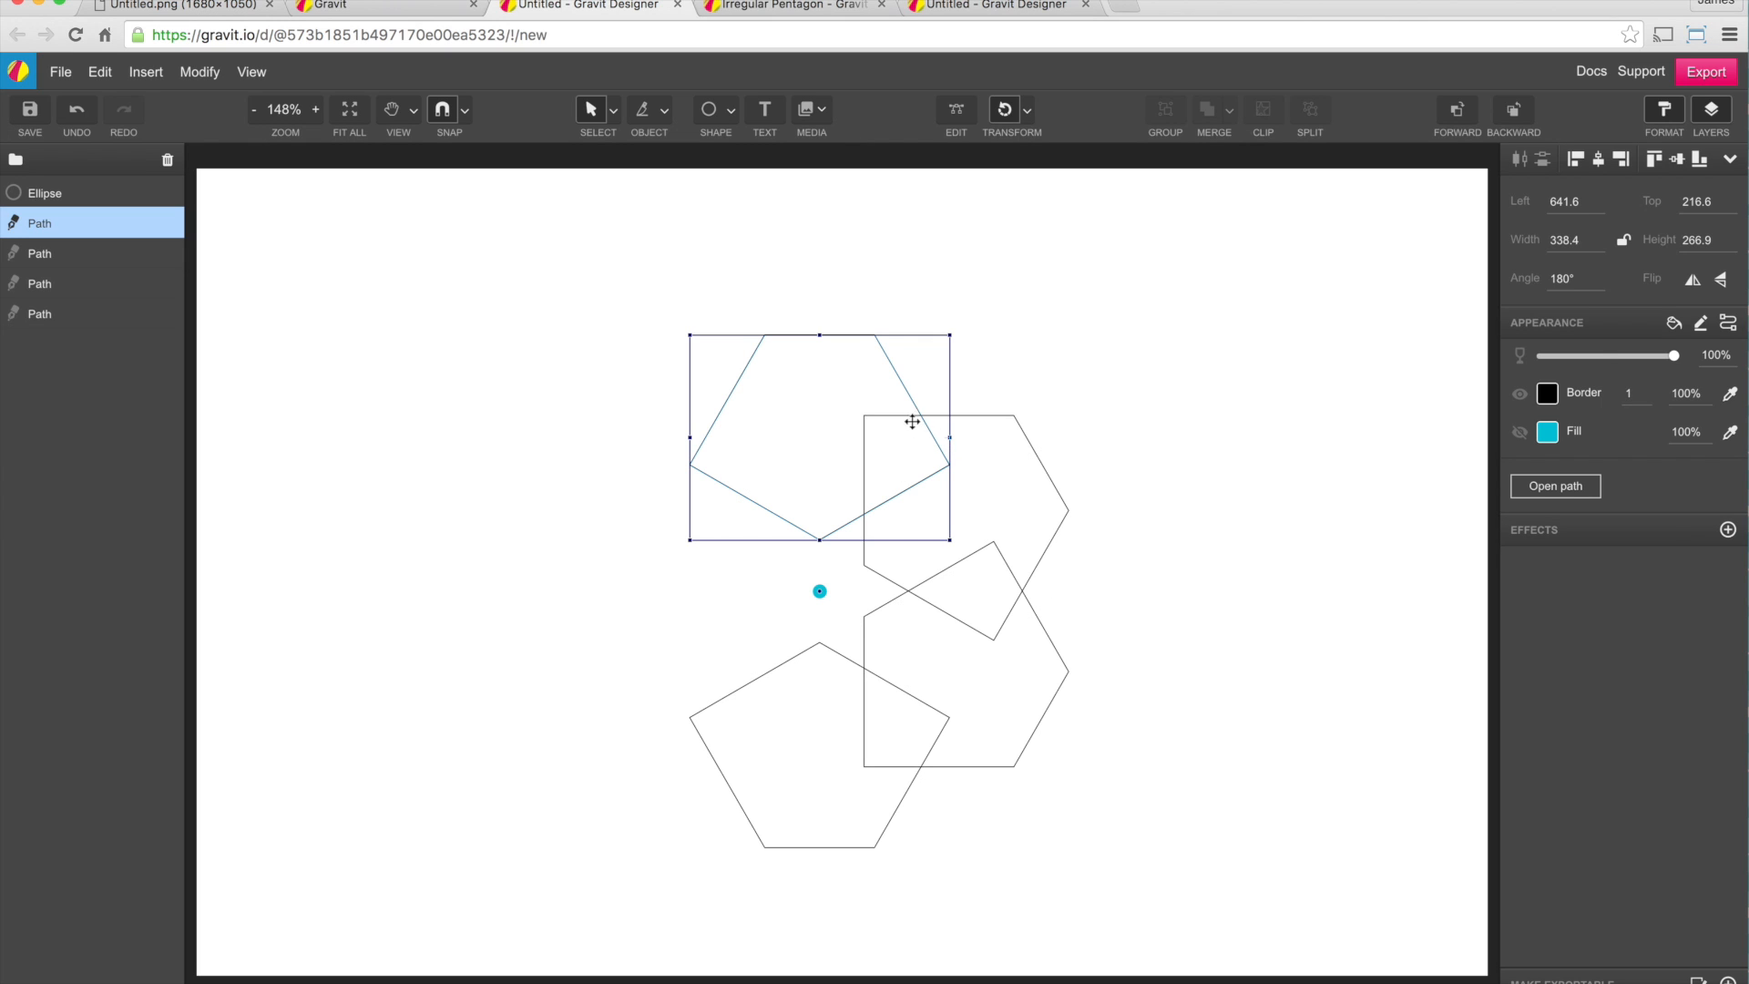
pyautogui.click(1046, 394)
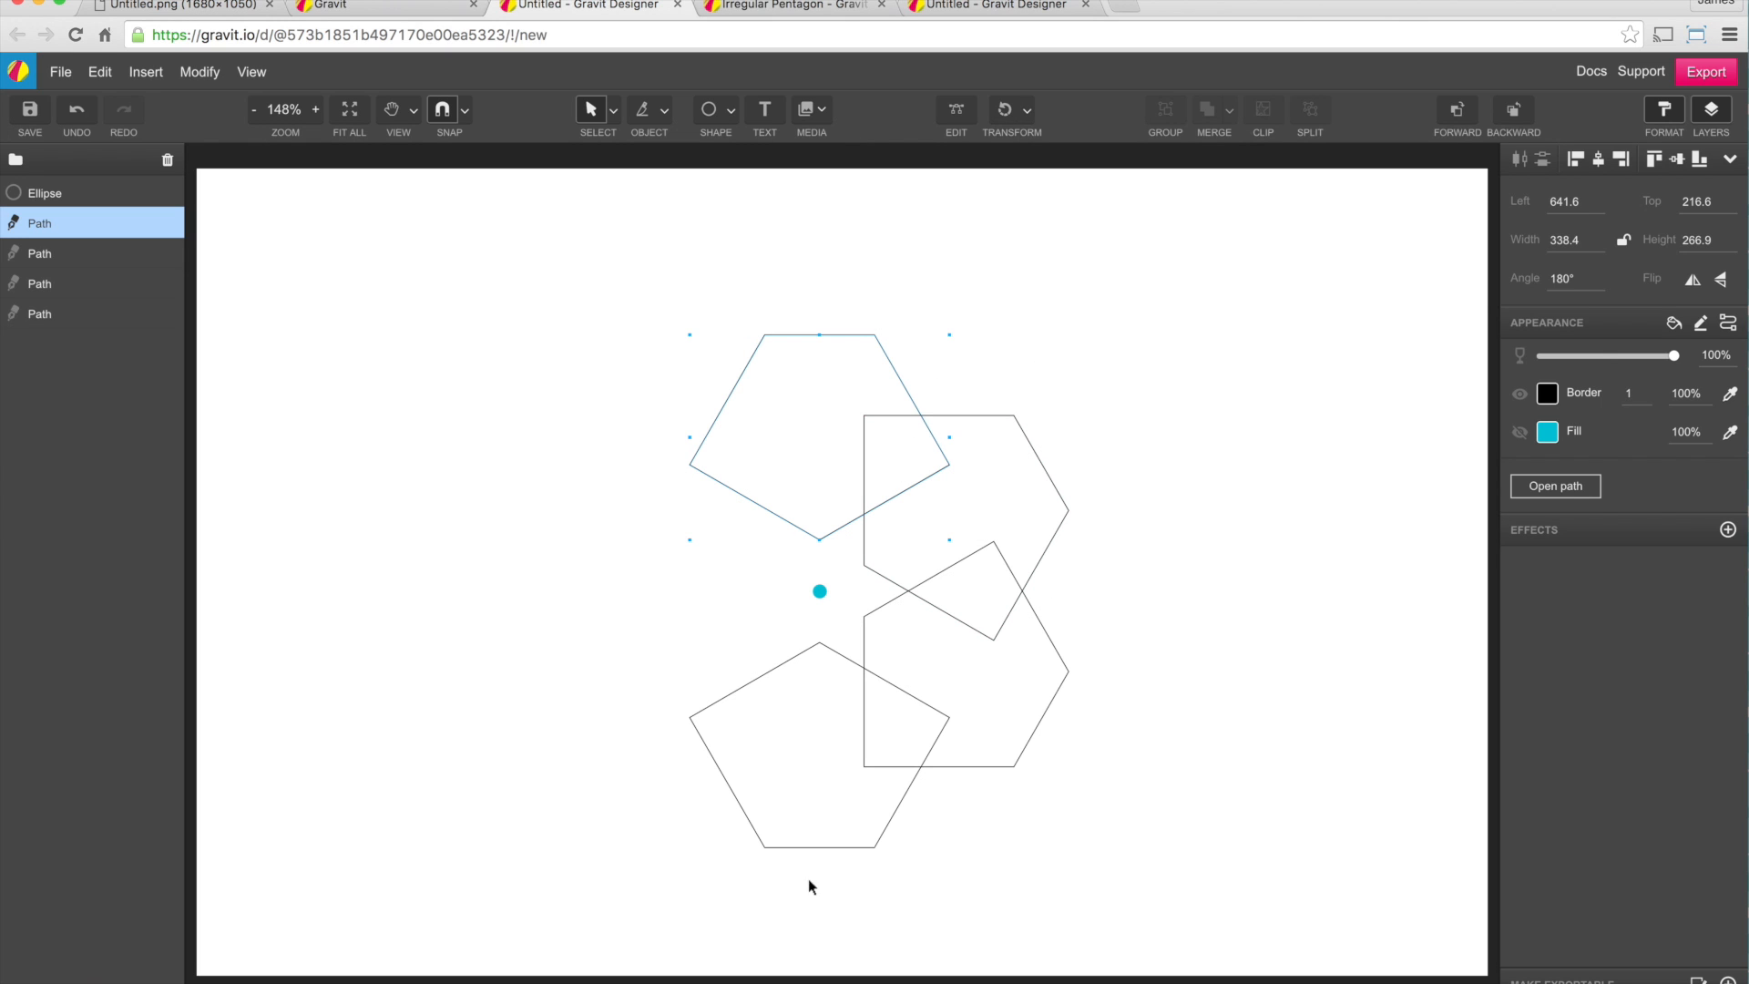
# Duplicate the 120° and 180° pentagons together and rotate the copies 120° counterclockwise about the small circle to complete the six-pentagon ring
pyautogui.moveTo(681, 289); pyautogui.dragTo(1053, 518)
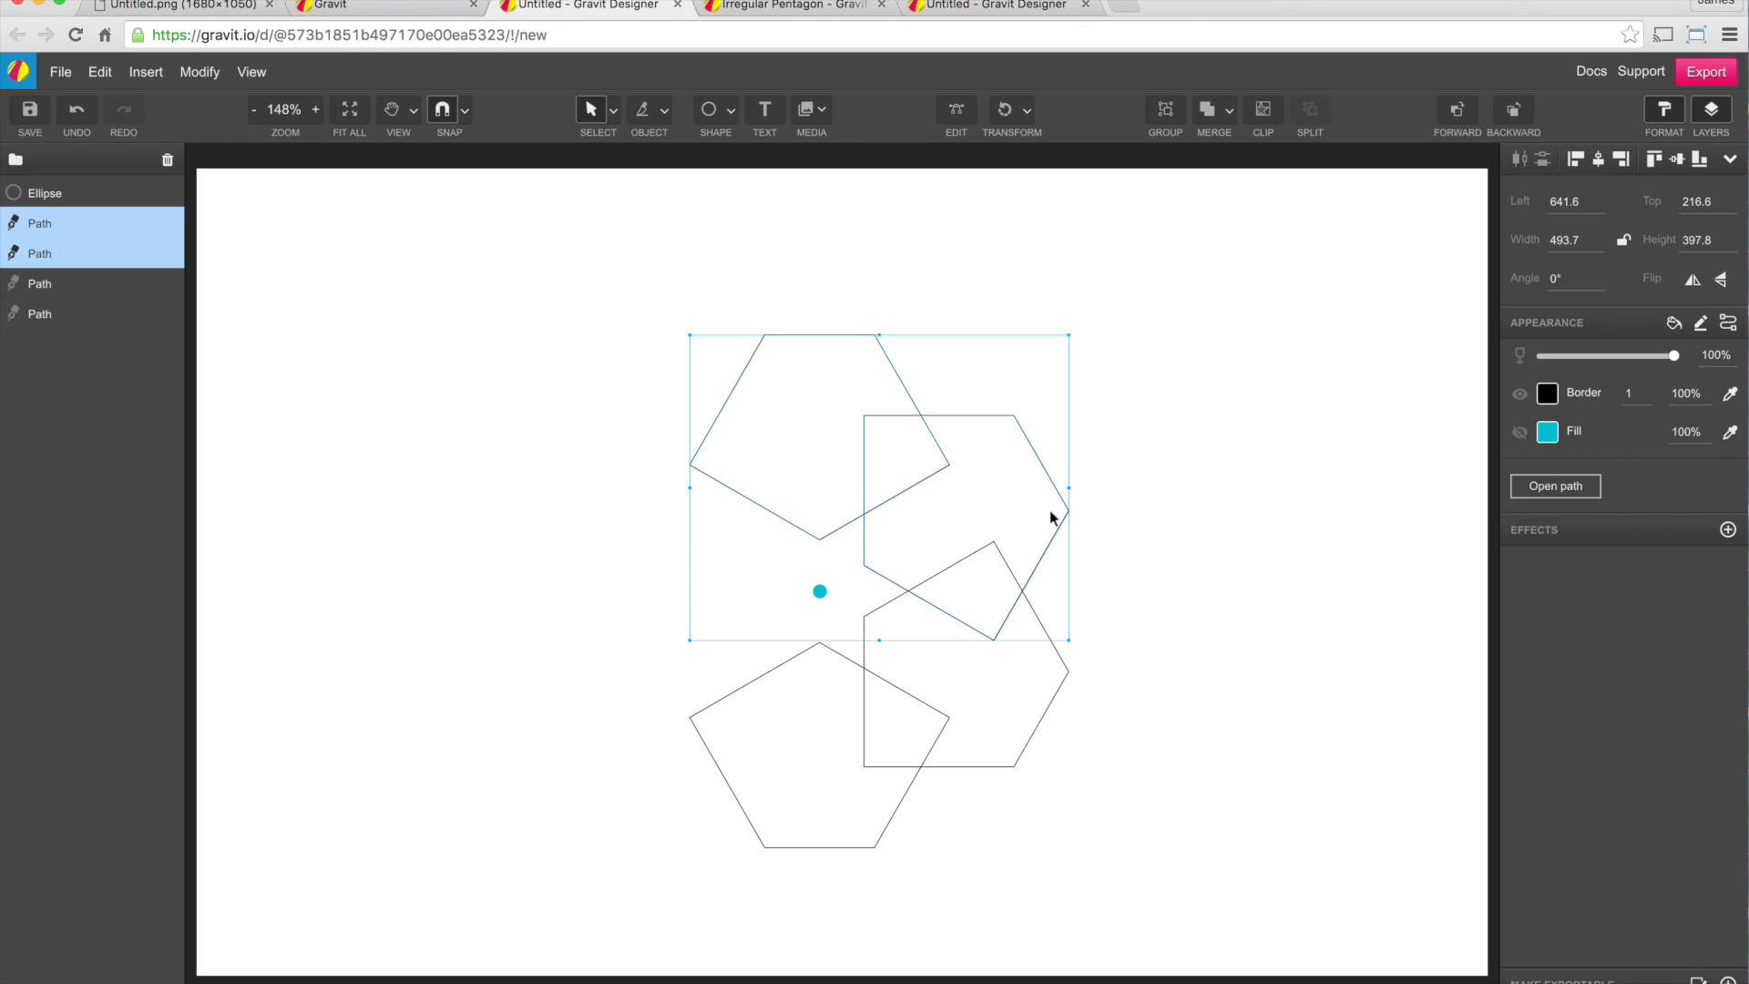
pyautogui.press('super+d')
pyautogui.click(1003, 112)
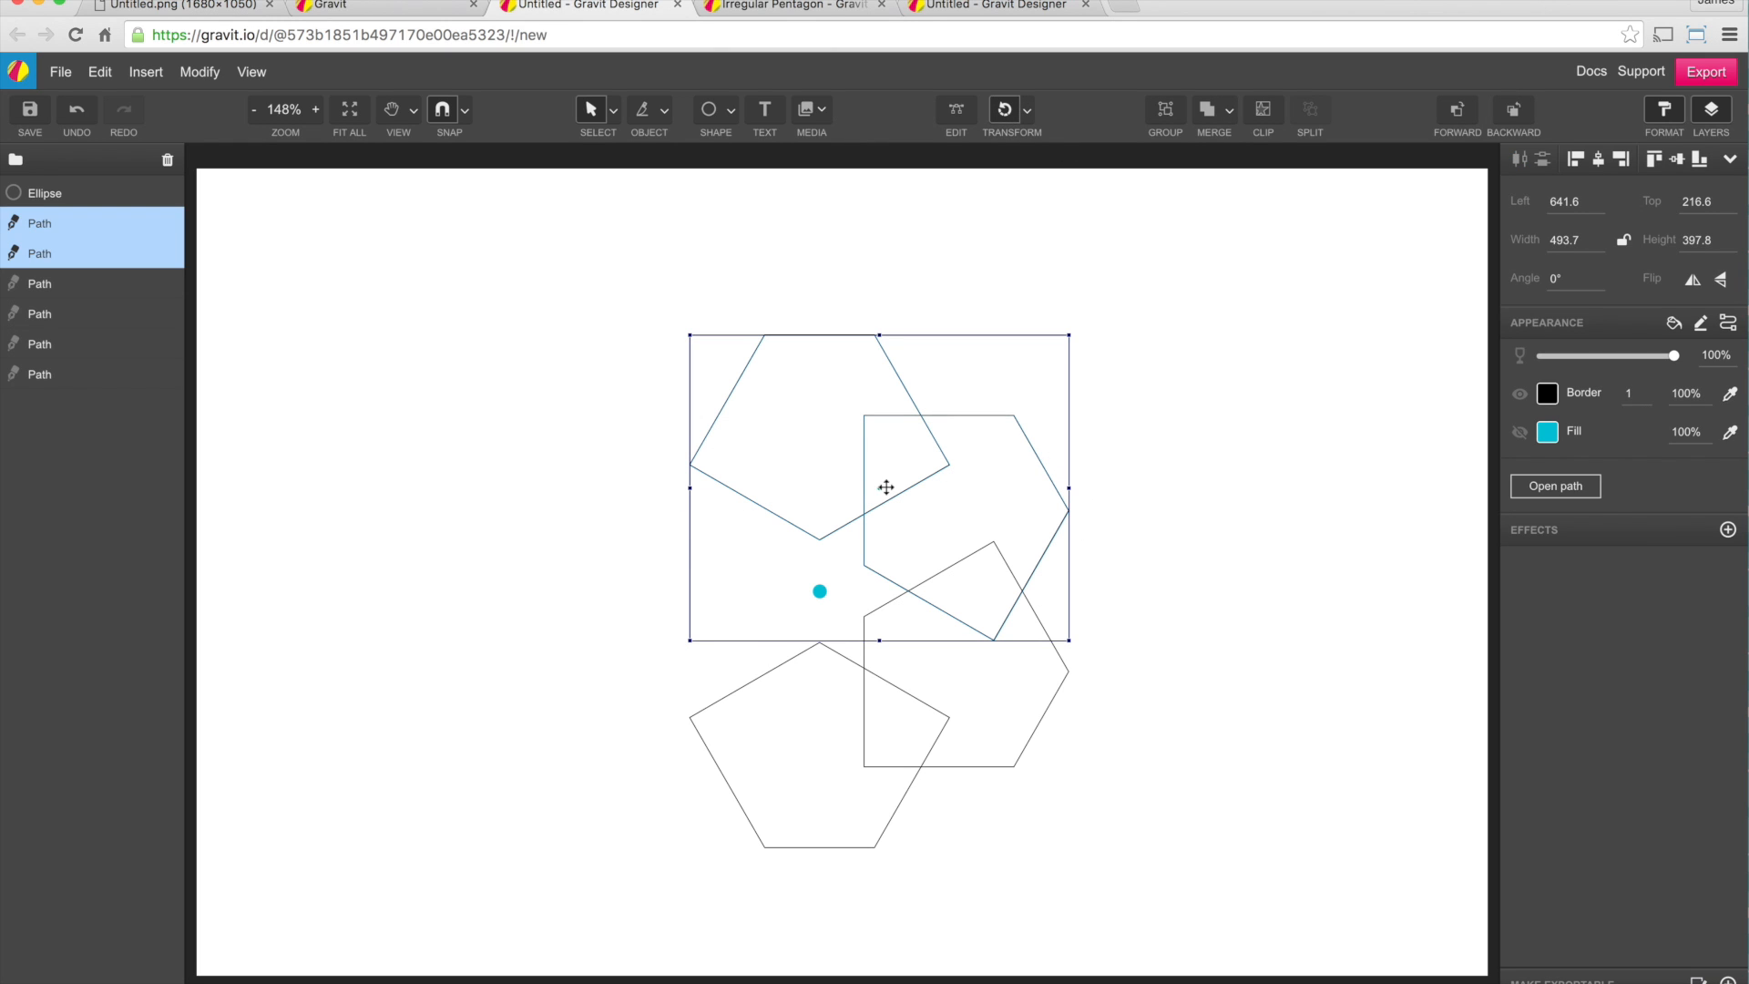
pyautogui.moveTo(879, 488); pyautogui.dragTo(820, 592)
pyautogui.moveTo(1026, 304); pyautogui.dragTo(722, 583)
pyautogui.press('Escape')
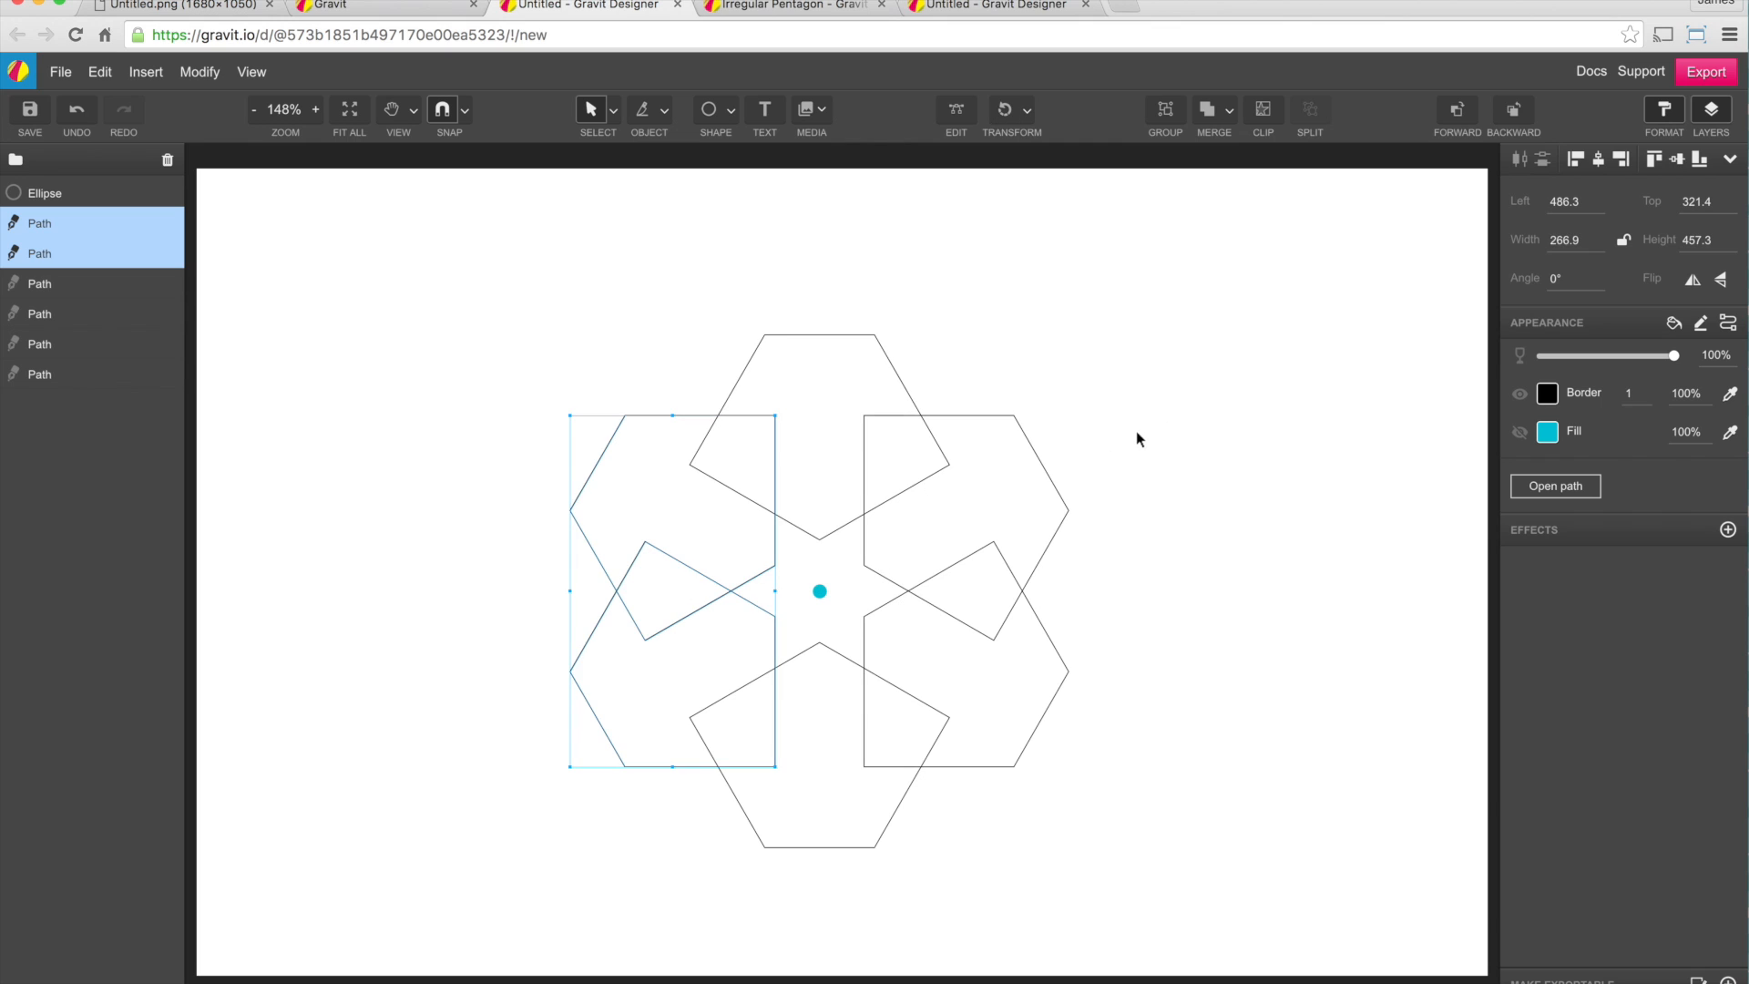
pyautogui.click(1137, 531)
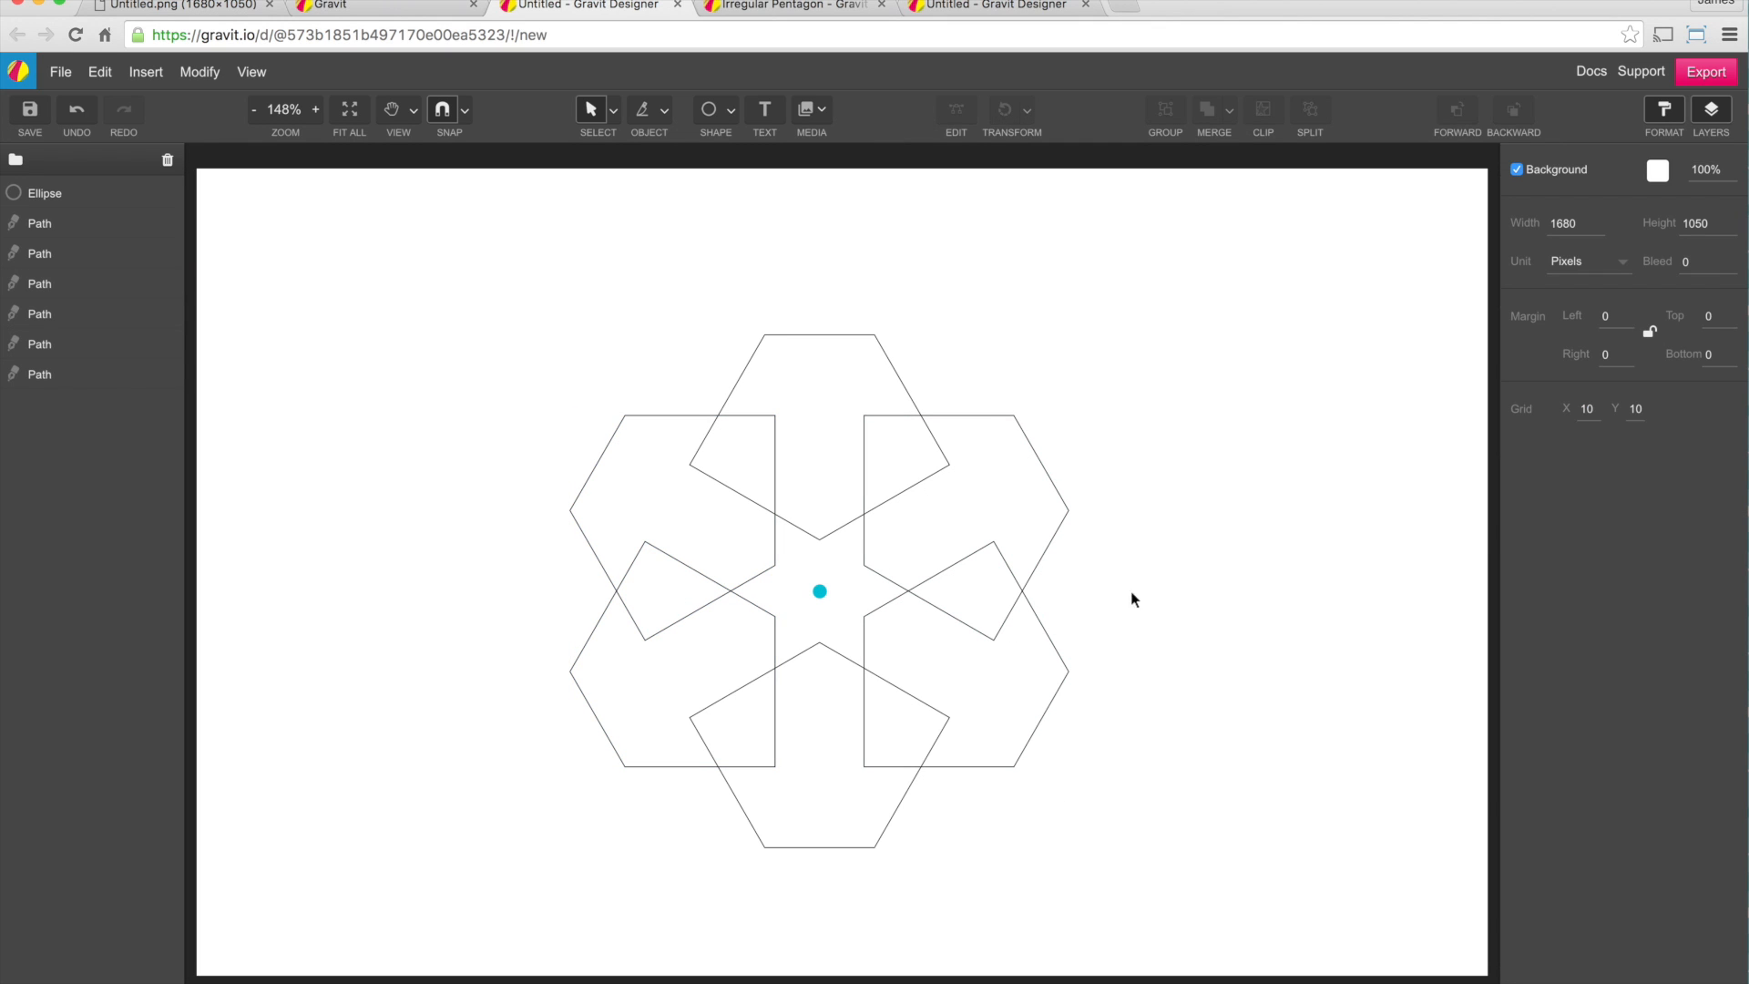
# Delete the small centre circle and group the six pentagons
pyautogui.click(819, 593)
pyautogui.press('Delete')
pyautogui.moveTo(547, 314); pyautogui.dragTo(1181, 922)
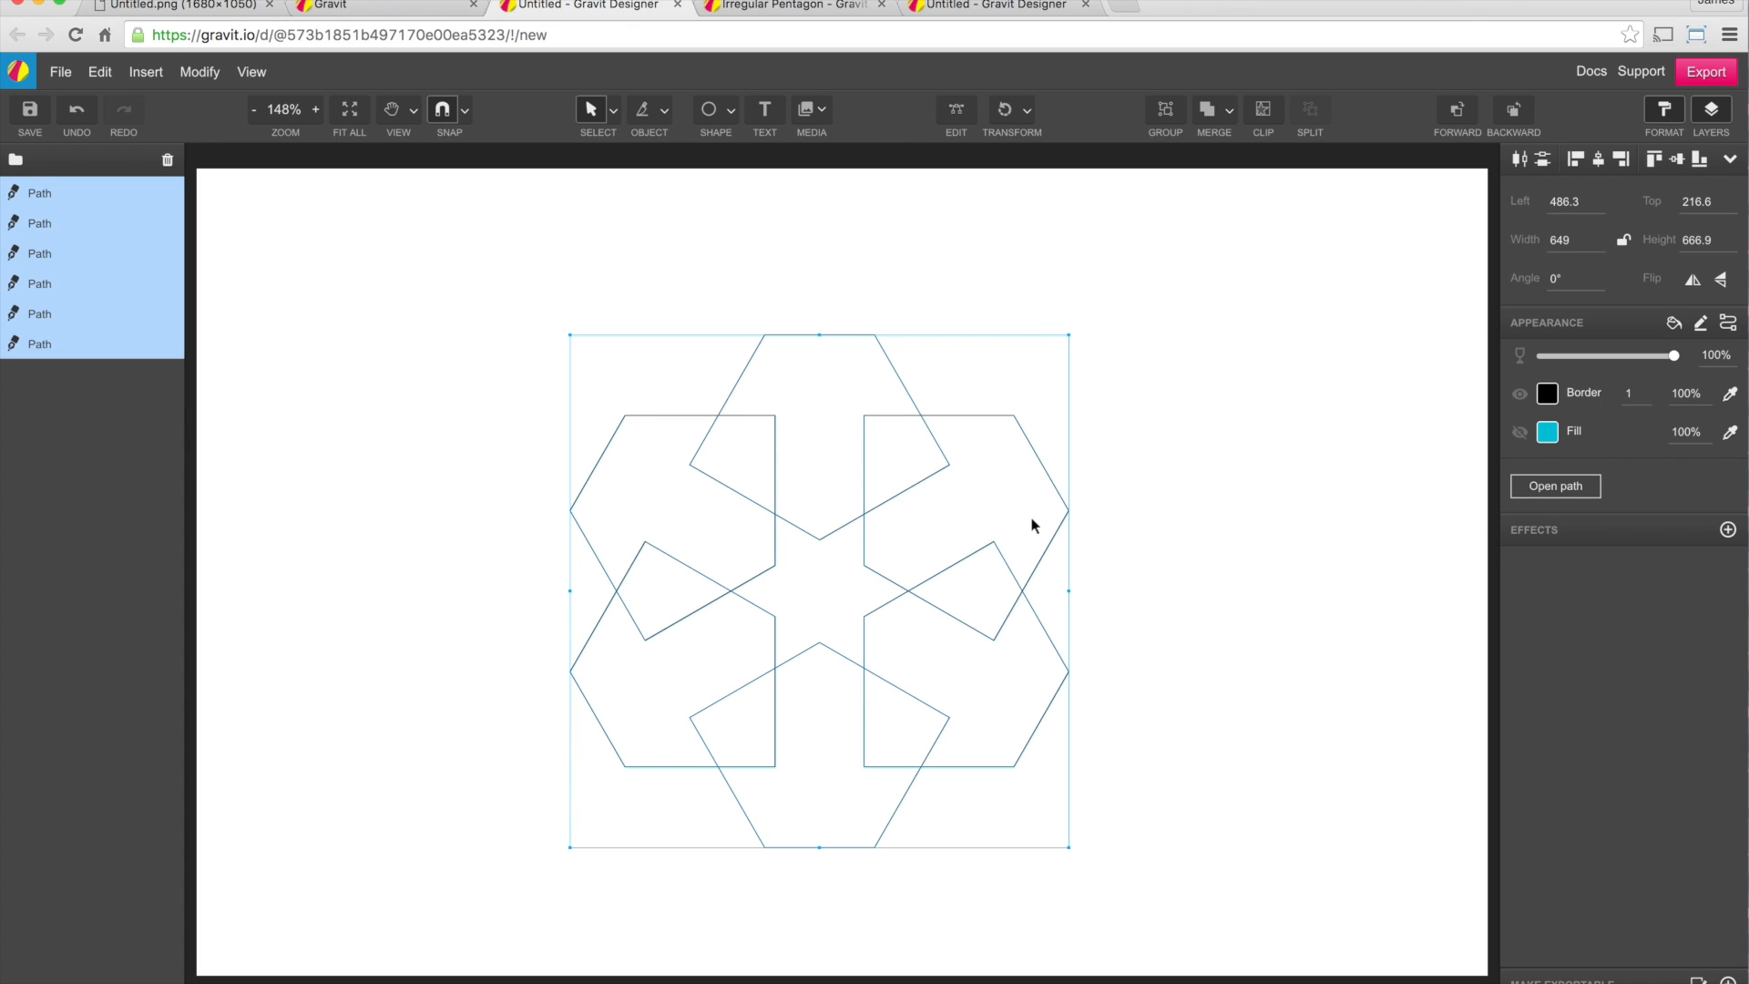
pyautogui.click(1165, 110)
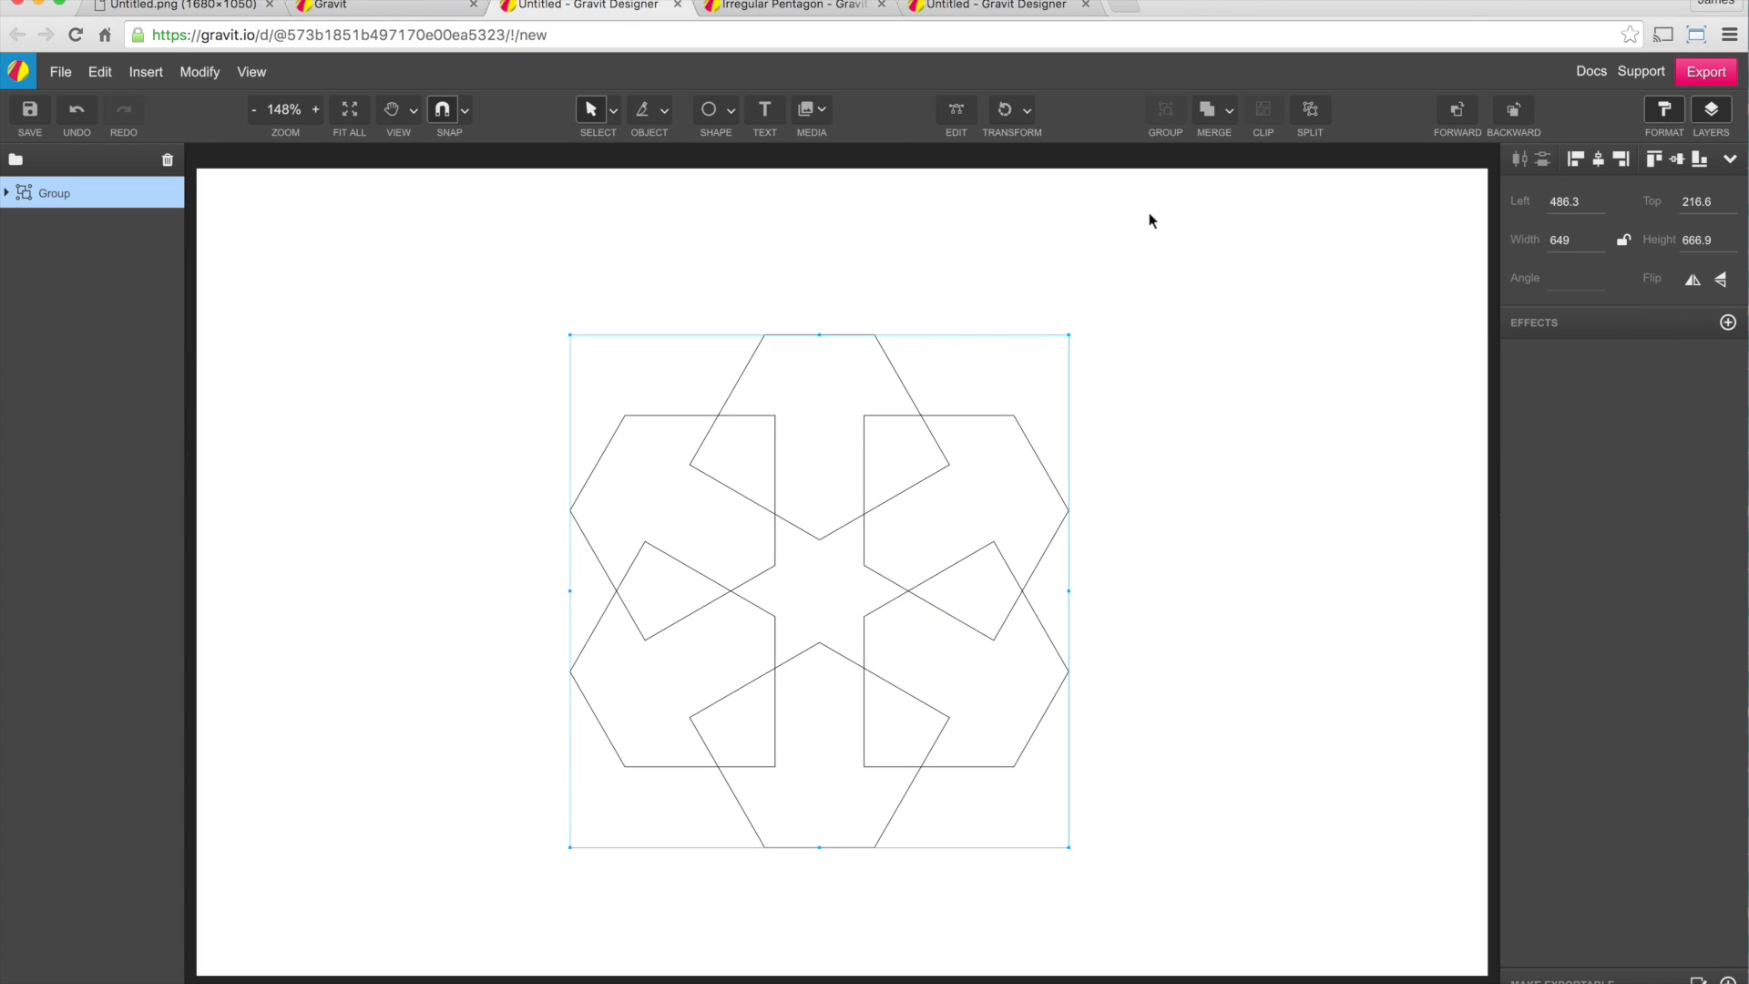
pyautogui.click(1069, 337)
pyautogui.moveTo(1070, 341); pyautogui.dragTo(748, 715)
pyautogui.rightClick(747, 708)
pyautogui.click(749, 709)
pyautogui.click(1149, 669)
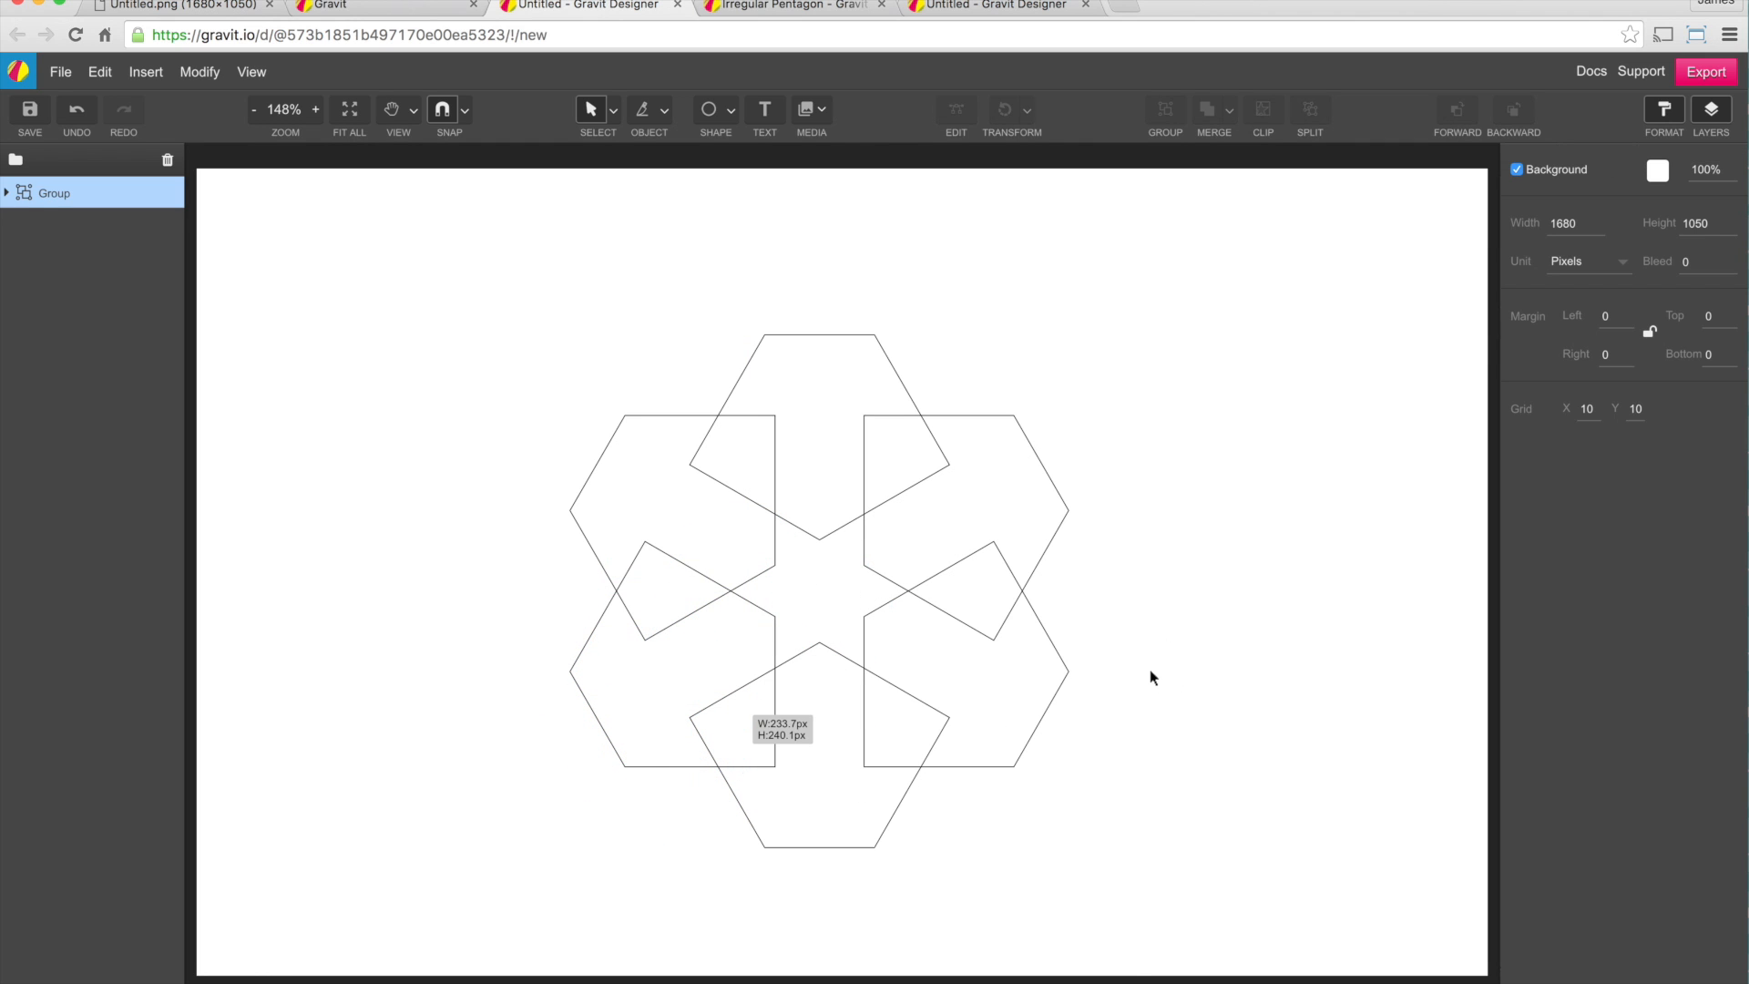
# Shrink the pentagon group towards its lower-left corner to about 295 x 303 px
pyautogui.click(903, 423)
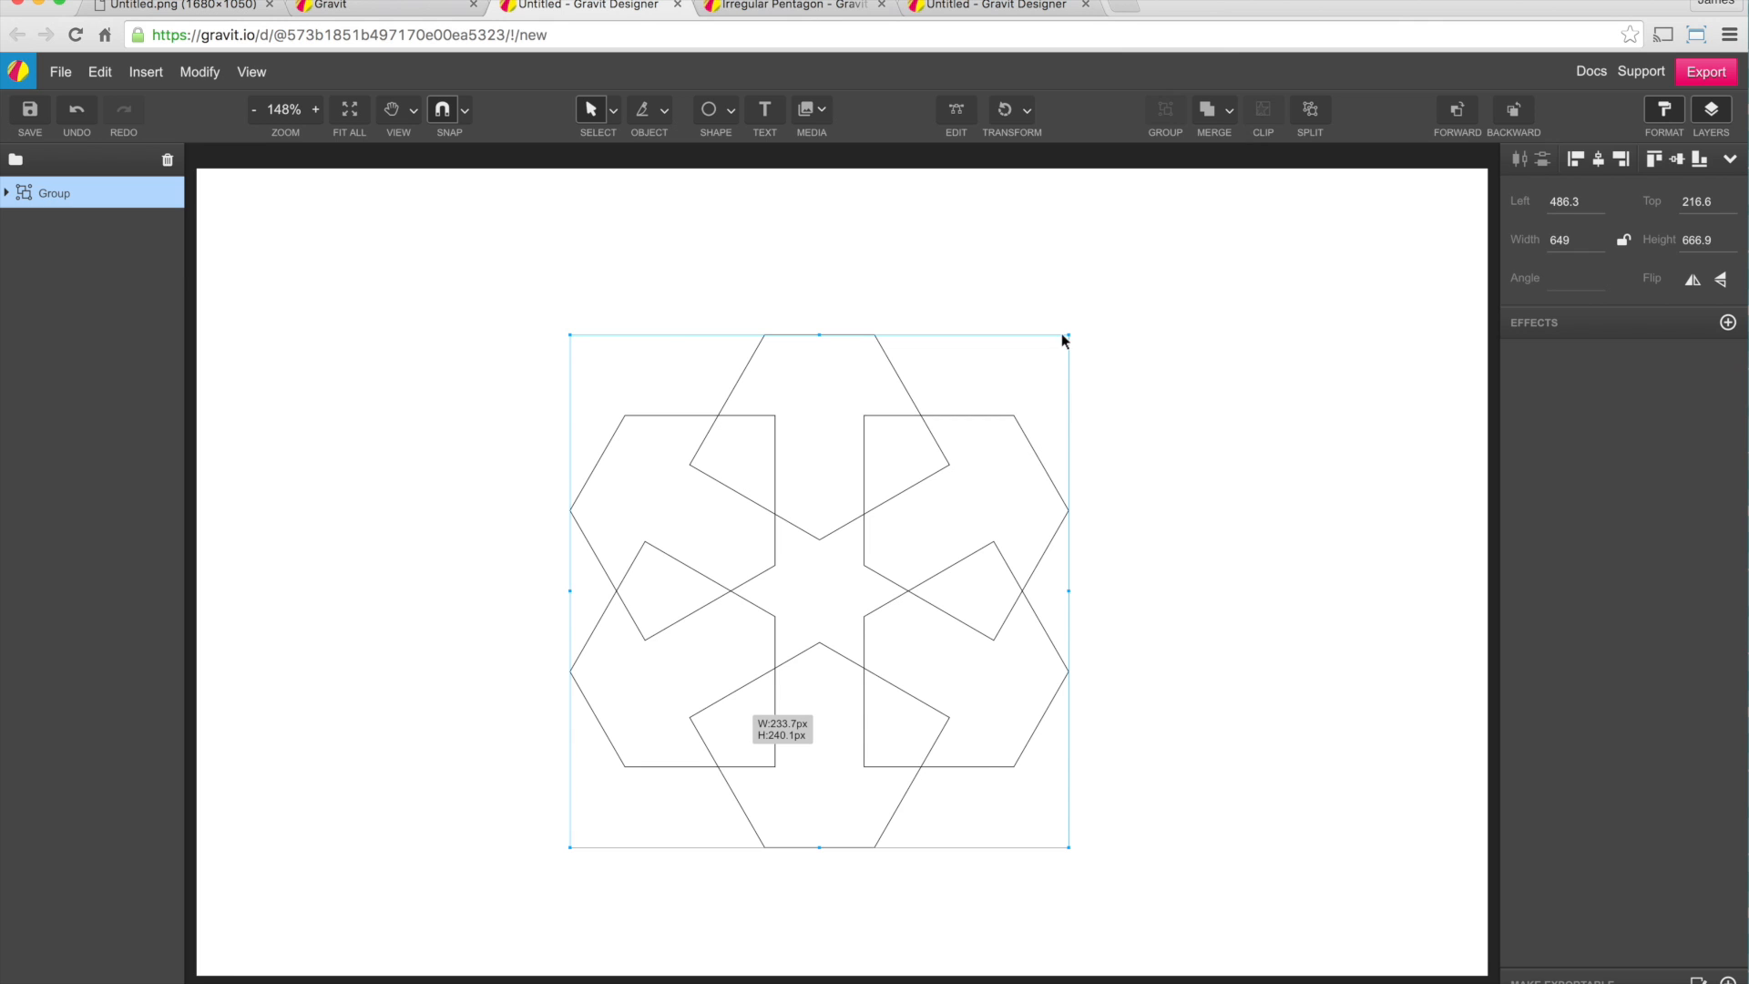
pyautogui.moveTo(1071, 338); pyautogui.dragTo(798, 614)
pyautogui.click(915, 596)
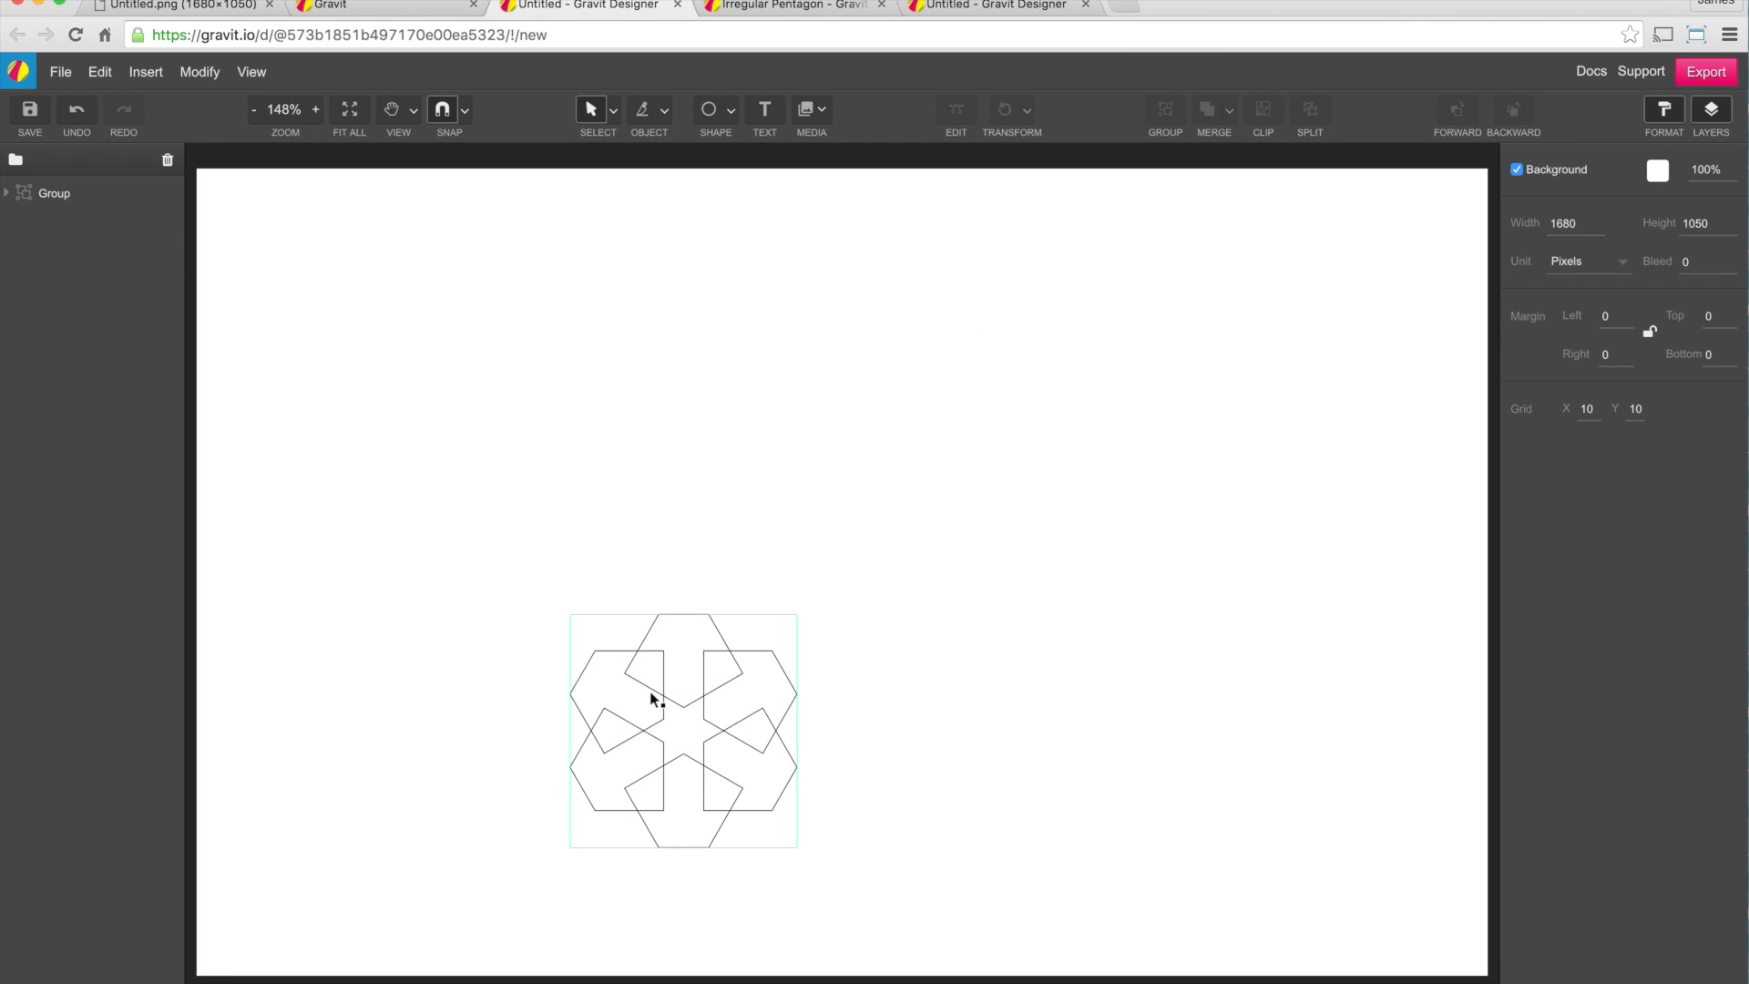
# Duplicate the pentagon group and place the copy directly beside the original on its right, at Left 781.6, Top 580
pyautogui.moveTo(561, 587); pyautogui.dragTo(880, 856)
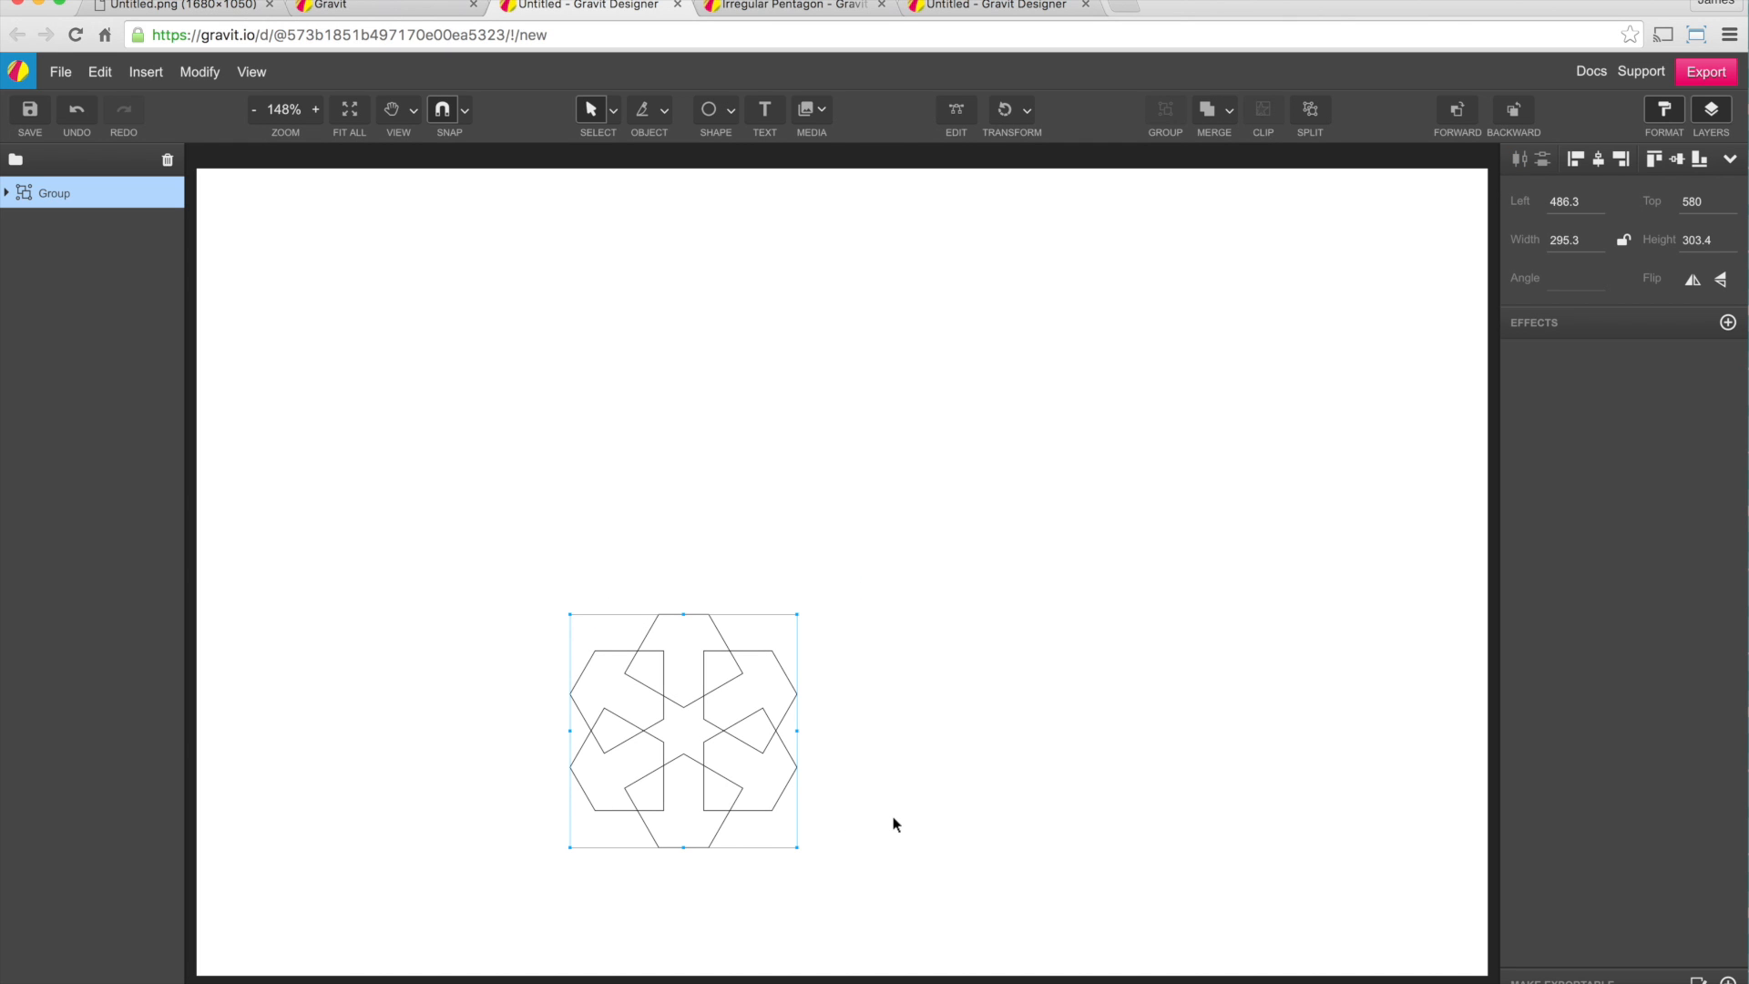
pyautogui.press('super+d')
pyautogui.moveTo(738, 659); pyautogui.dragTo(957, 660)
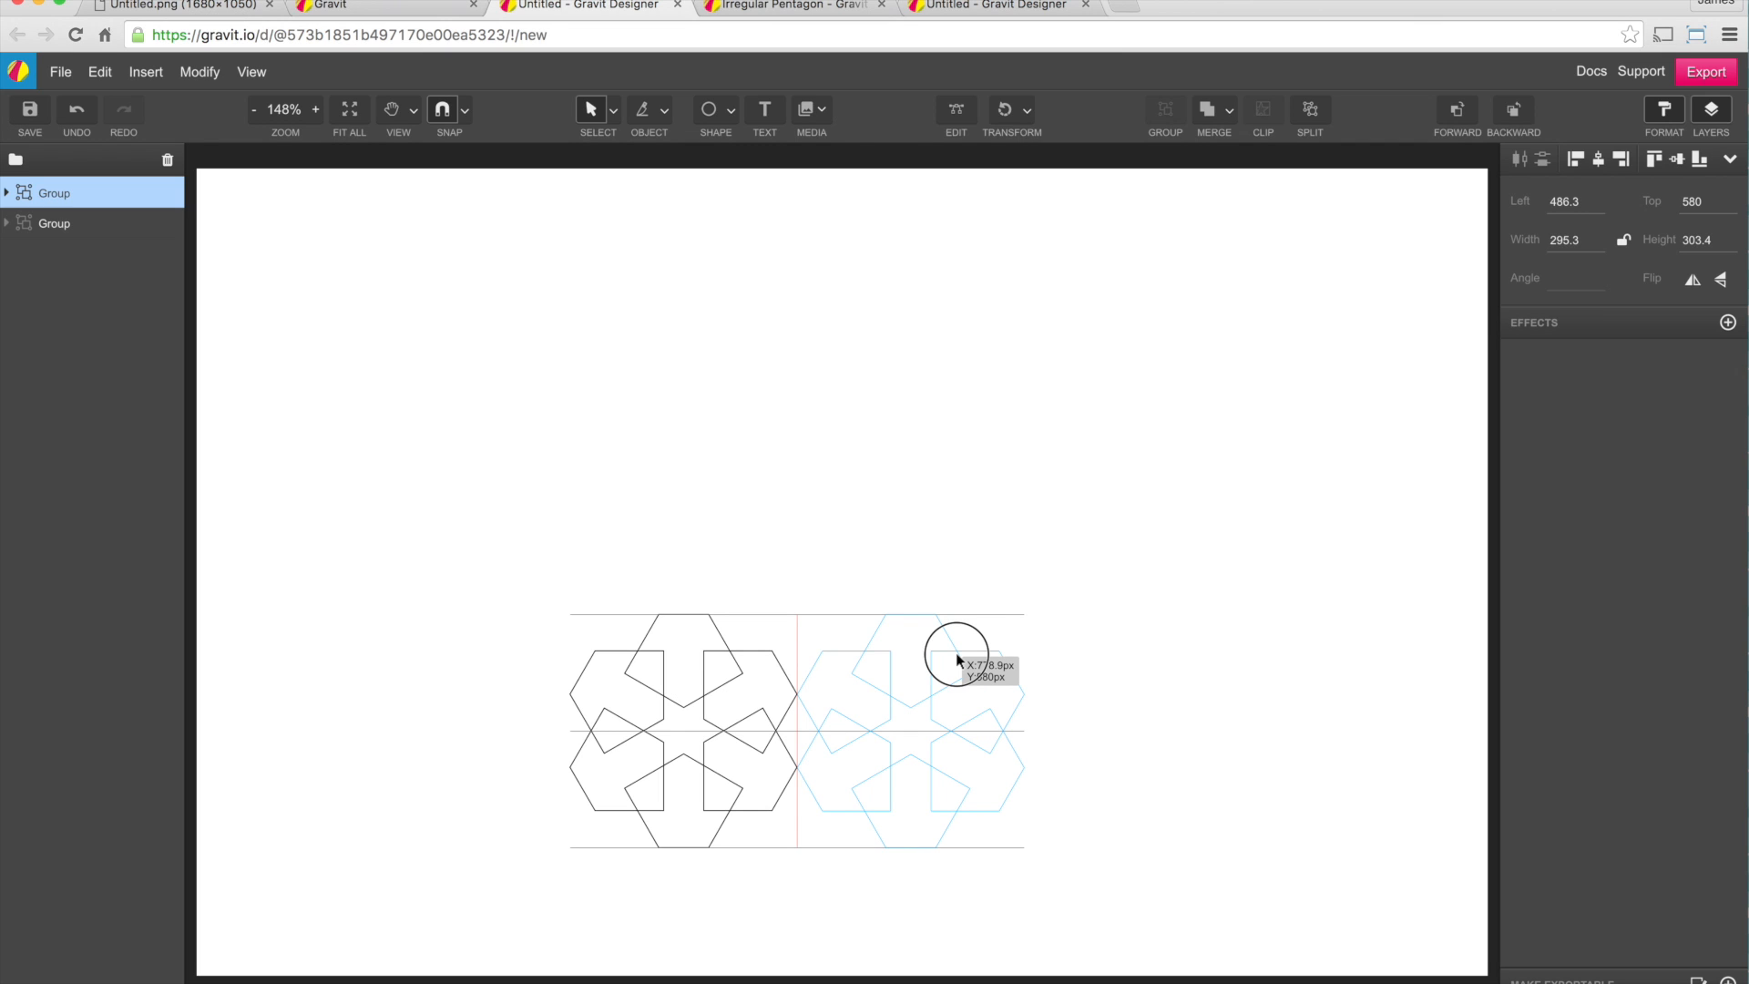
pyautogui.moveTo(955, 652); pyautogui.dragTo(955, 652)
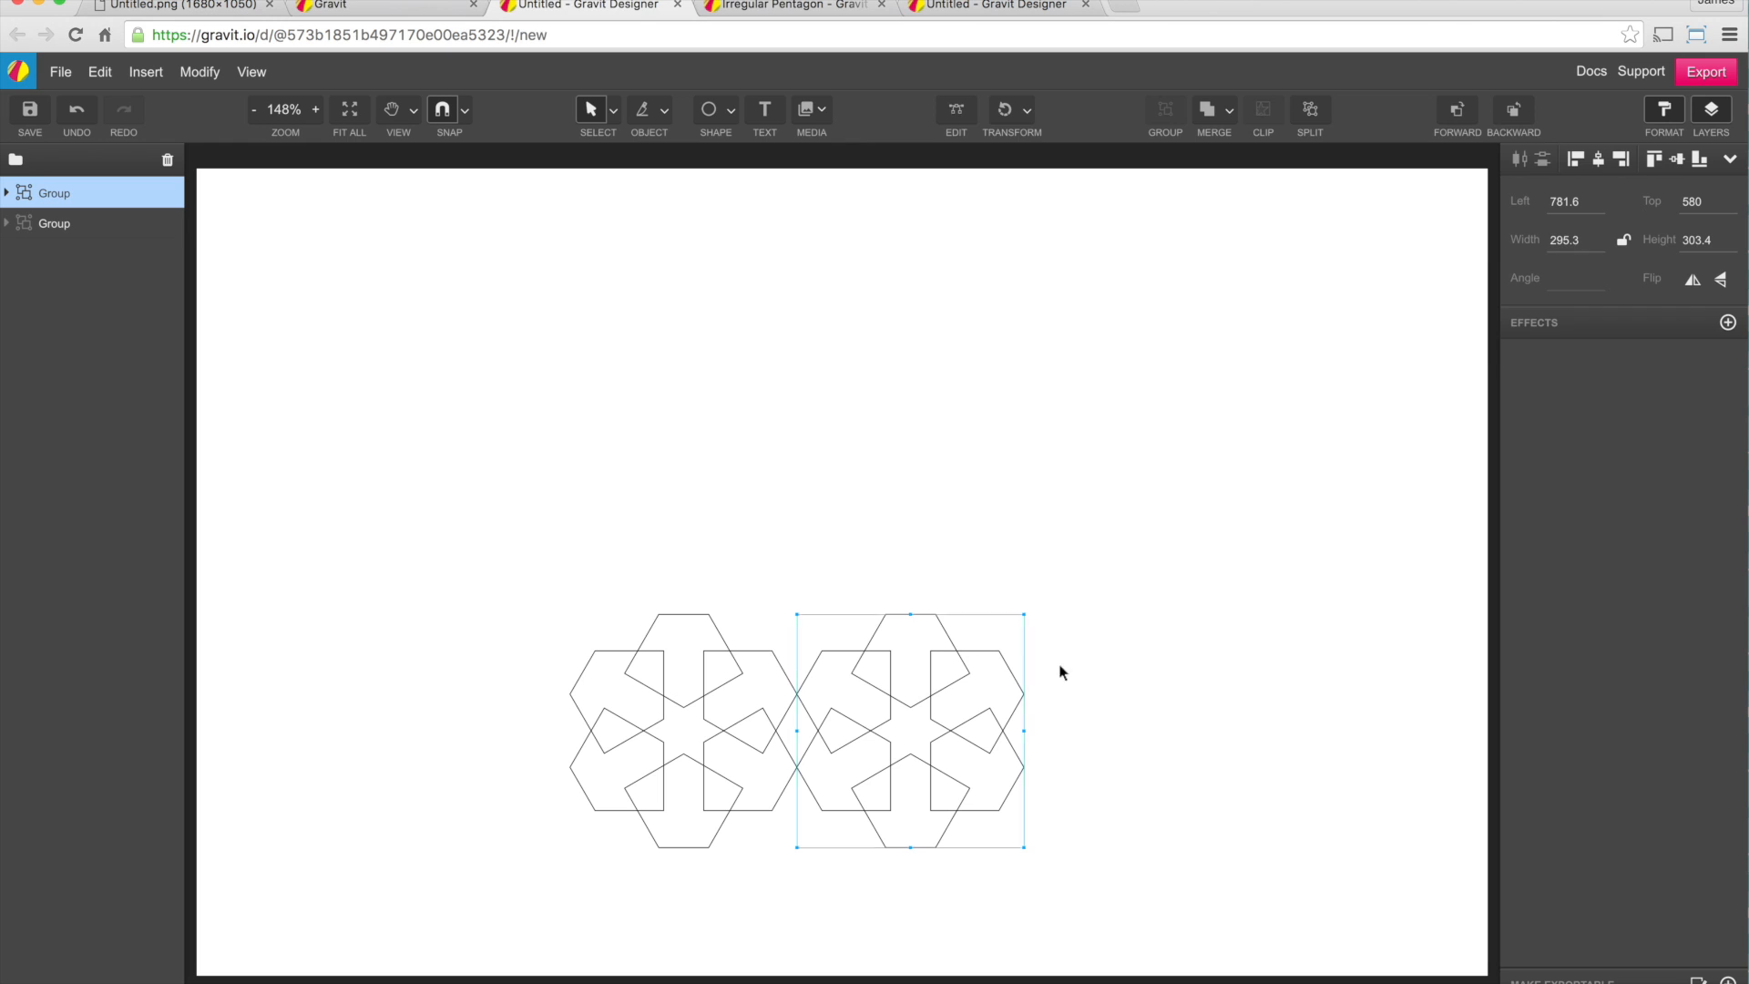
pyautogui.click(1114, 674)
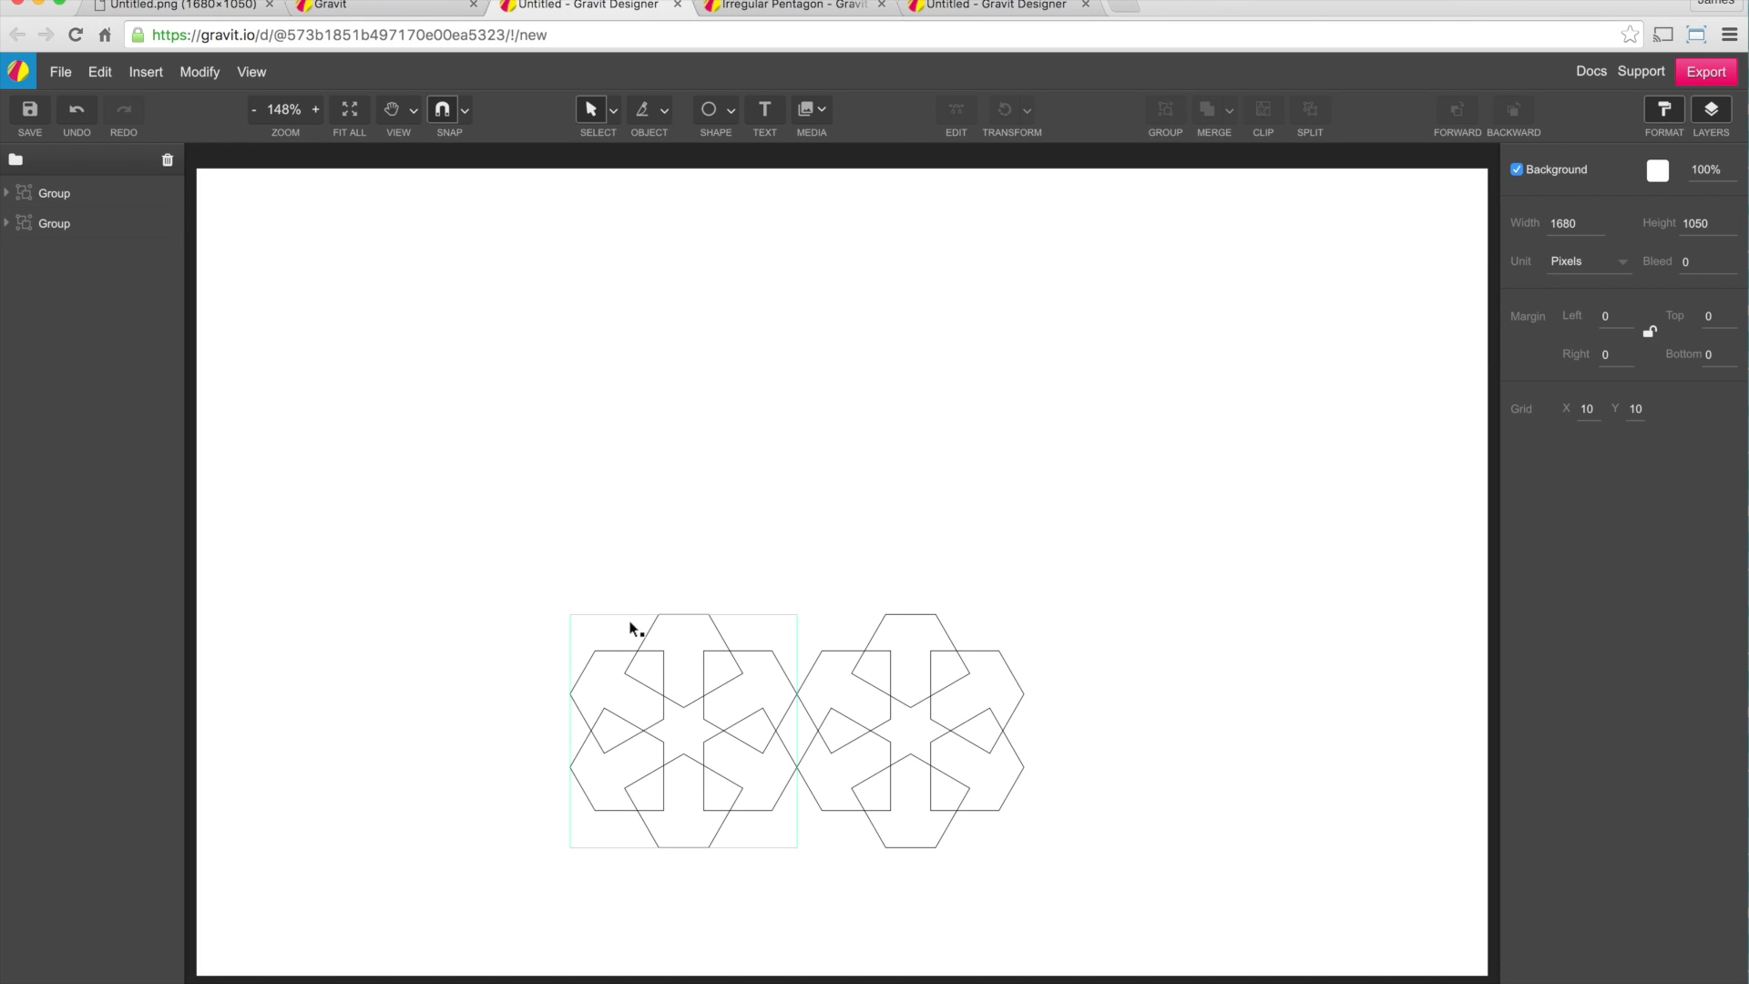
# Duplicate both groups and place the new row above the first, offset half a group to the right at Left 634, Top 320
pyautogui.moveTo(543, 577); pyautogui.dragTo(1091, 881)
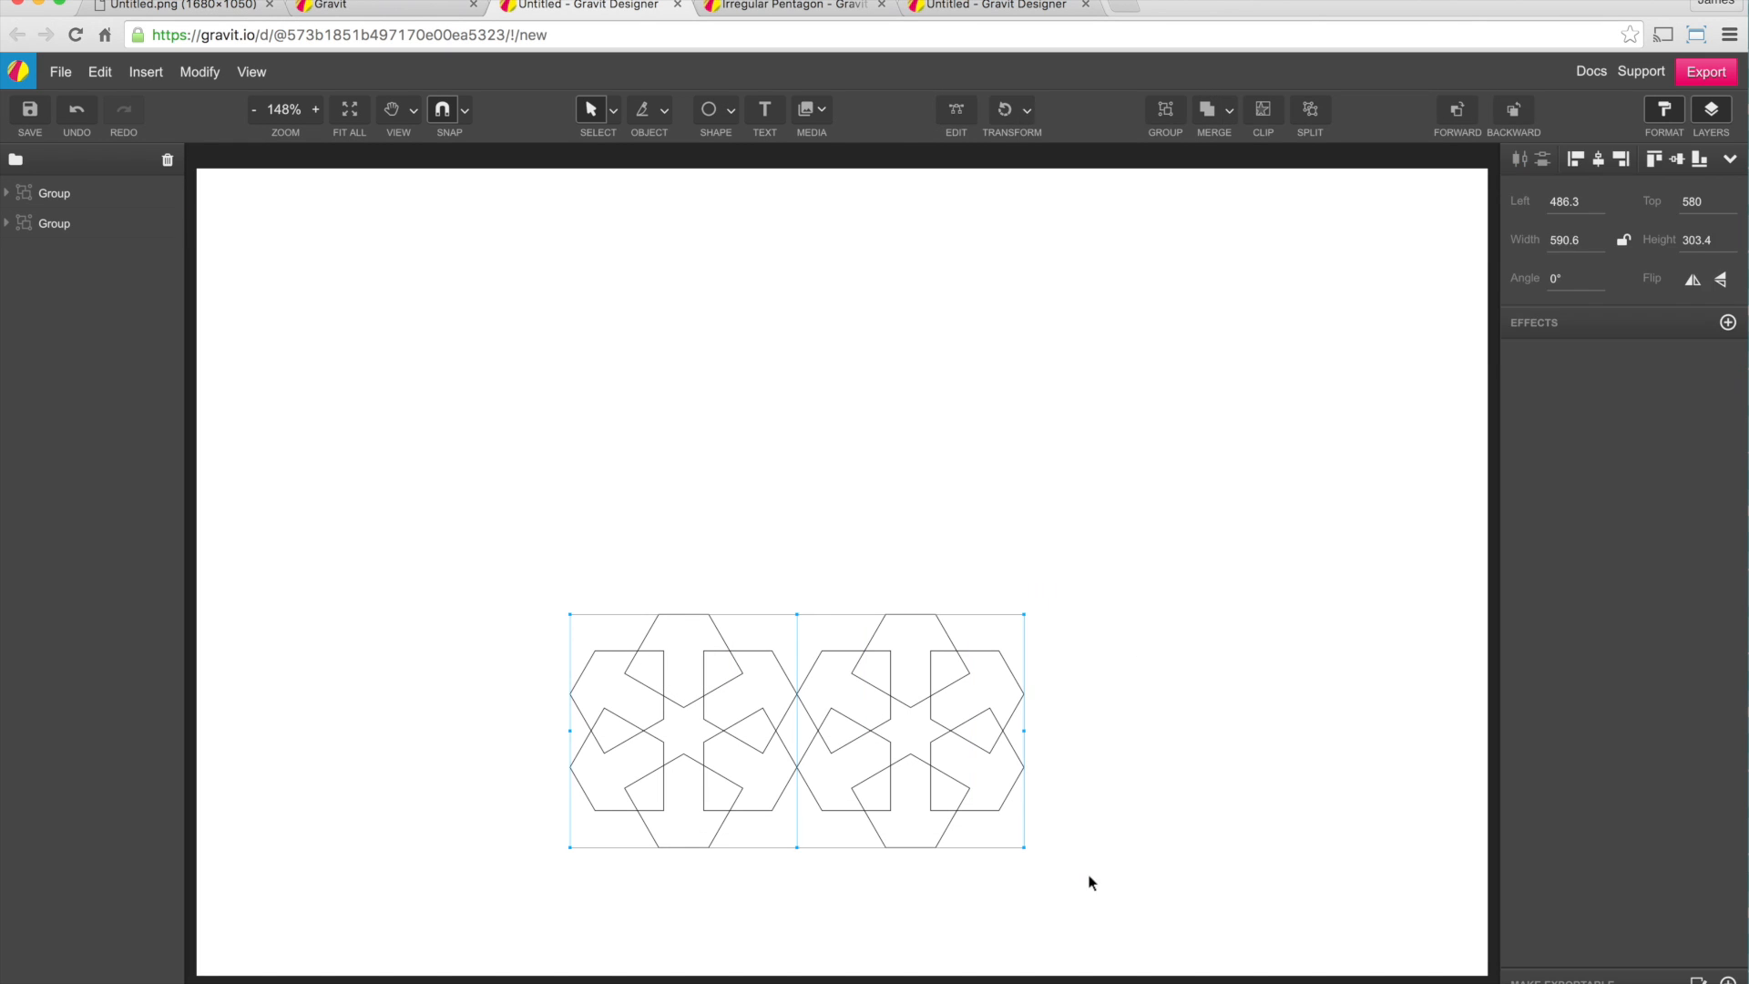
pyautogui.press('super+d')
pyautogui.moveTo(882, 629); pyautogui.dragTo(992, 424)
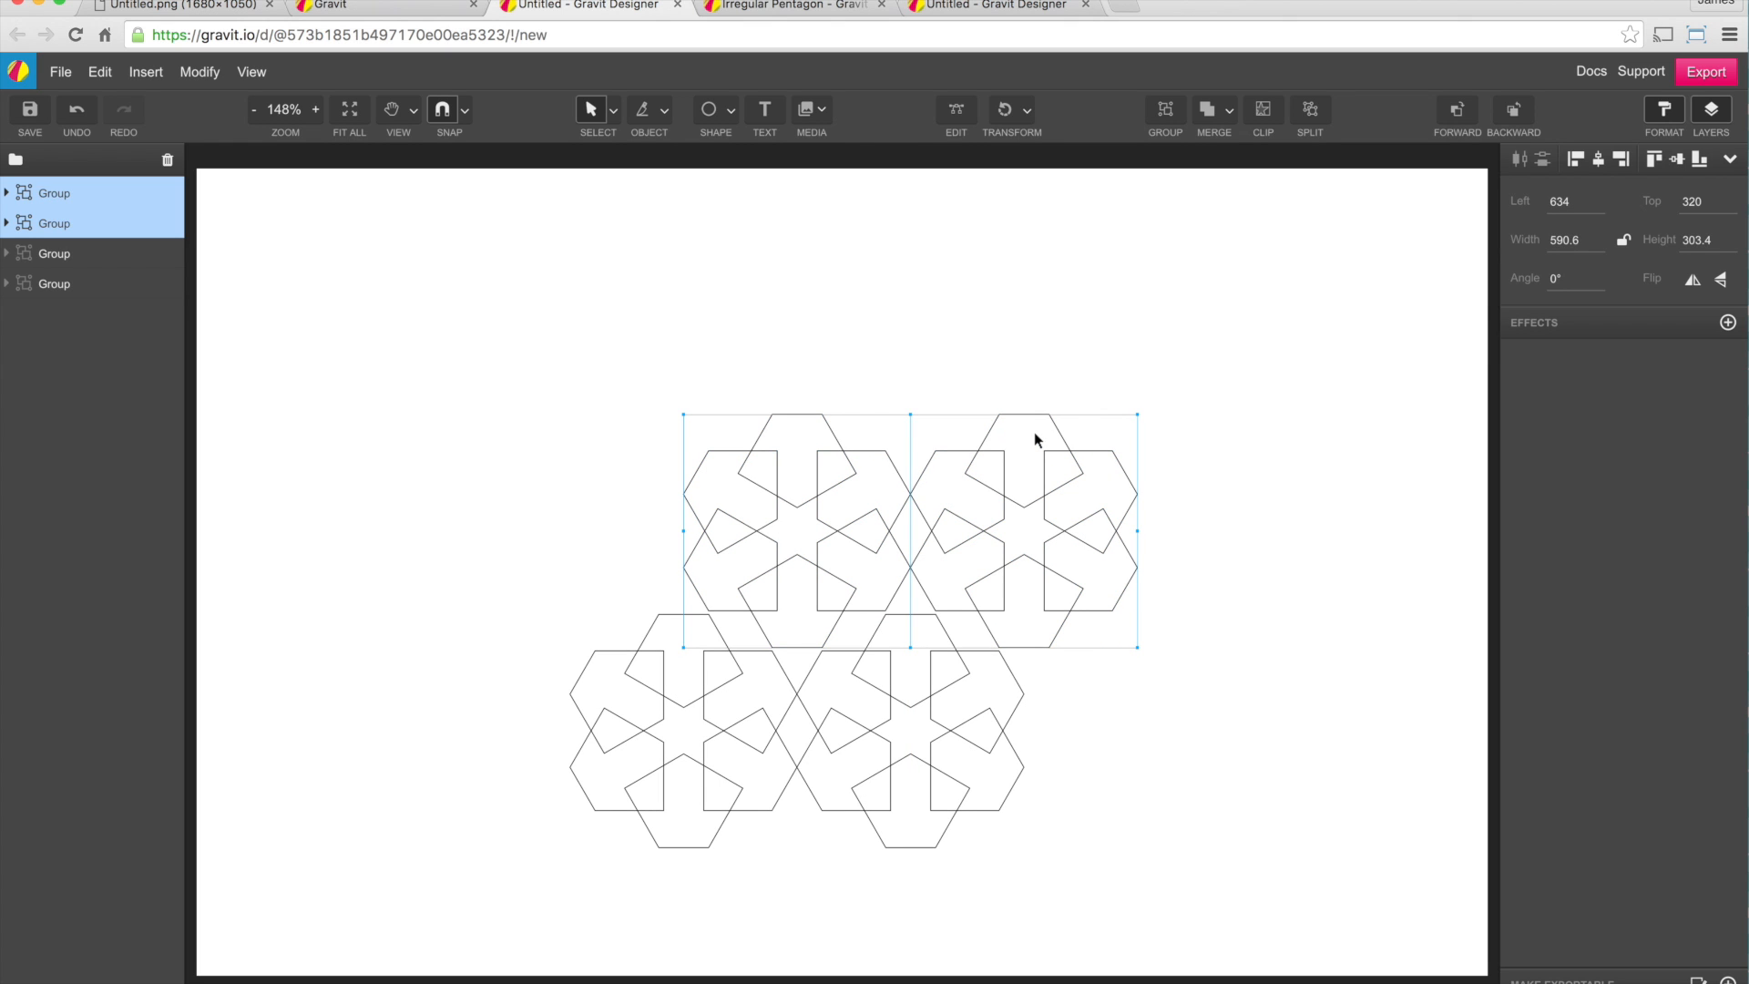
# Nudge the upper row of groups down to Top 325 so its lines meet those of the lower row
pyautogui.press('Down')
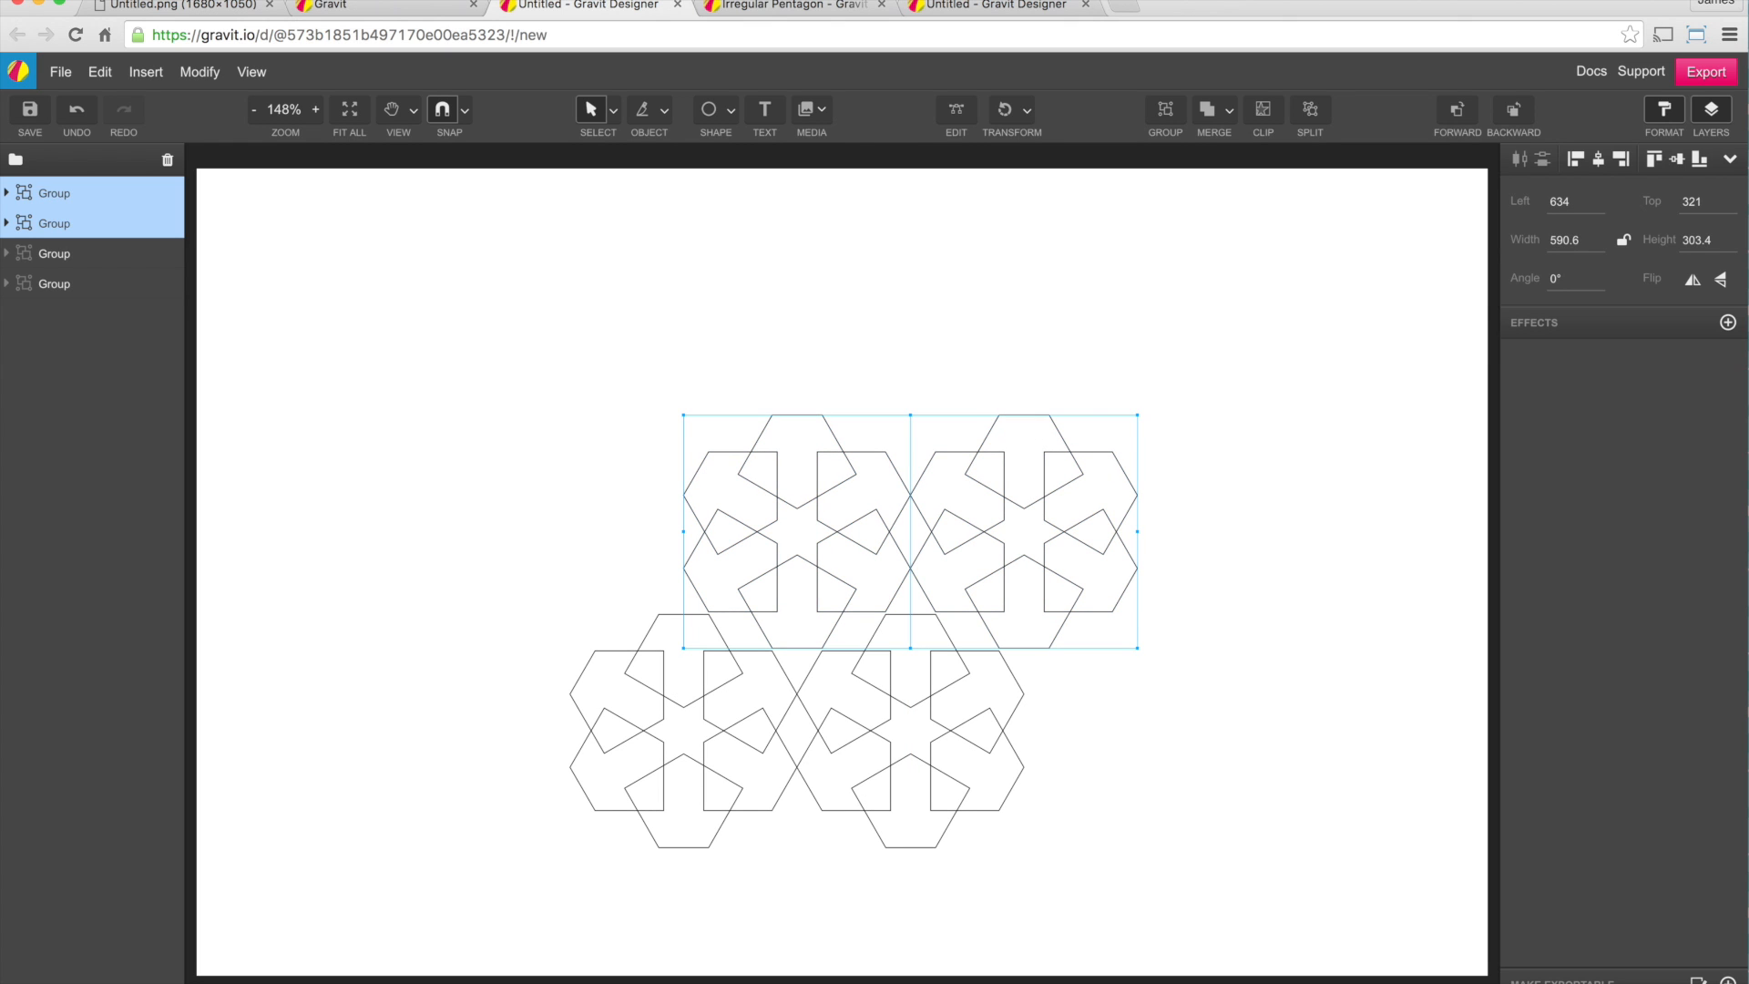
pyautogui.press('super+plus')
pyautogui.press('super+plus')
pyautogui.press('super+plus')
pyautogui.press('super+plus')
pyautogui.press('space')
pyautogui.moveTo(780, 648); pyautogui.dragTo(951, 449)
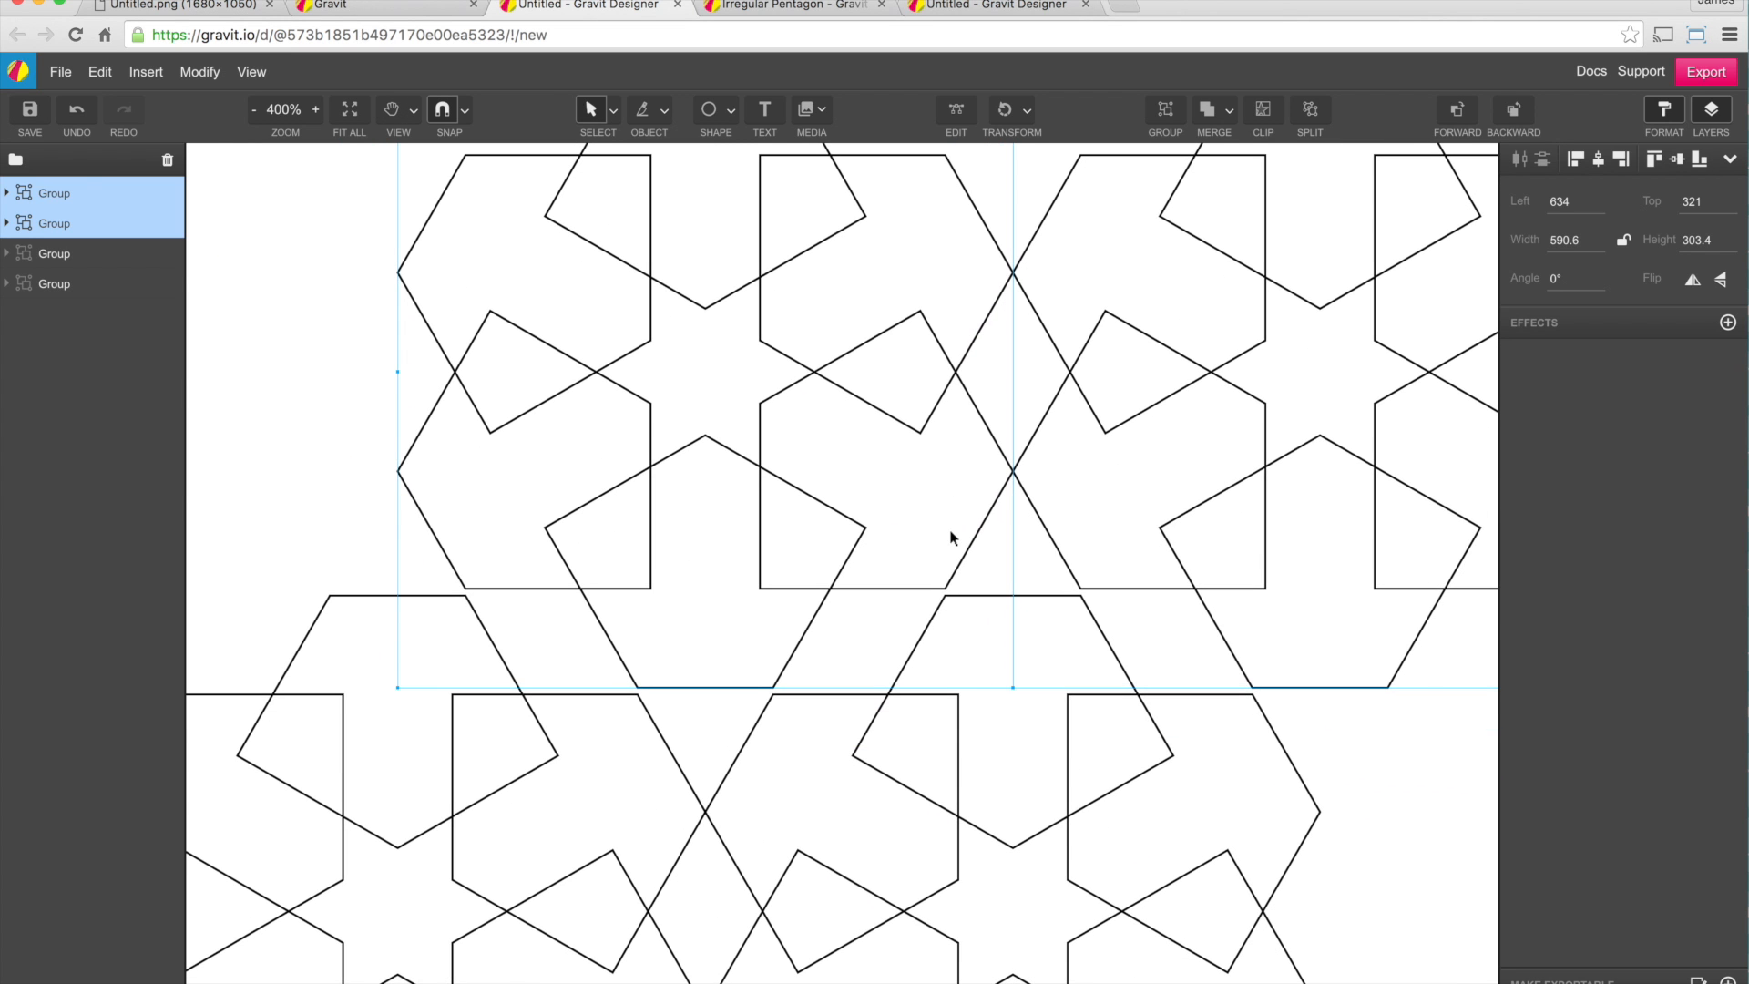
pyautogui.press('Down')
pyautogui.press('Down')
pyautogui.press('Down')
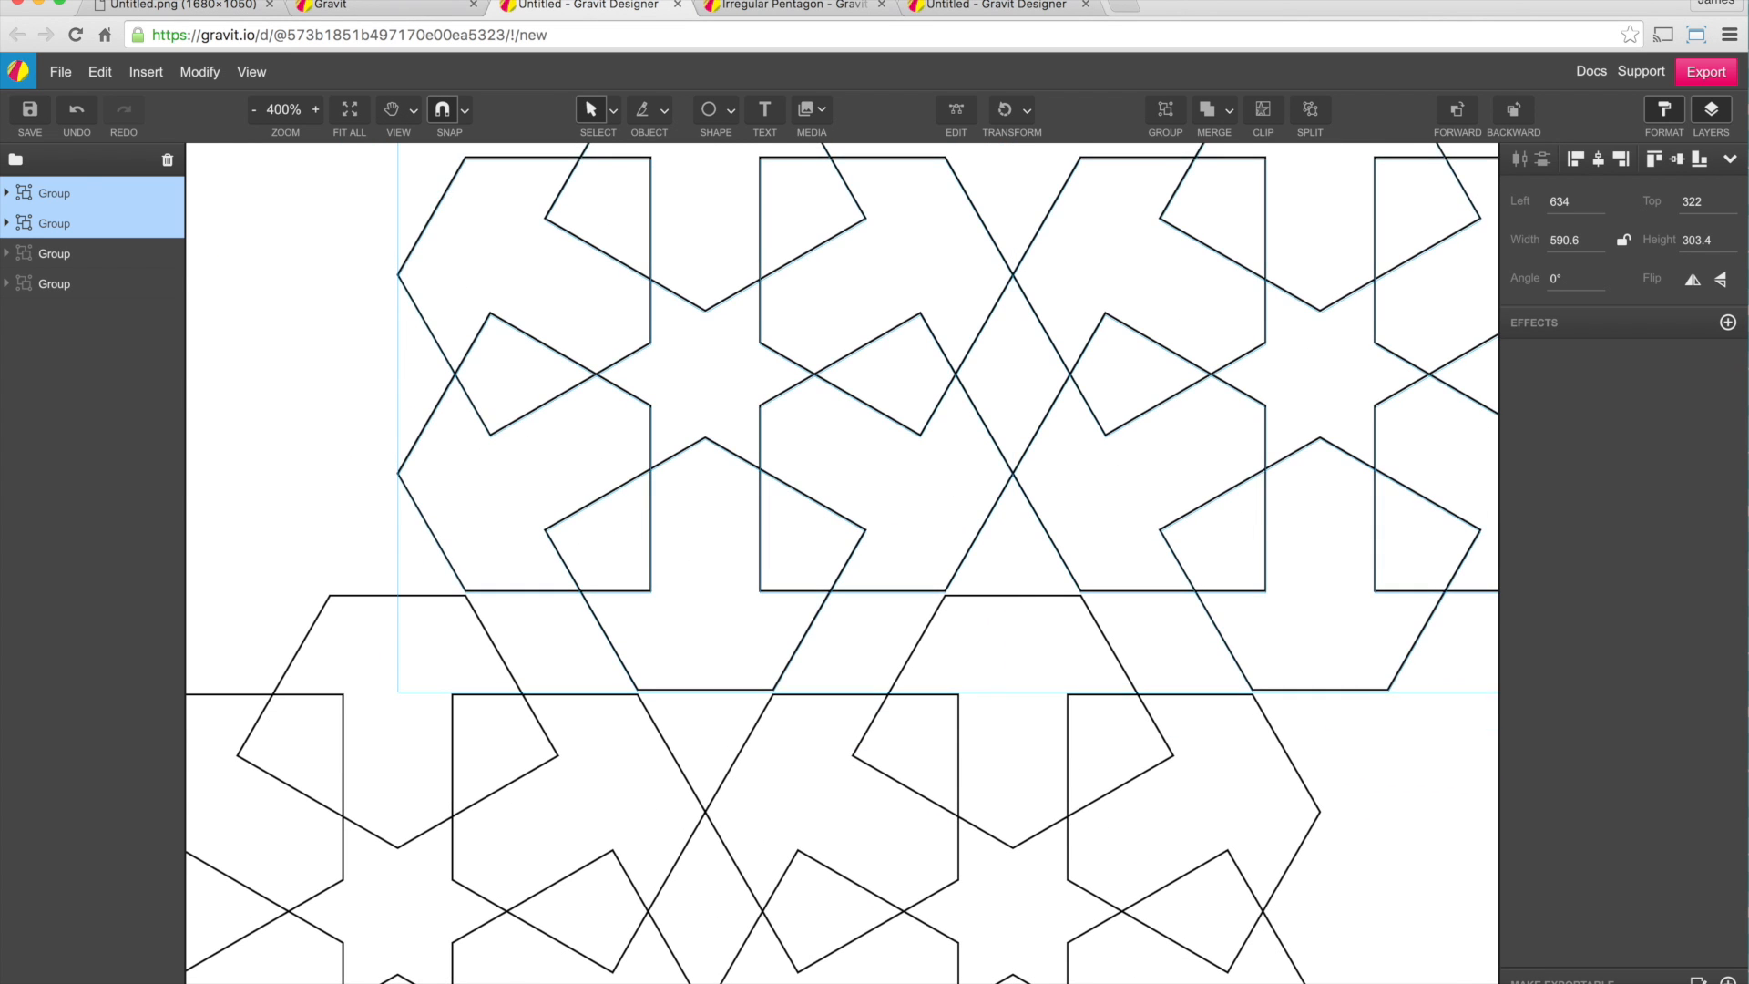
pyautogui.press('Down')
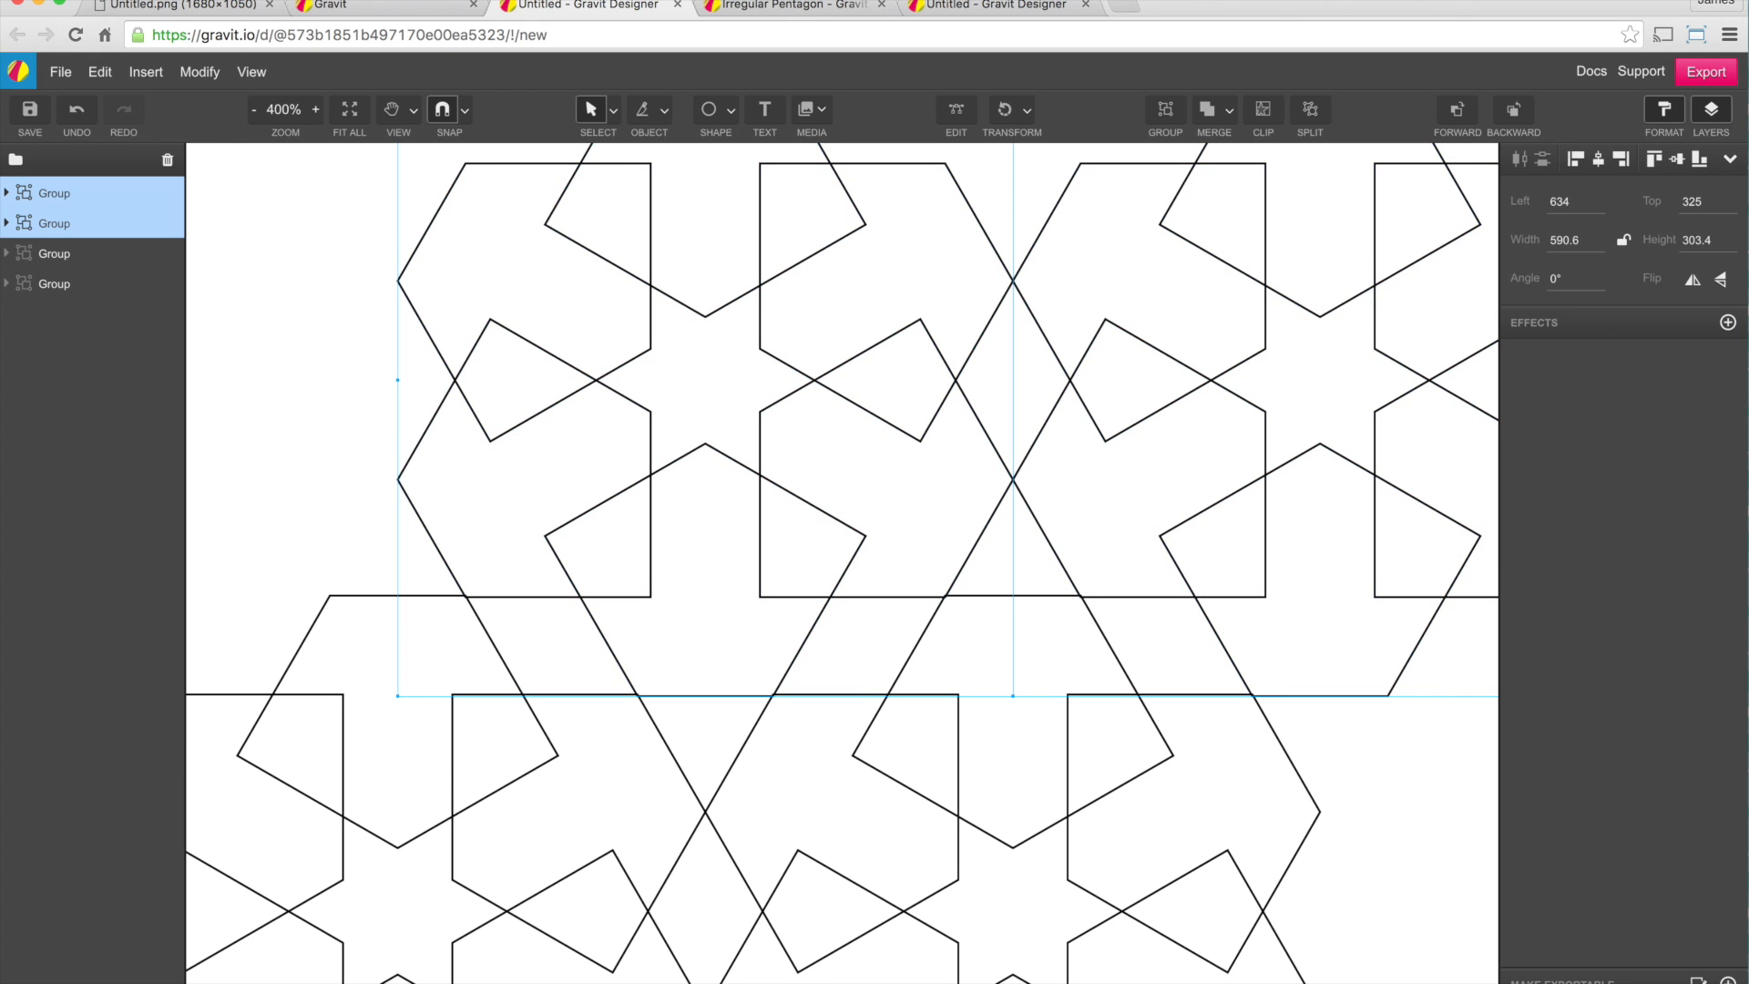
# Check the line intersections between the groups up close and nudge the upper row up to Top 324
pyautogui.press('super+equal')
pyautogui.press('super+equal')
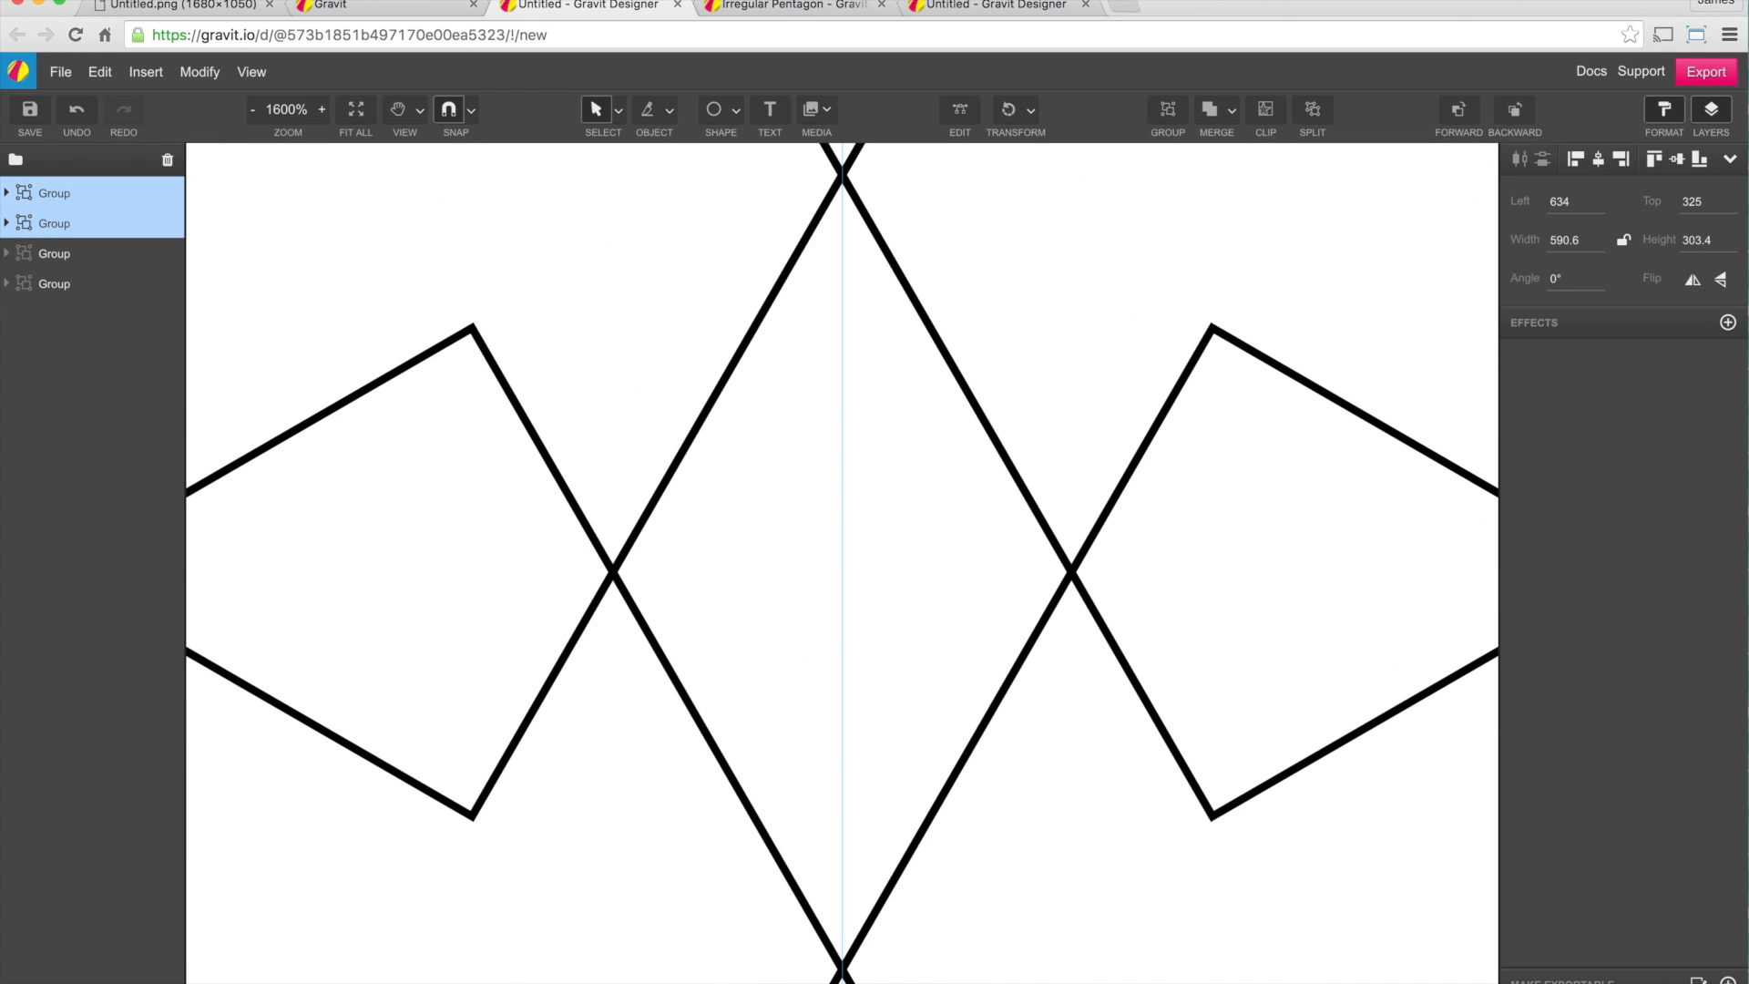
pyautogui.press('super+minus')
pyautogui.press('super+minus')
pyautogui.moveTo(728, 724); pyautogui.dragTo(826, 544)
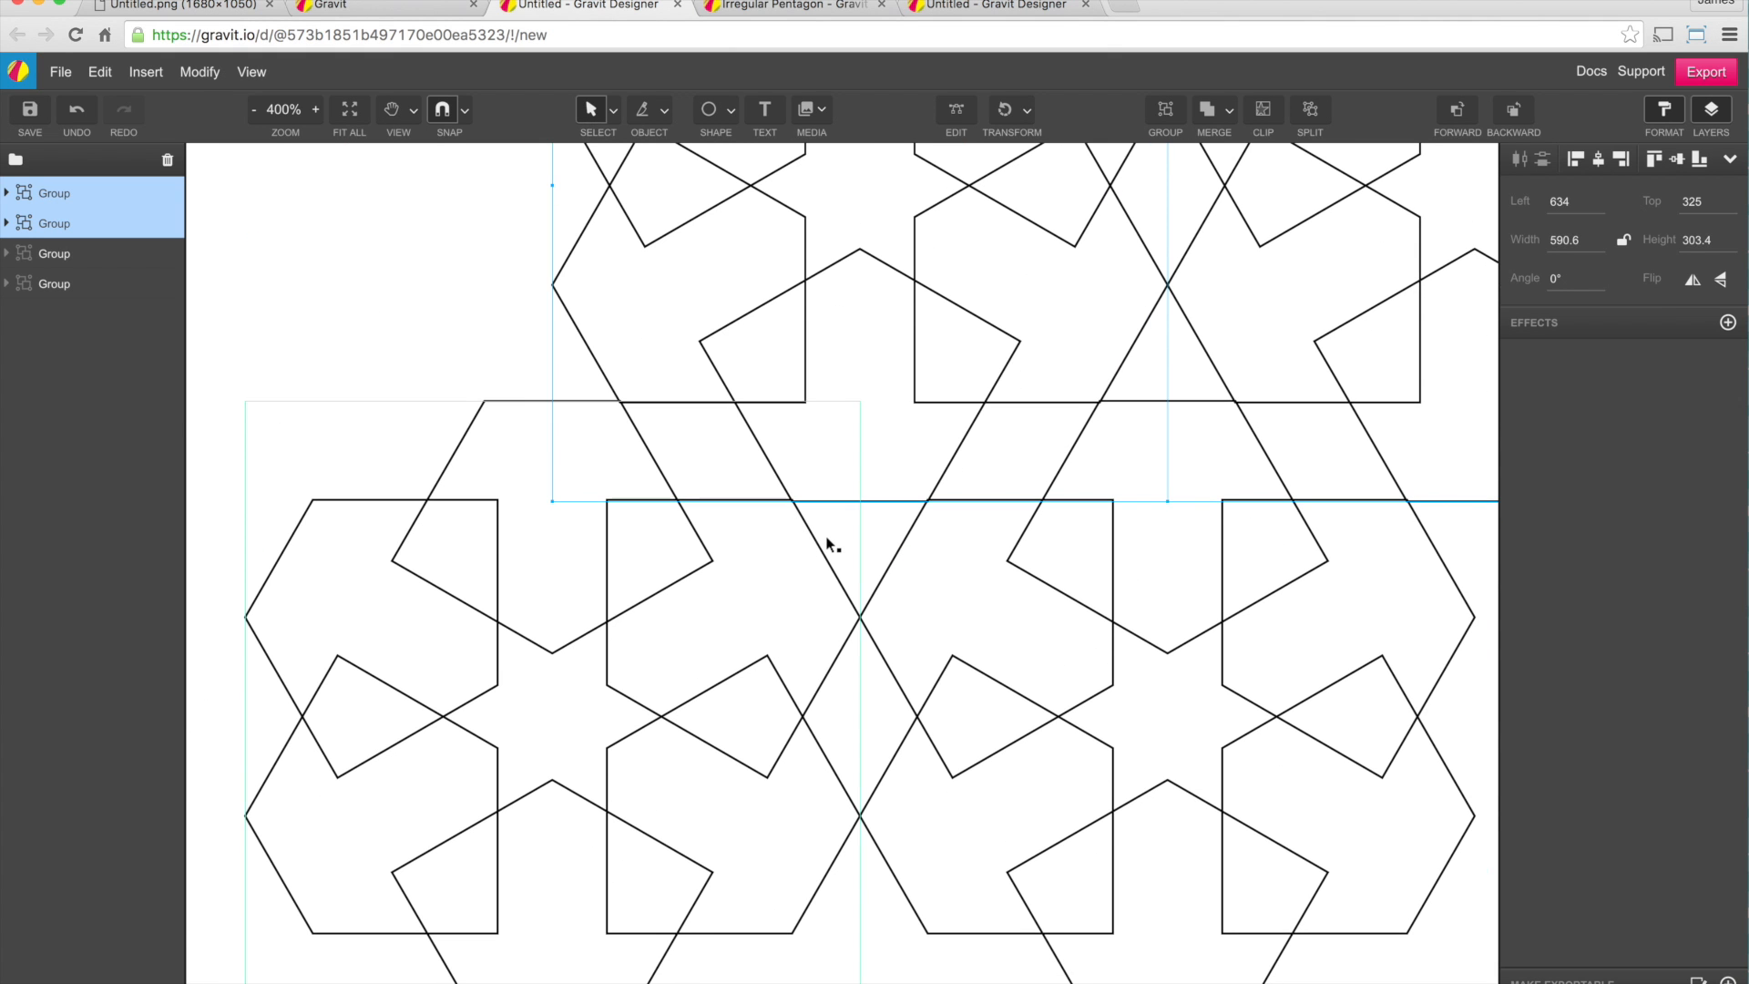
pyautogui.press('super+equal')
pyautogui.moveTo(741, 549); pyautogui.dragTo(1182, 562)
pyautogui.press('super+z')
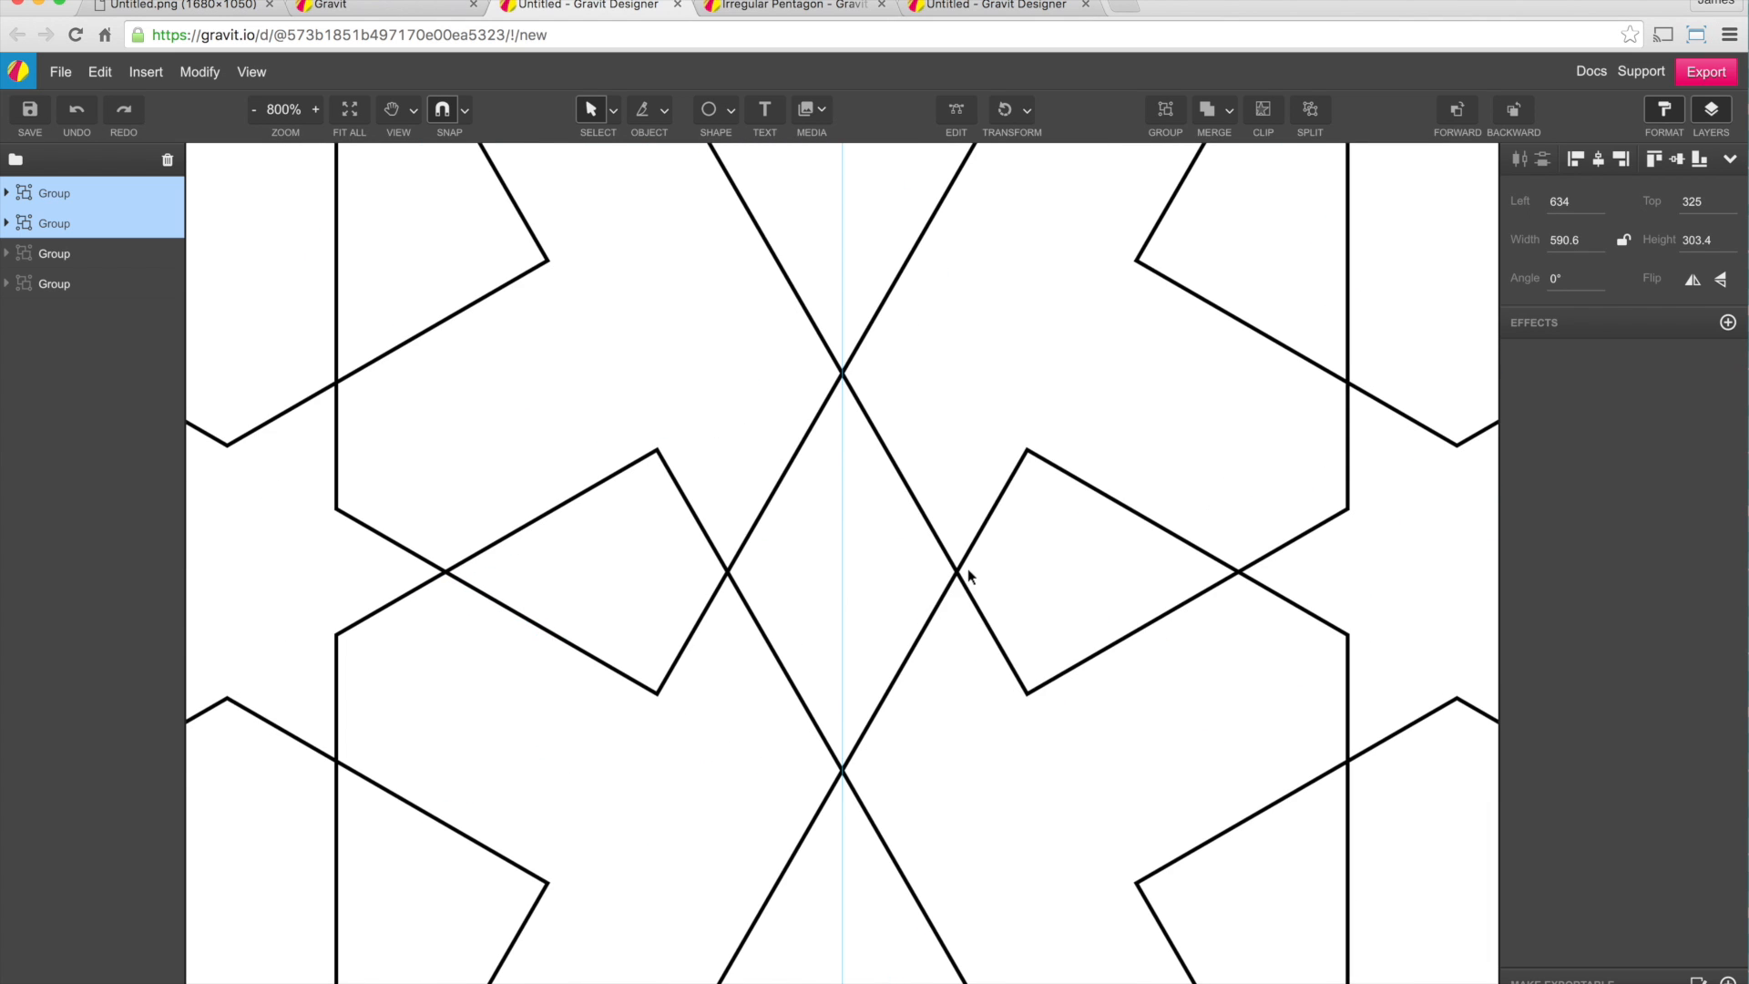
pyautogui.press('super+minus')
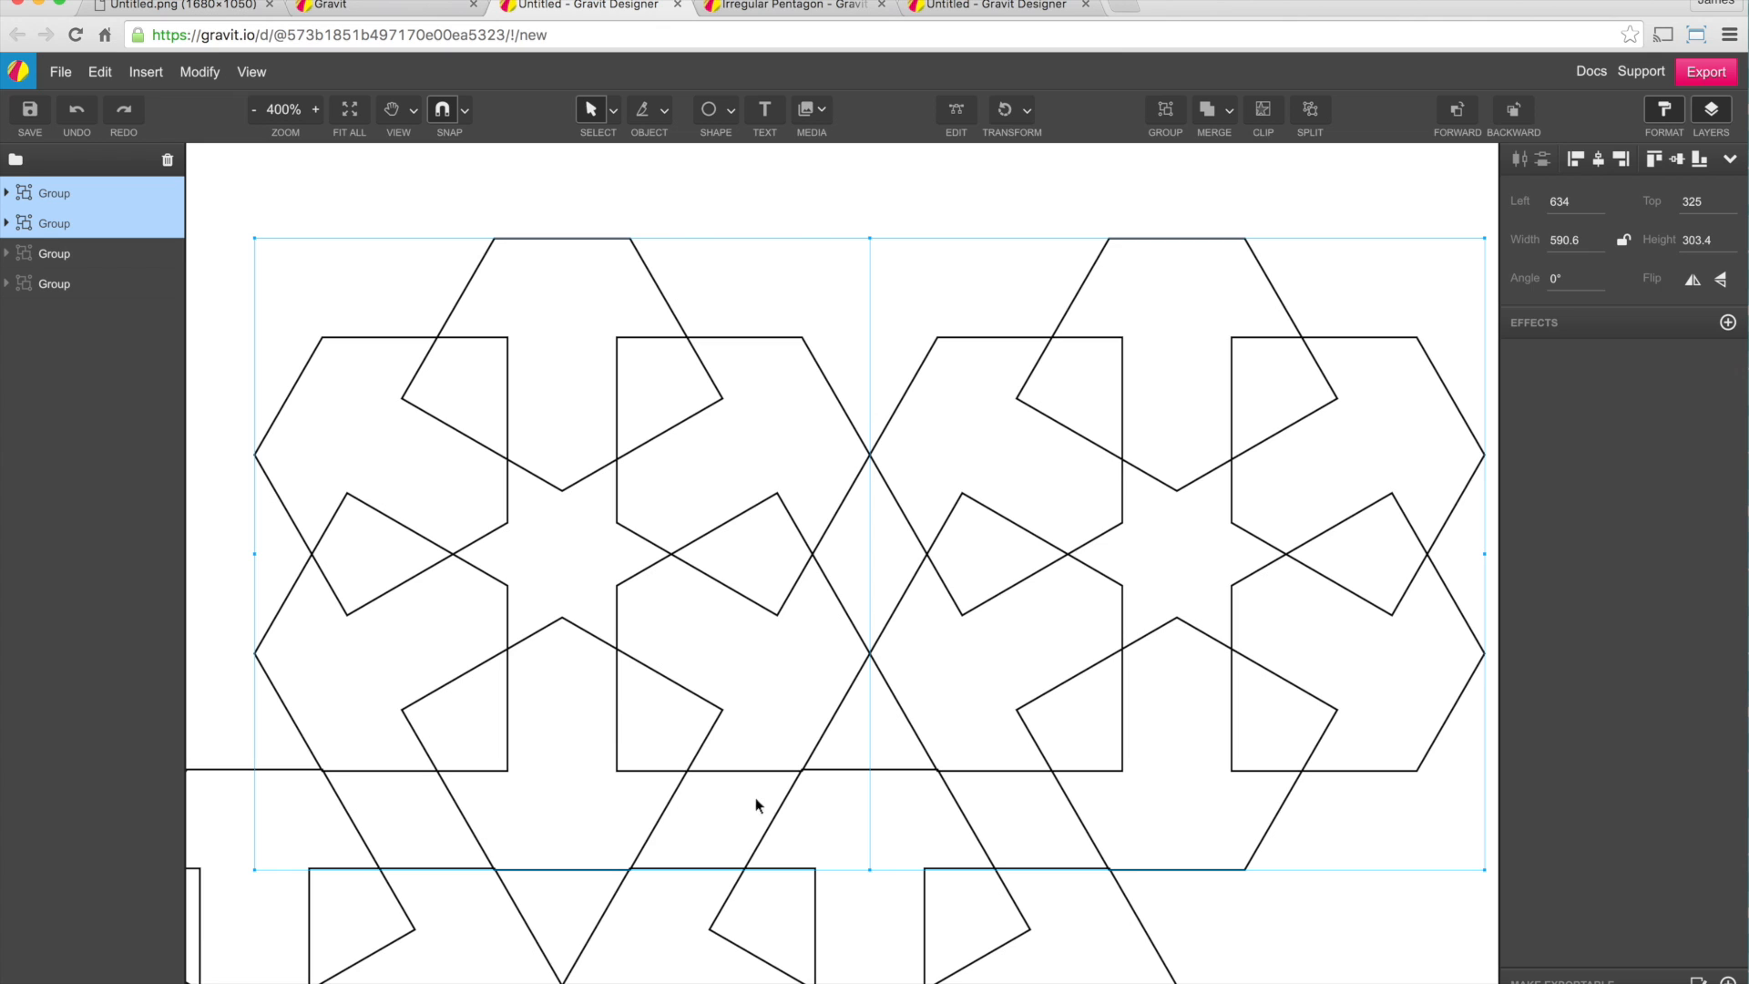
pyautogui.press('Up')
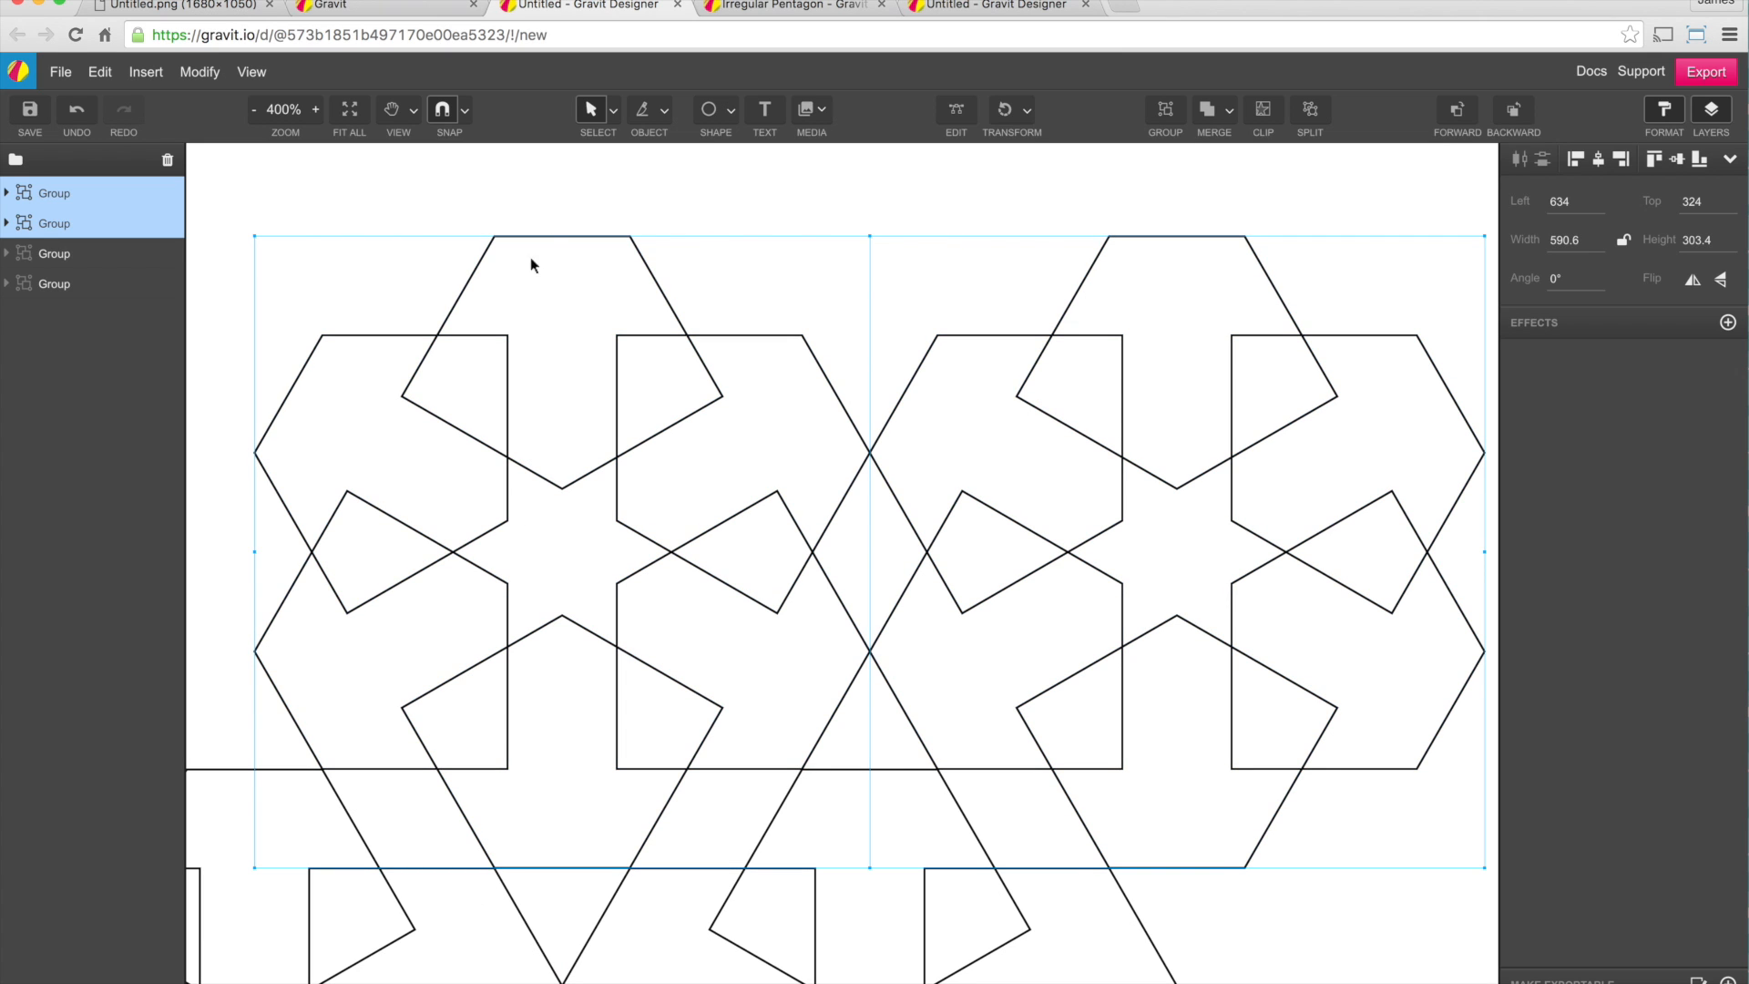
# Try one-pixel nudges of the upper row of groups to compare how its lines meet the lower row
pyautogui.click(873, 175)
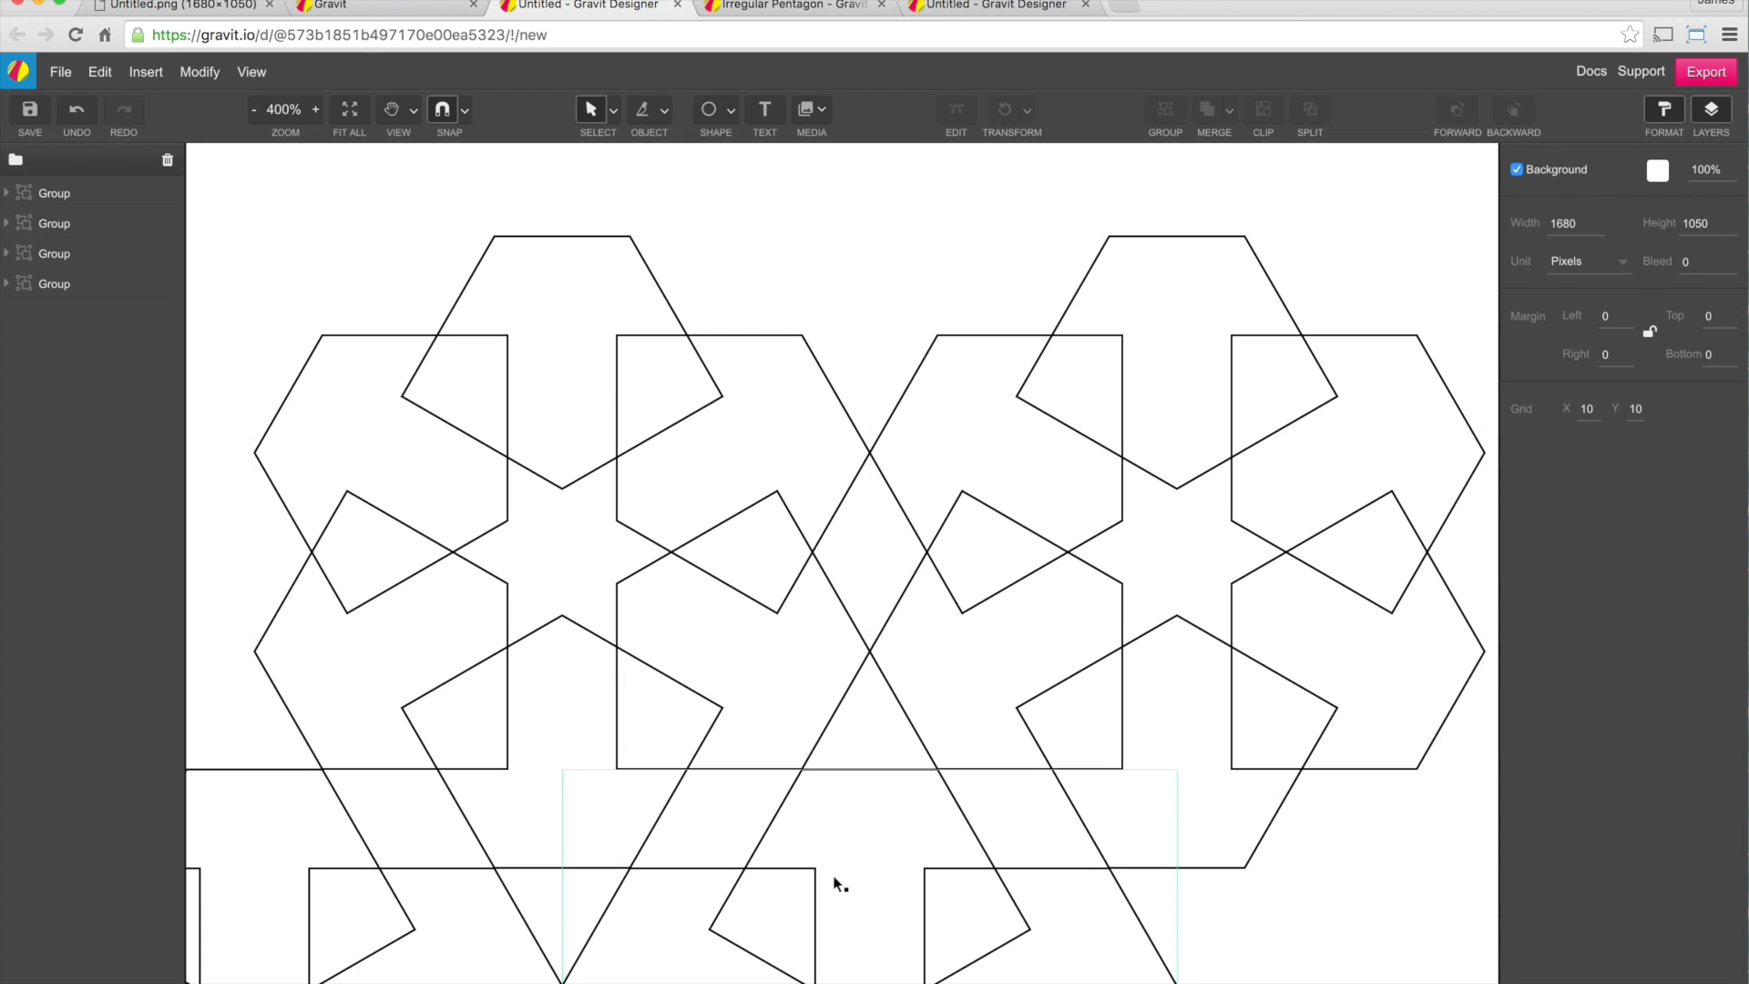
pyautogui.hotkey('ctrl', 'z')
pyautogui.press('Up')
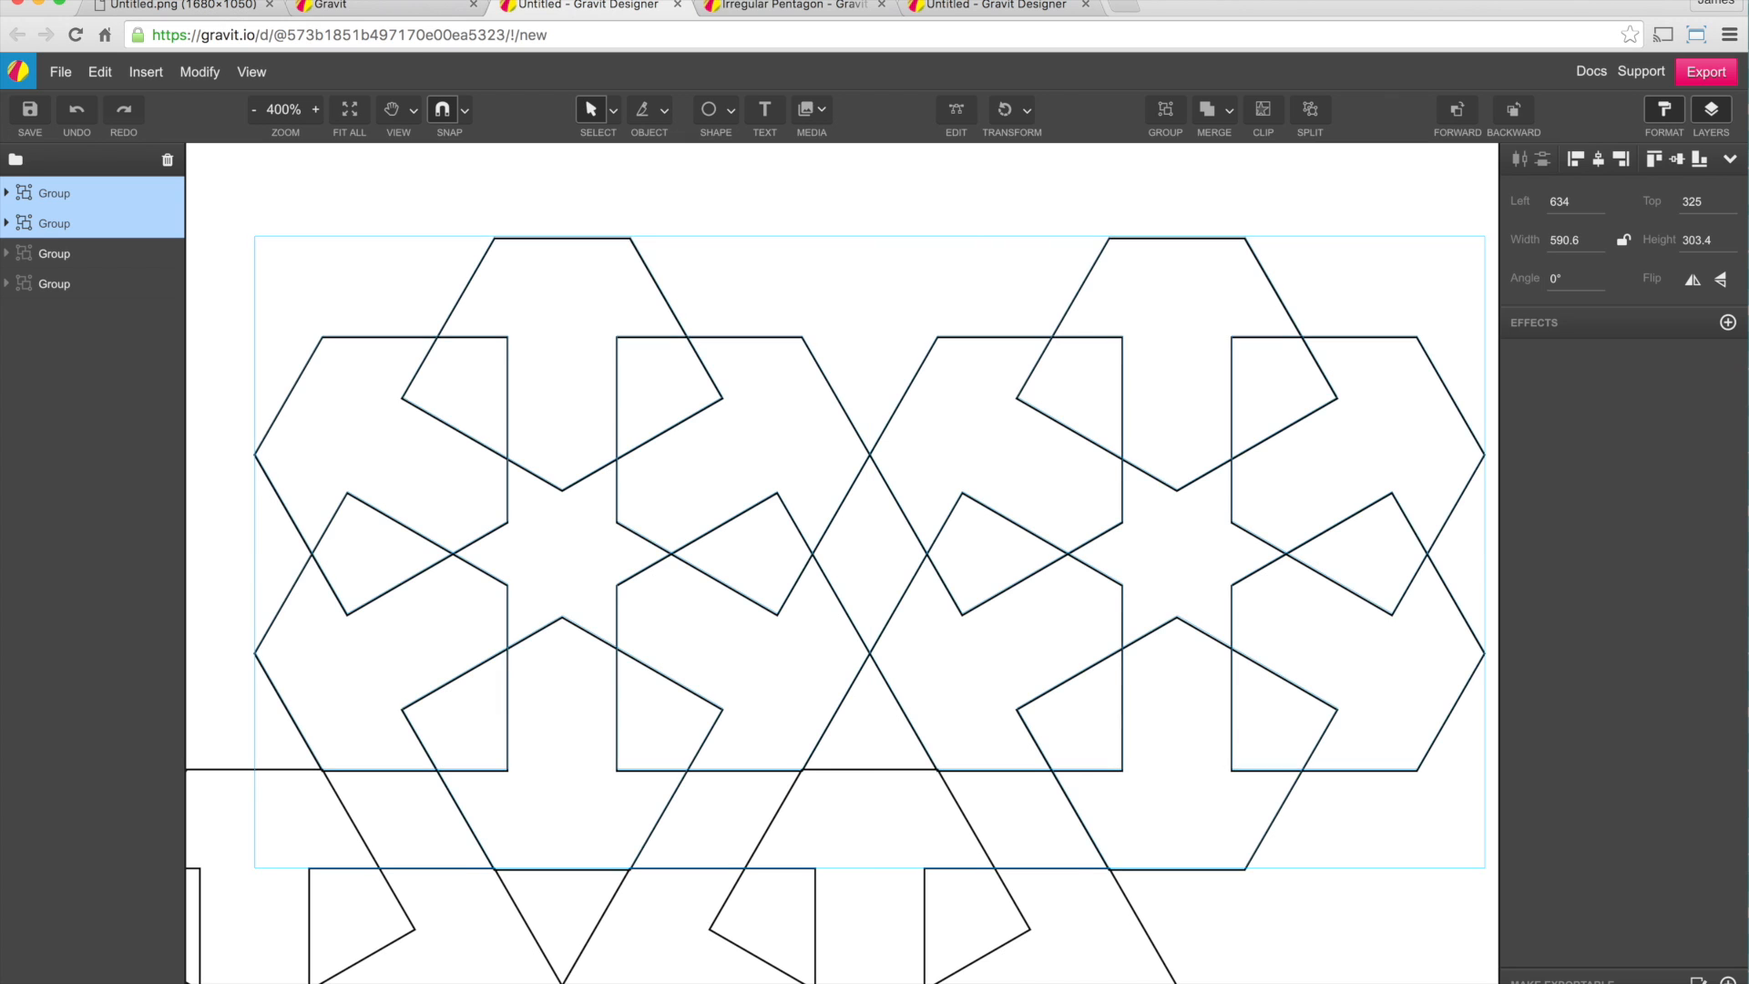
pyautogui.press('Down')
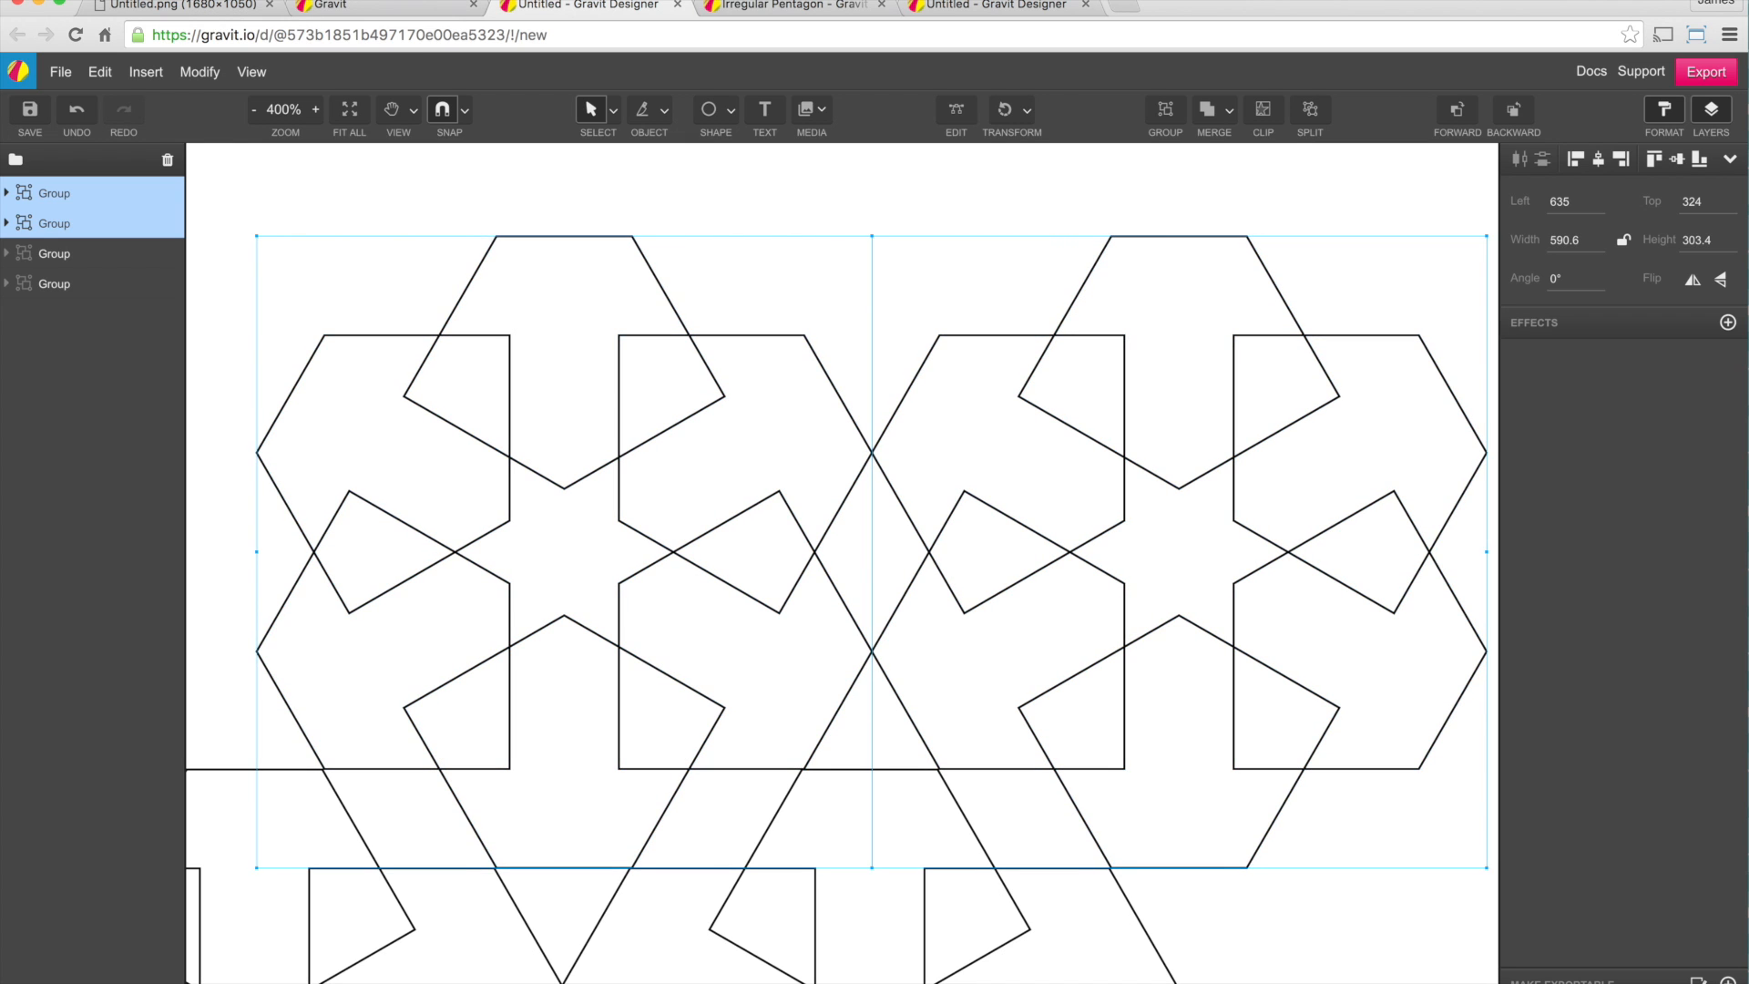
pyautogui.press('Up')
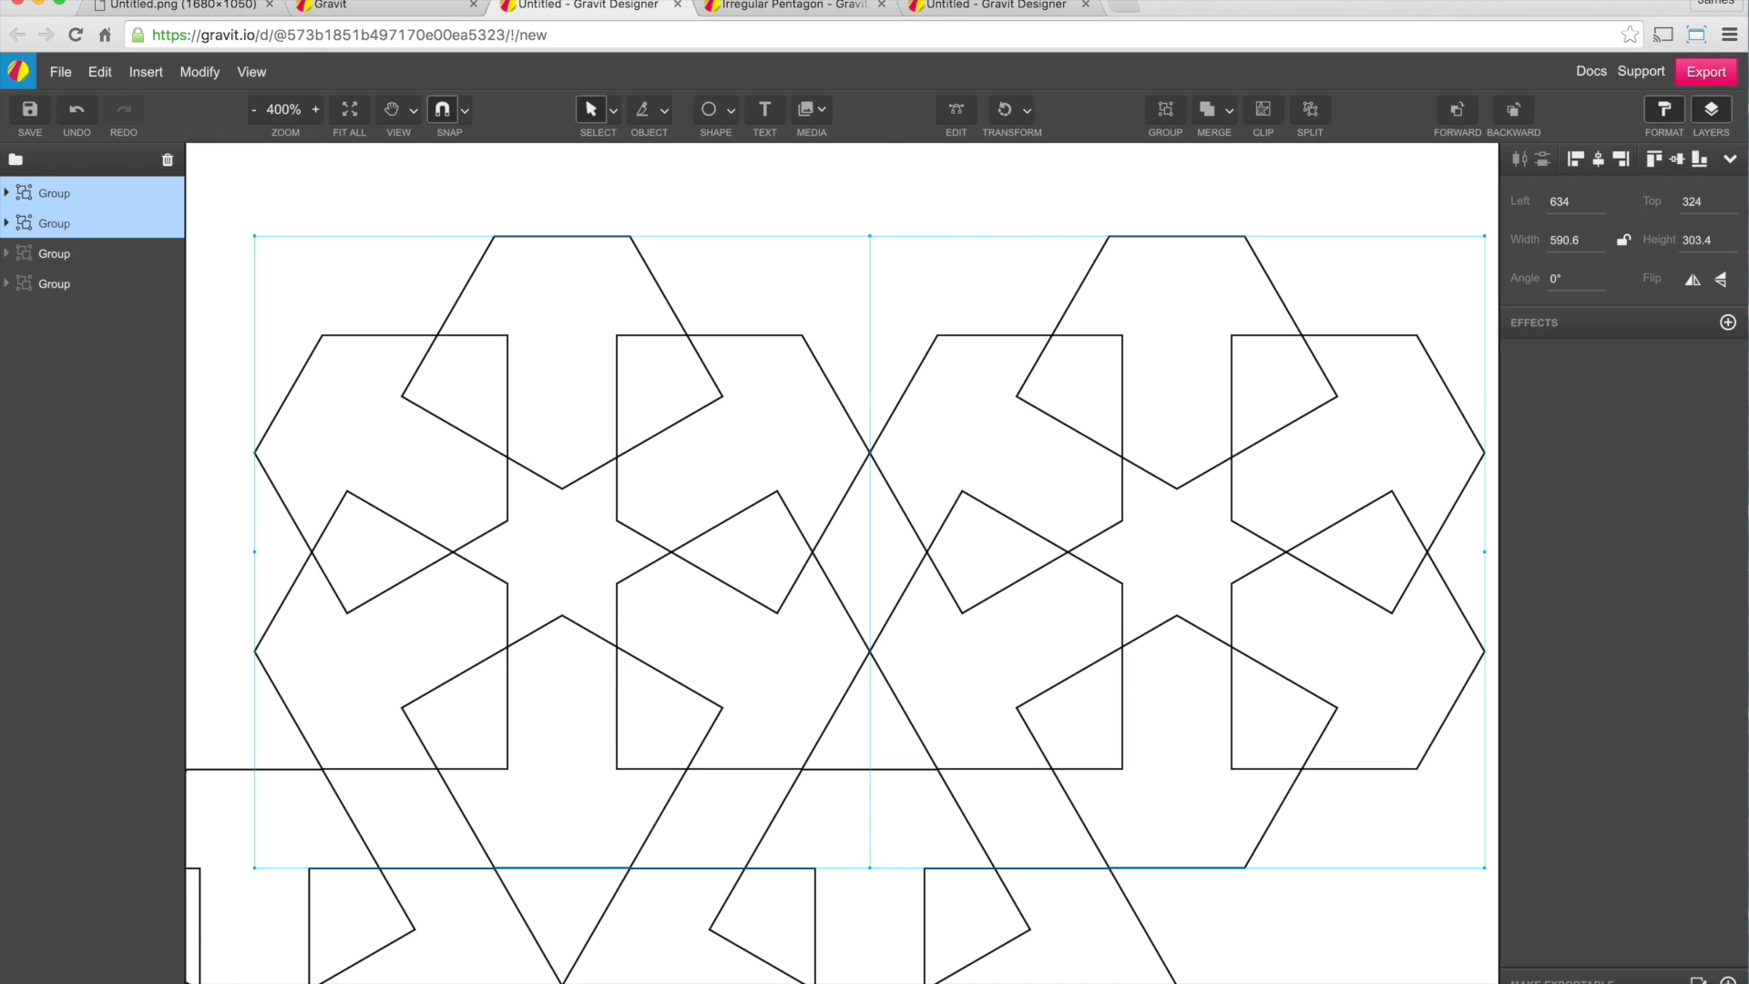
pyautogui.click(911, 203)
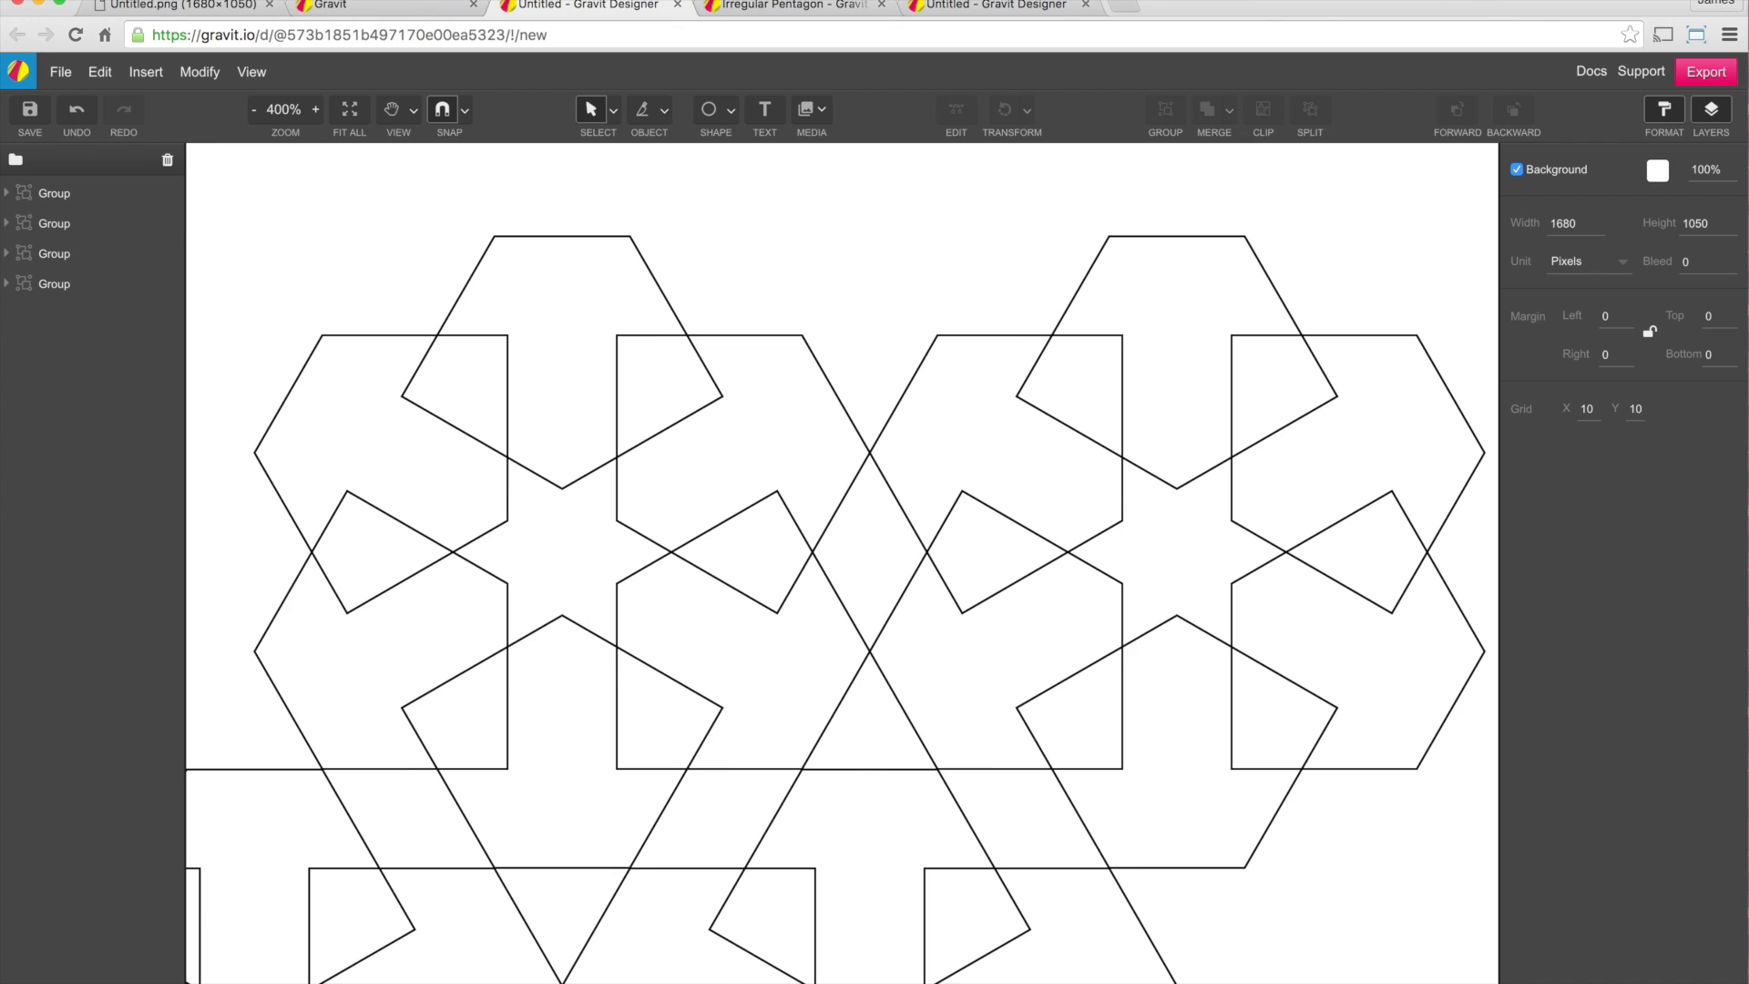
# Duplicate all four groups and move the copies to the original's left side at Left -110, Top 324
pyautogui.press('super+minus')
pyautogui.press('super+minus')
pyautogui.press('super+minus')
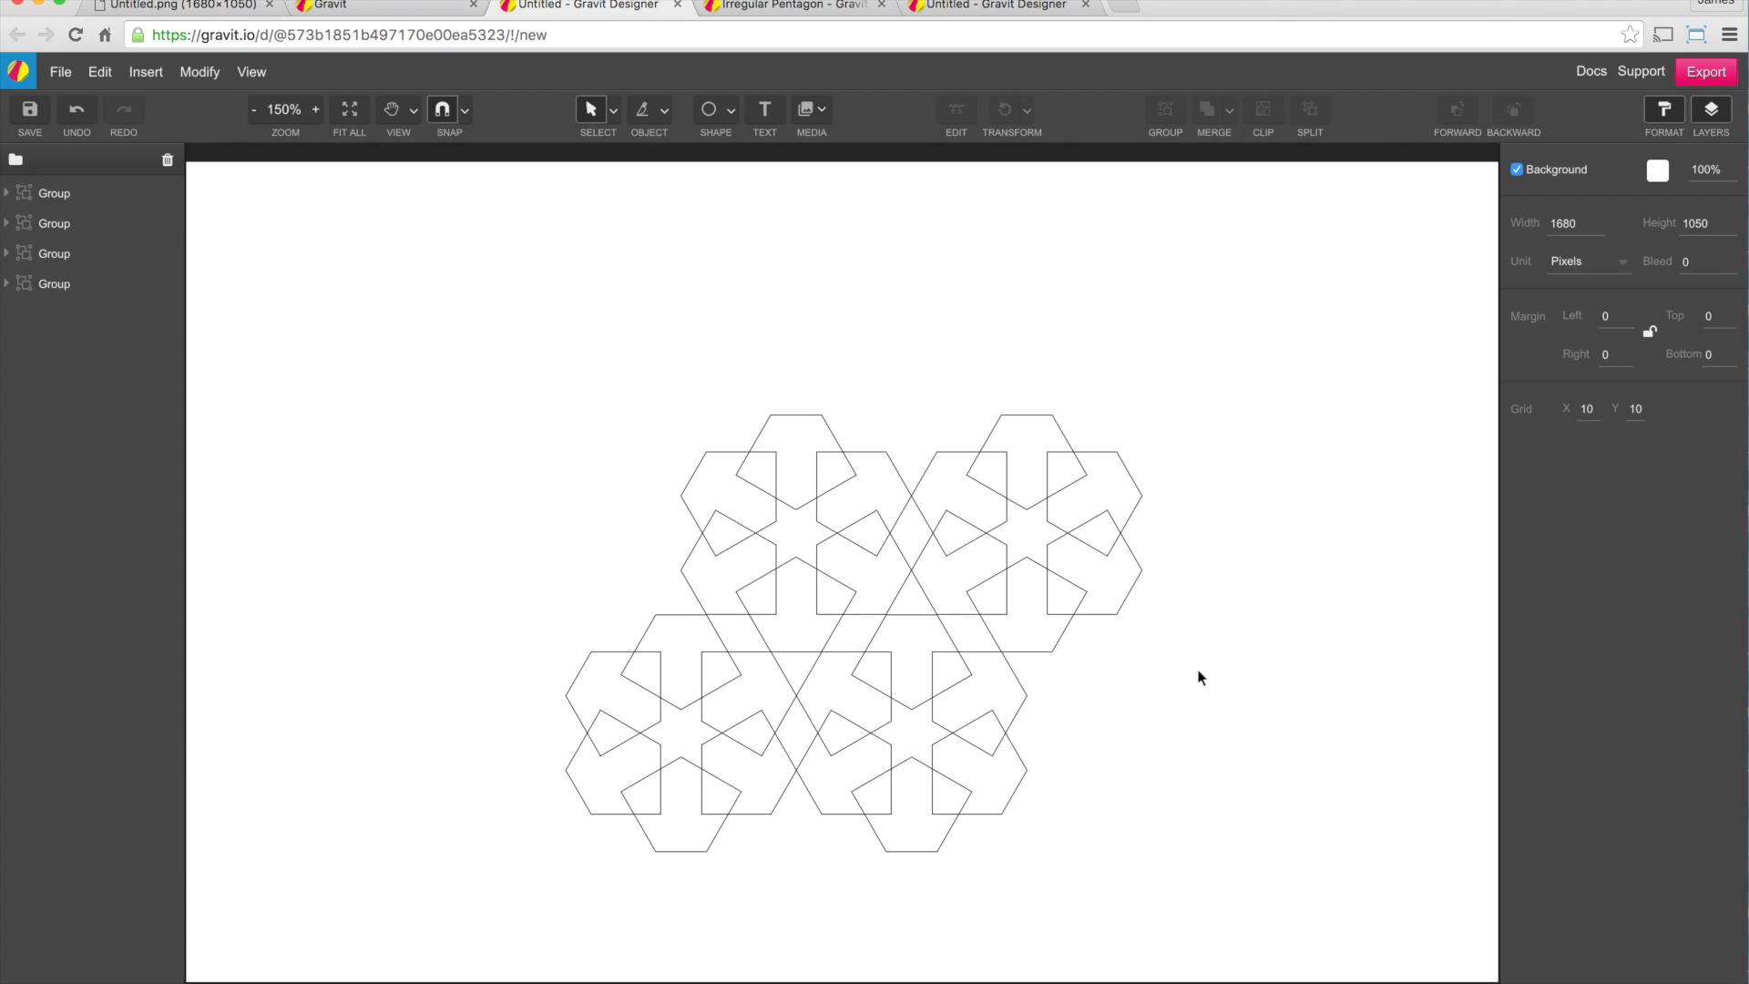
pyautogui.moveTo(520, 330); pyautogui.dragTo(1326, 869)
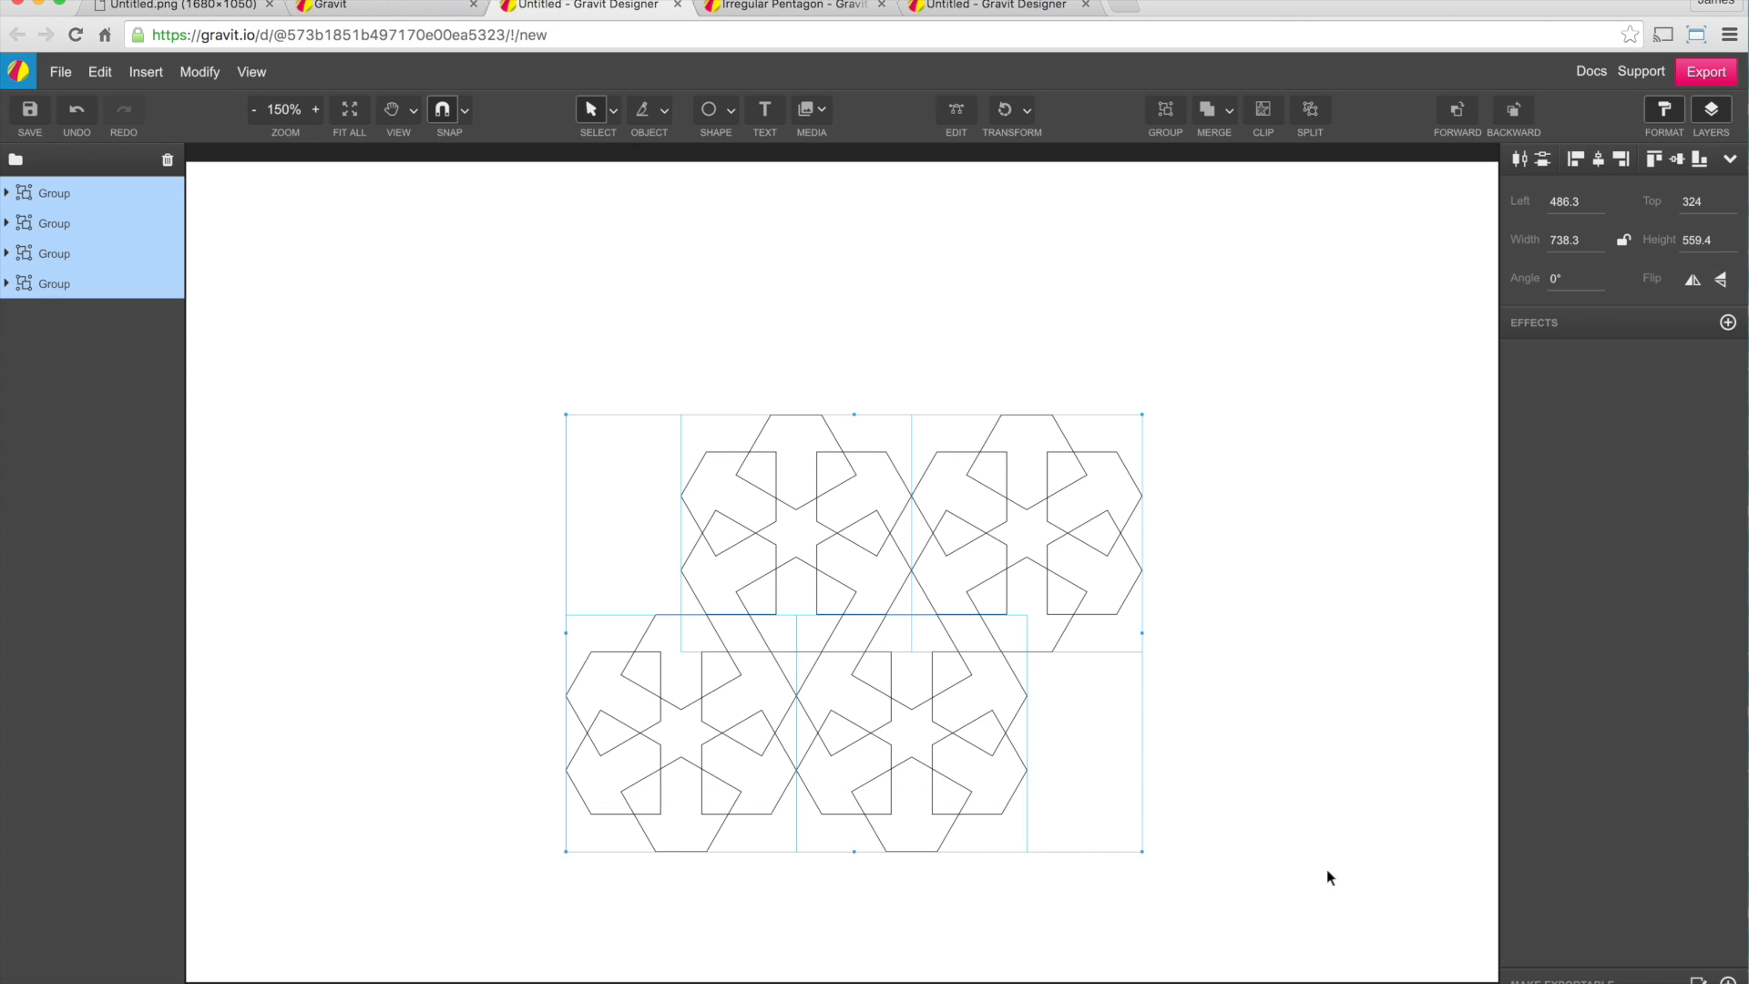
pyautogui.press('super+d')
pyautogui.hotkey('shift', 'Left')
pyautogui.hotkey('shift', 'Left')
pyautogui.hotkey('shift', 'Left')
pyautogui.hotkey('shift', 'Left')
pyautogui.hotkey('shift', 'Left')
pyautogui.hotkey('shift', 'Left')
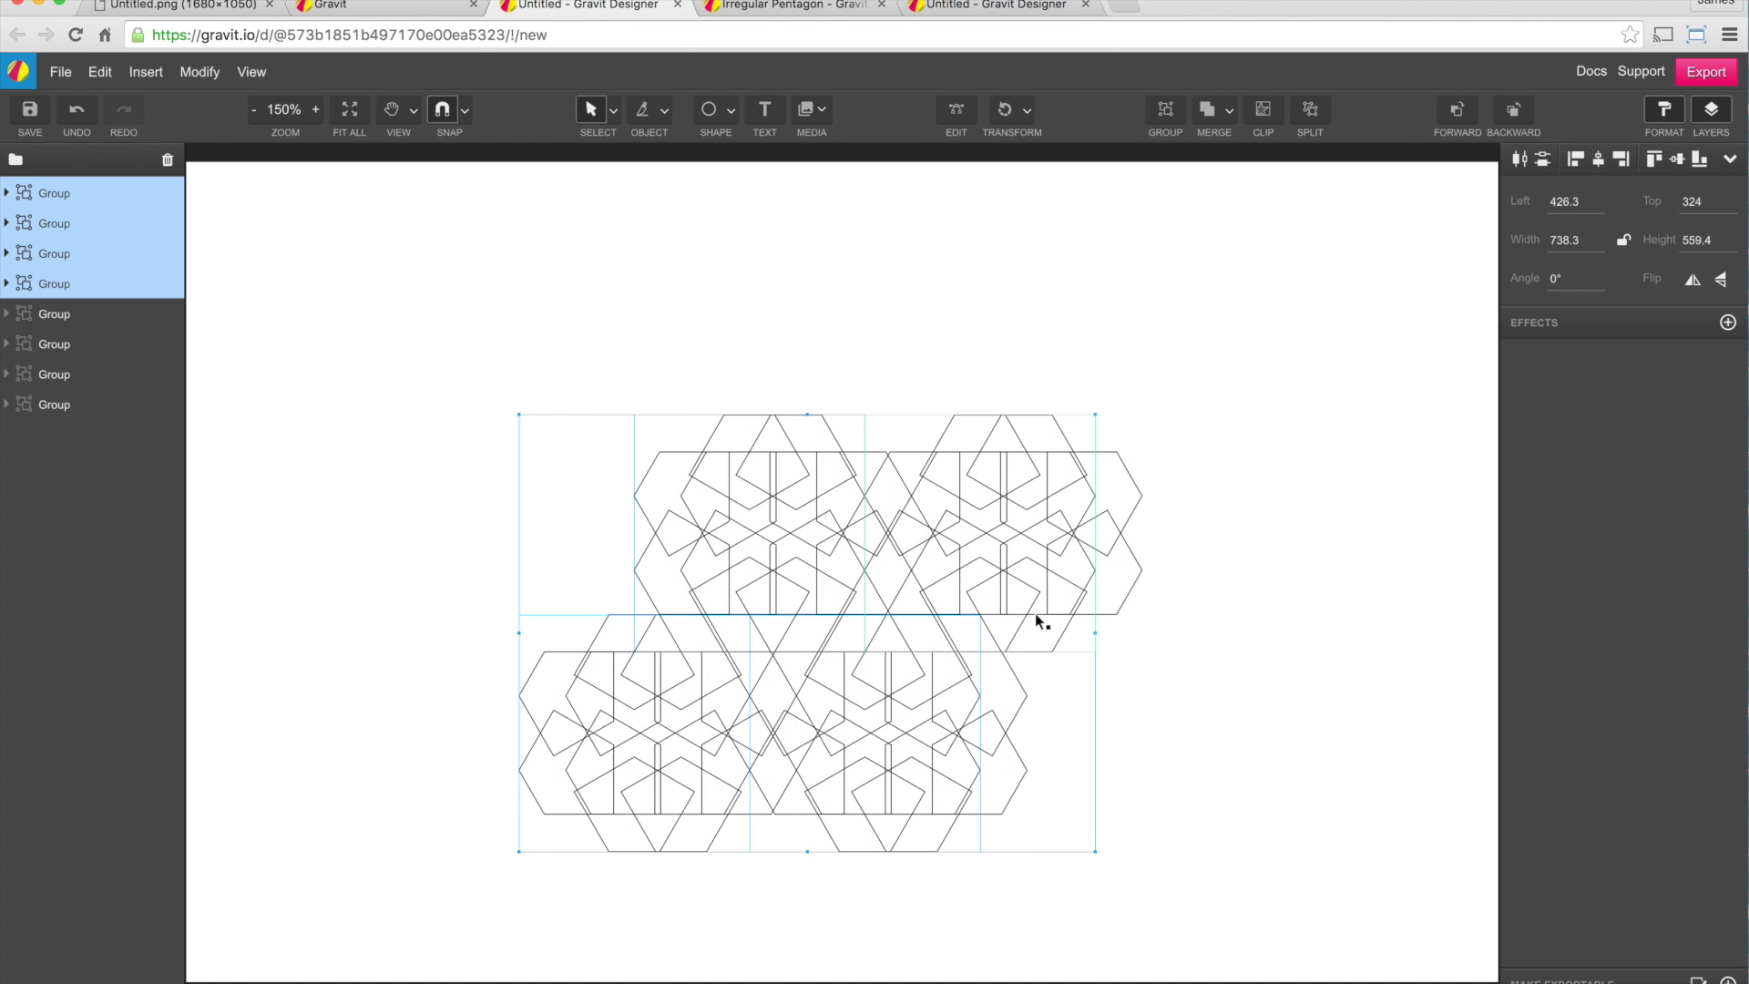
pyautogui.moveTo(1030, 617); pyautogui.dragTo(603, 597)
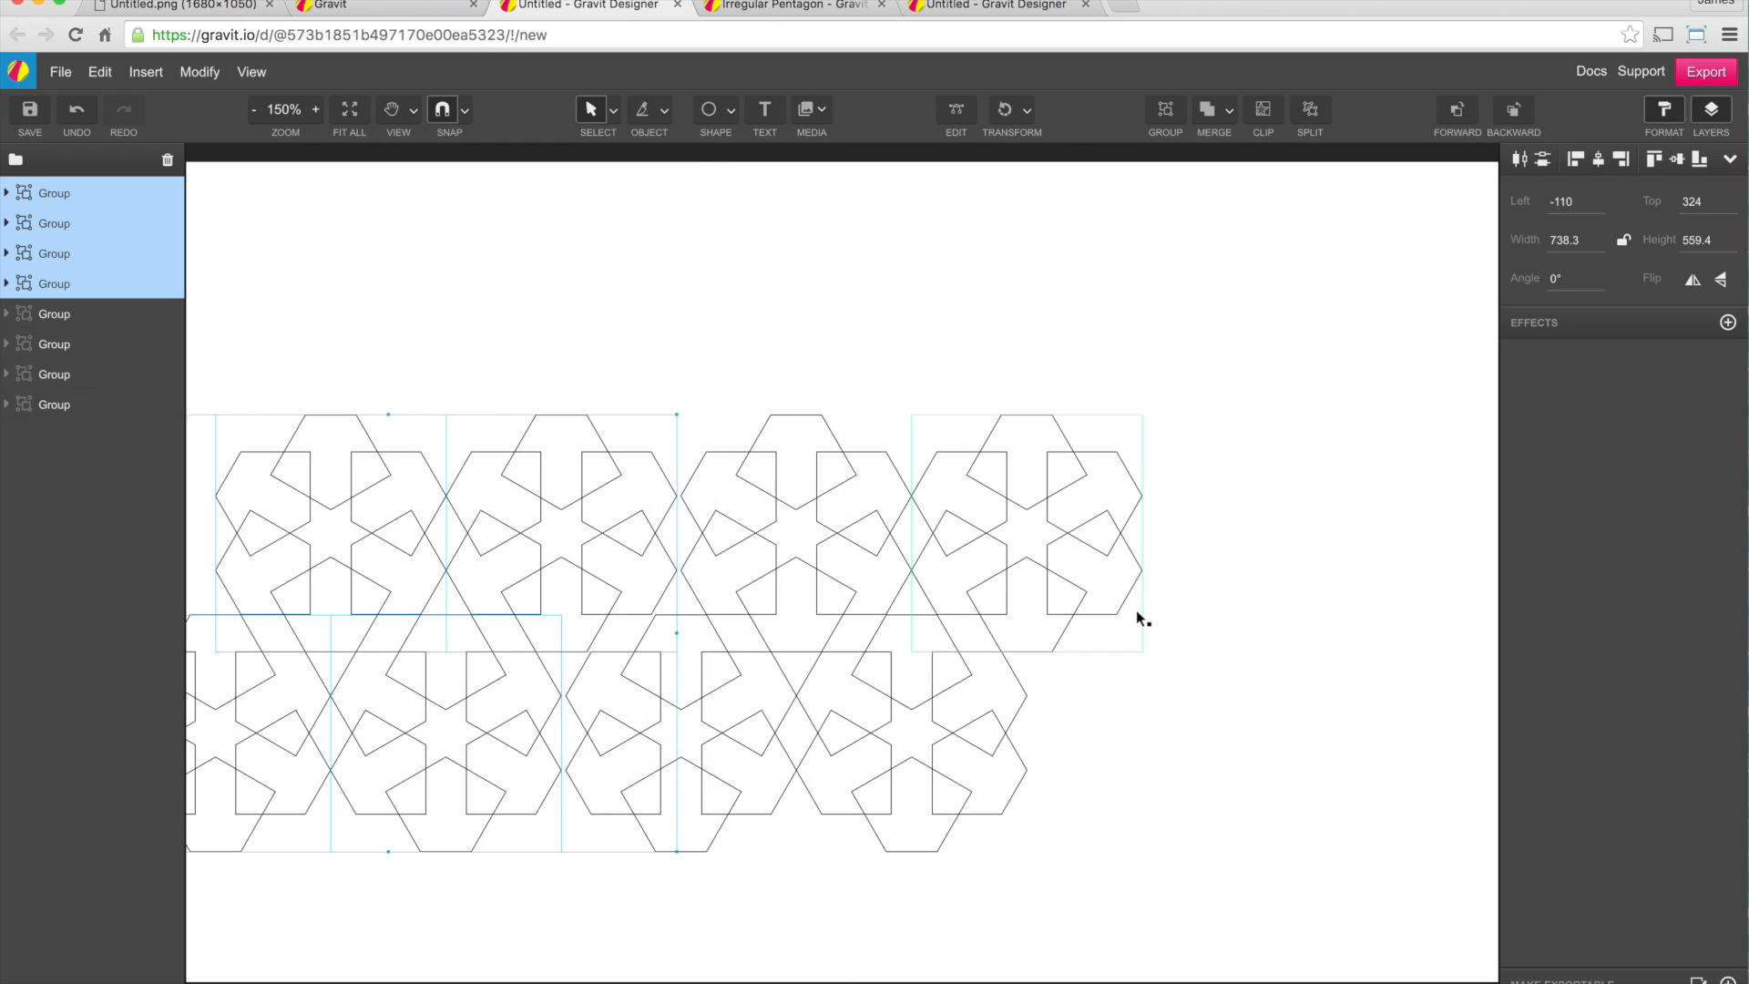
# Nudge the copied groups right to Left -105 so their lines meet those of the original groups
pyautogui.press('Right')
pyautogui.press('Right')
pyautogui.press('Right')
pyautogui.press('Right')
pyautogui.press('Right')
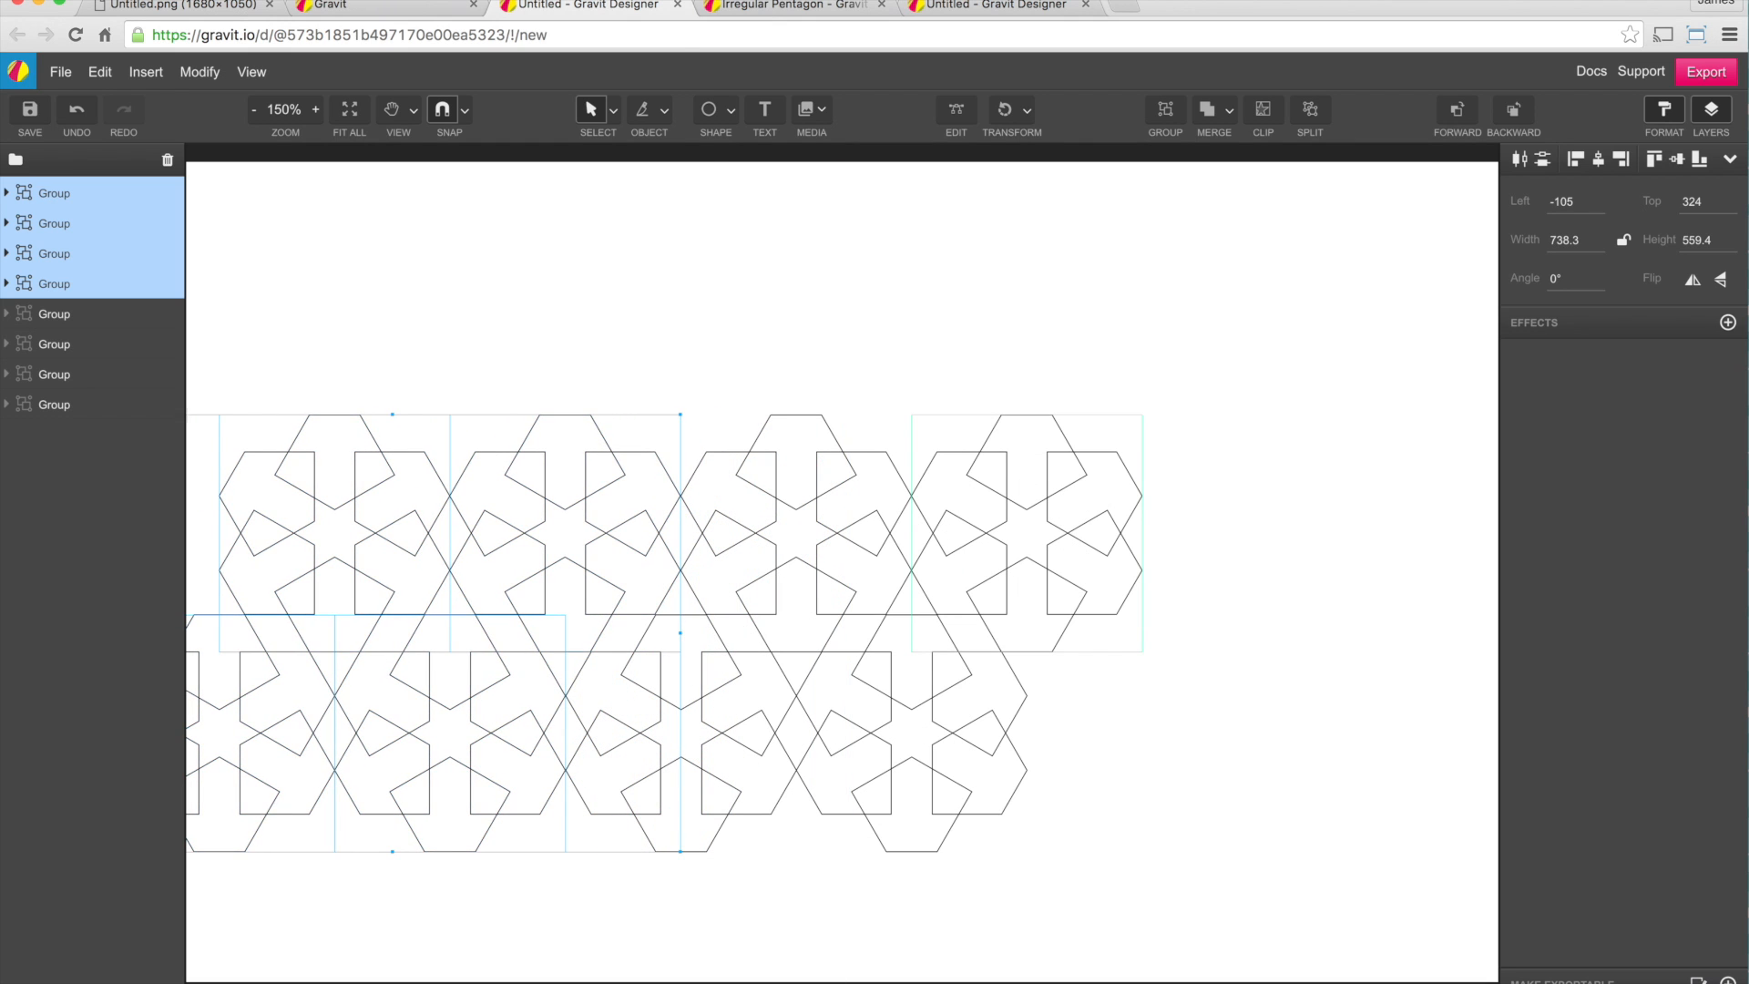
pyautogui.click(702, 328)
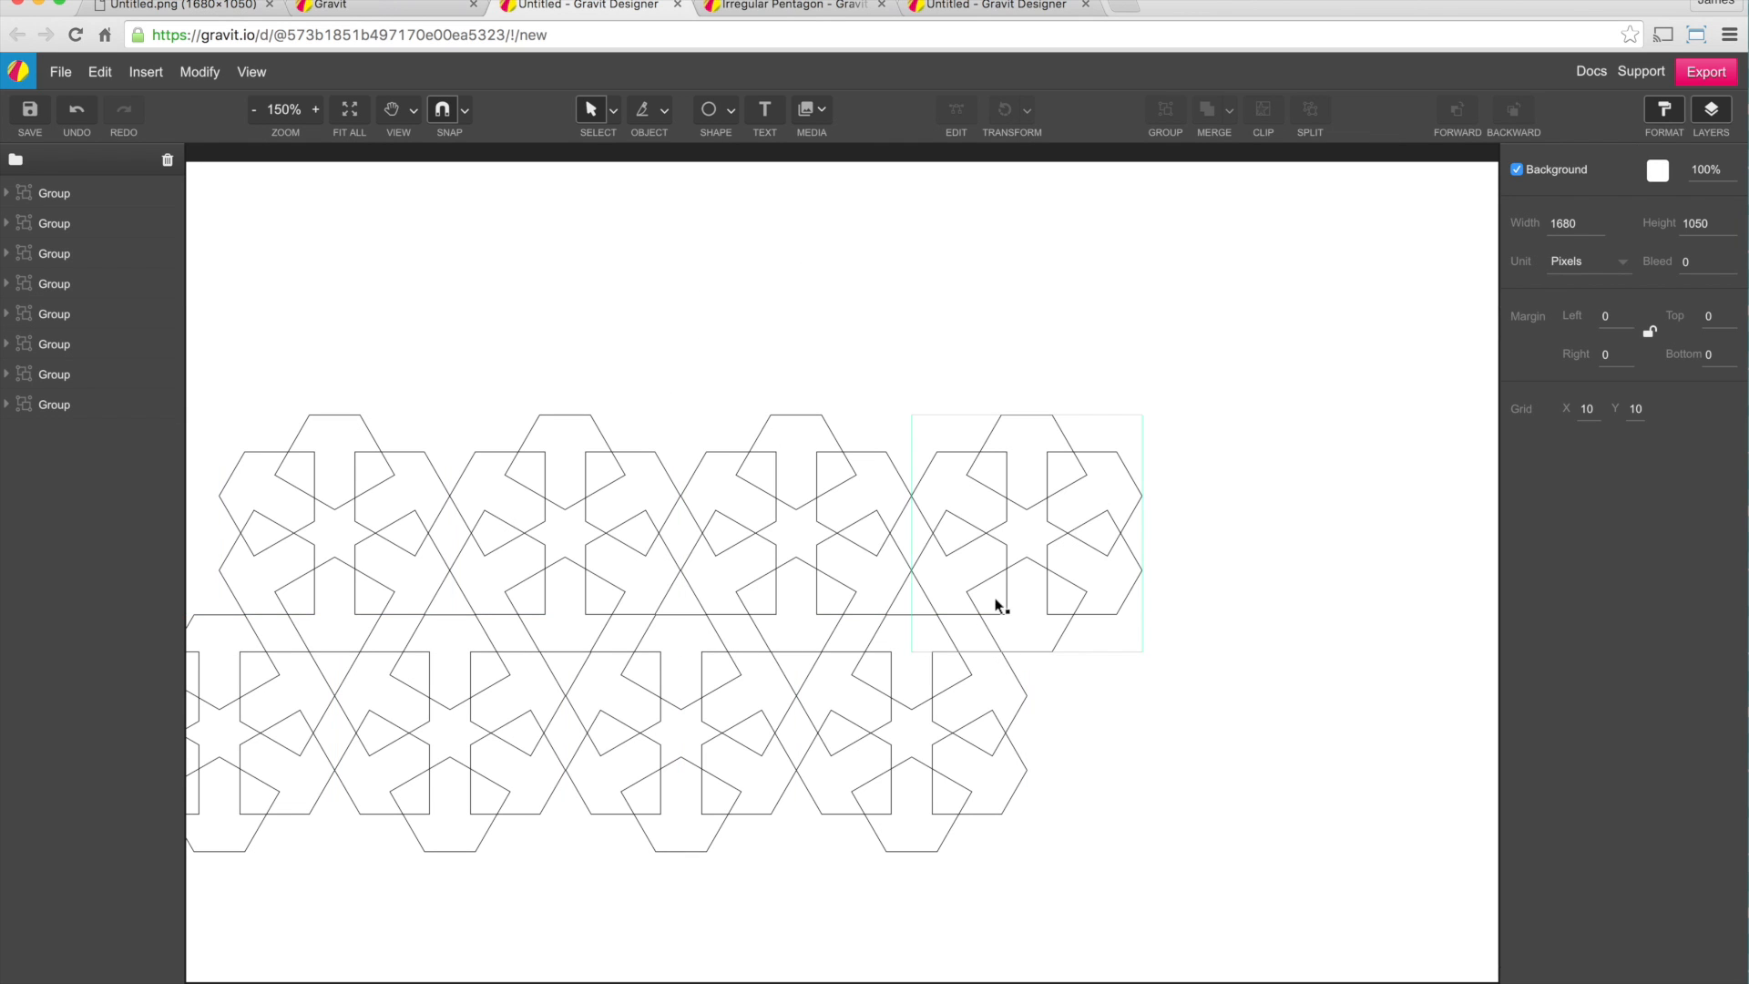
# Scale all eight groups down proportionally to 1175 by 494.4 and move them onto the canvas at Left 55, Top 485.6
pyautogui.press('super+minus')
pyautogui.moveTo(396, 436); pyautogui.dragTo(1123, 802)
pyautogui.moveTo(1070, 473); pyautogui.dragTo(990, 501)
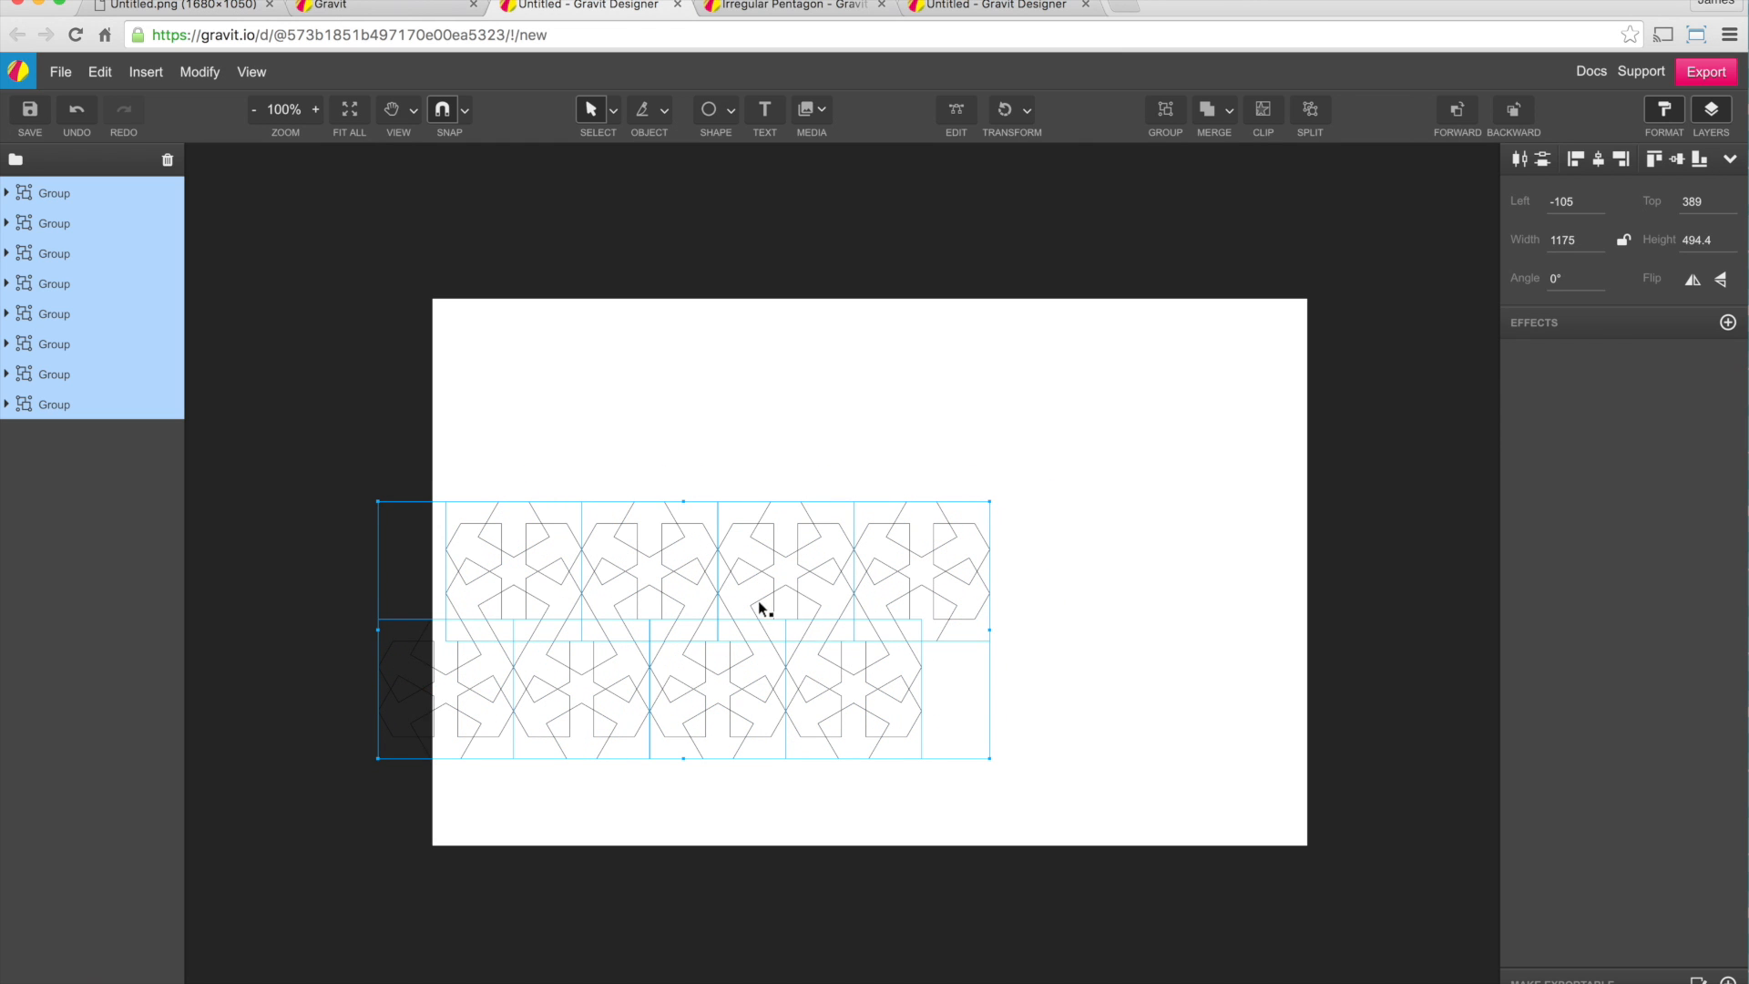
pyautogui.moveTo(773, 589); pyautogui.dragTo(900, 637)
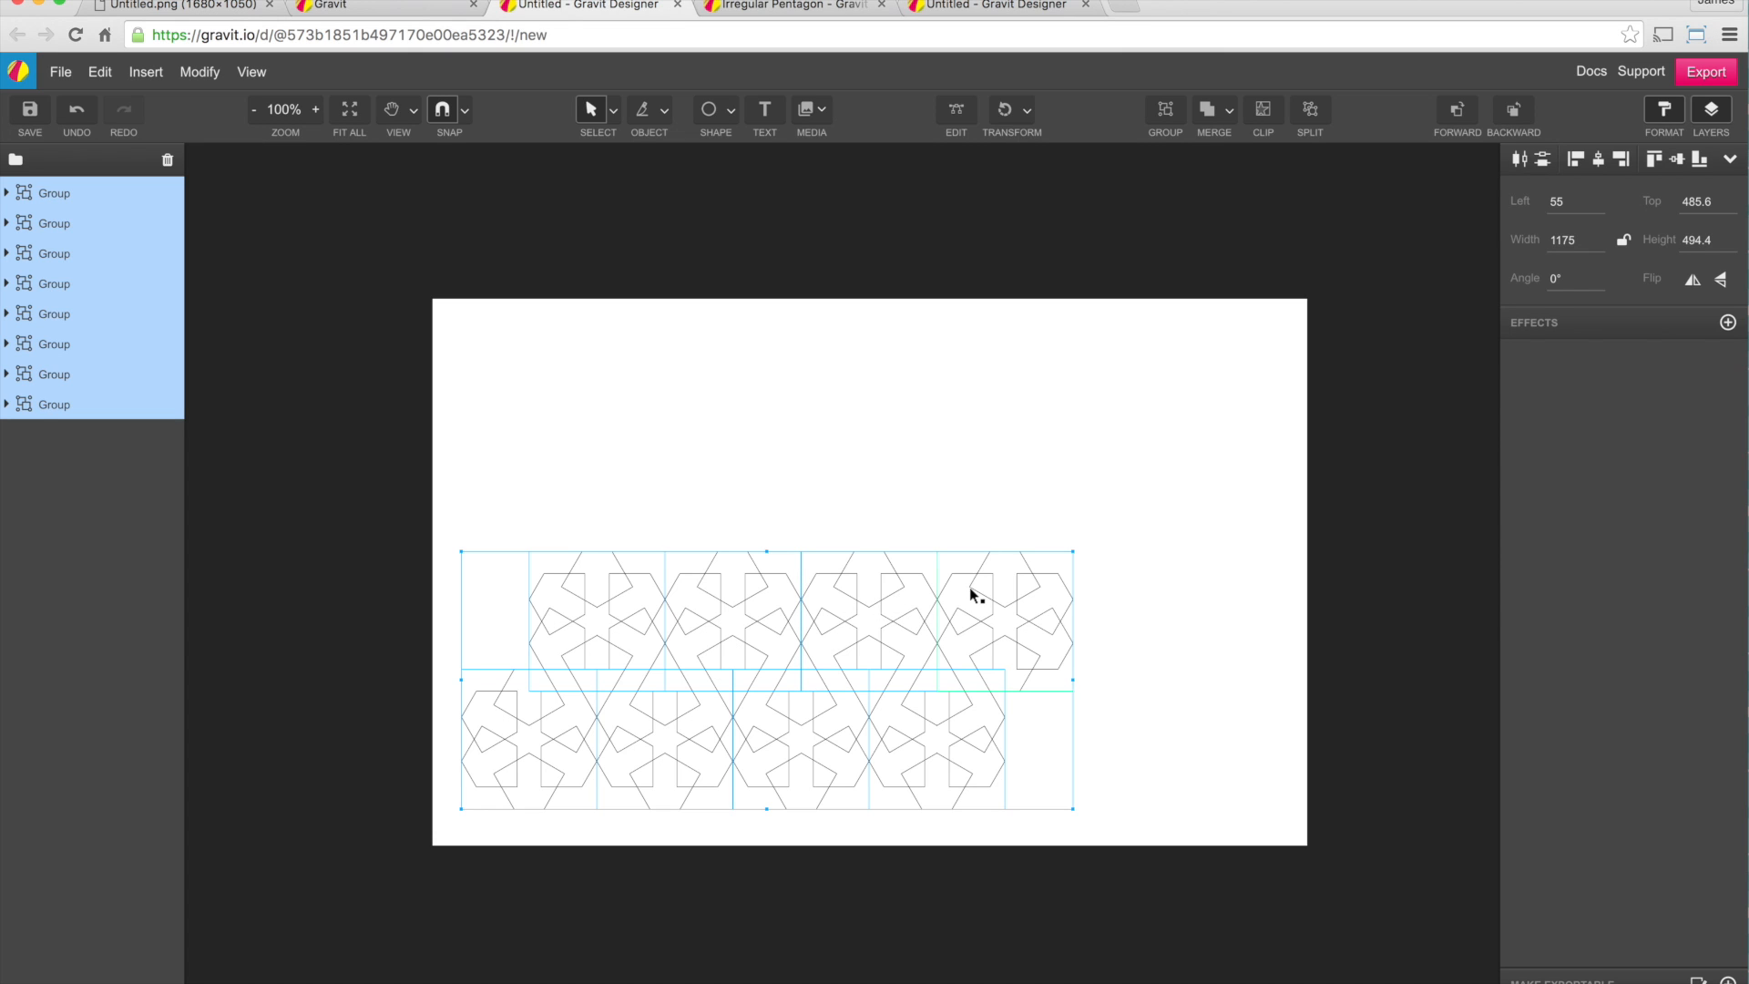
# Combine the eight groups into one group and scale it down proportionally to 1045 by 439.7
pyautogui.hotkey('ctrl', 'g')
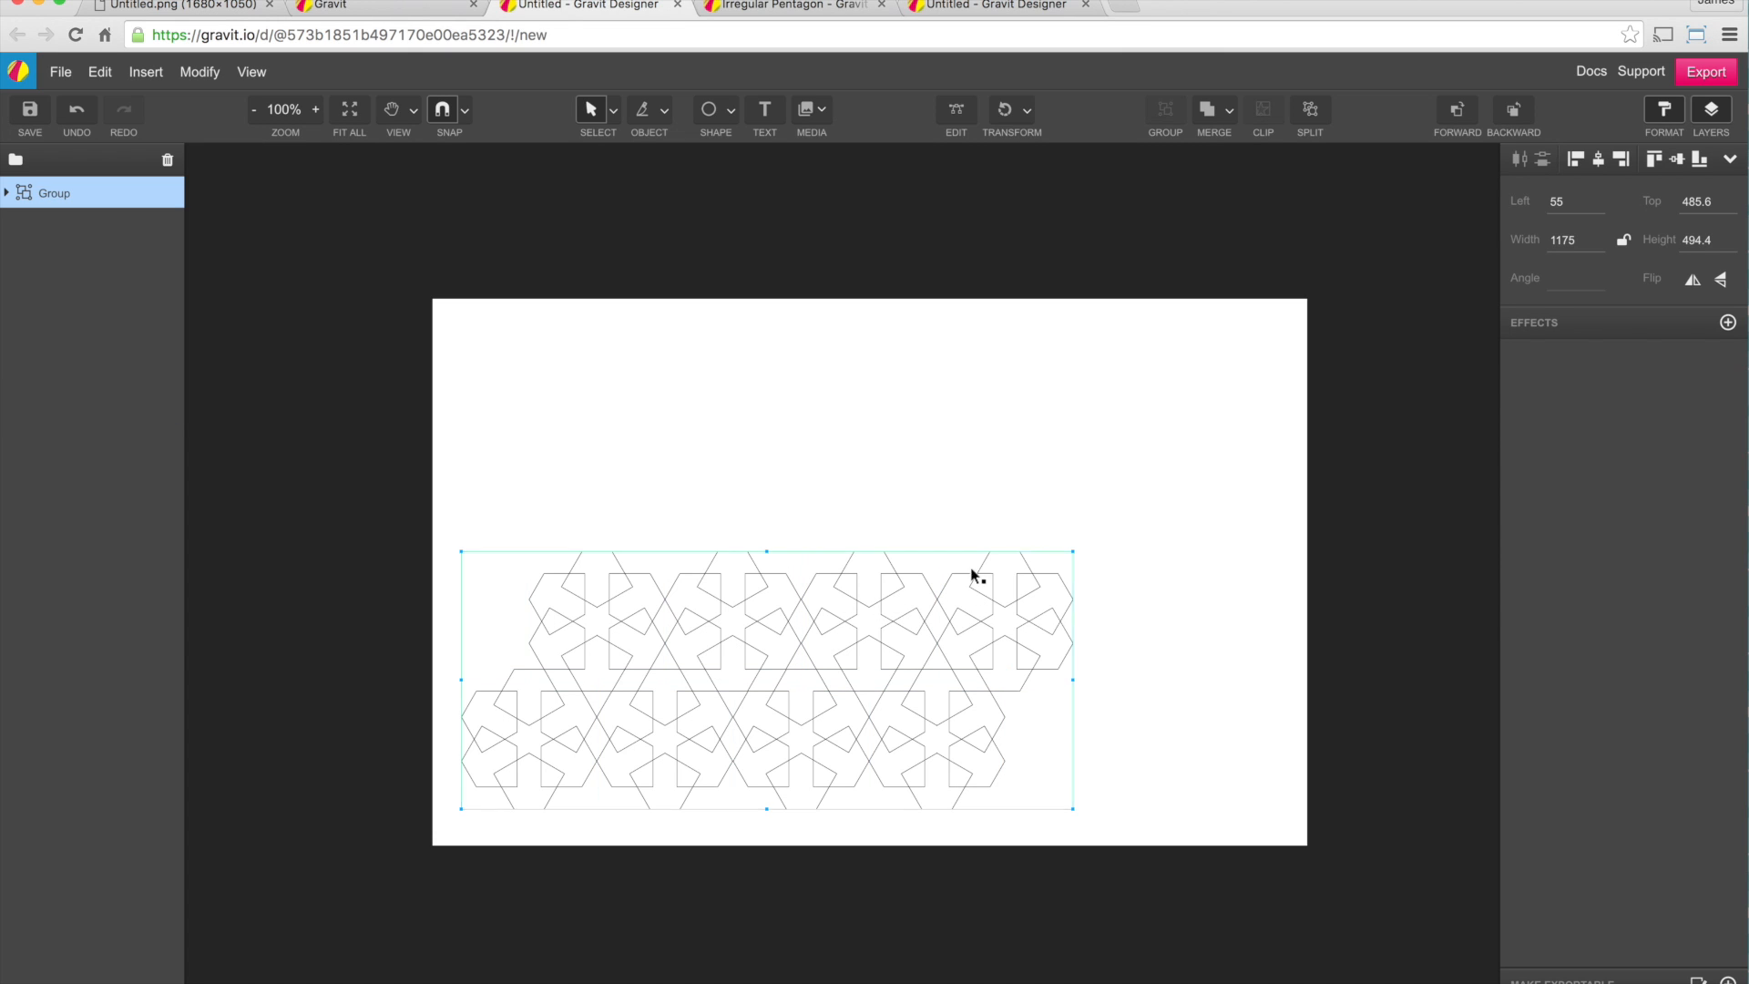
pyautogui.moveTo(1075, 559); pyautogui.dragTo(1004, 581)
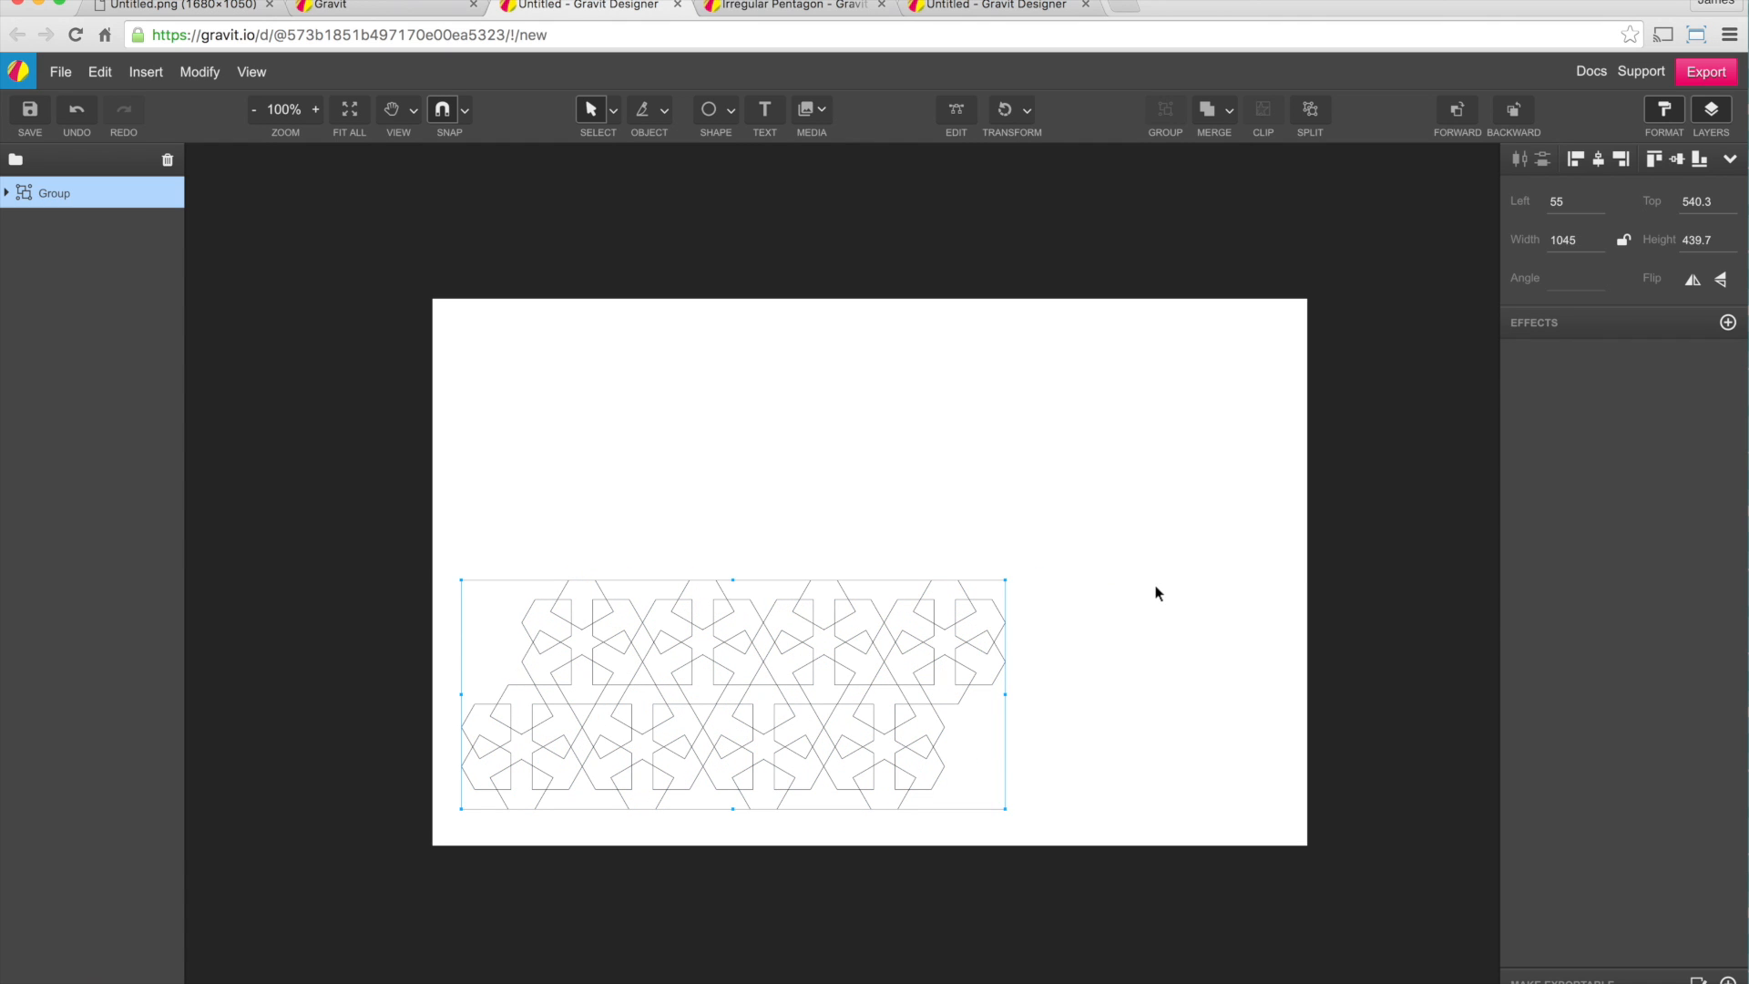
# Duplicate the two-row group and fit the copy against the original's upper edge, shifted right at Left 287.5, Top 138
pyautogui.hotkey('ctrl', 'd')
pyautogui.hotkey('shift', 'Up')
pyautogui.hotkey('shift', 'Up')
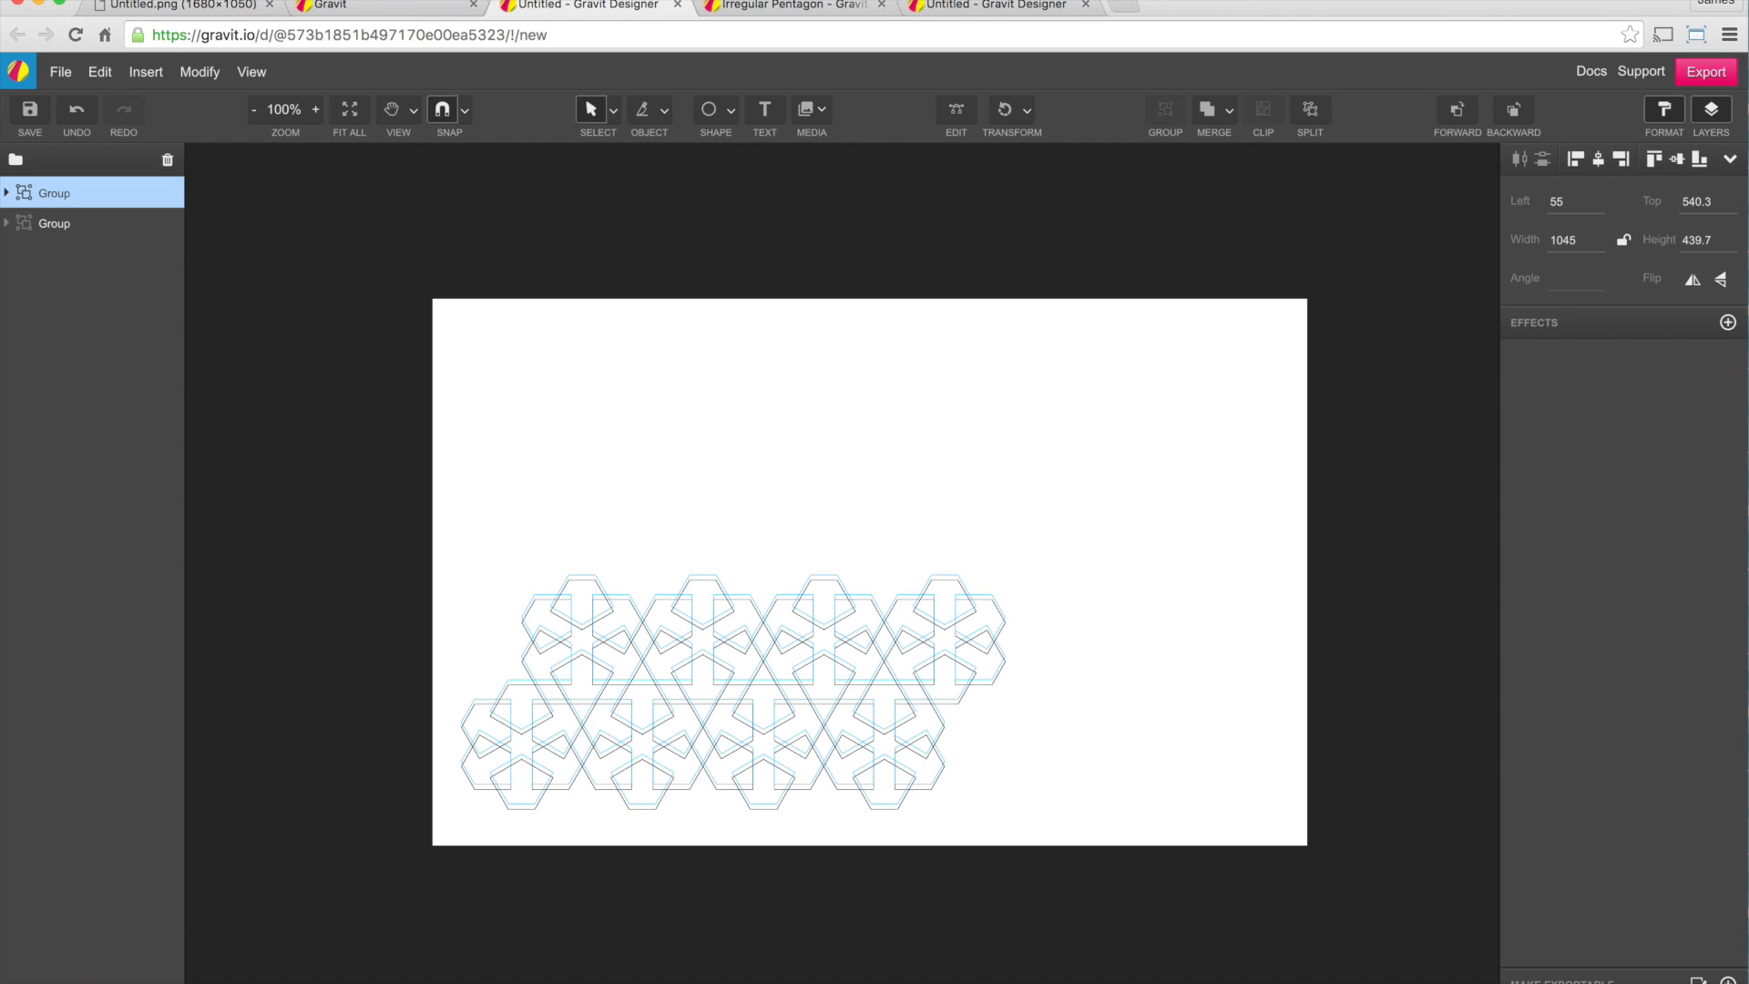
pyautogui.moveTo(901, 624); pyautogui.dragTo(966, 420)
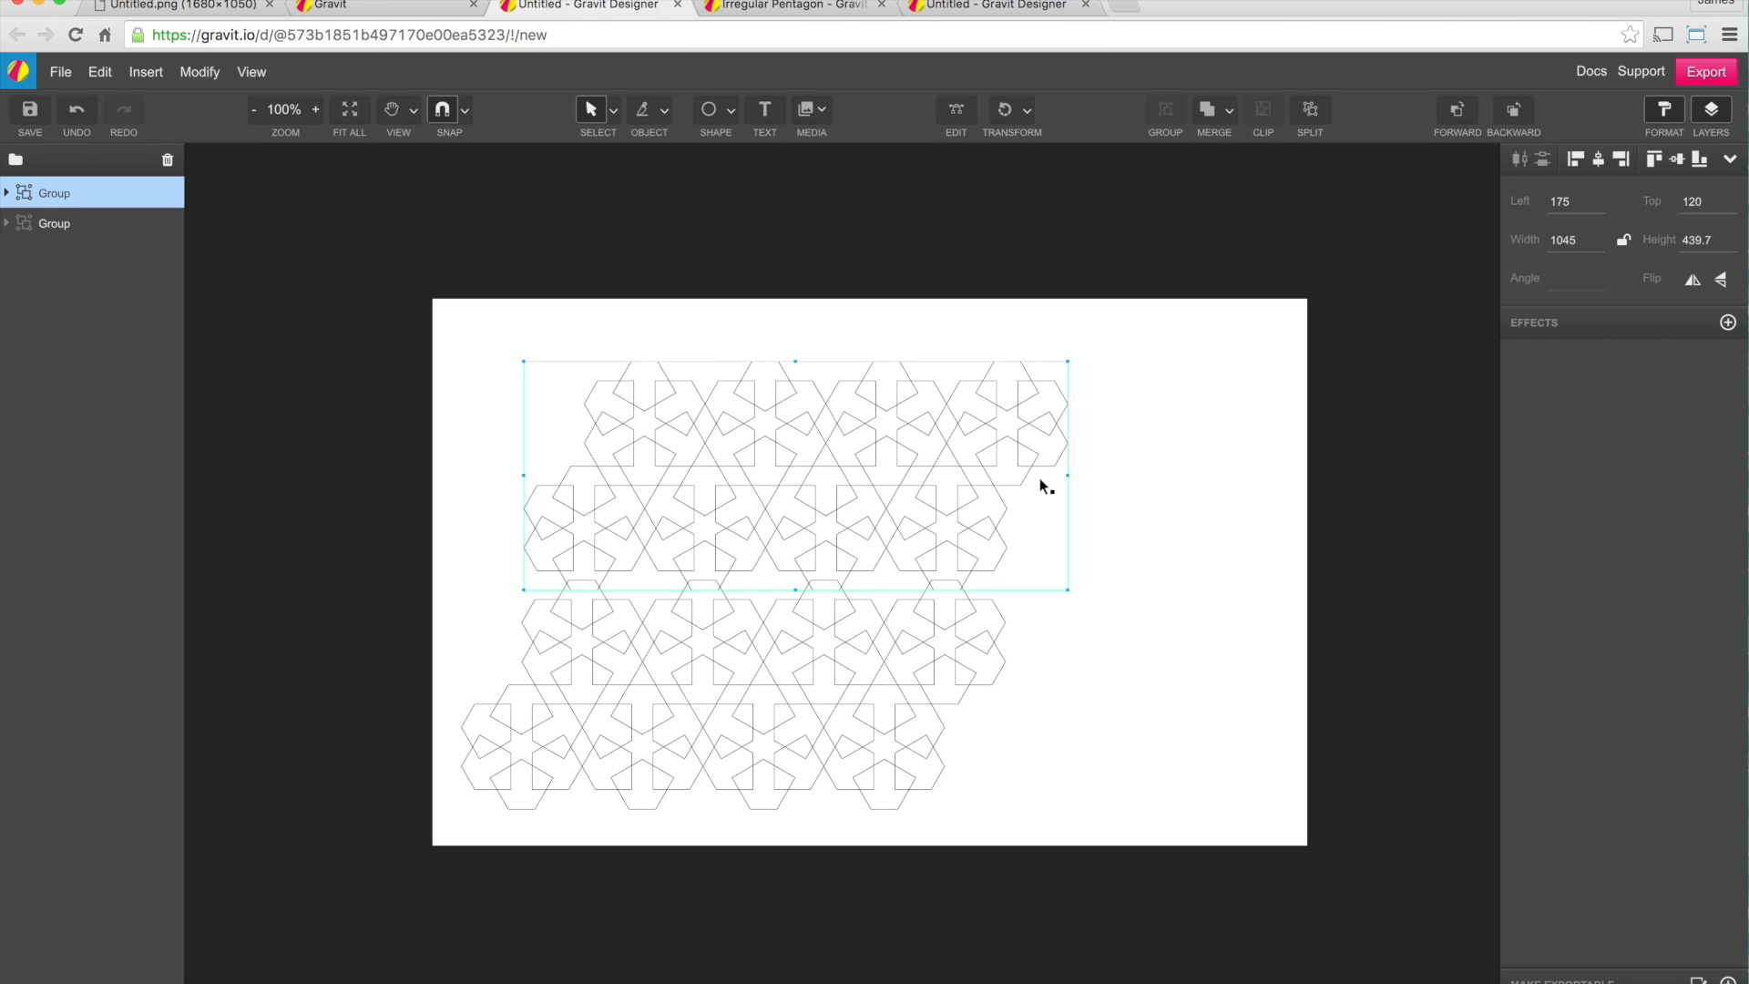
pyautogui.moveTo(988, 416); pyautogui.dragTo(1042, 423)
pyautogui.press('super+equal')
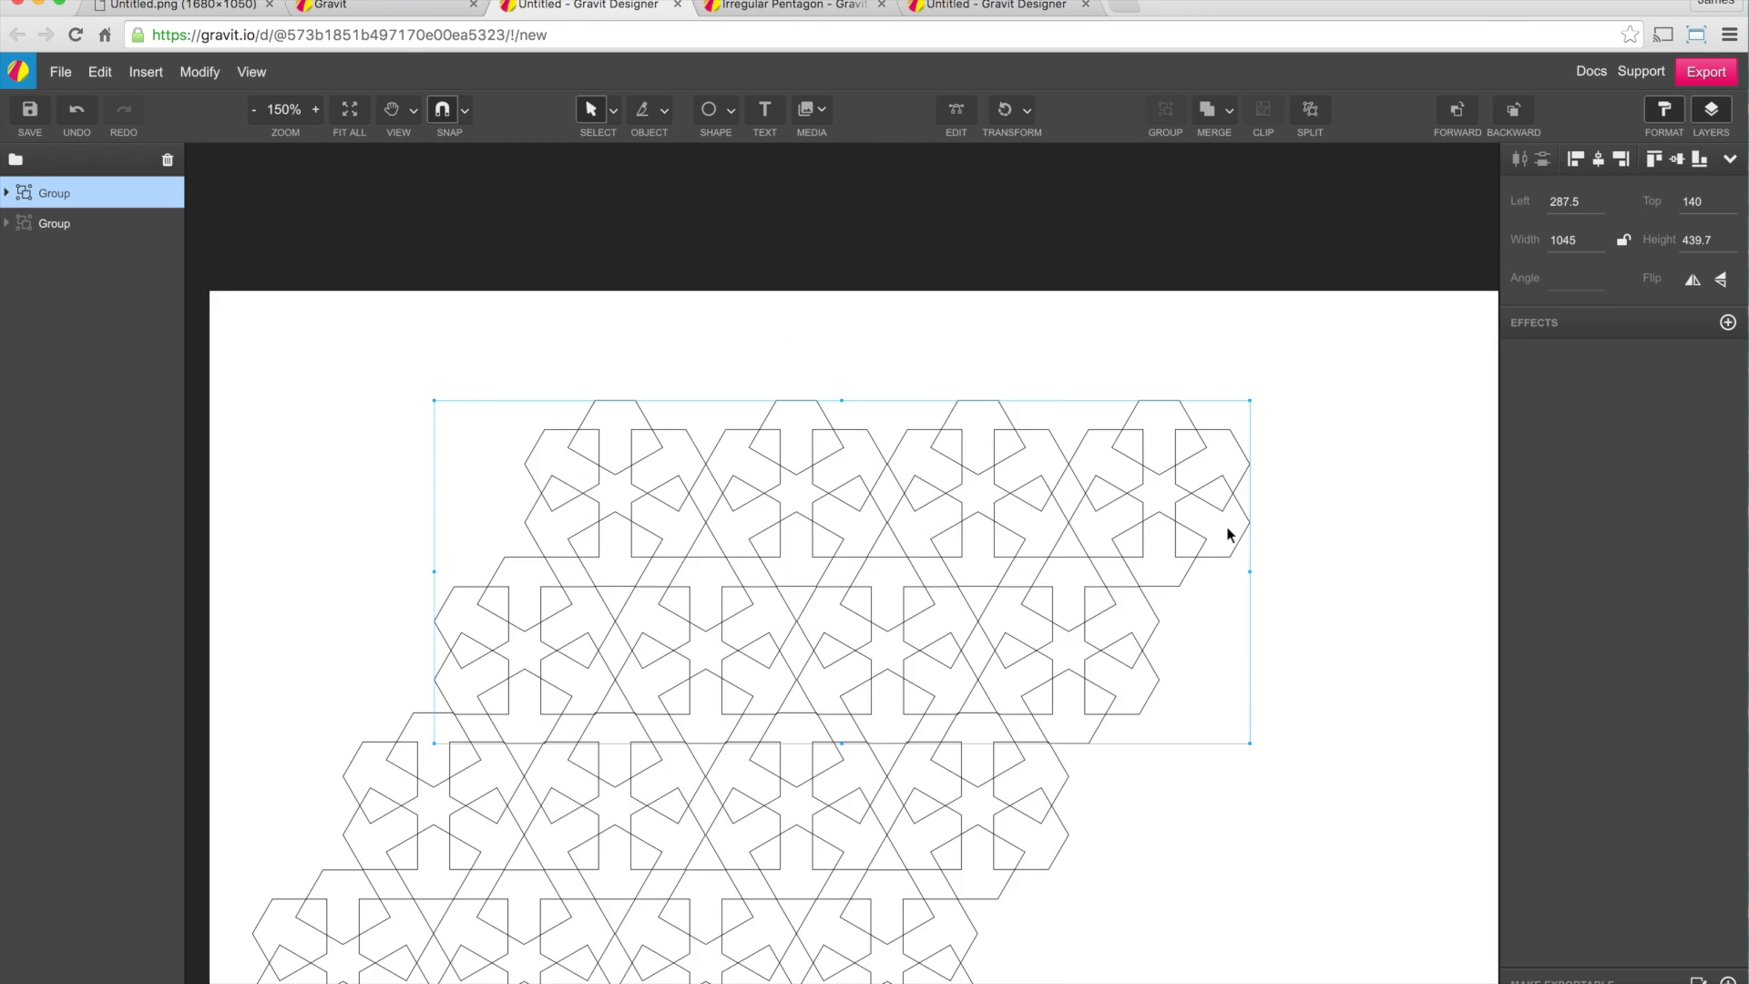
pyautogui.press('Up')
pyautogui.press('Up')
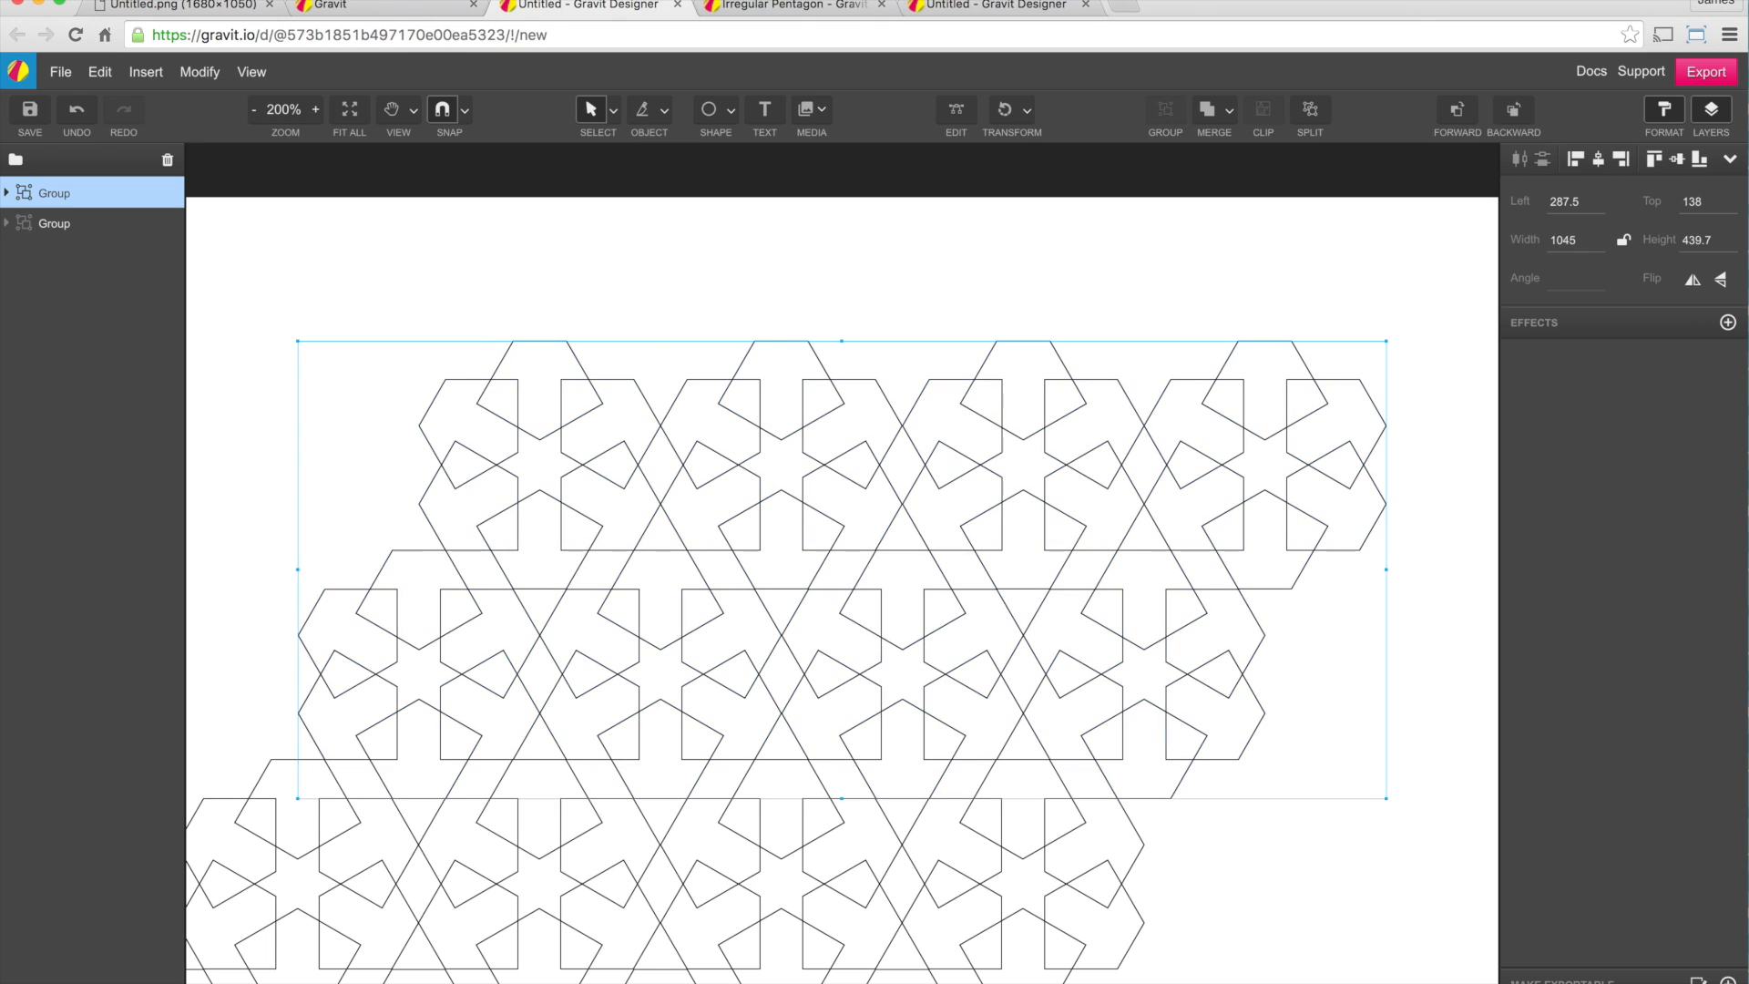
pyautogui.click(975, 252)
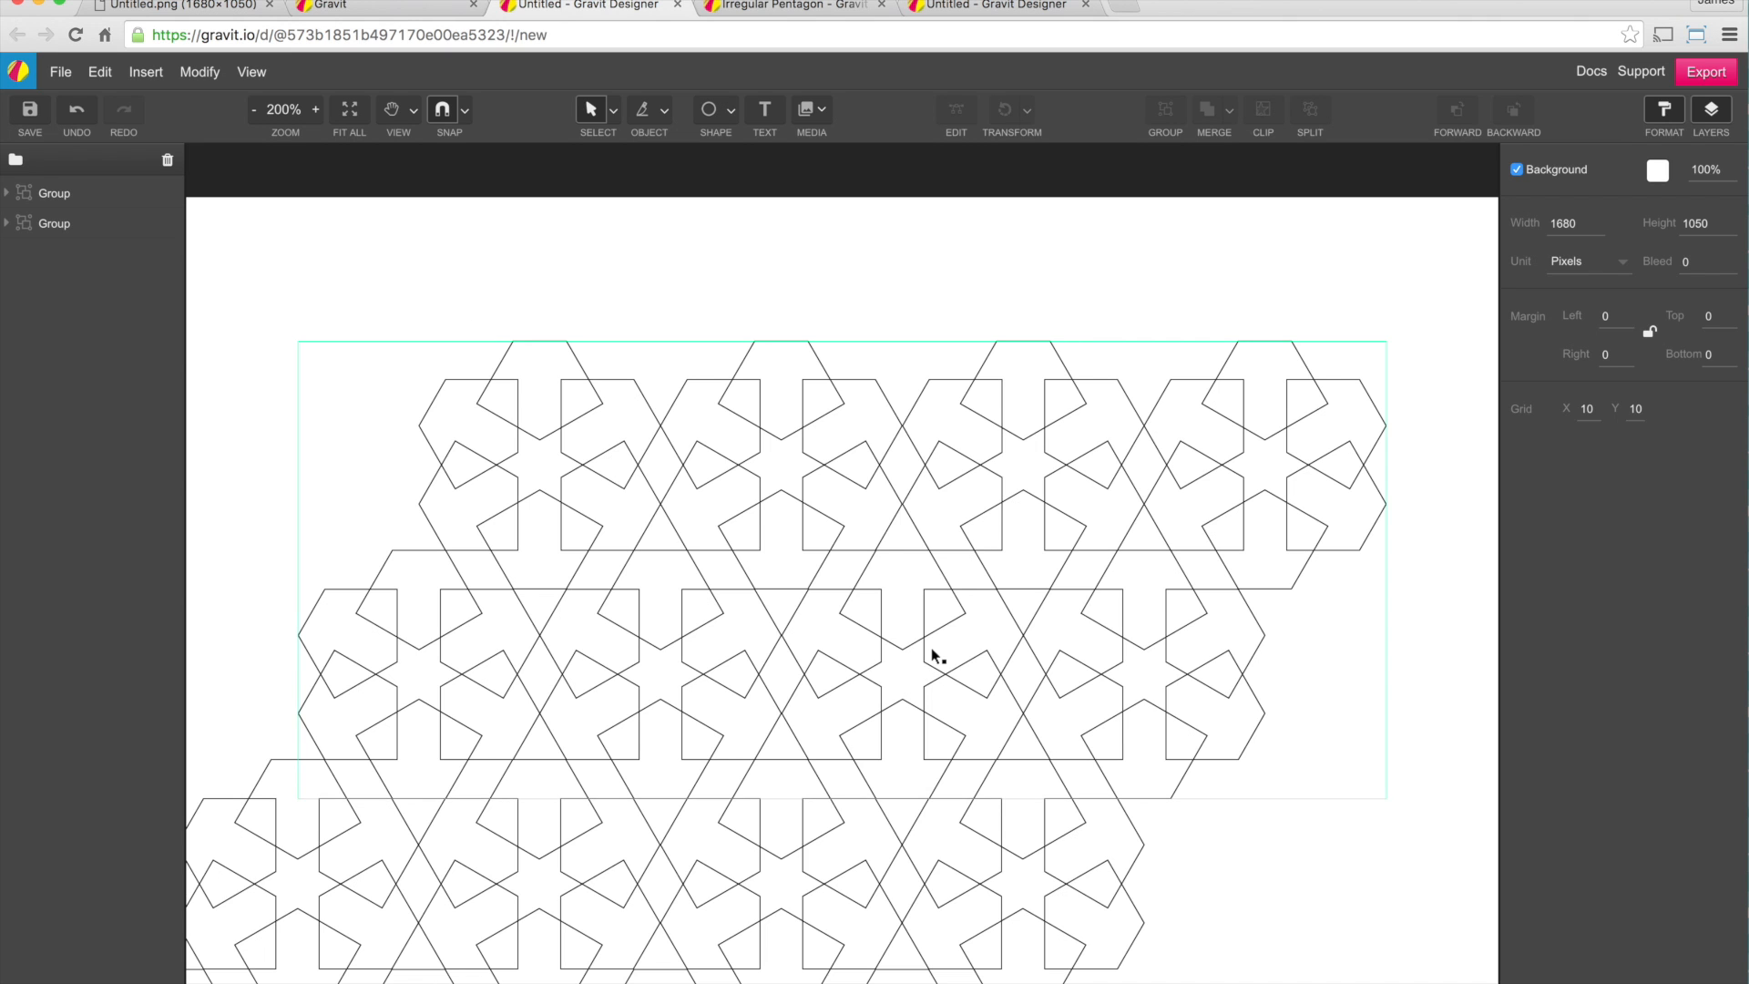
# Move the upper two-row group left to Left 50, Top 140, so it sits roughly above the lower group
pyautogui.press('super+minus')
pyautogui.moveTo(425, 343); pyautogui.dragTo(1212, 821)
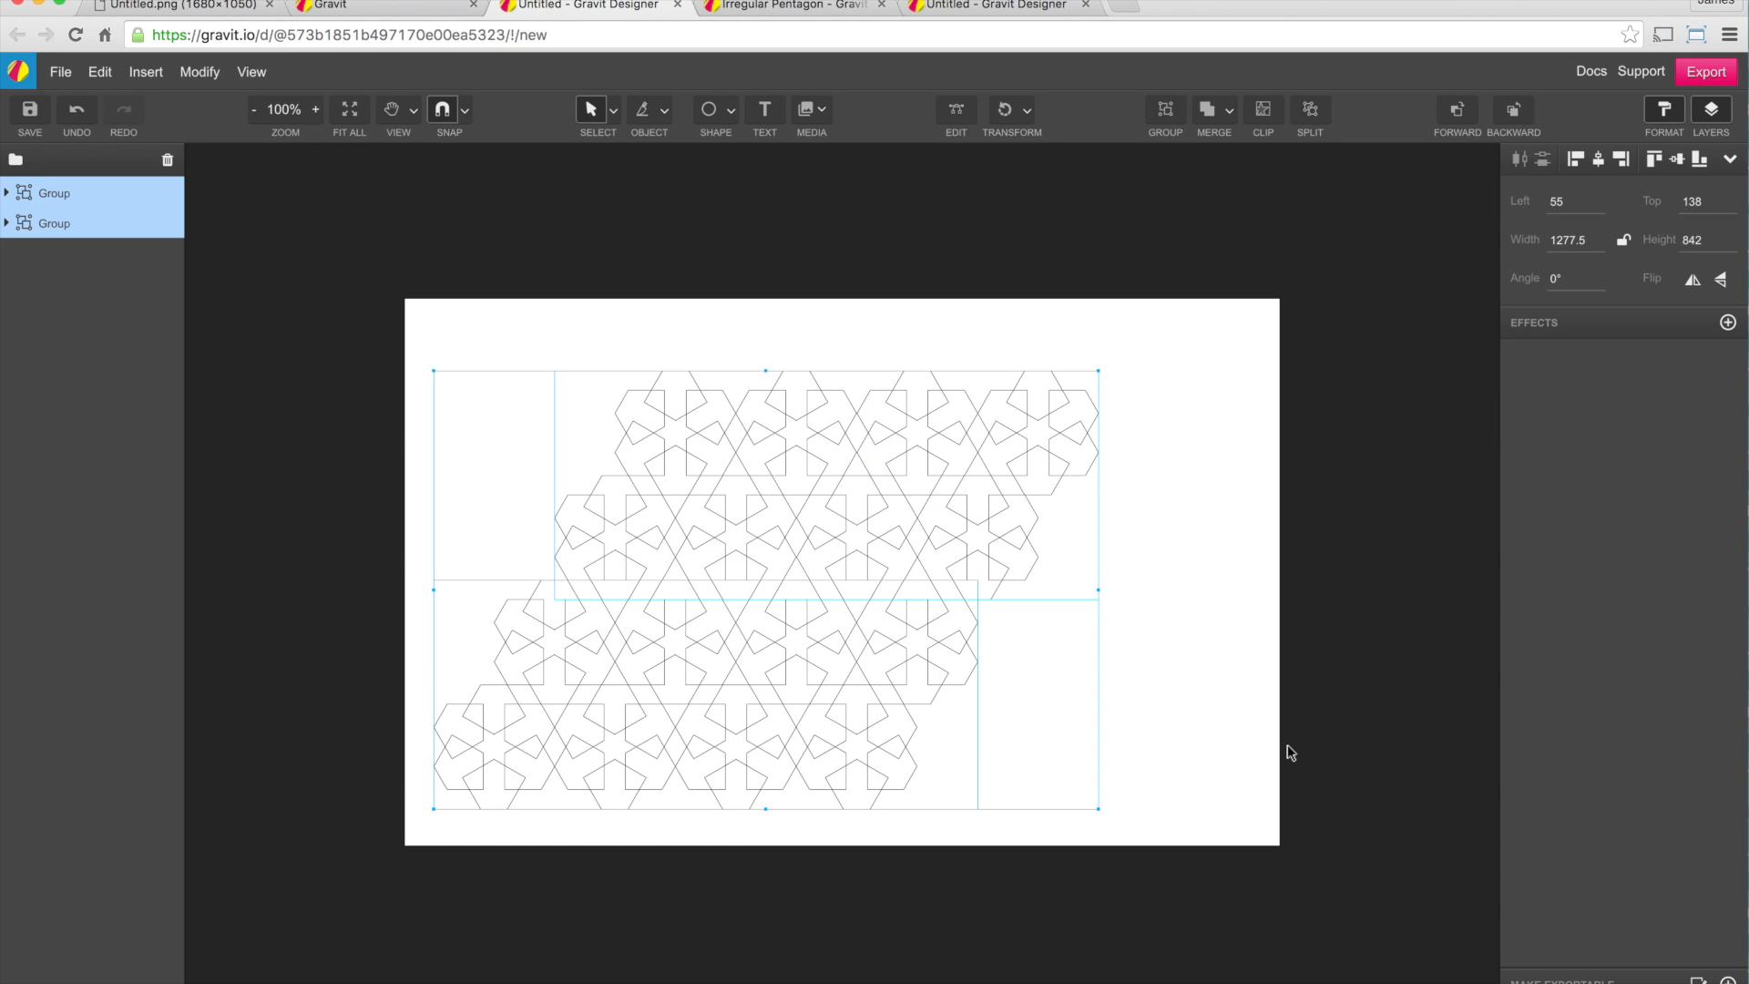
pyautogui.click(1136, 570)
pyautogui.moveTo(1047, 484); pyautogui.dragTo(1005, 492)
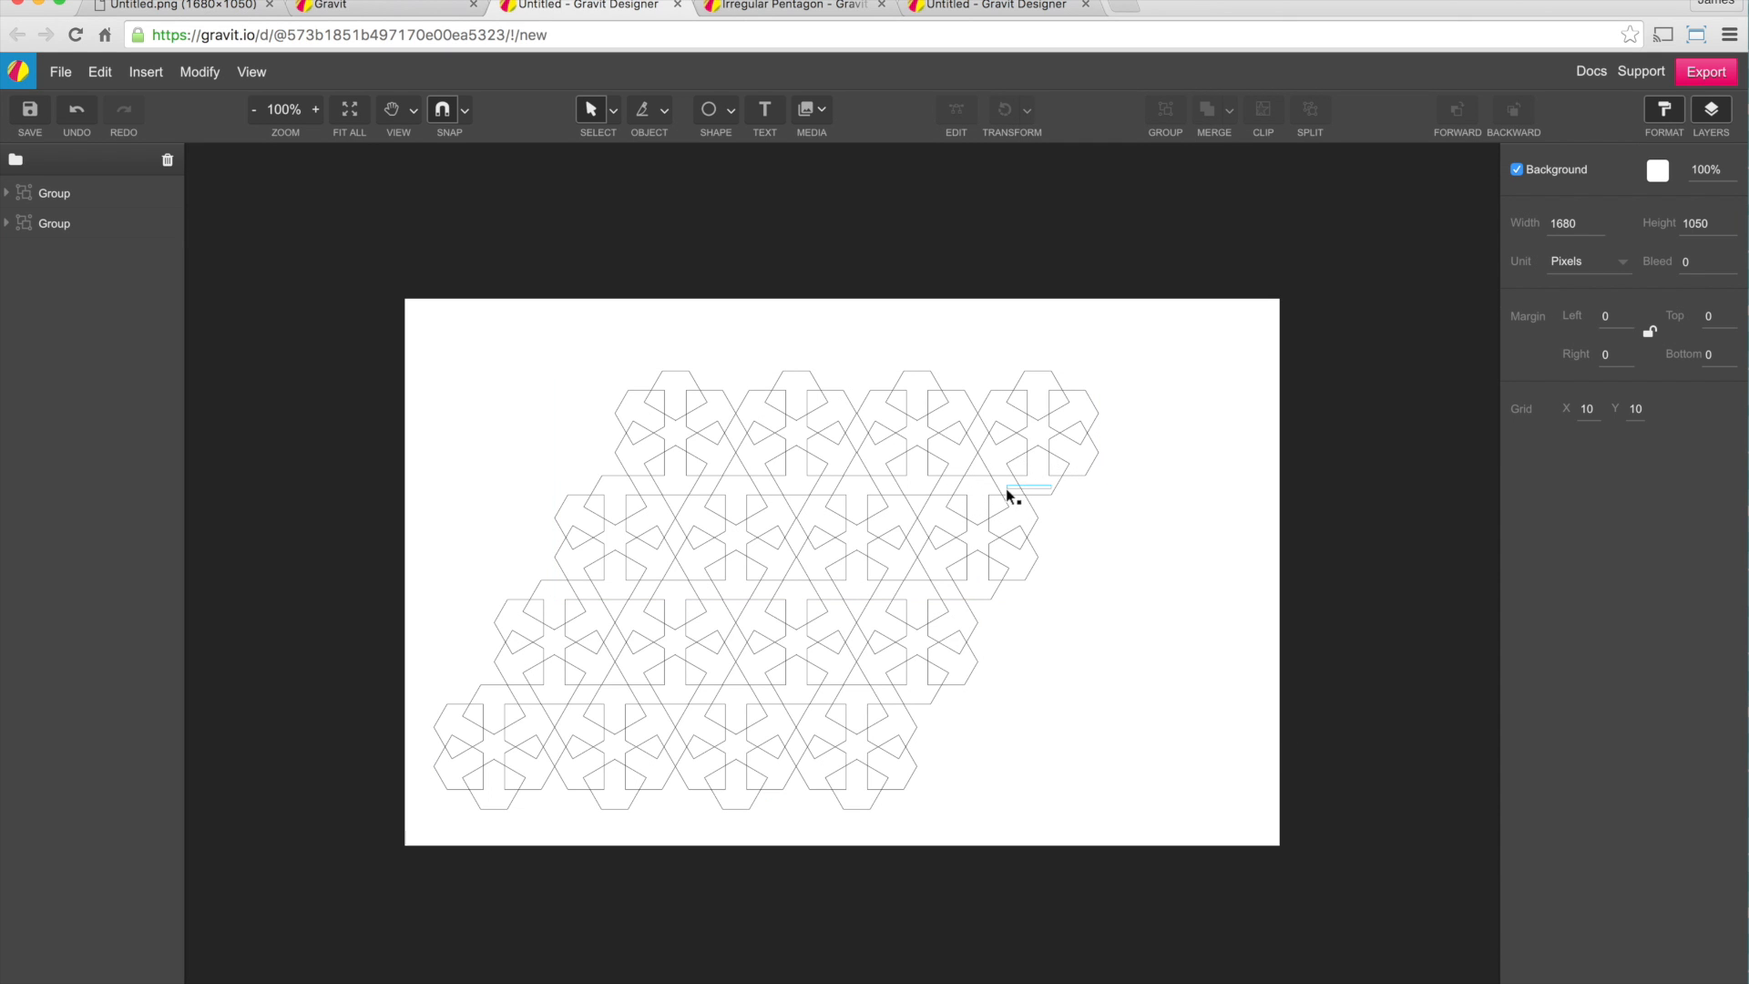
pyautogui.click(1027, 499)
pyautogui.moveTo(1026, 498); pyautogui.dragTo(968, 498)
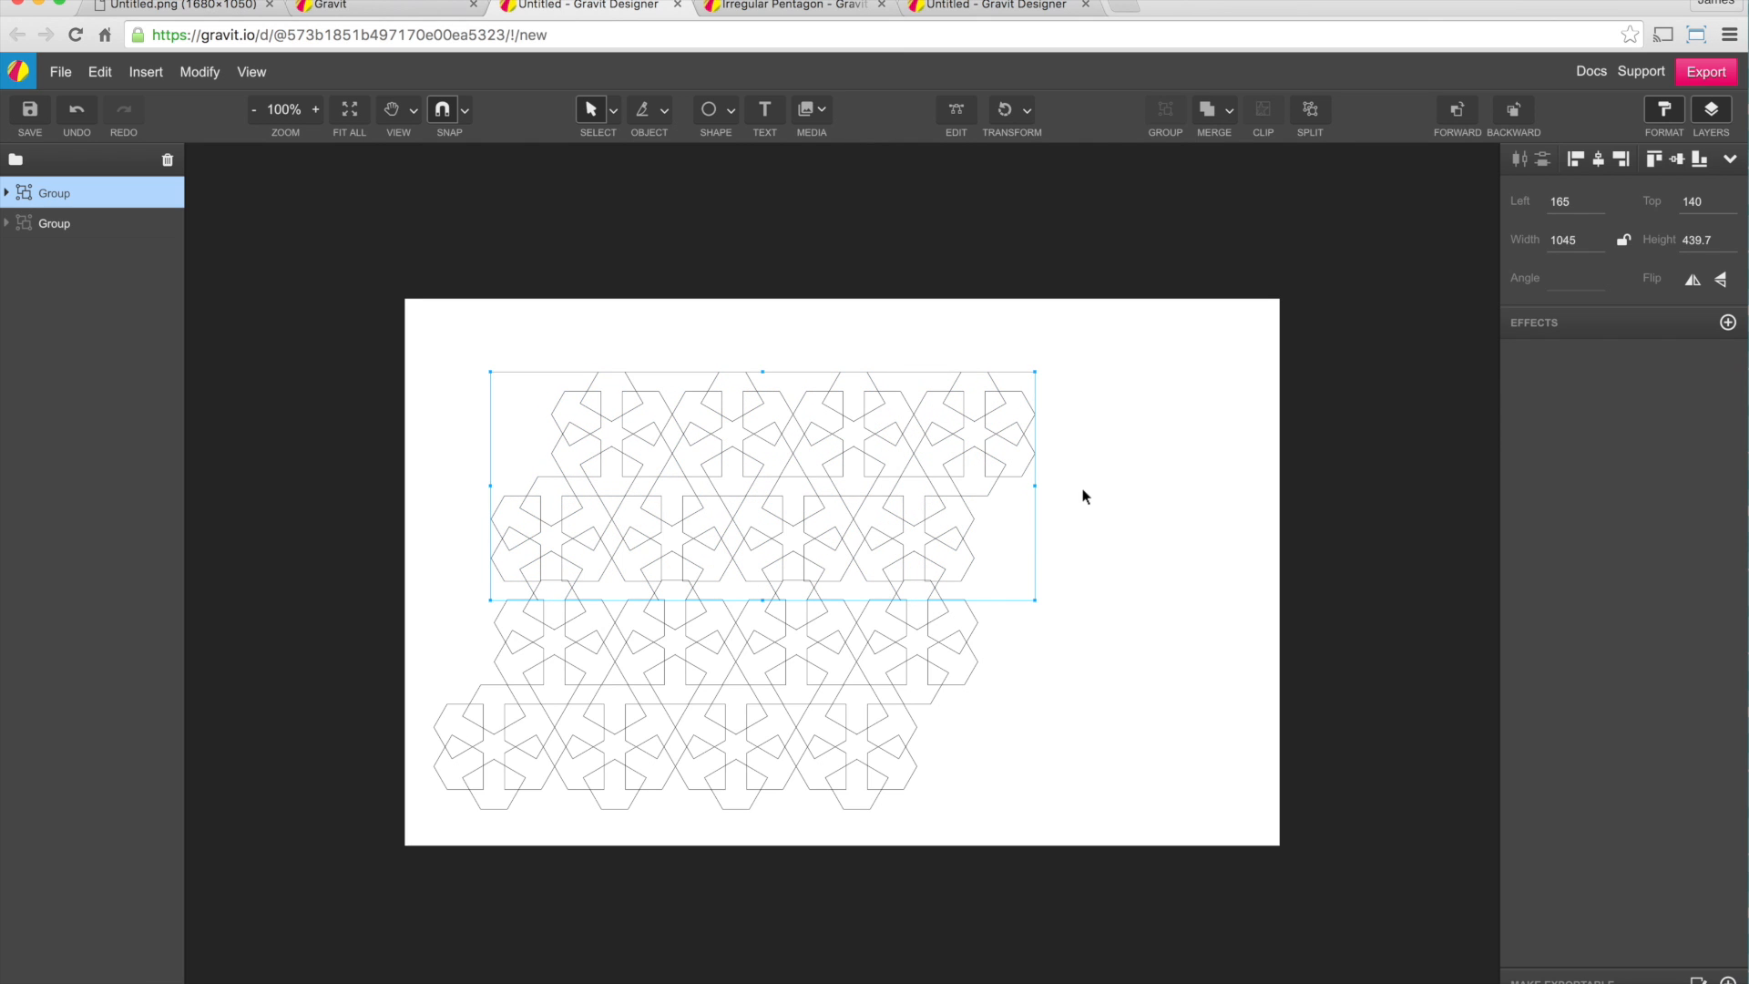
pyautogui.press('super+plus')
pyautogui.moveTo(1079, 493); pyautogui.dragTo(953, 480)
pyautogui.click(1237, 609)
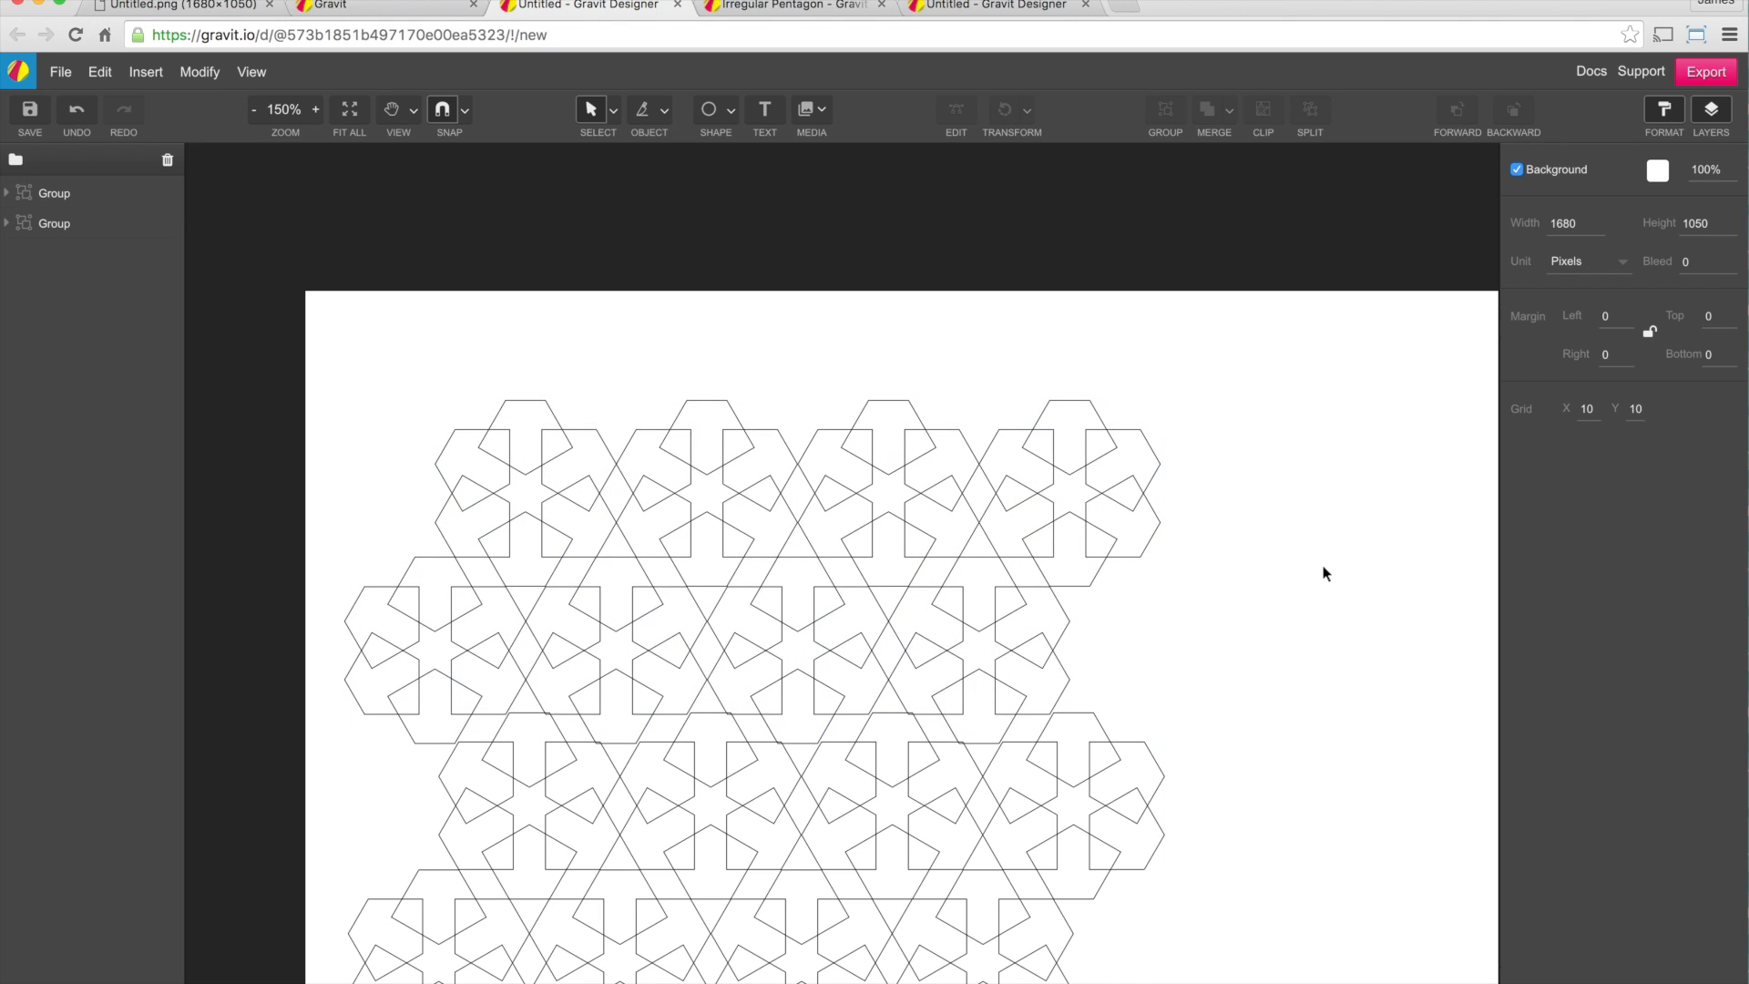
# Nudge the upper two-row group to Left 55, Top 138 so its lines join those of the lower group
pyautogui.press('super+plus')
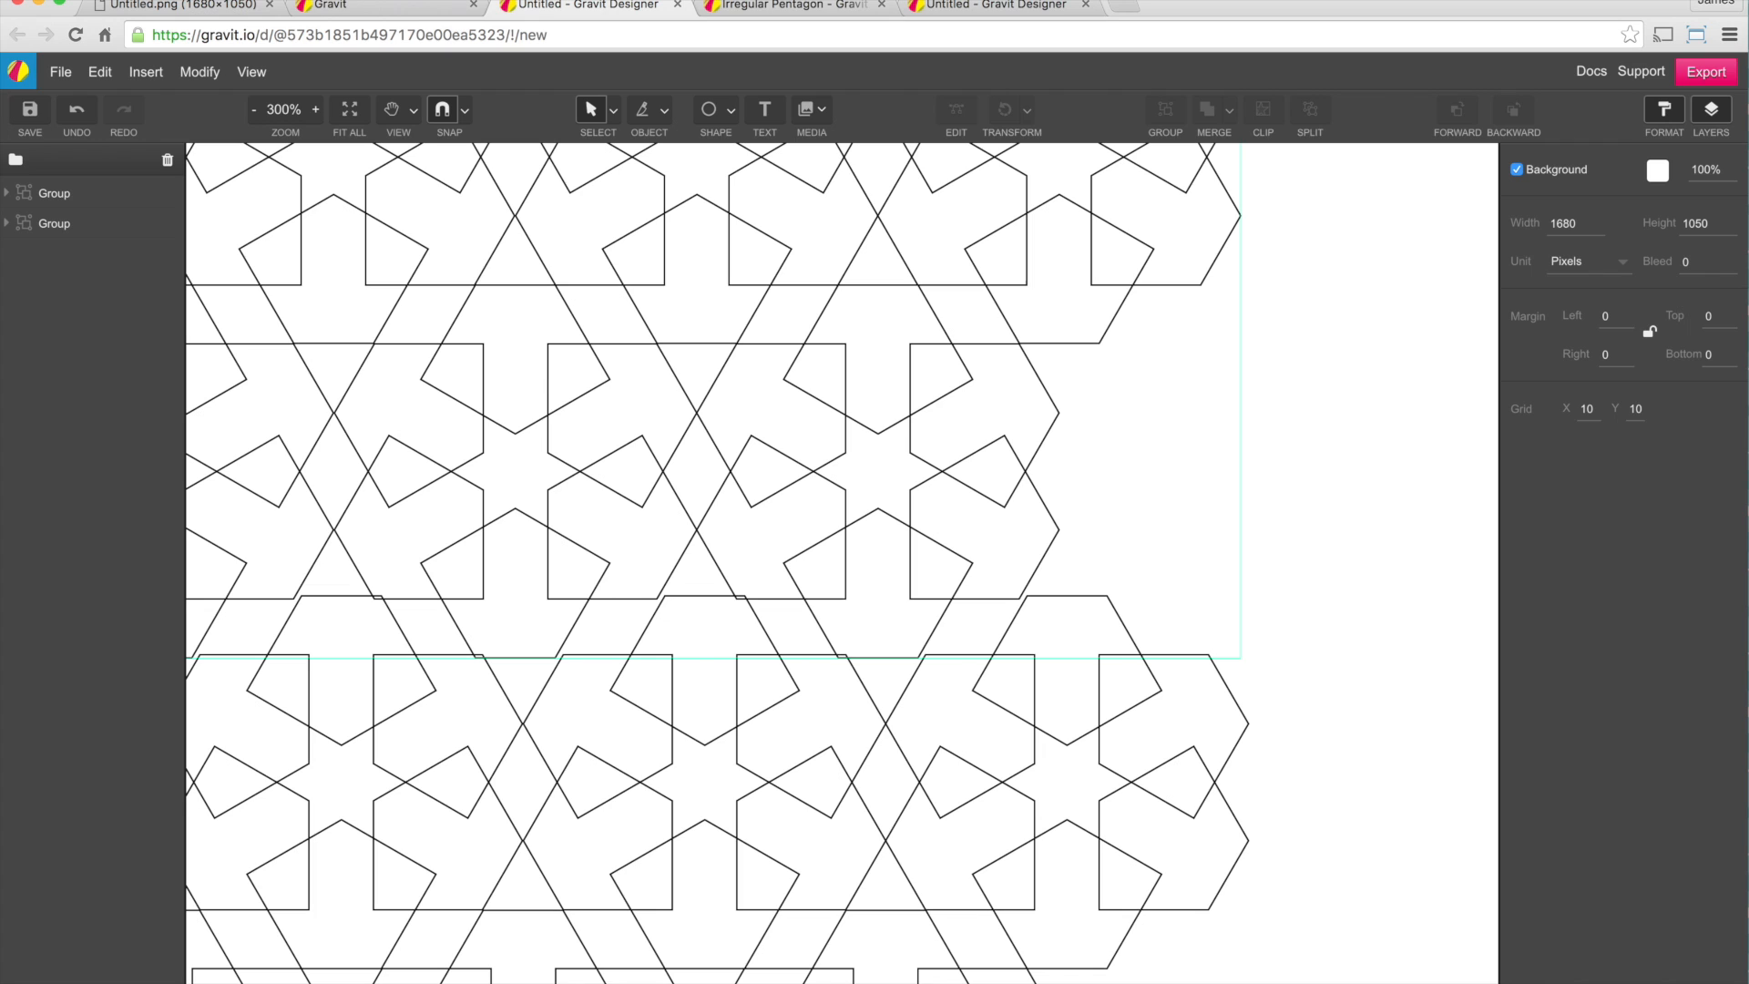
pyautogui.click(1059, 531)
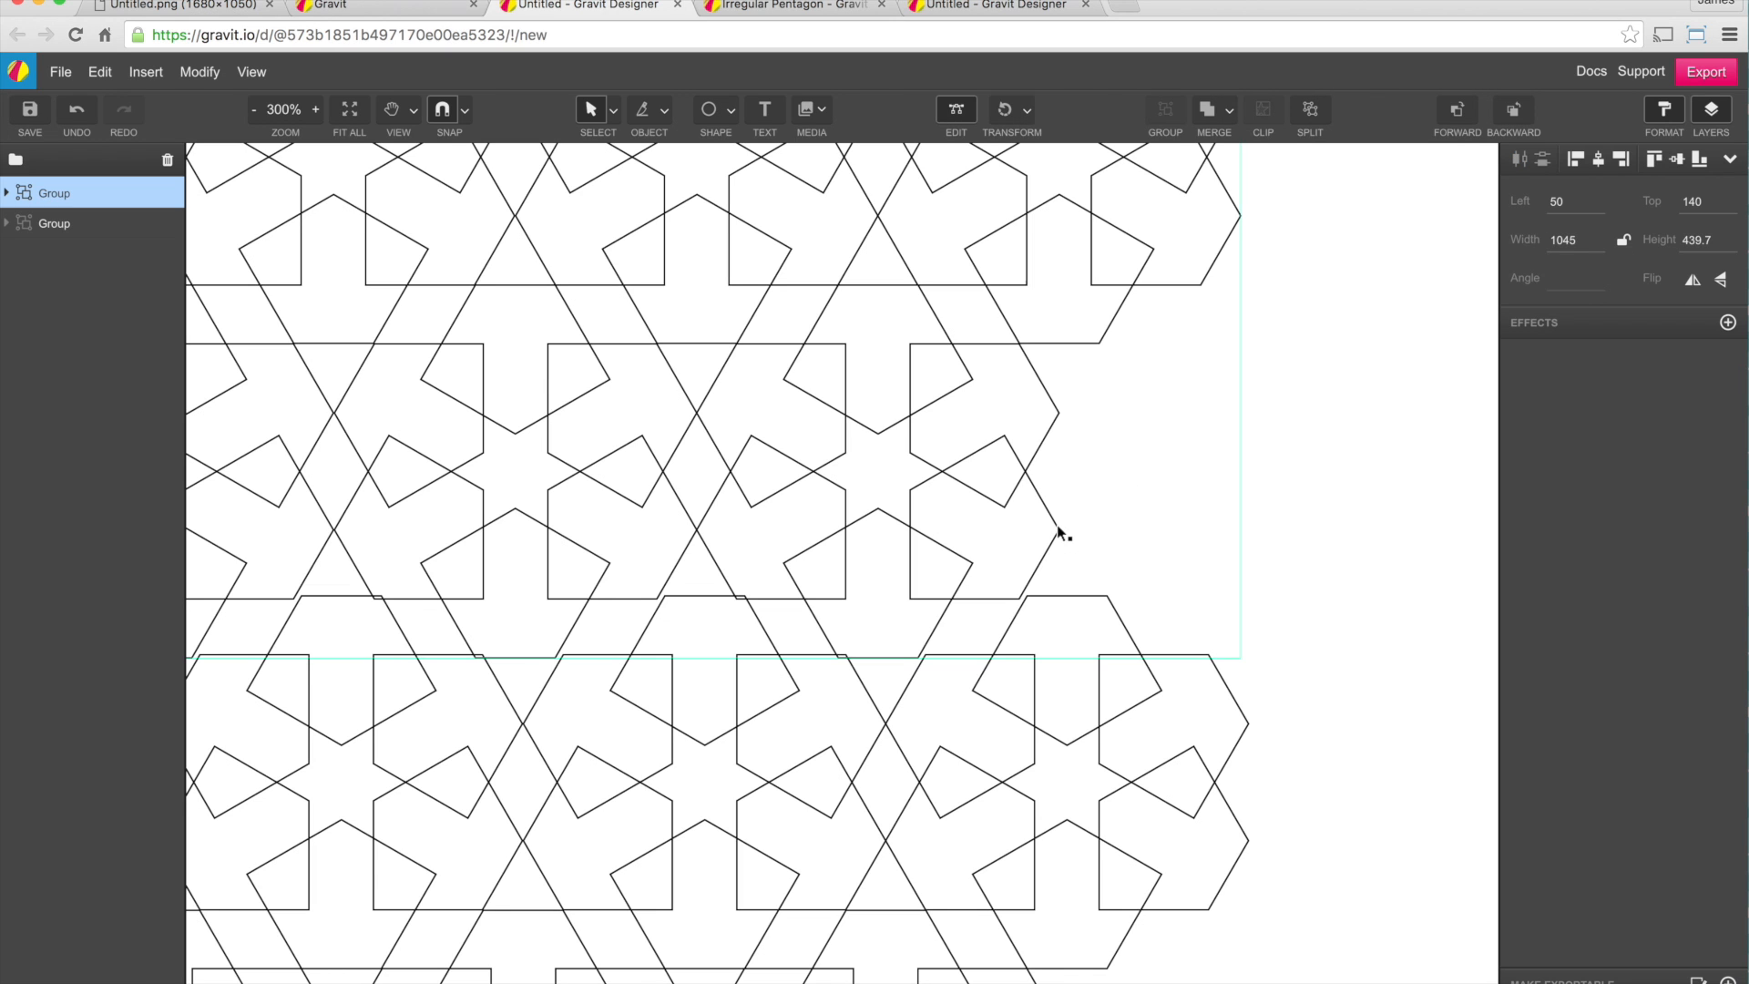
pyautogui.press('Right')
pyautogui.press('Right')
pyautogui.press('Up')
pyautogui.press('Up')
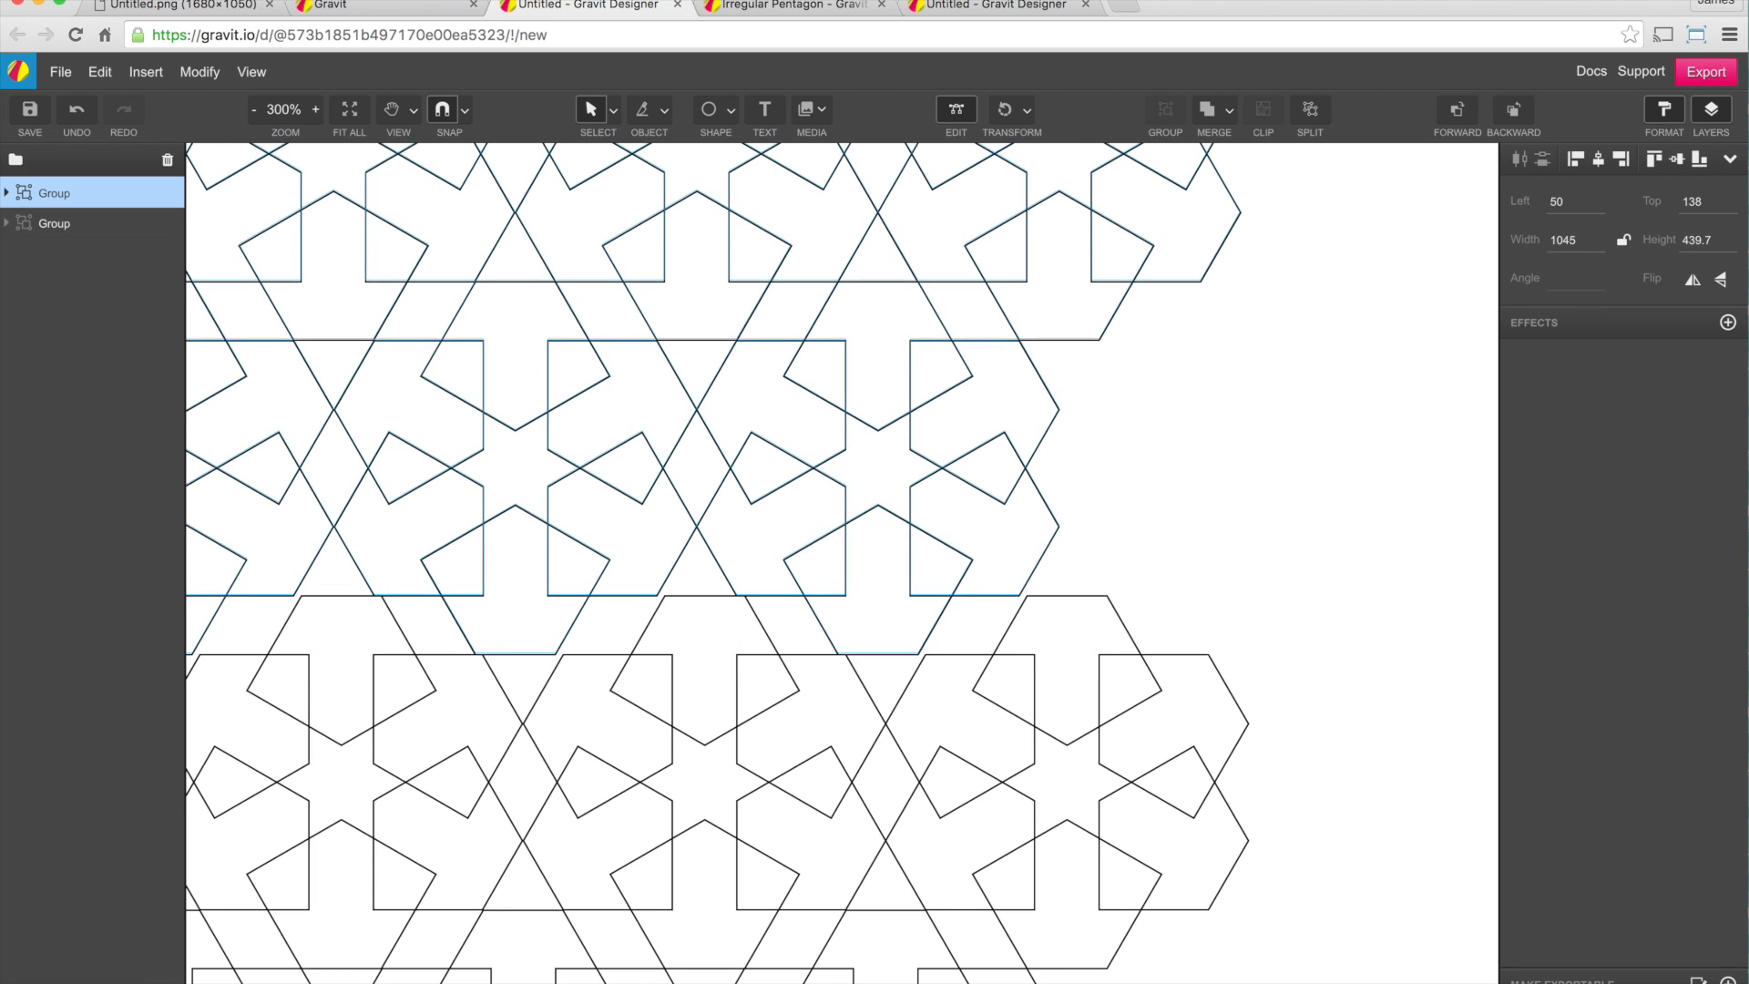
pyautogui.press('Right')
pyautogui.press('Right')
pyautogui.press('Right')
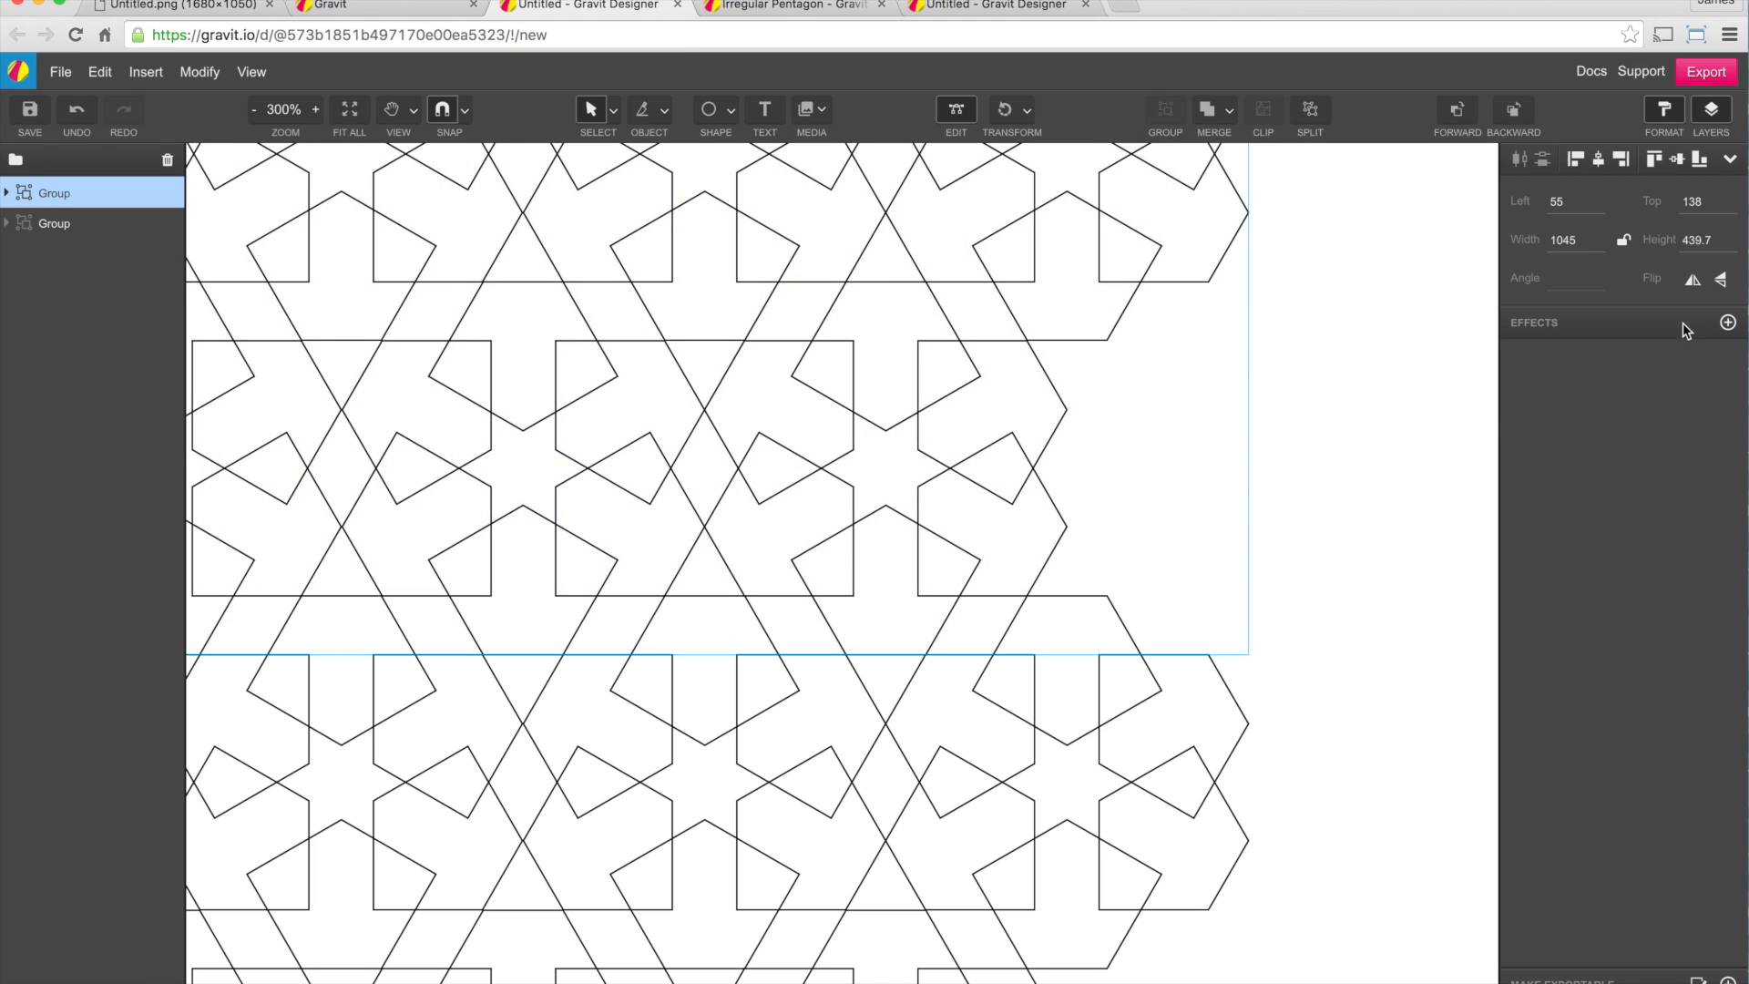
pyautogui.click(1339, 495)
# Move both two-row groups together to the horizontal centre of the canvas at Left 317.5, Top 128
pyautogui.press('super+1')
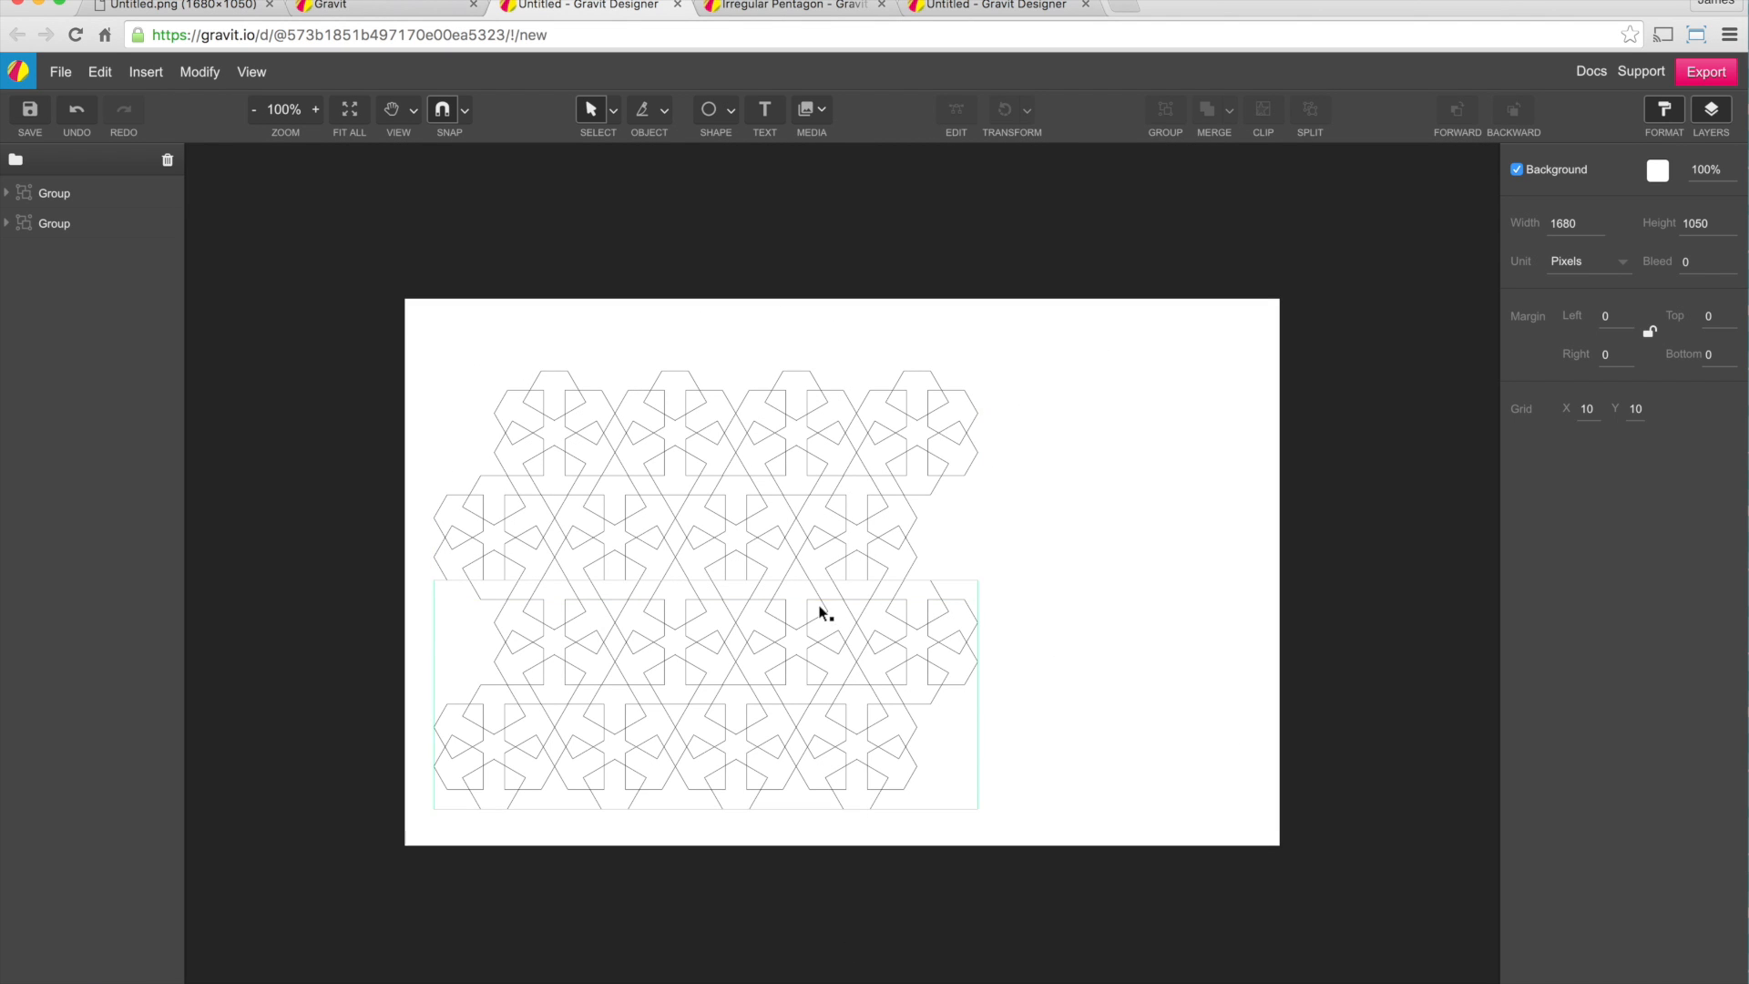
pyautogui.moveTo(395, 335); pyautogui.dragTo(1049, 850)
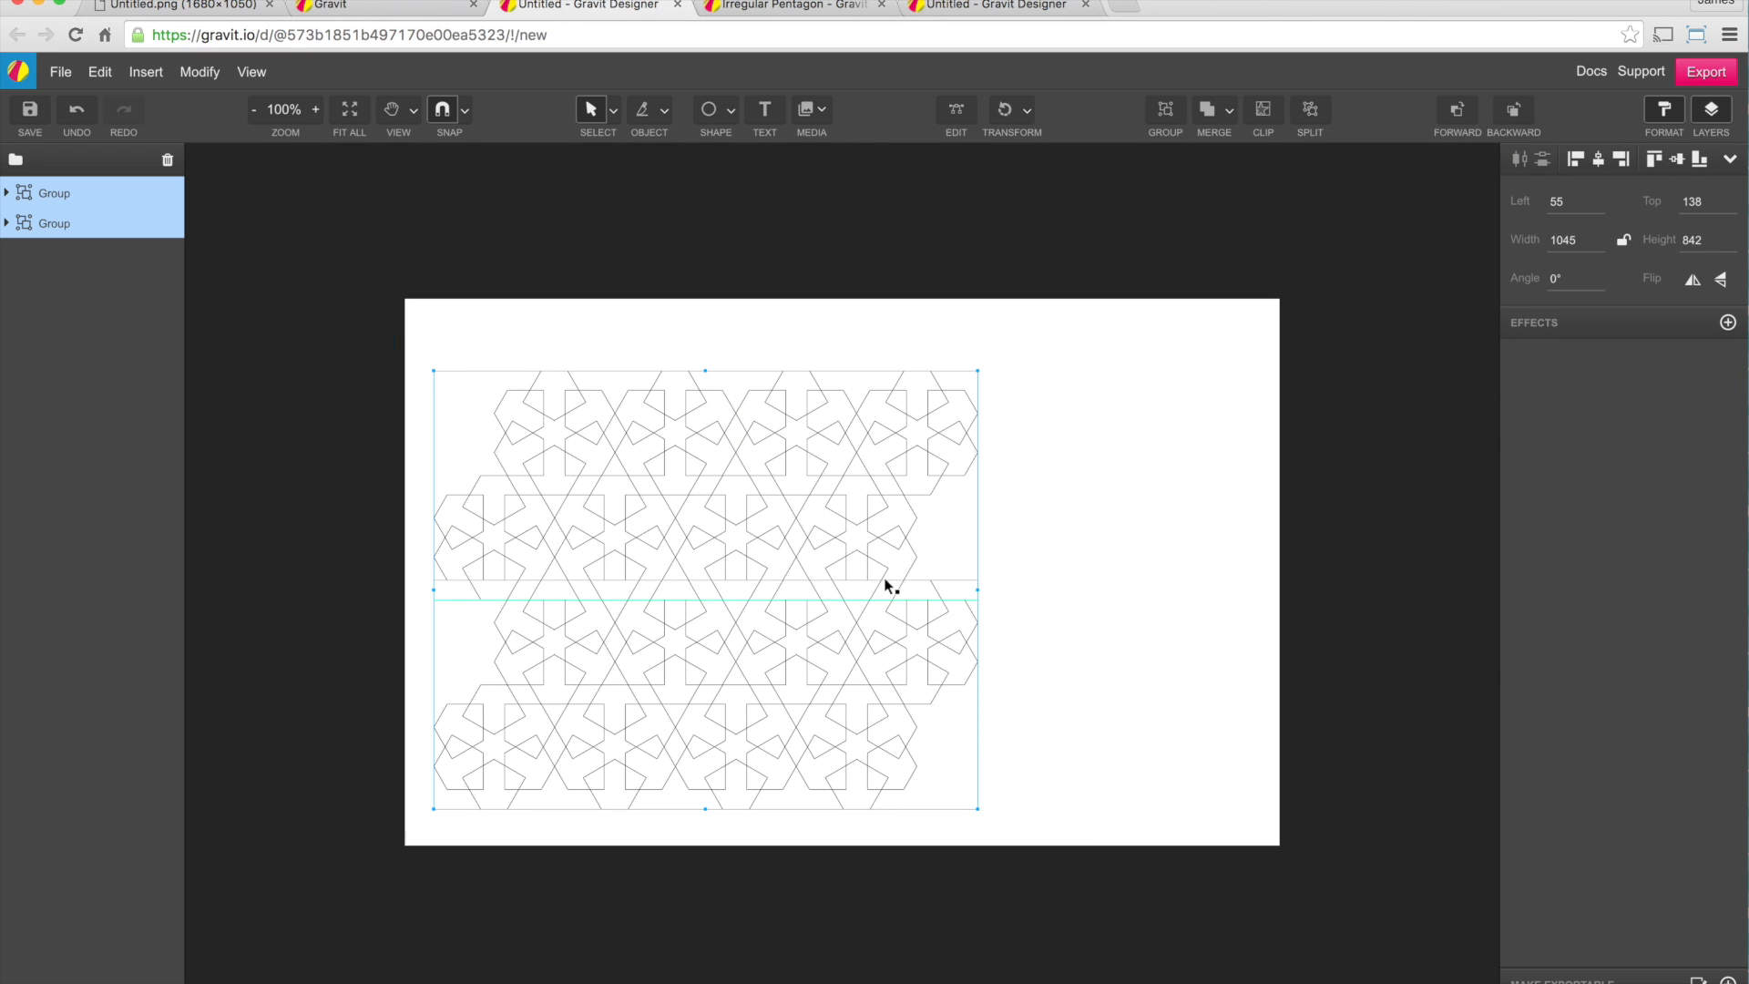
pyautogui.moveTo(882, 583); pyautogui.dragTo(1019, 577)
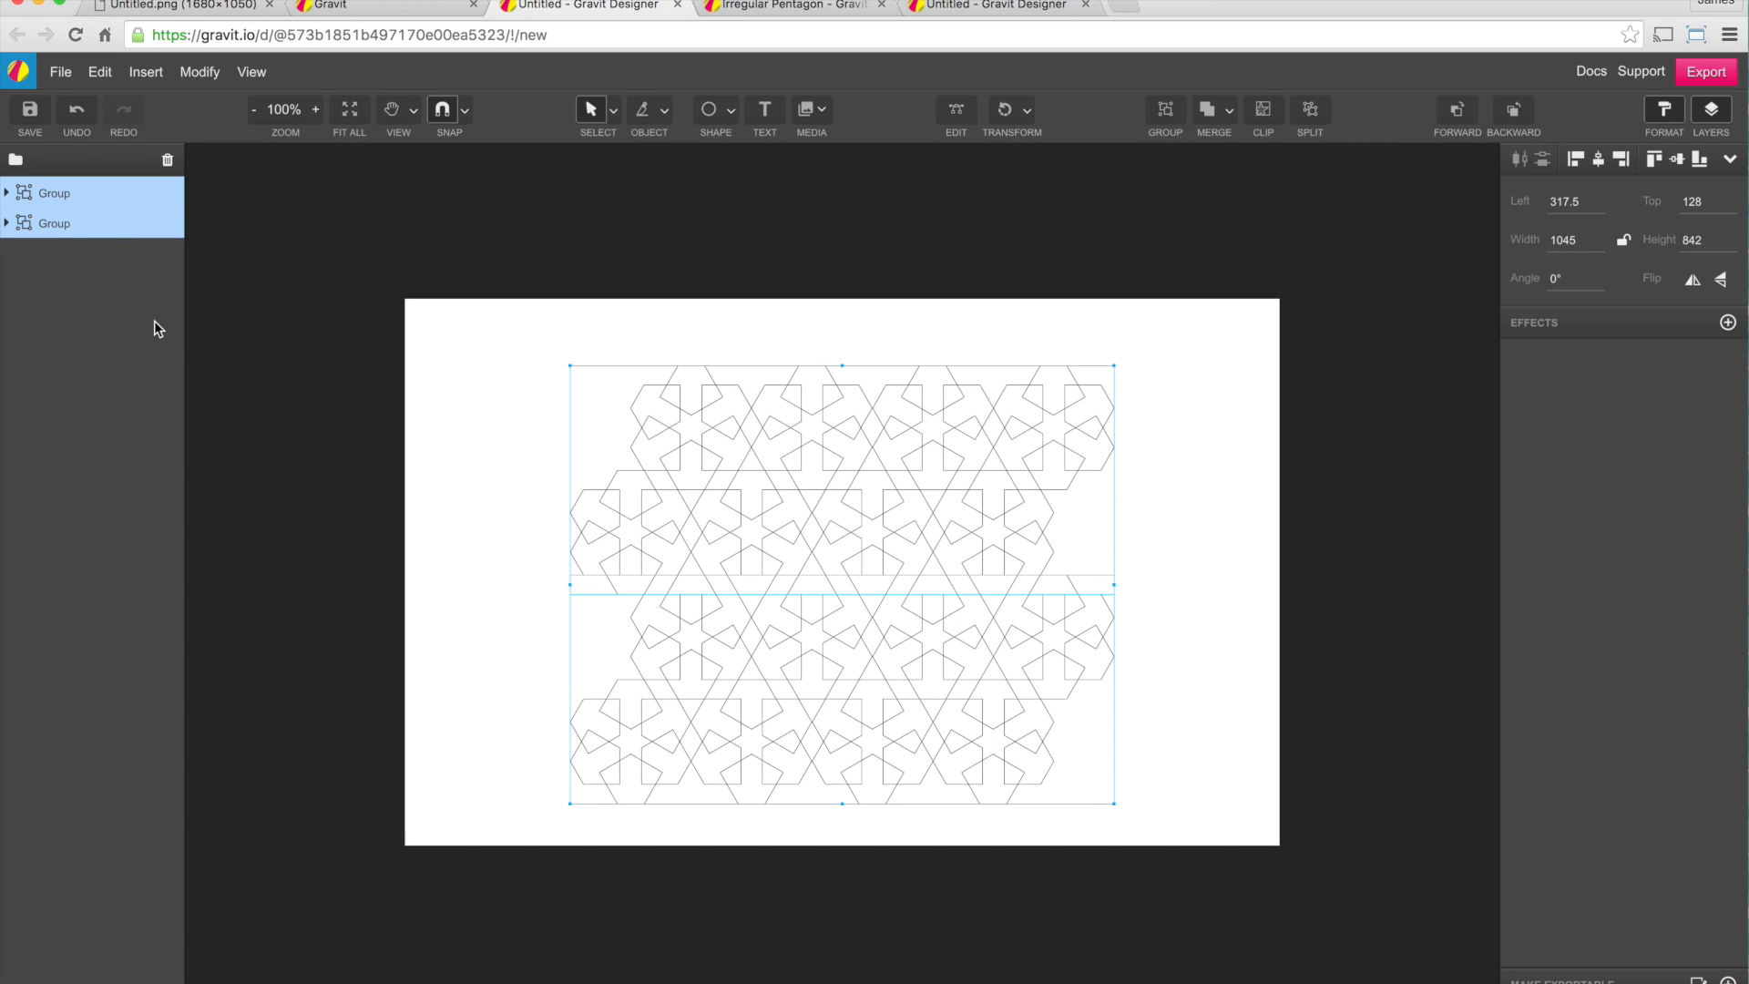
# Ungroup both groups completely into individual pentagon paths and make the turquoise fill visible on all of them
pyautogui.press('super+shift+g')
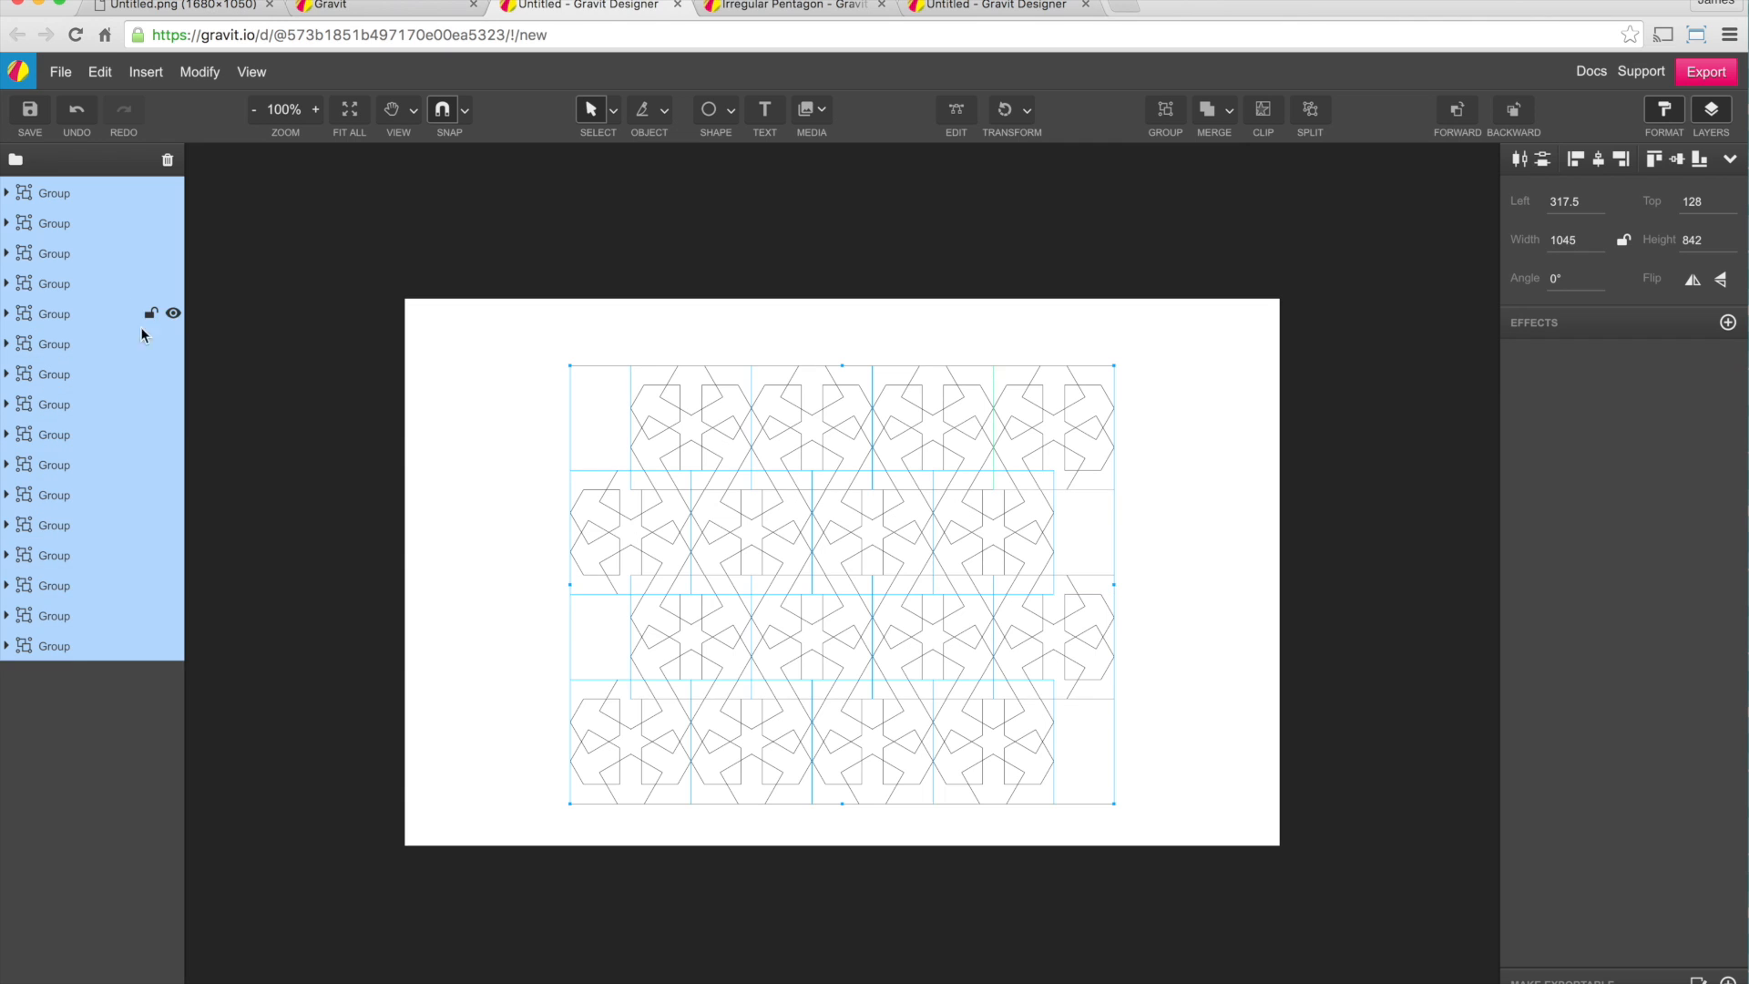
pyautogui.press('super+shift+g')
pyautogui.scroll(-6, 200, 472)
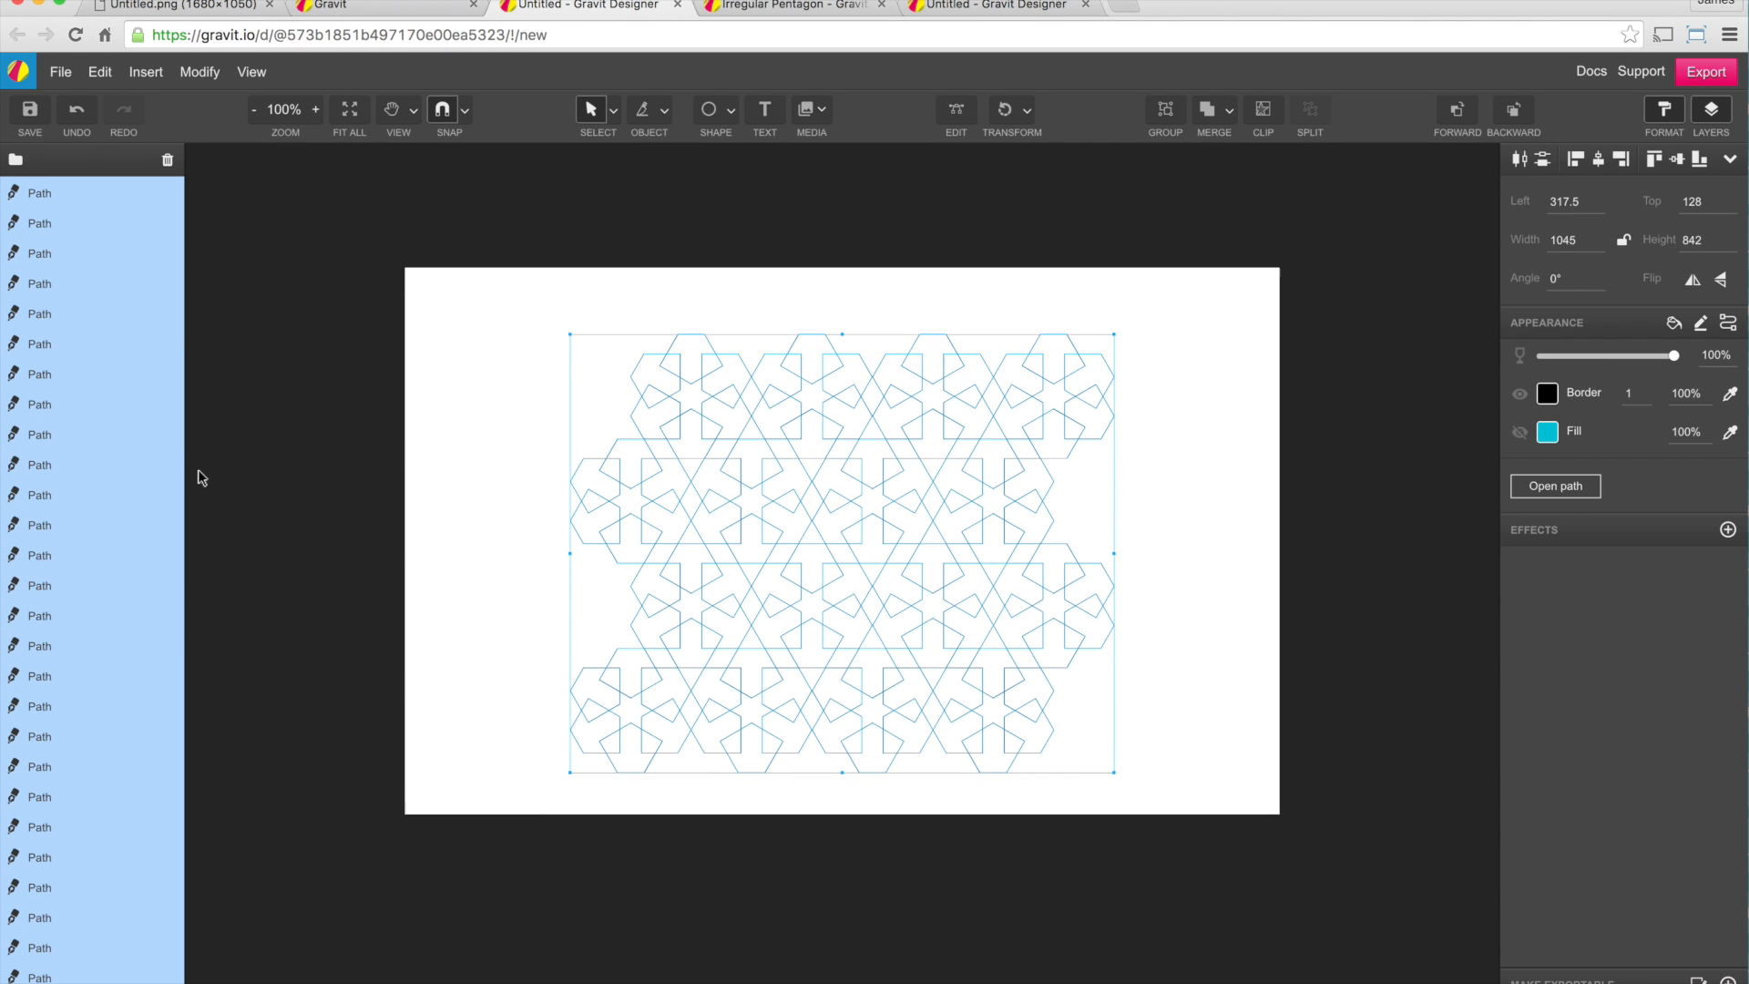
pyautogui.scroll(2, 199, 469)
pyautogui.scroll(-7, 61, 520)
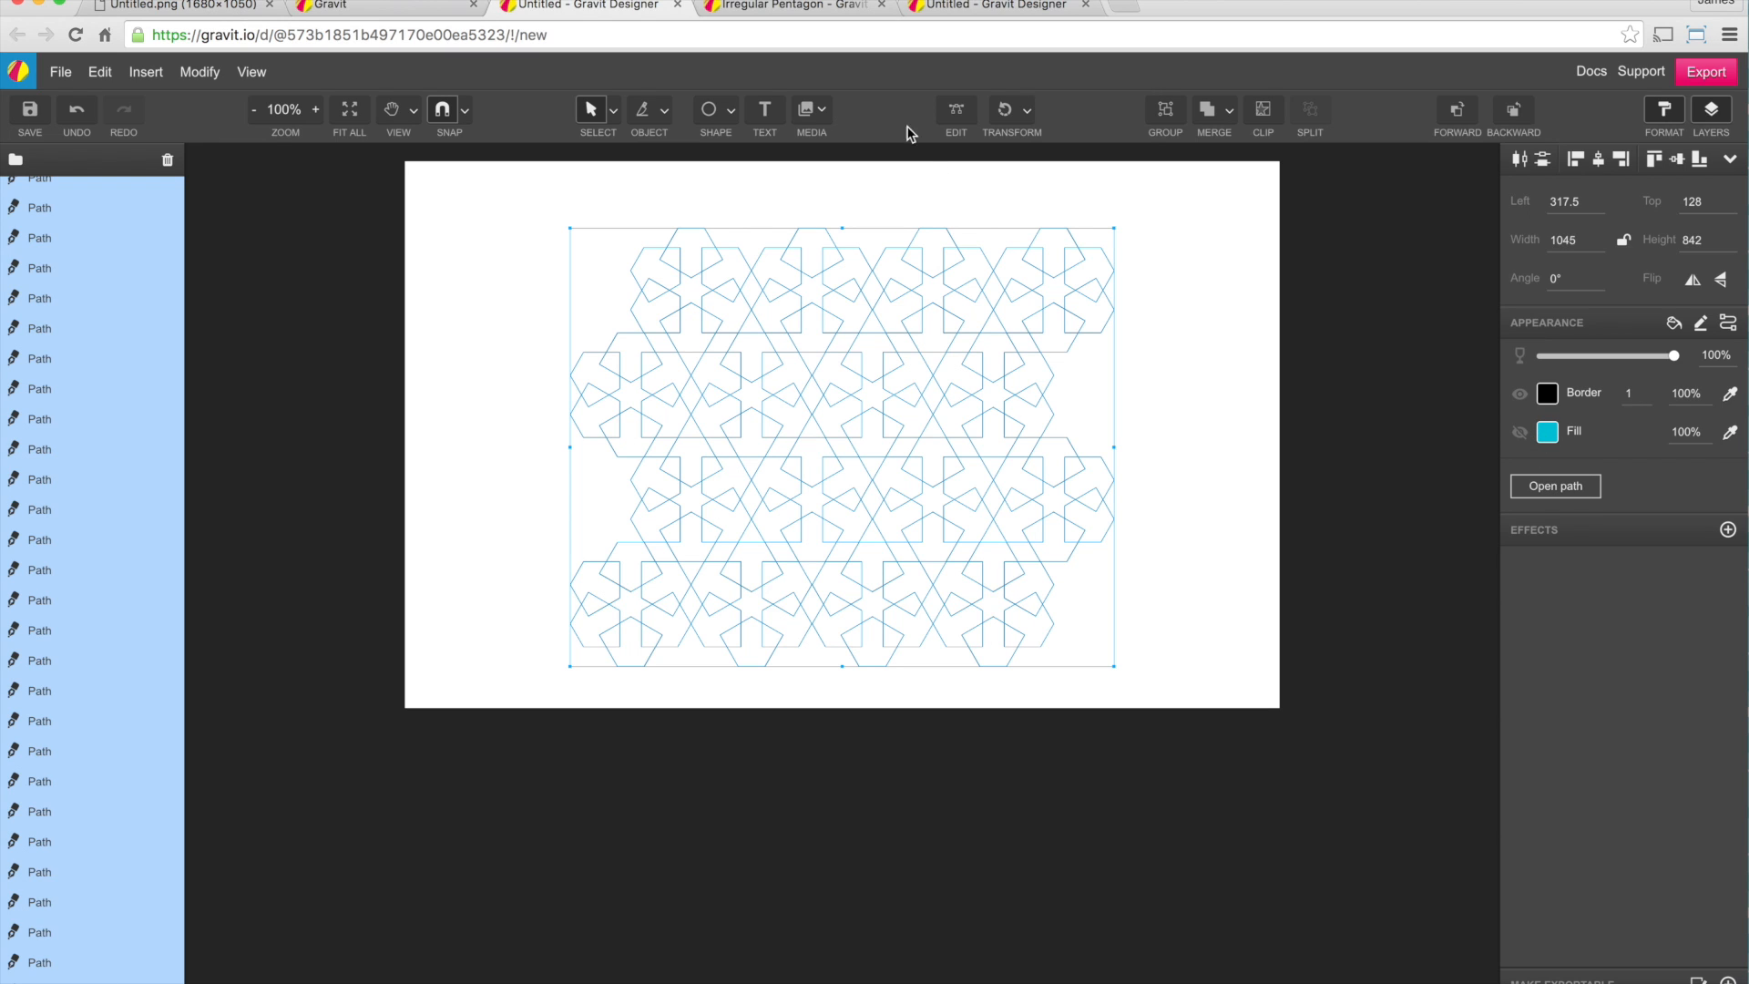
pyautogui.click(1521, 435)
pyautogui.click(1232, 474)
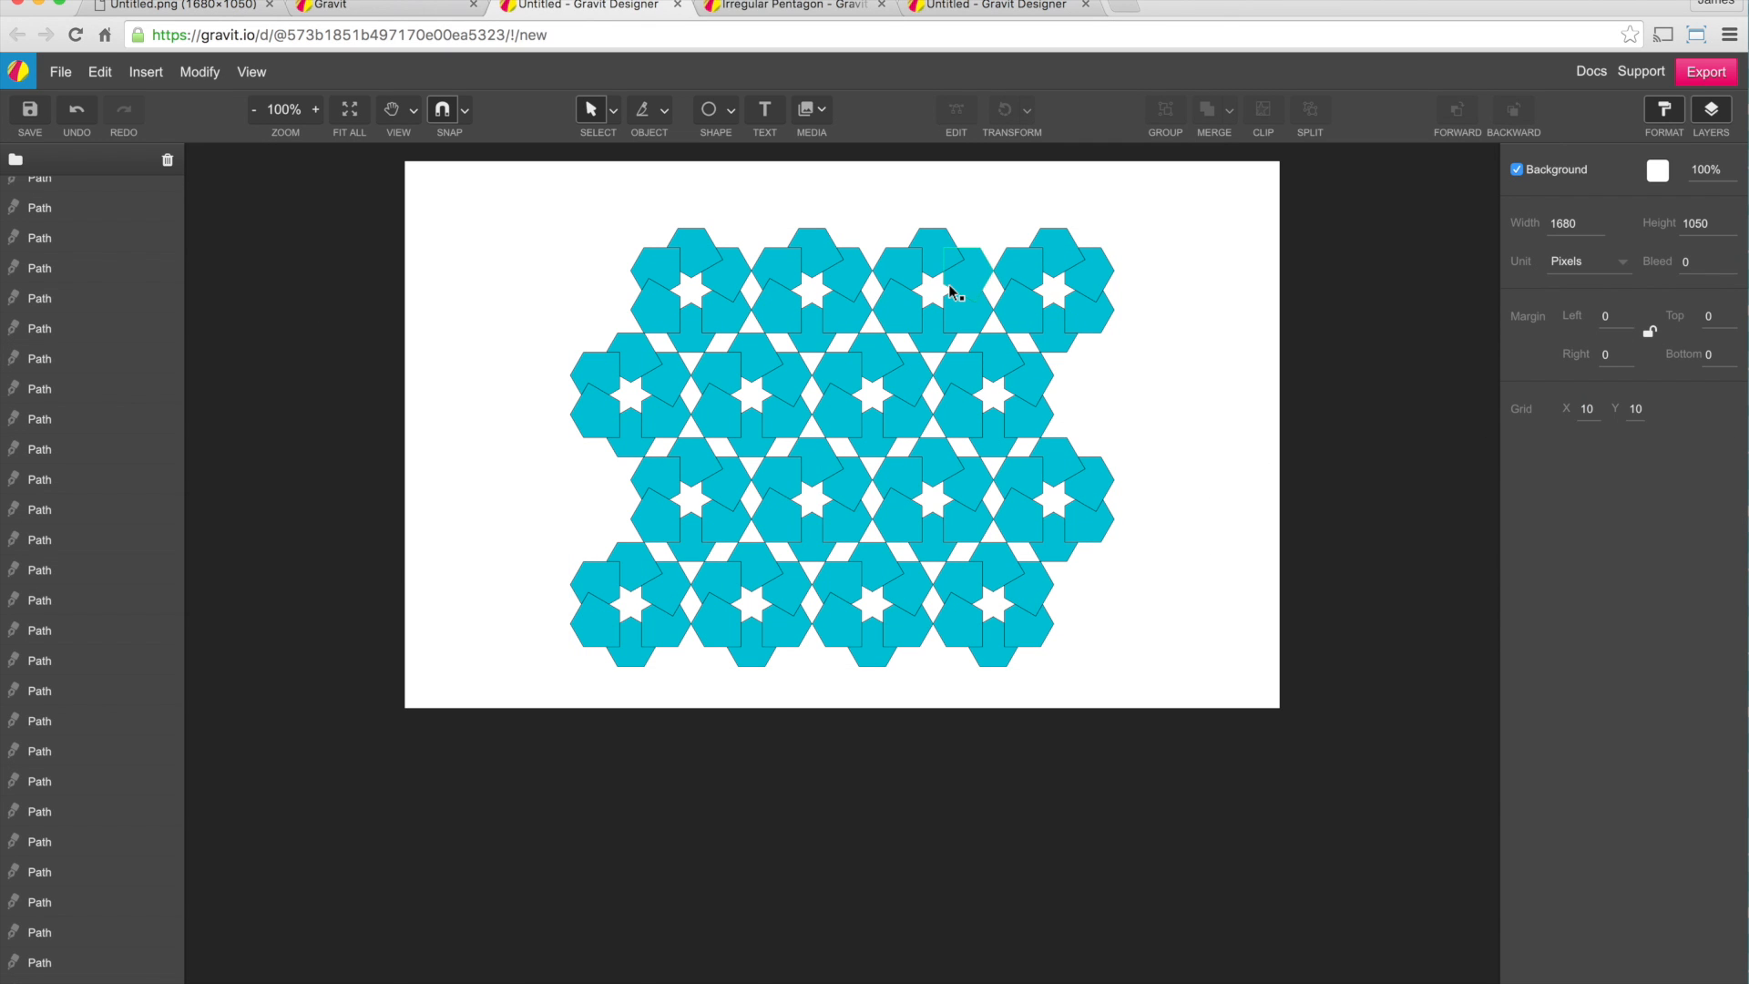
# Select all the pentagon paths in the pattern and hide their fill, leaving only the borders
pyautogui.hotkey('ctrl', '+')
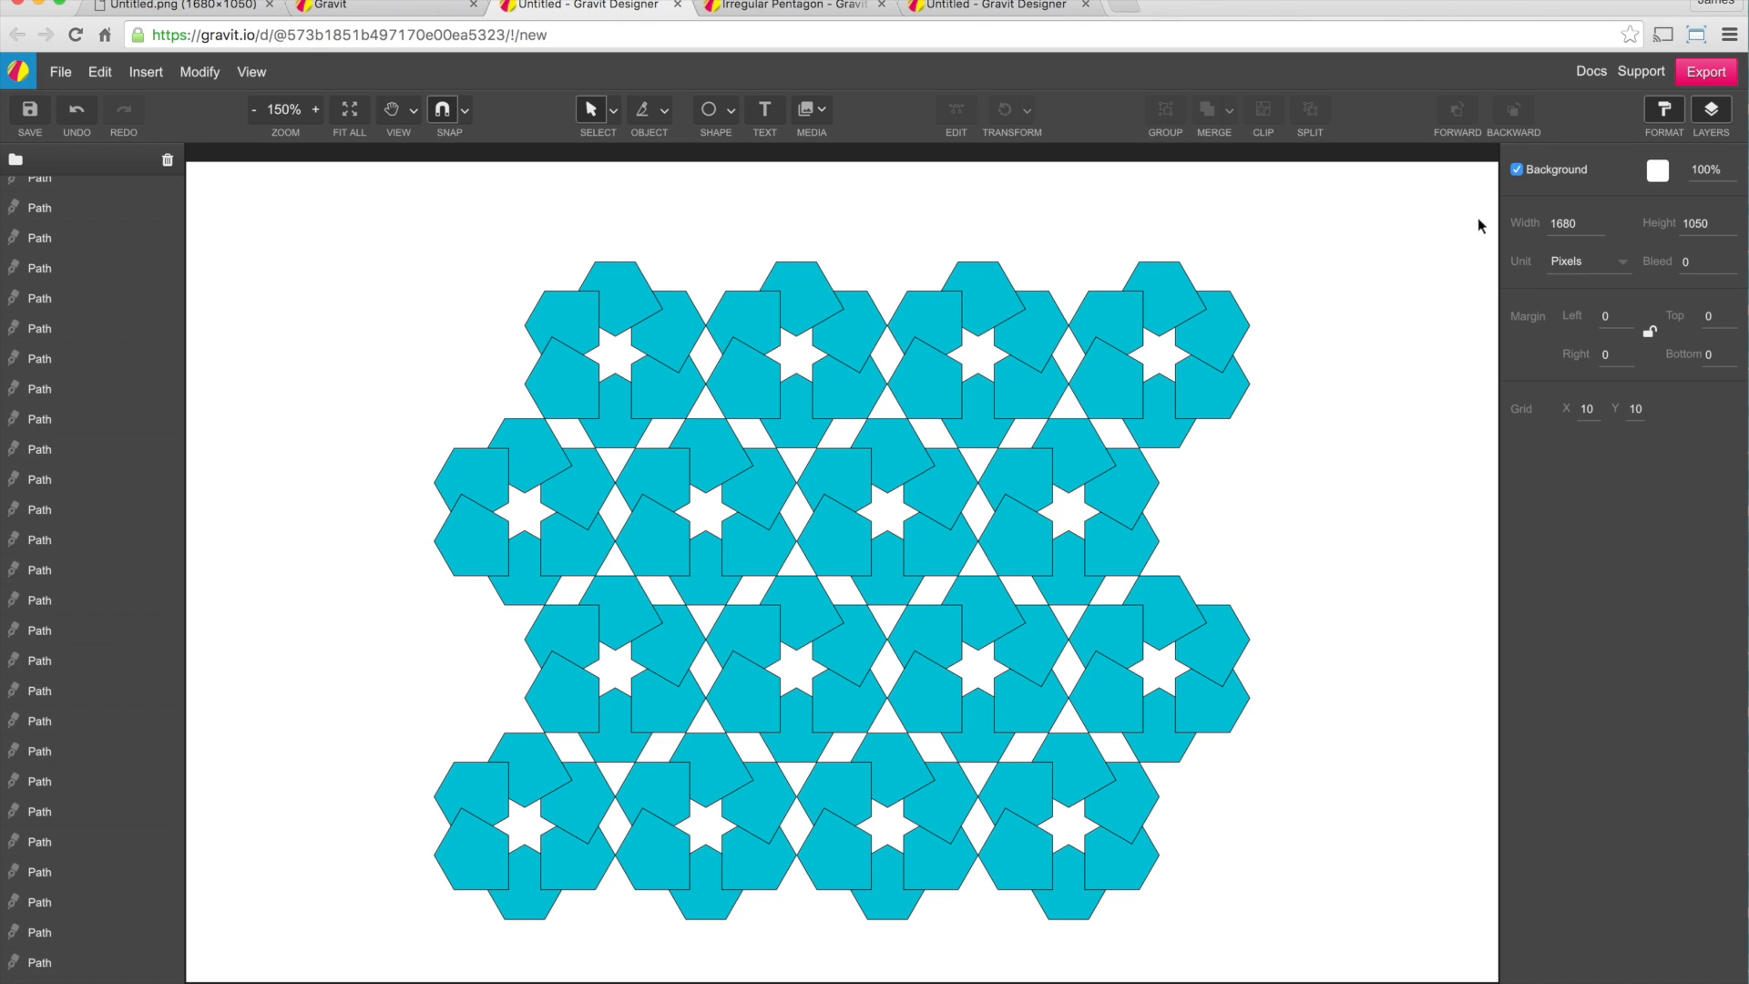
pyautogui.press('super+a')
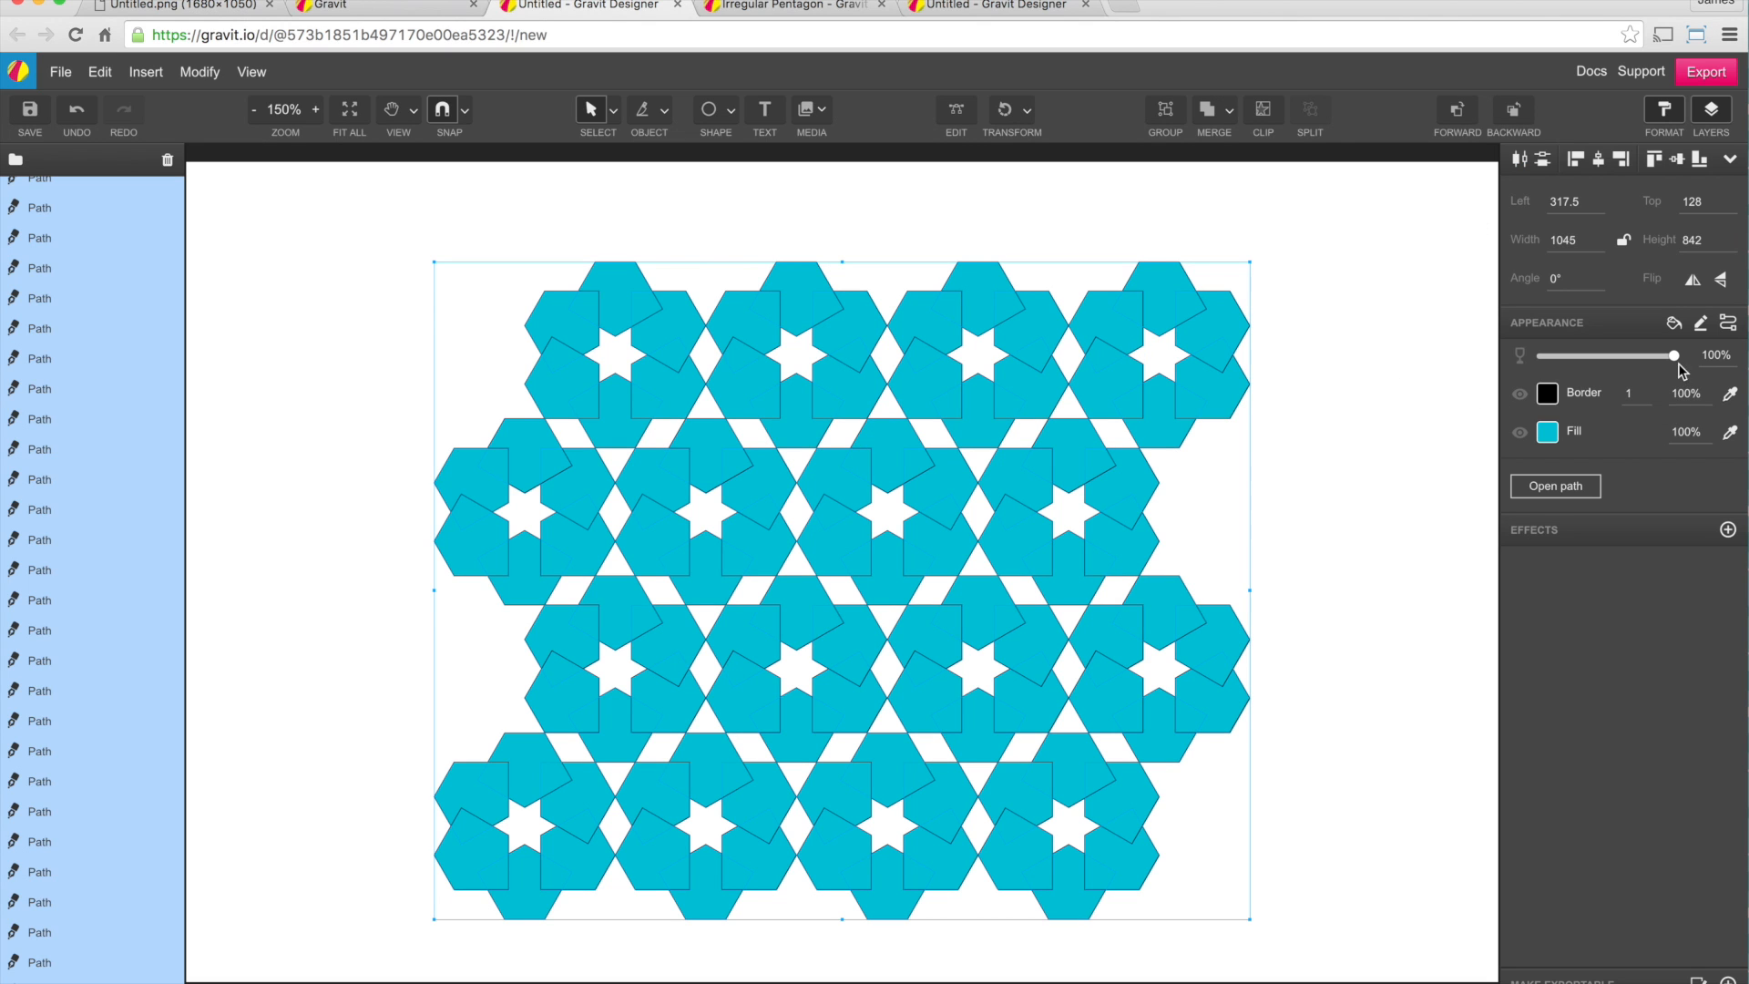
pyautogui.moveTo(1674, 357)
pyautogui.mouseDown()
pyautogui.moveTo(1606, 361)
pyautogui.moveTo(1700, 360)
pyautogui.mouseUp()
pyautogui.click(1519, 433)
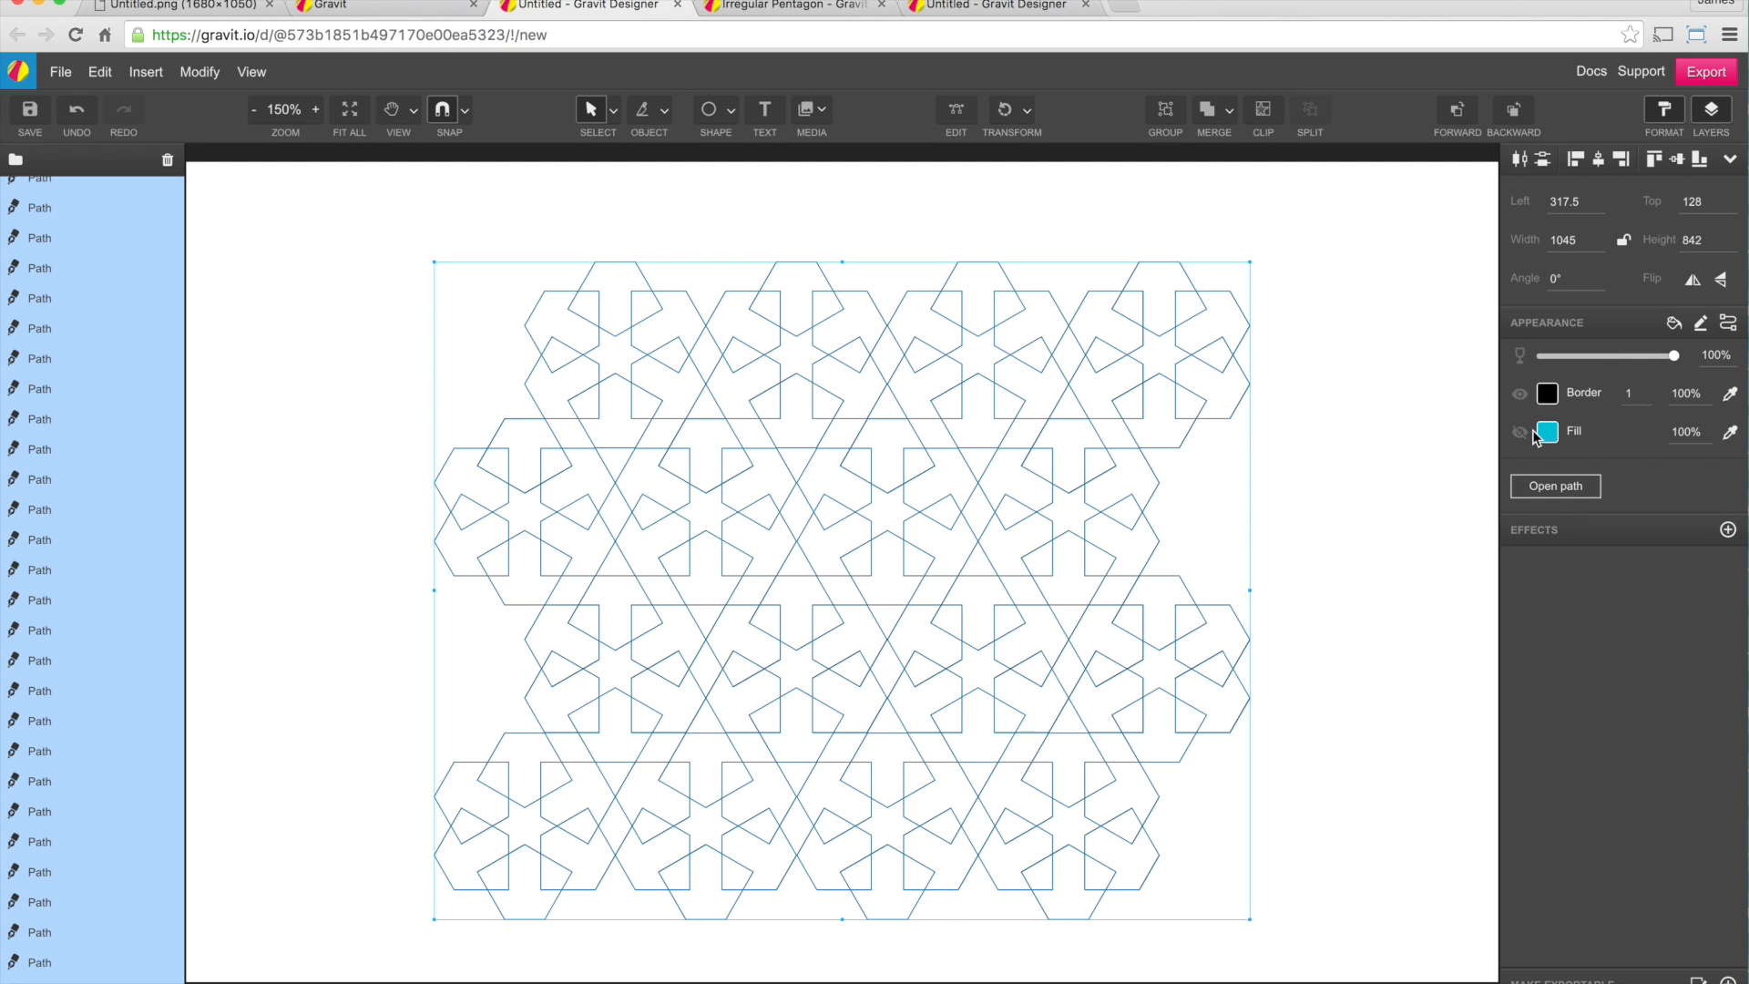
# Convert all the selected pentagon paths to outlines with a value of 10 and make their turquoise fill visible
pyautogui.click(198, 73)
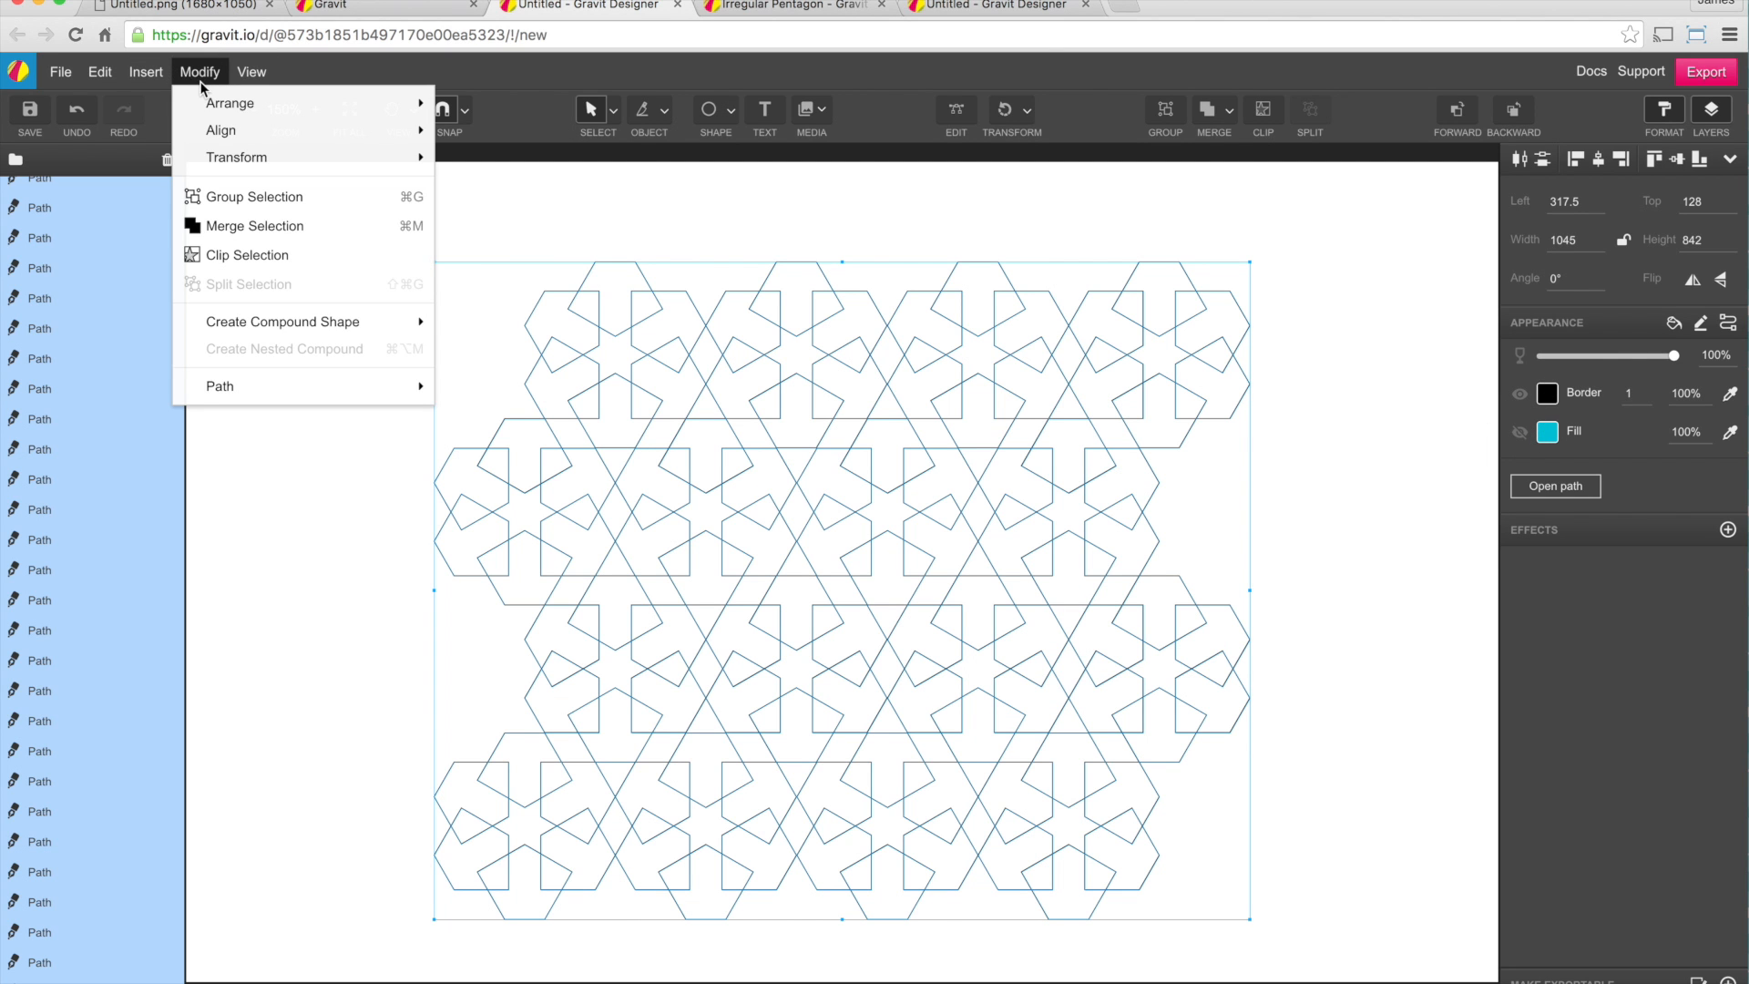
pyautogui.moveTo(260, 394)
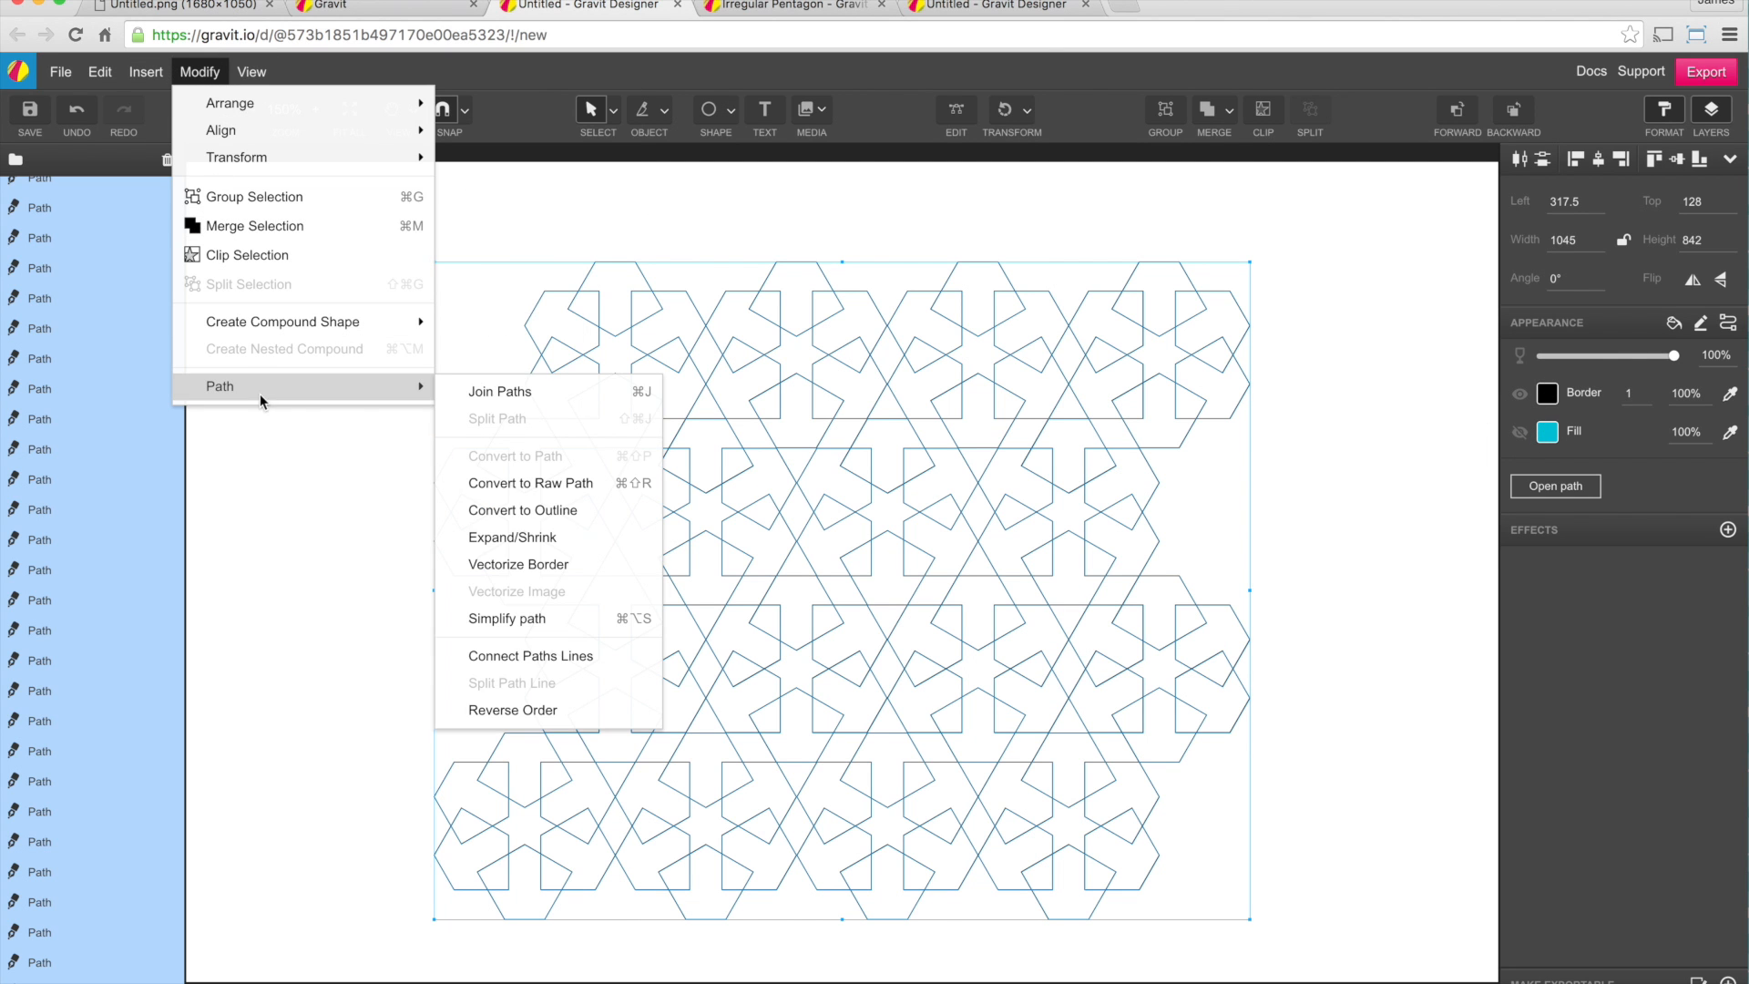
pyautogui.click(576, 512)
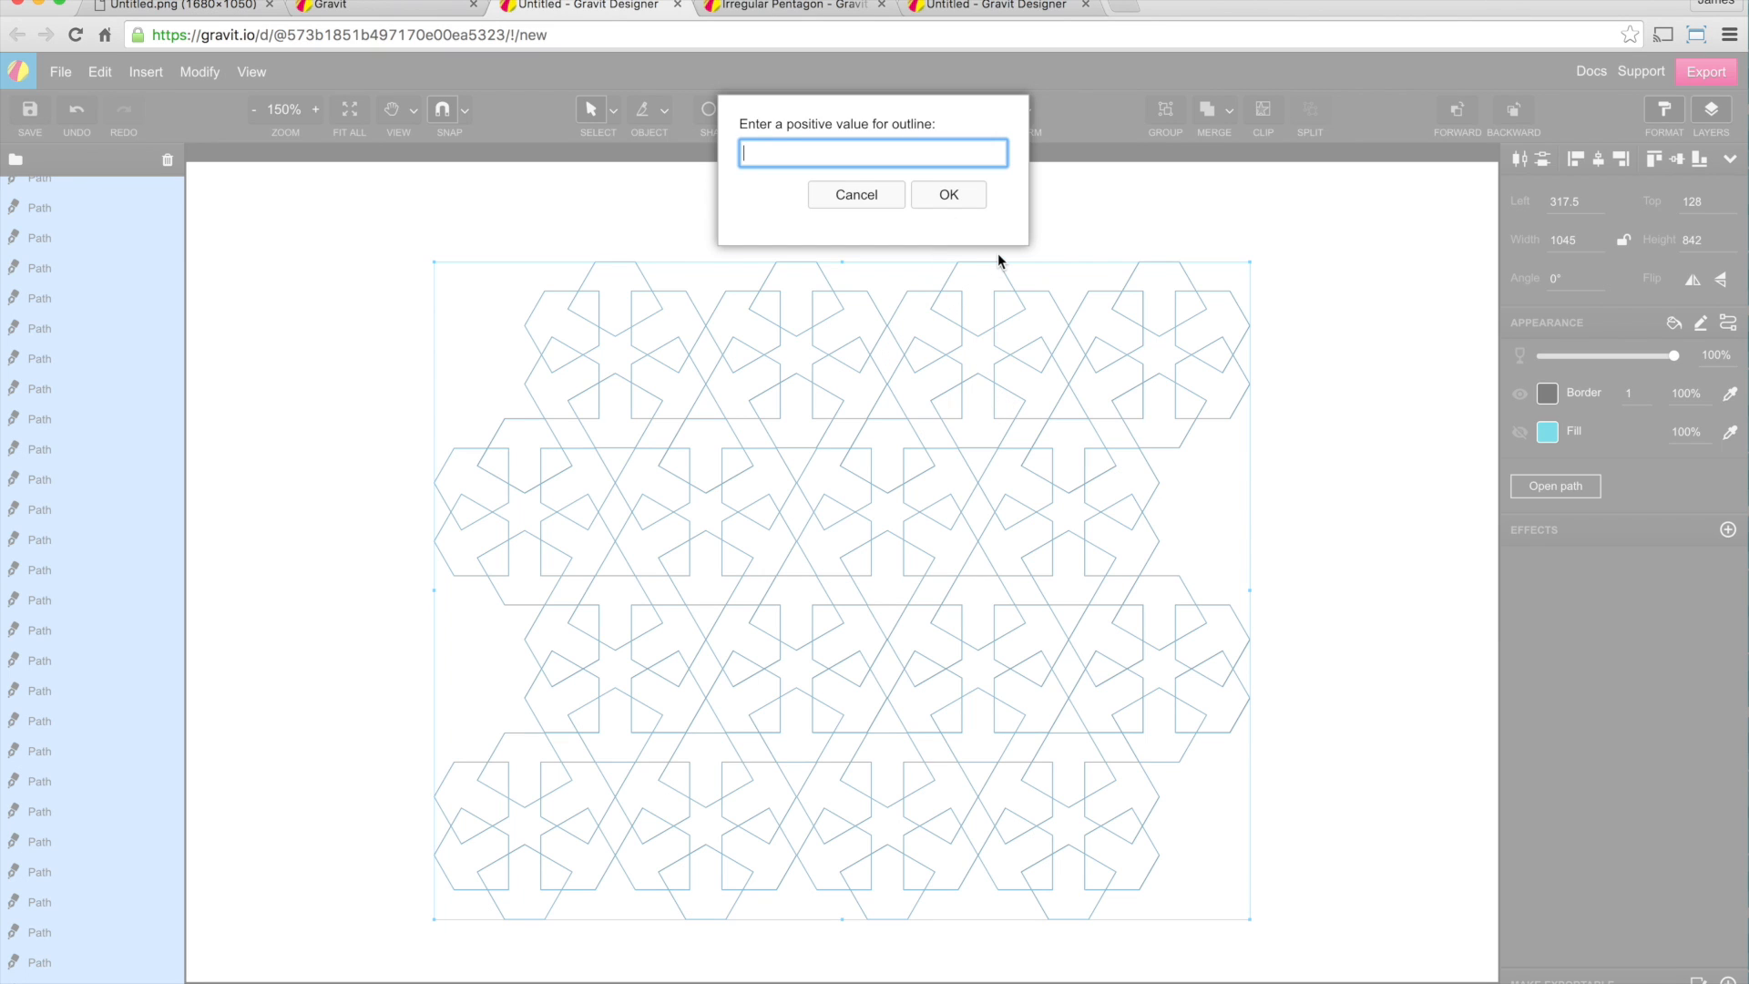
pyautogui.write('5')
pyautogui.press('BackSpace')
pyautogui.write('10')
pyautogui.click(950, 193)
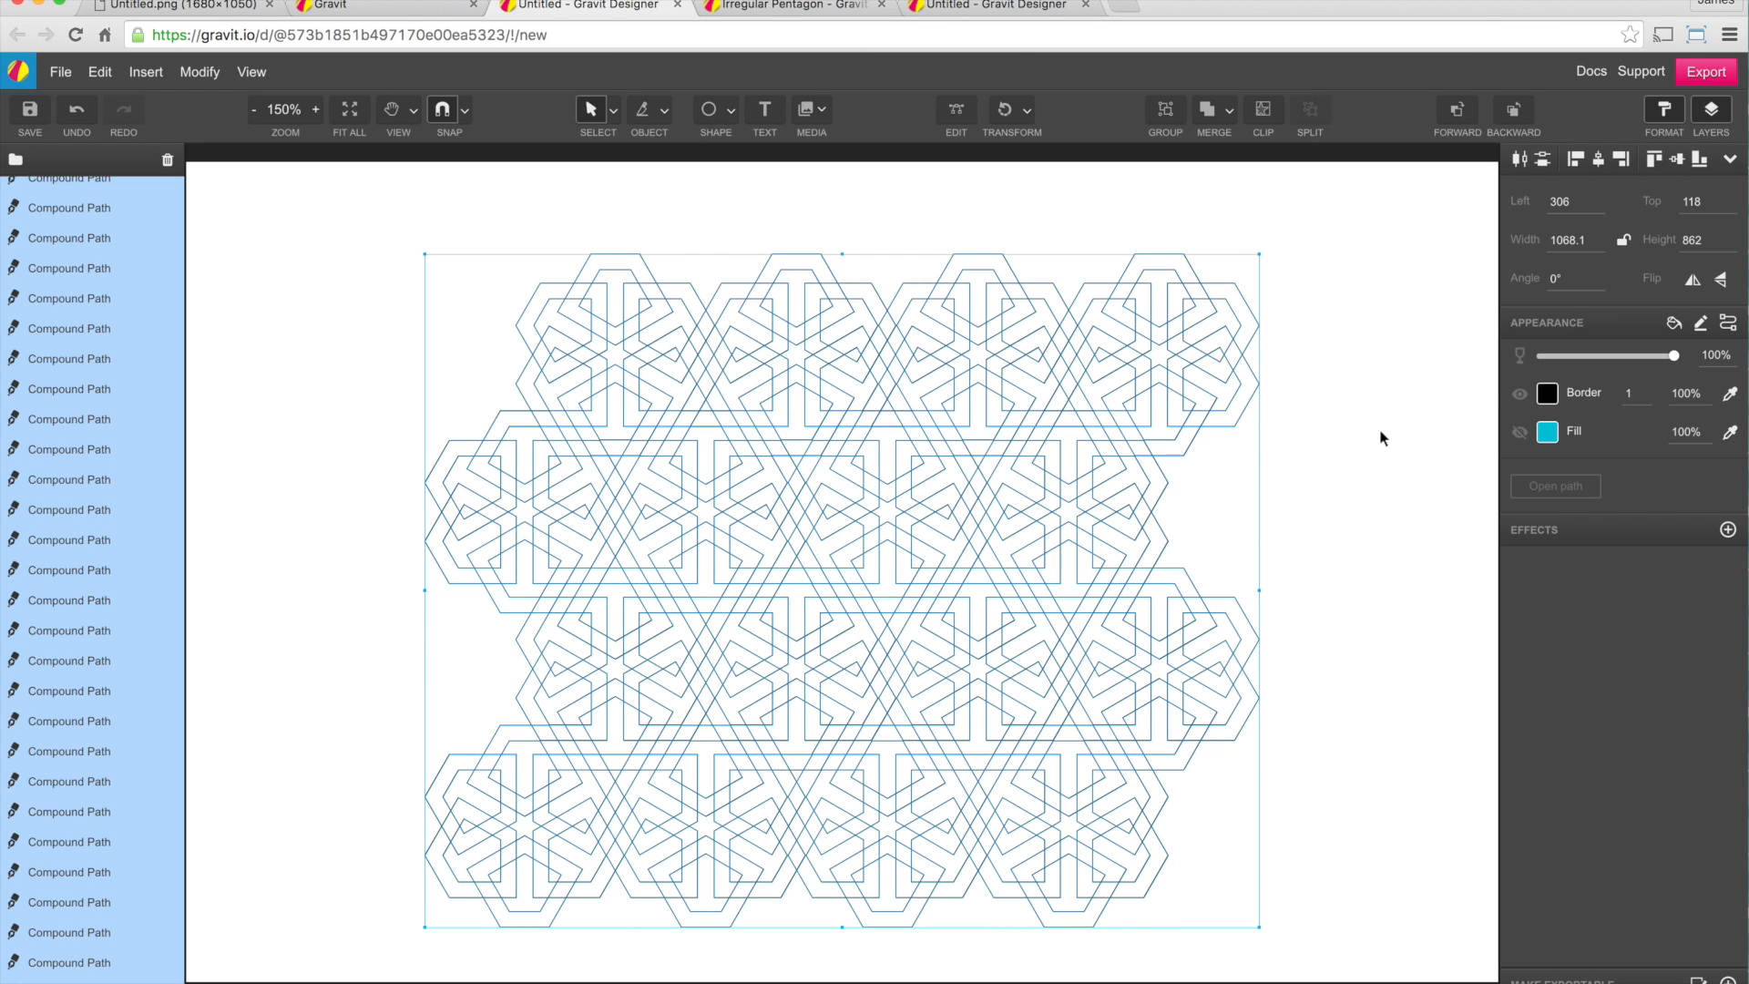
pyautogui.click(1520, 433)
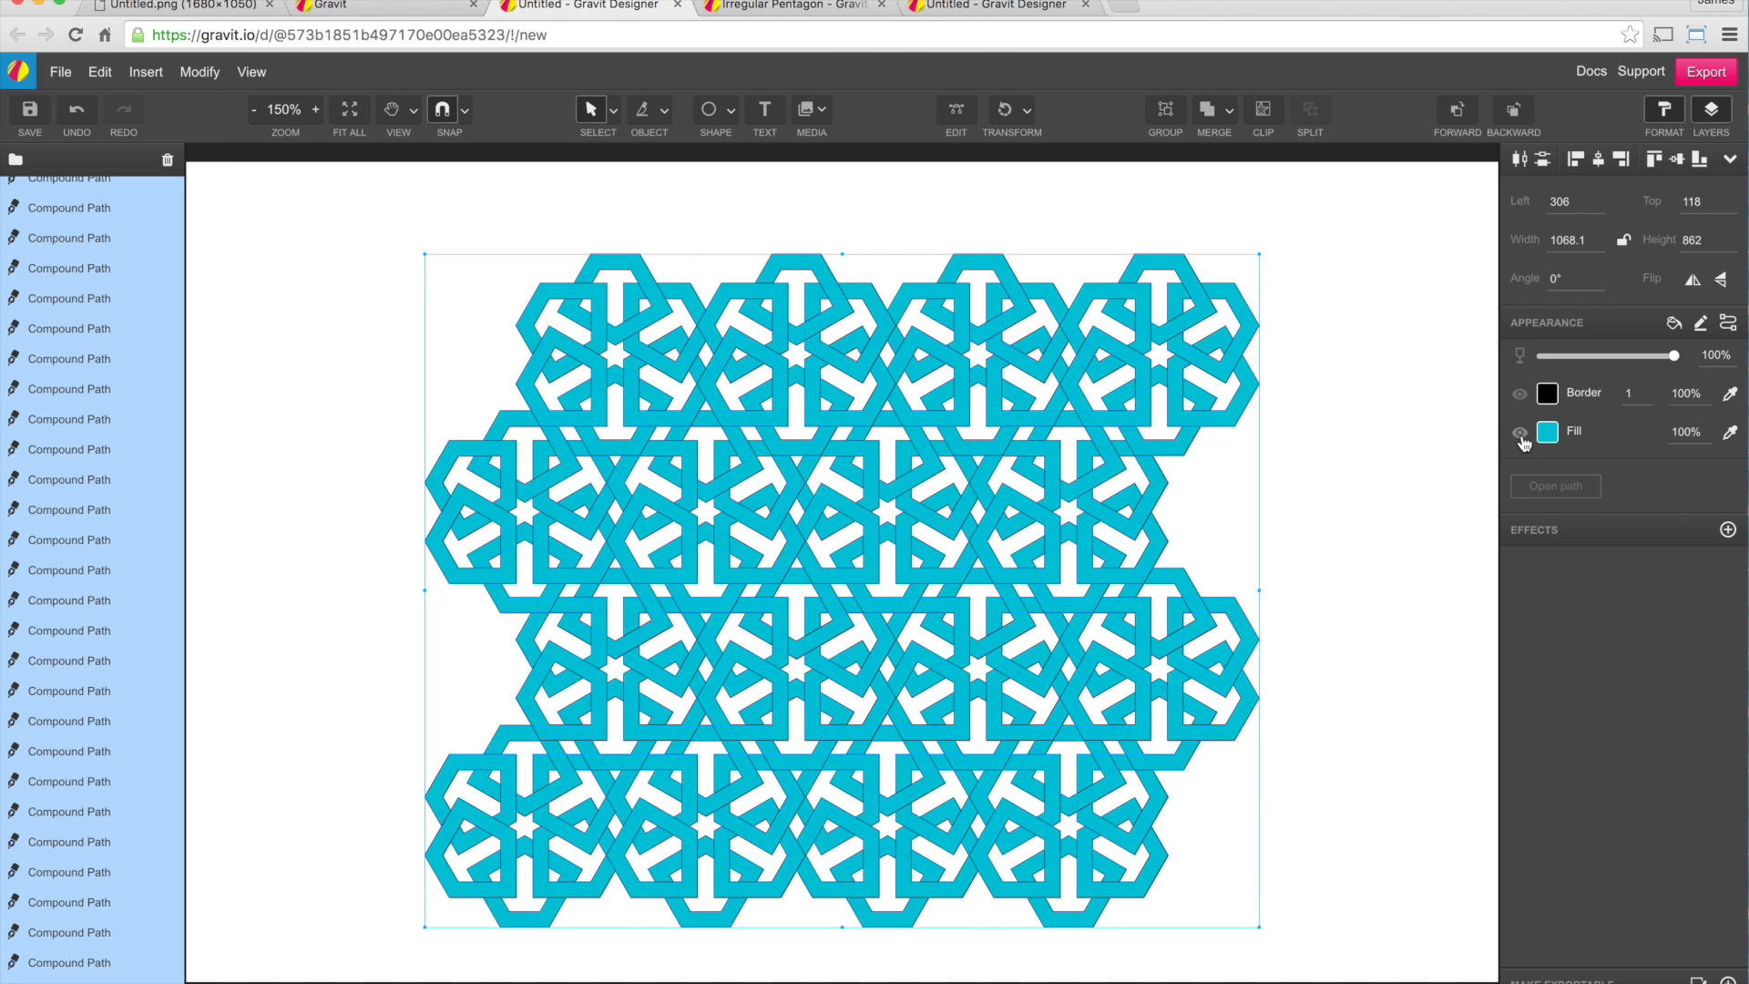
pyautogui.click(1347, 439)
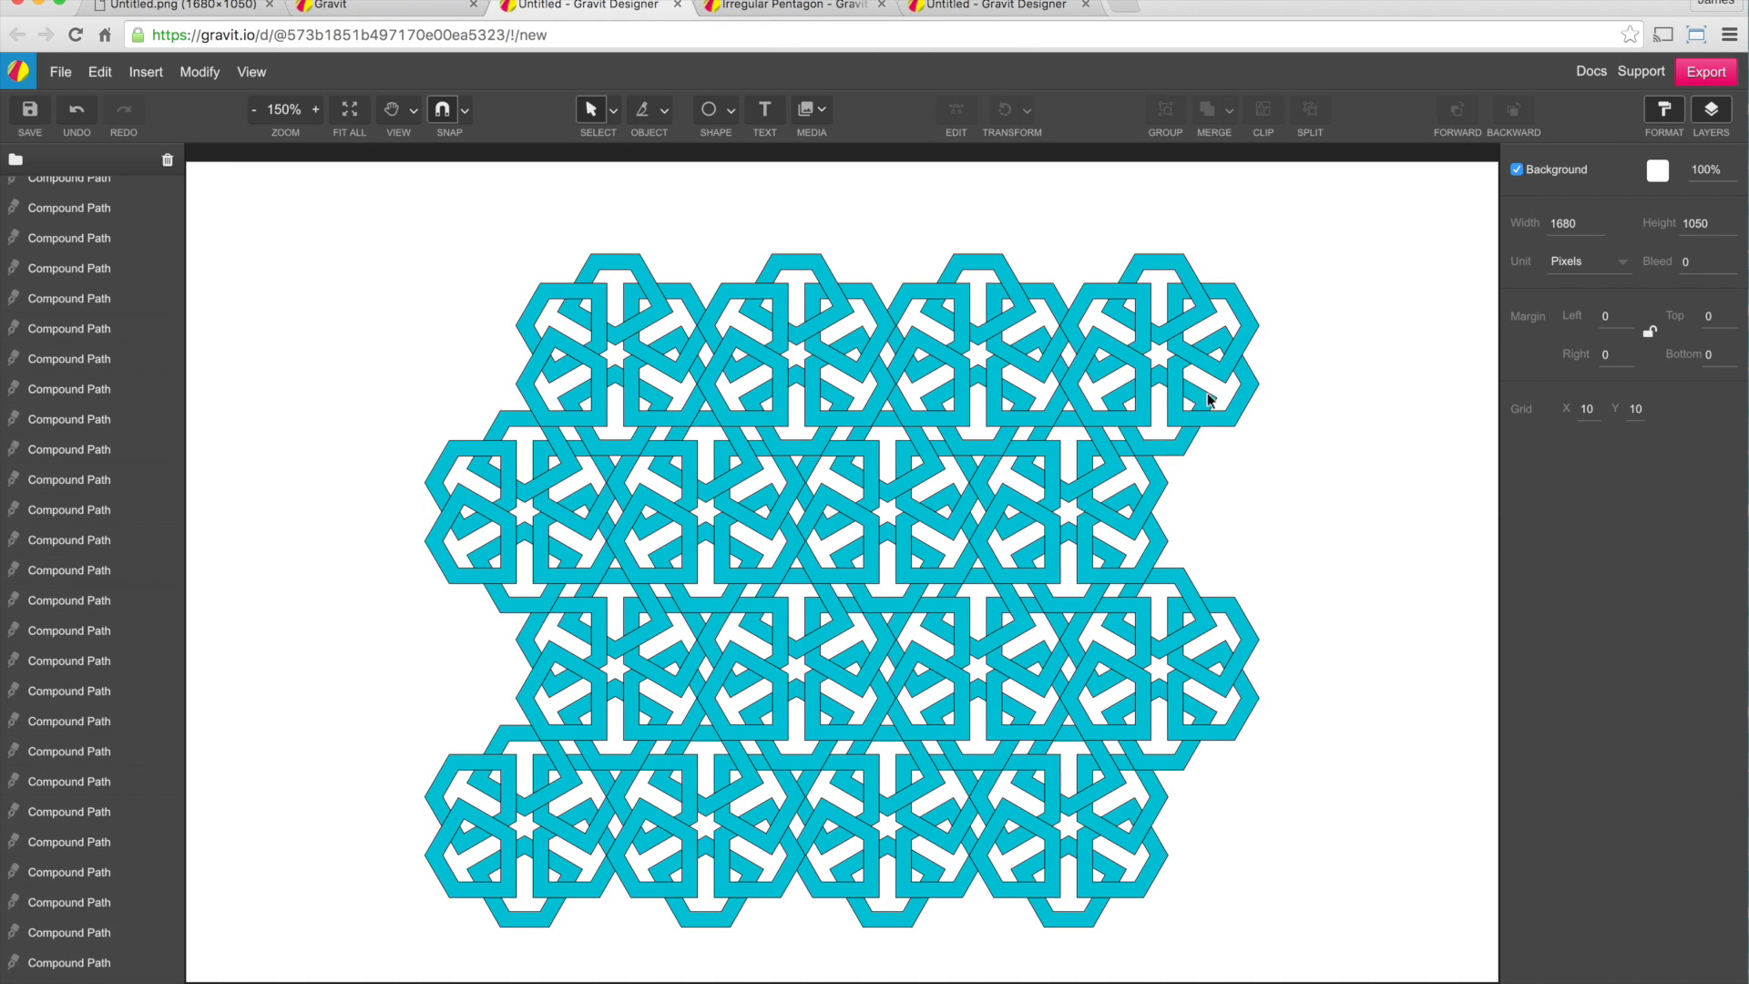
pyautogui.moveTo(424, 204); pyautogui.dragTo(1398, 909)
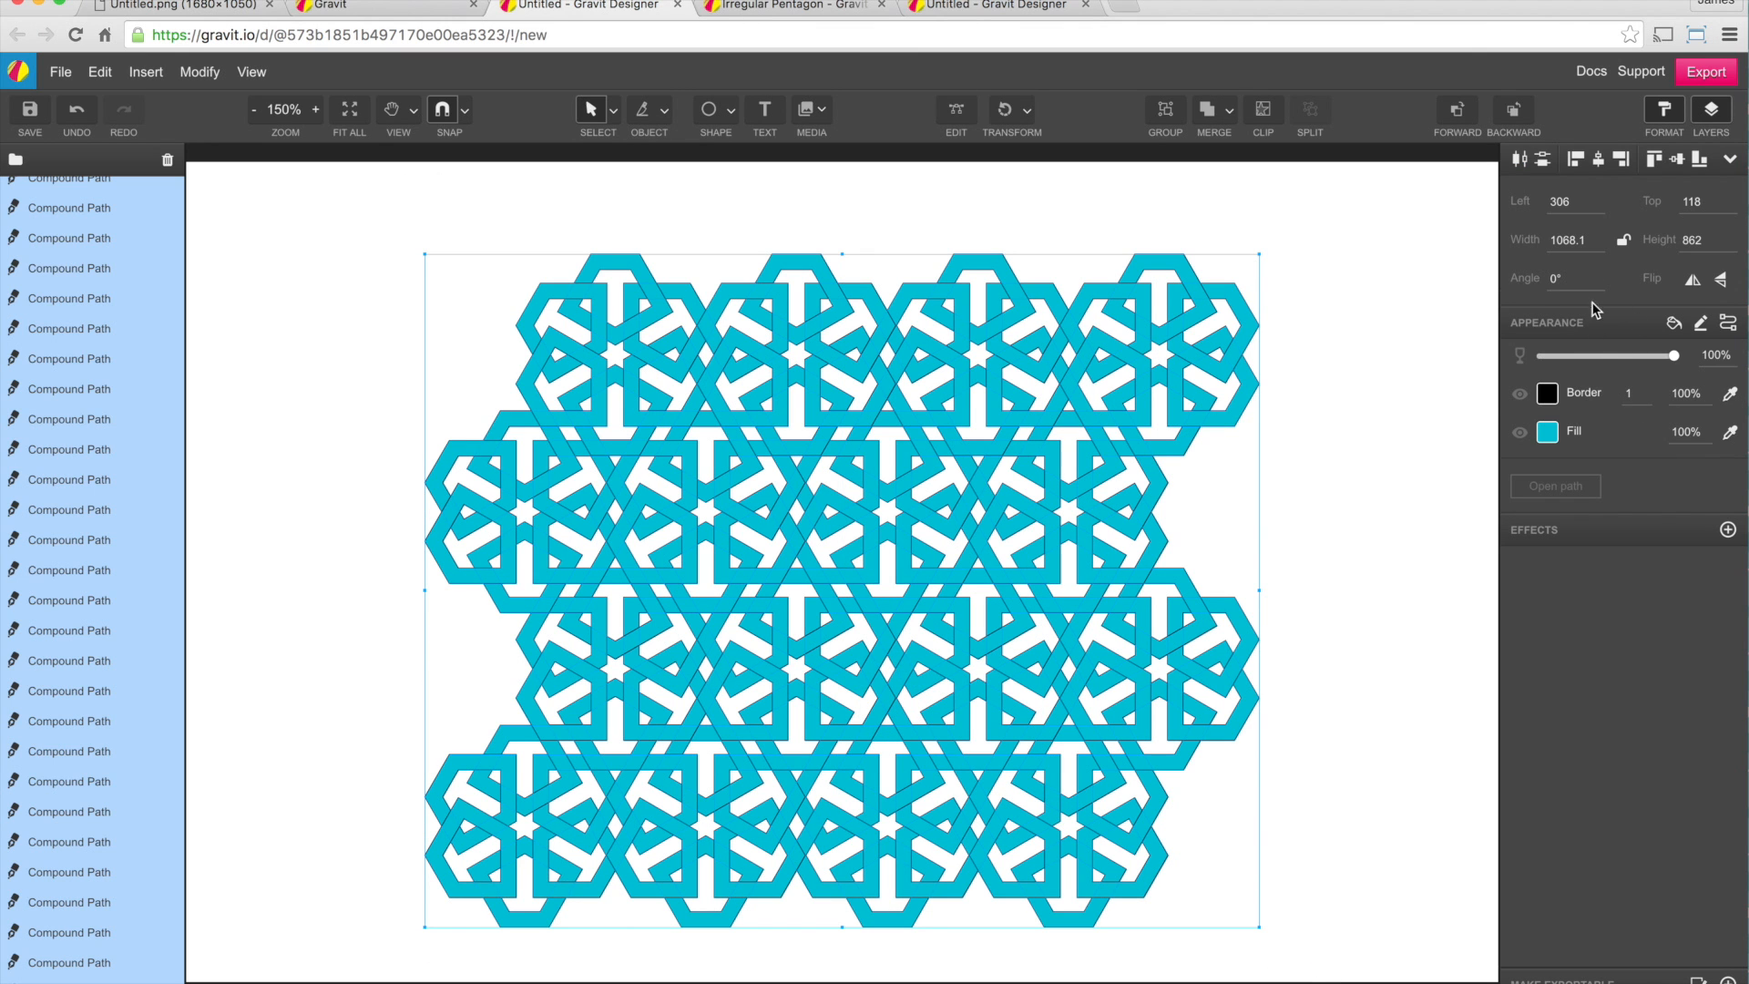
pyautogui.click(1556, 430)
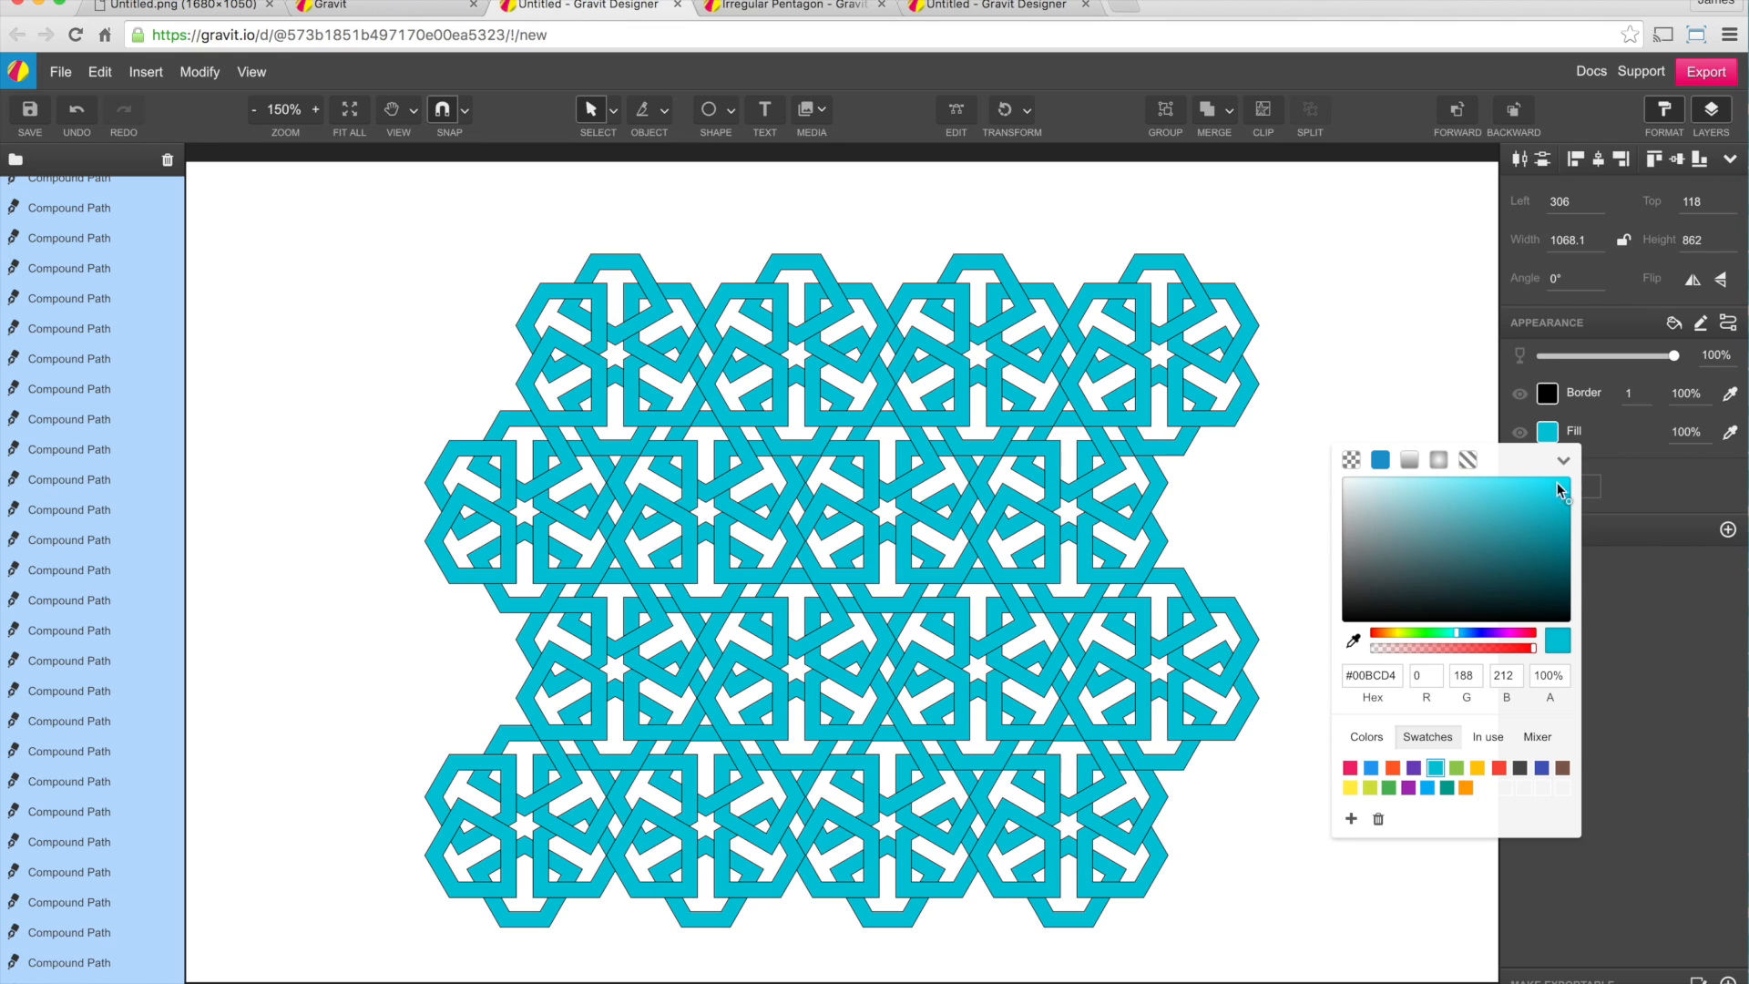
pyautogui.click(1564, 461)
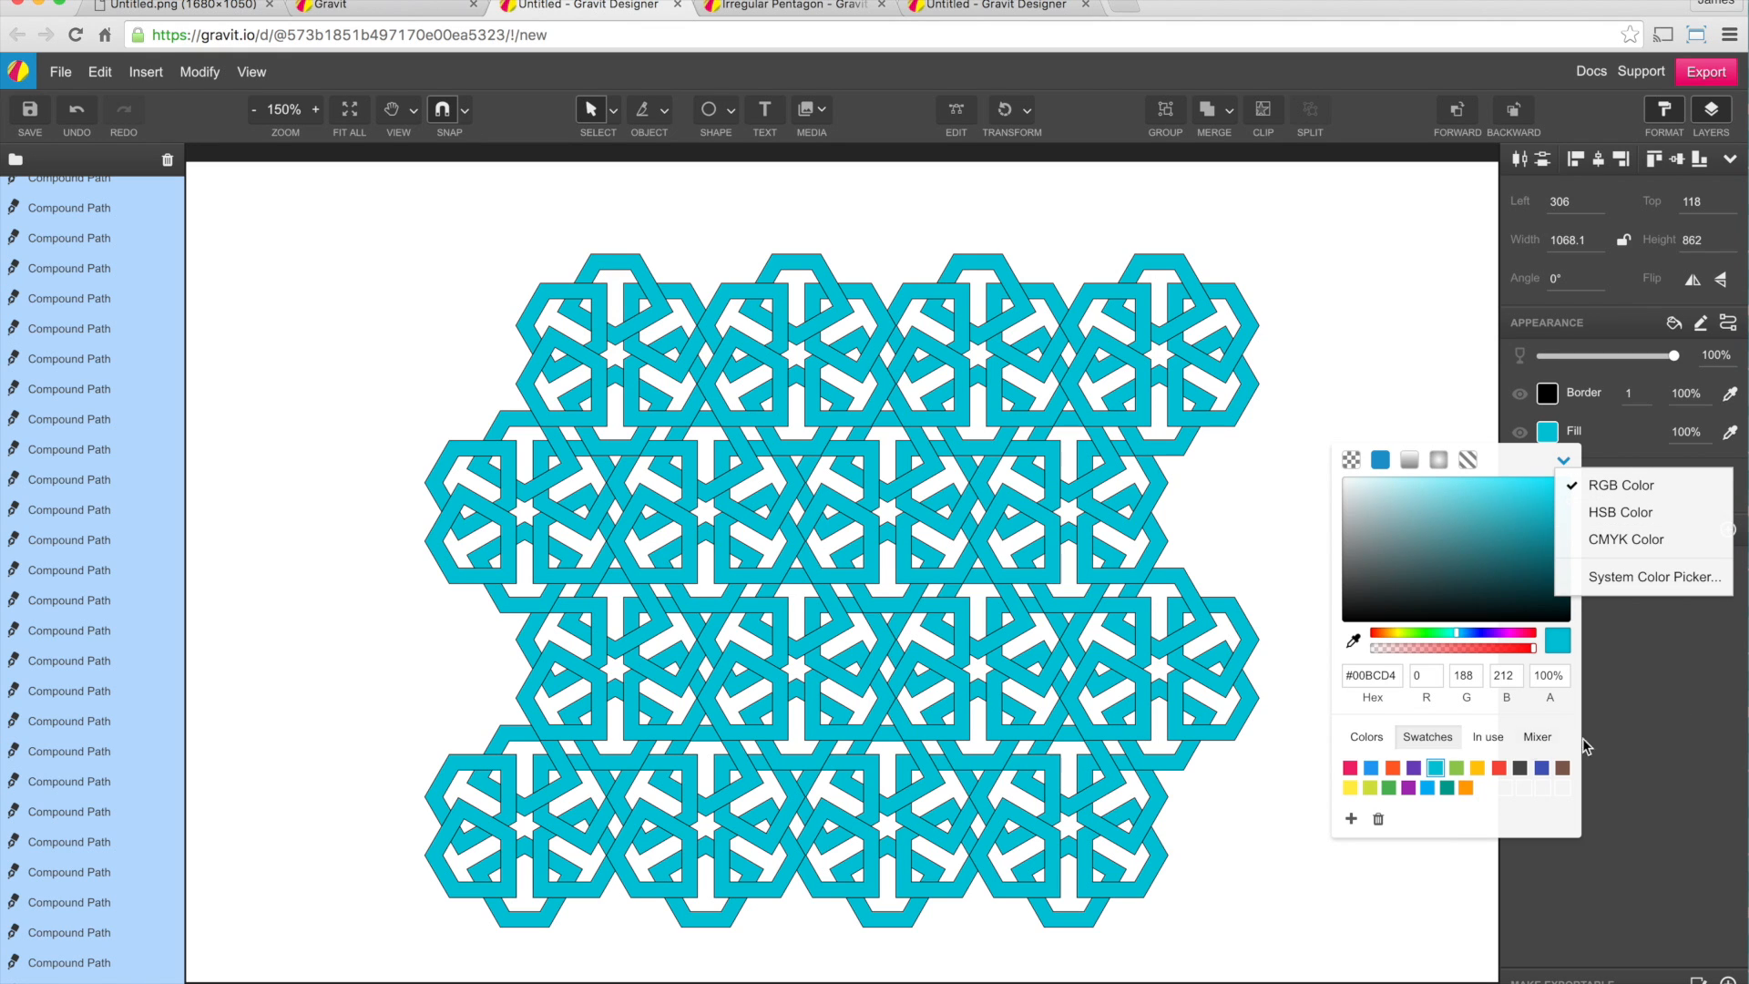
pyautogui.click(1364, 369)
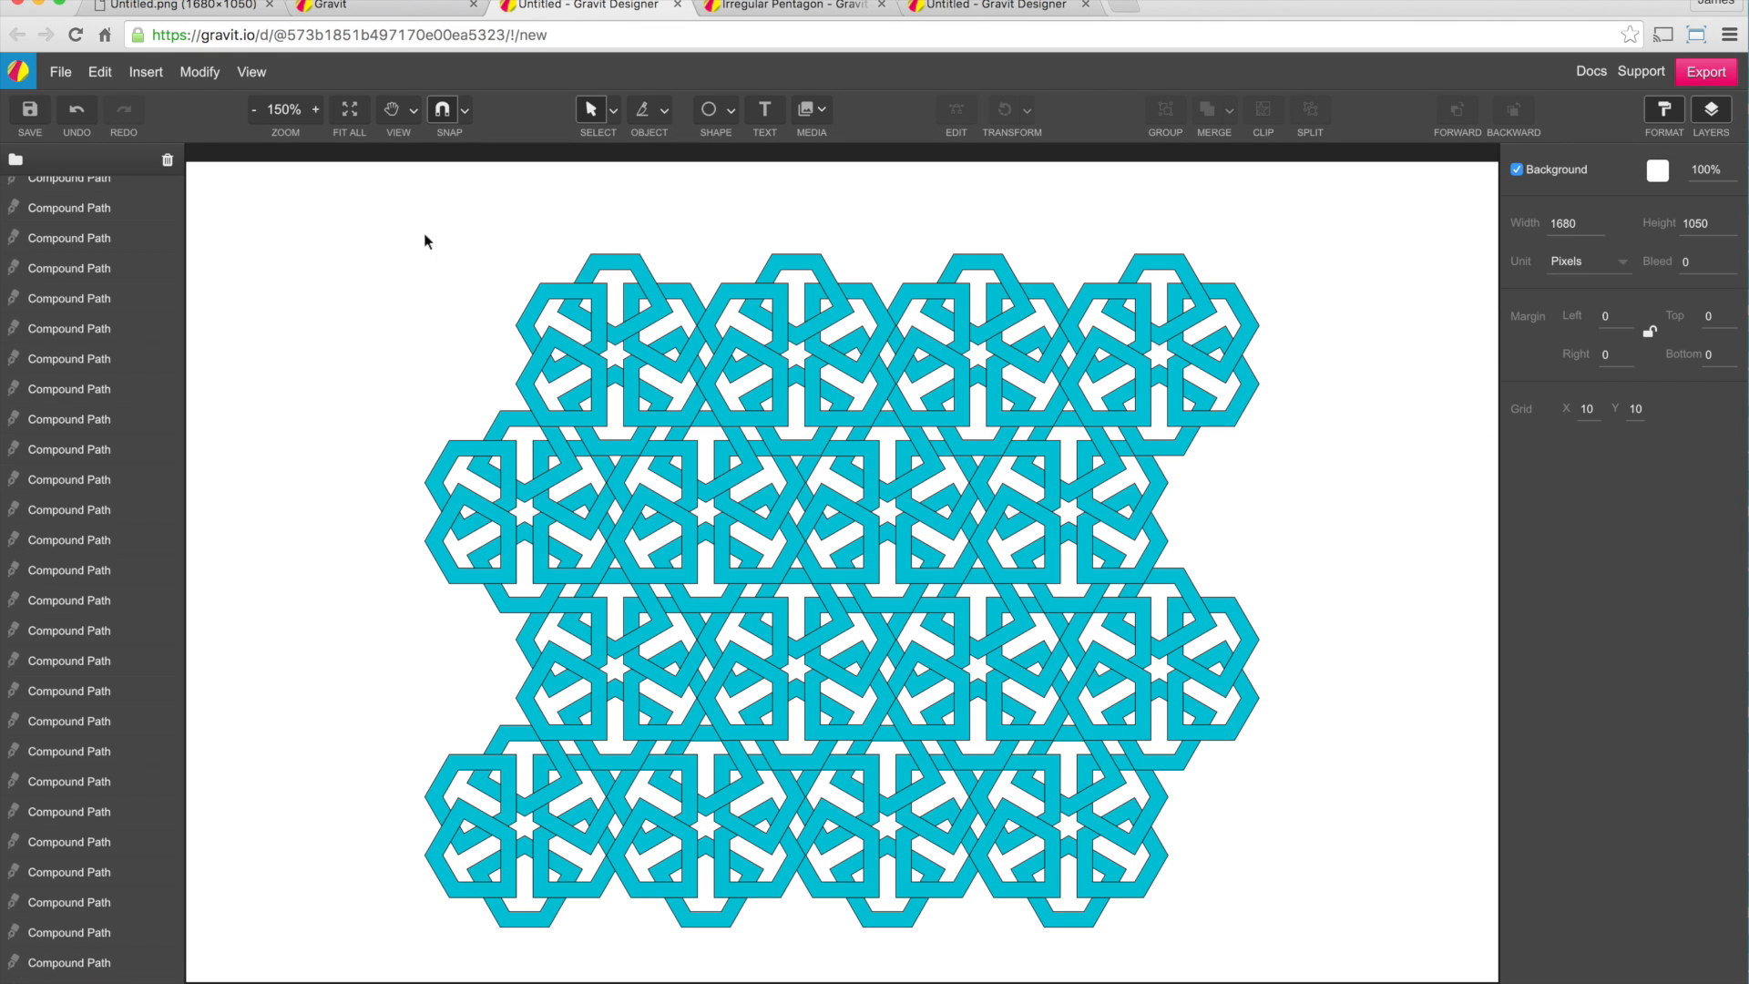
pyautogui.moveTo(309, 215); pyautogui.dragTo(1331, 953)
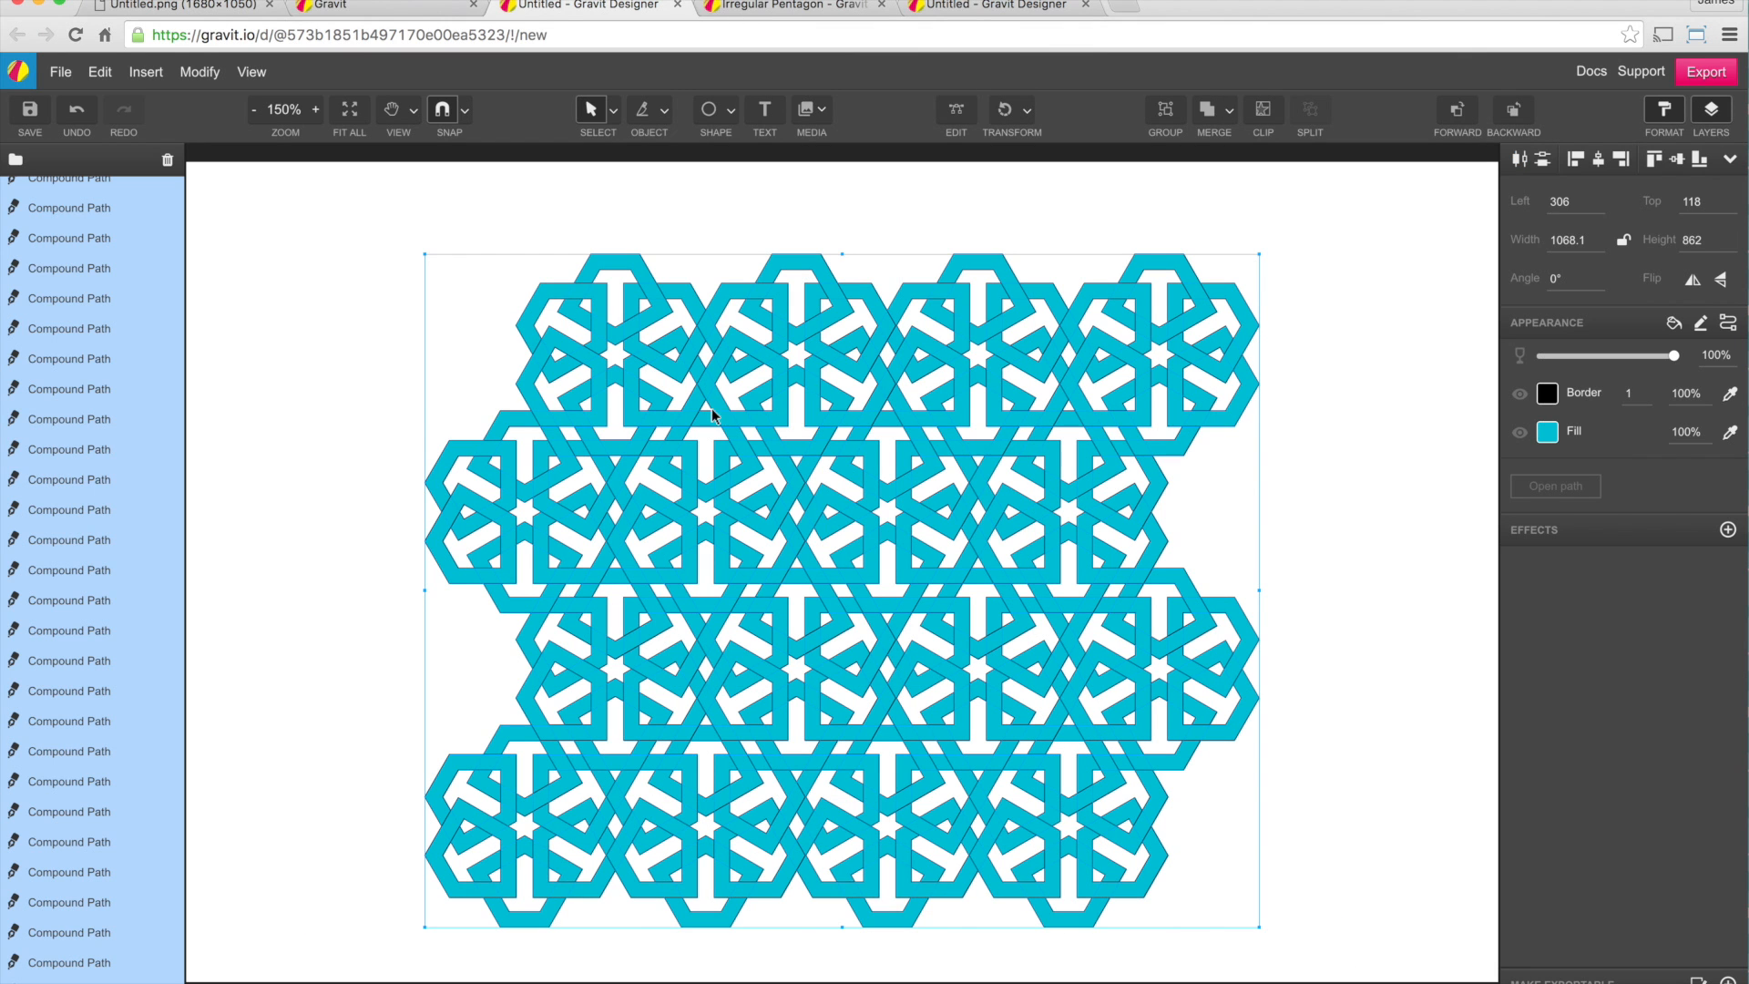
pyautogui.click(202, 73)
pyautogui.moveTo(388, 399)
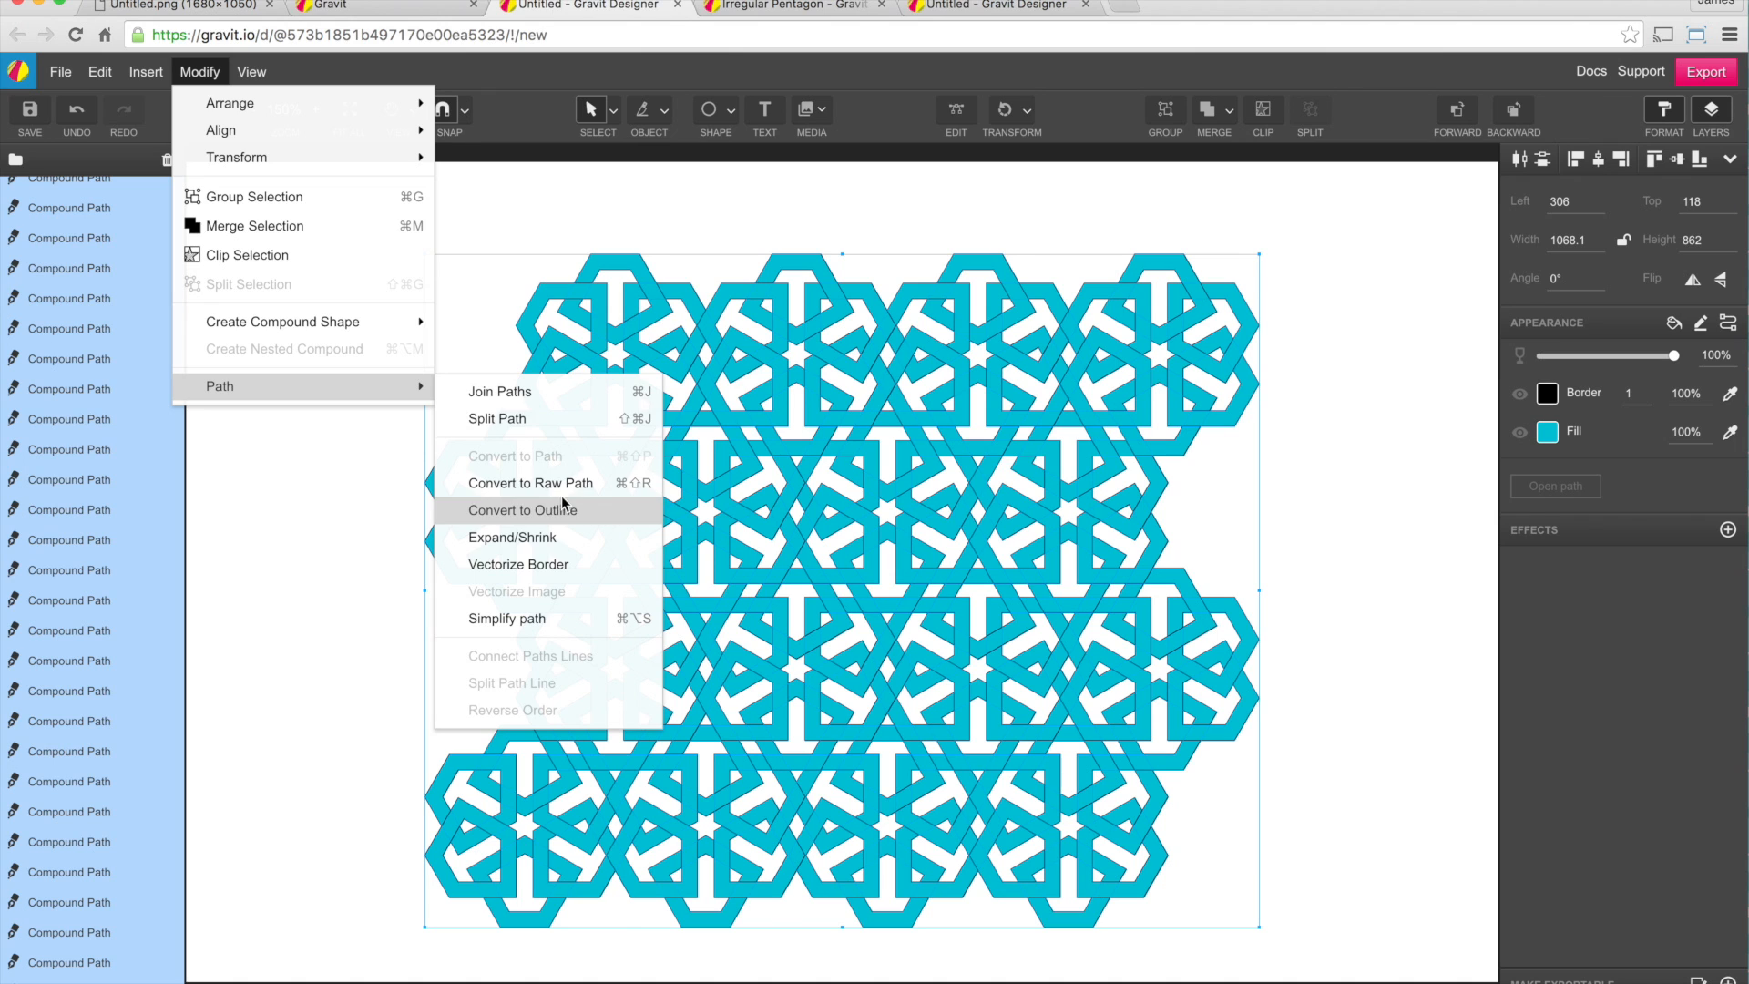
pyautogui.click(1384, 282)
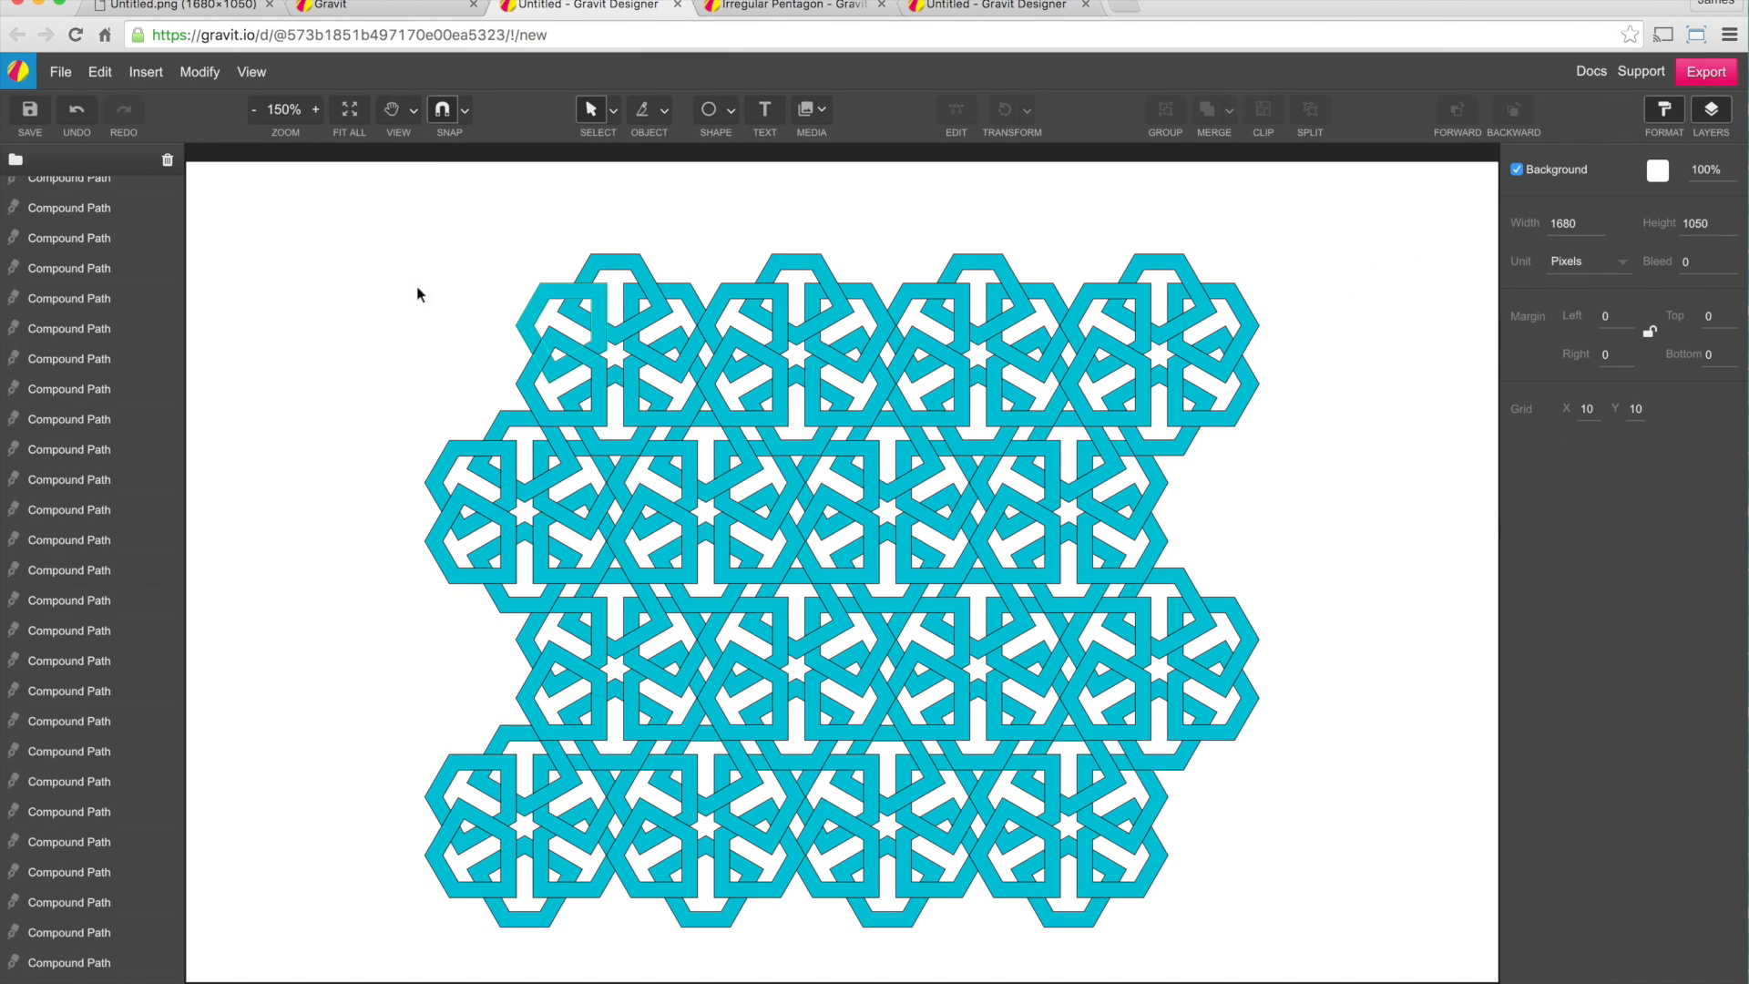